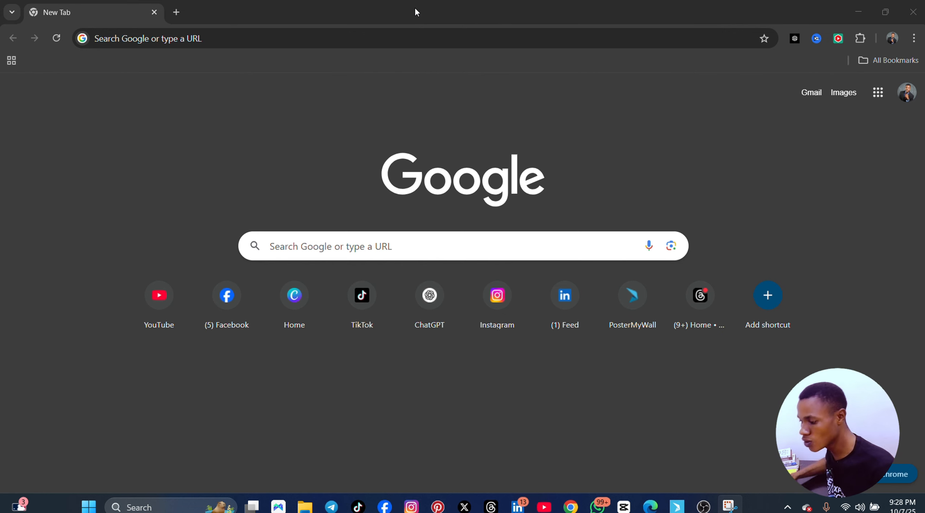
Search Google for "TRLLO SIGN UP"
left_click(359, 246)
type("TR")
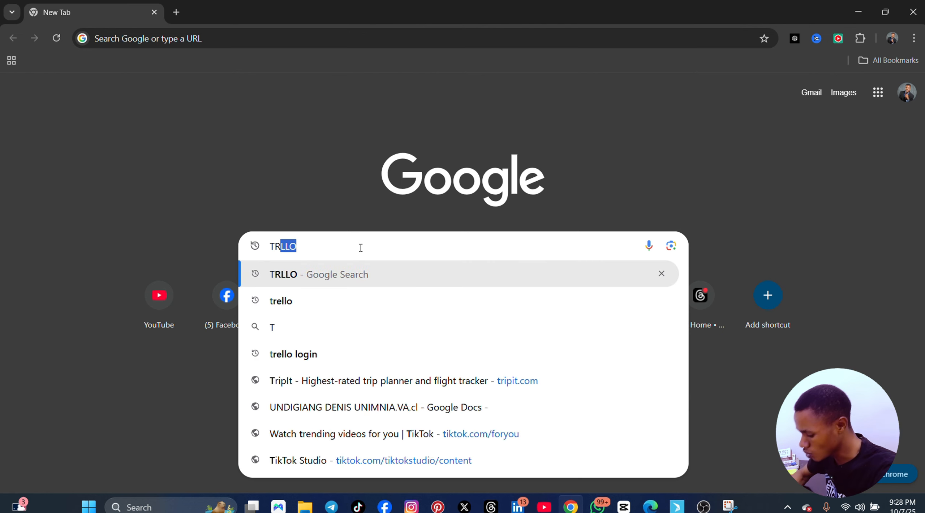
type("LLO SIGN")
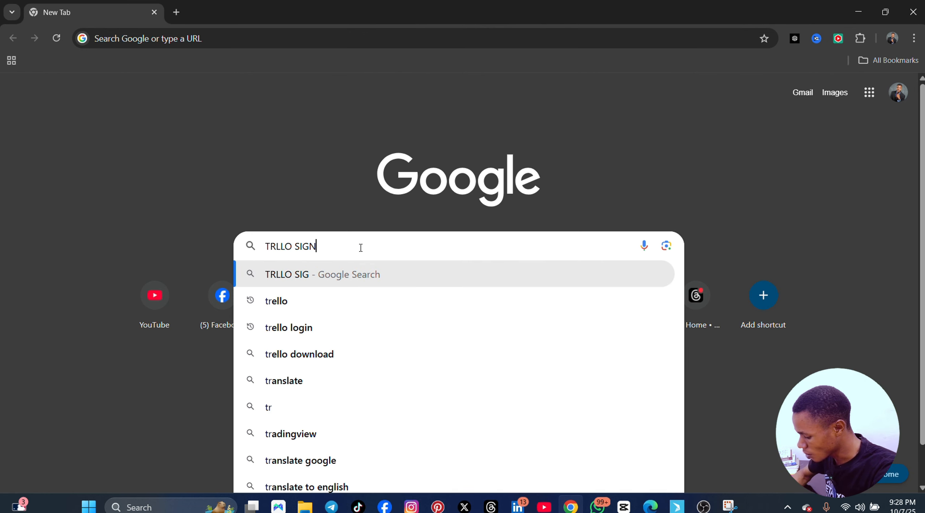
type(" UP")
key("Return")
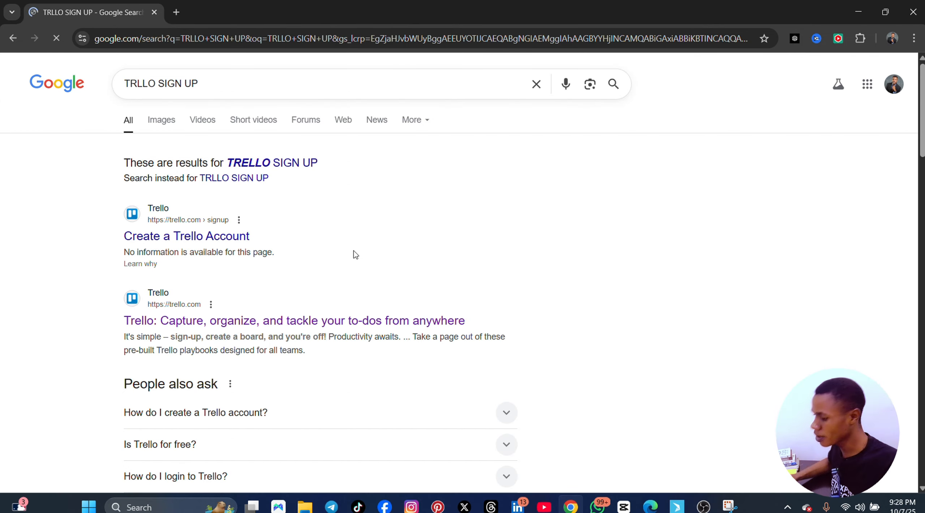
Open the "Create a Trello Account" result in a new tab, view the sign-up page and dismiss the Google sign-in prompt
right_click(166, 246)
left_click(196, 250)
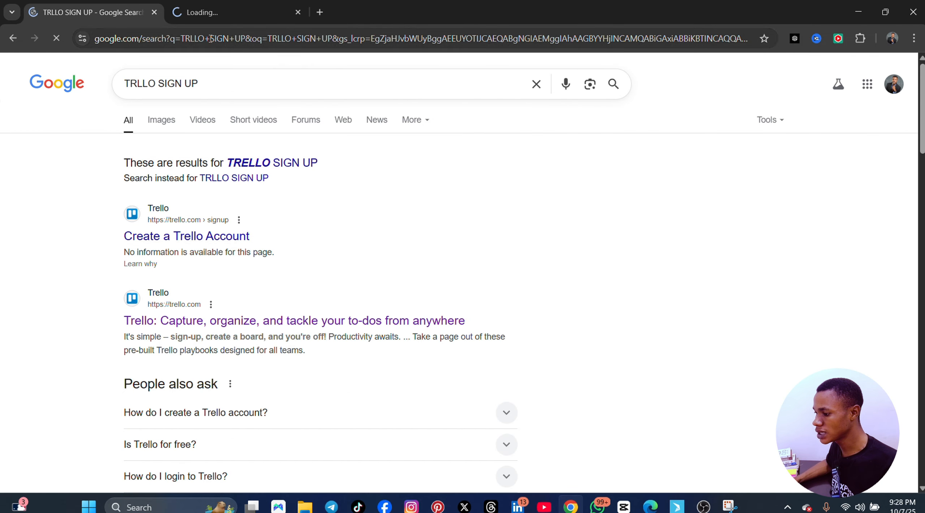
left_click(218, 11)
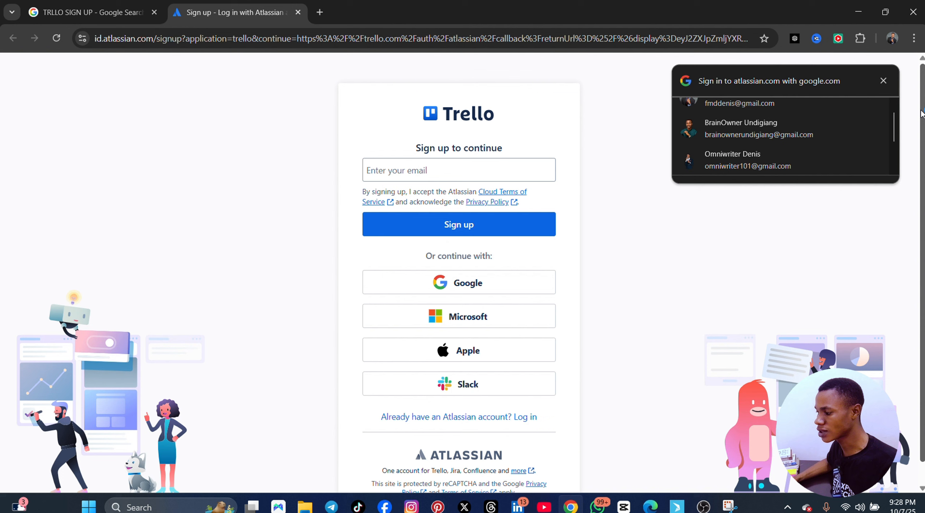
left_click(883, 81)
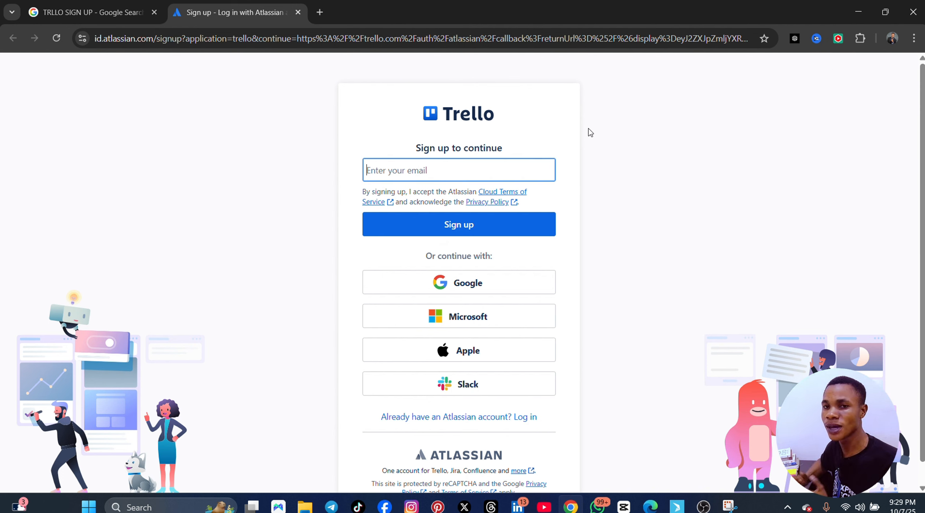
Open the main Trello site from the search results and start a new board titled "va WITH eta"
left_click(115, 14)
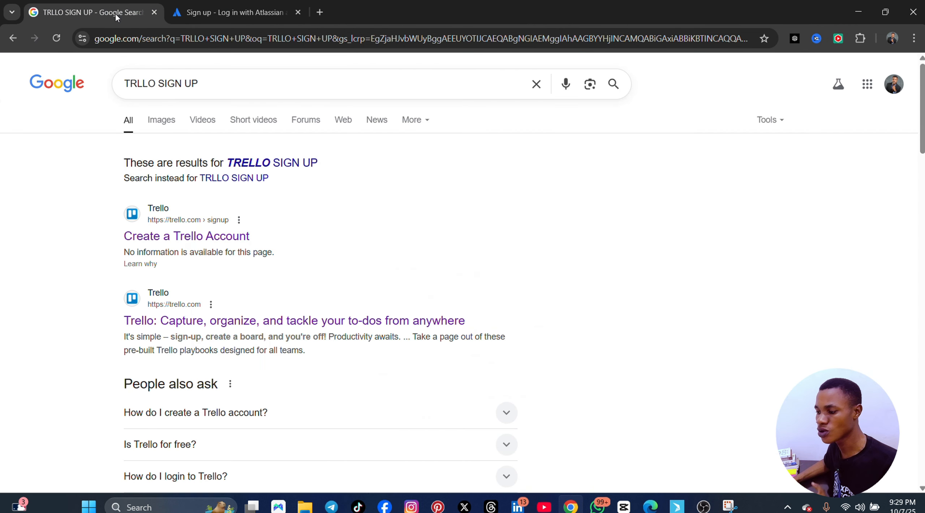
left_click(198, 290)
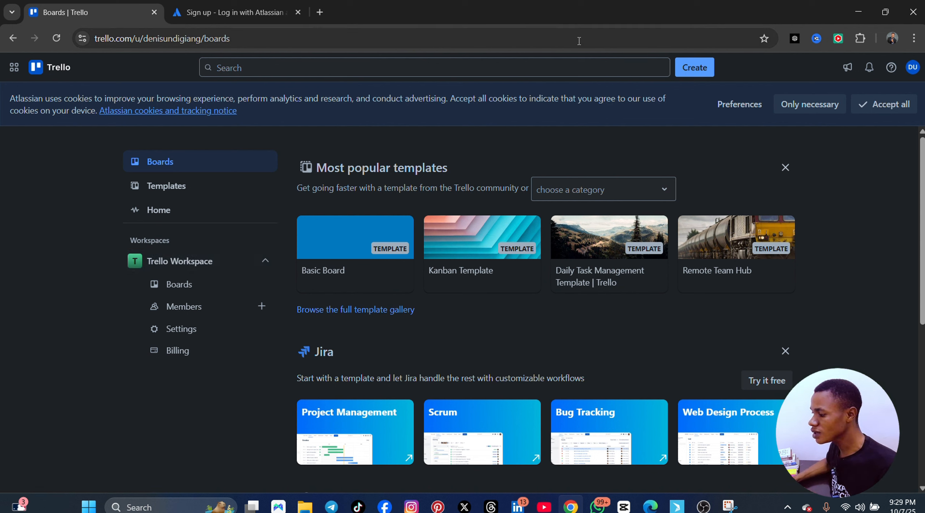
left_click(695, 72)
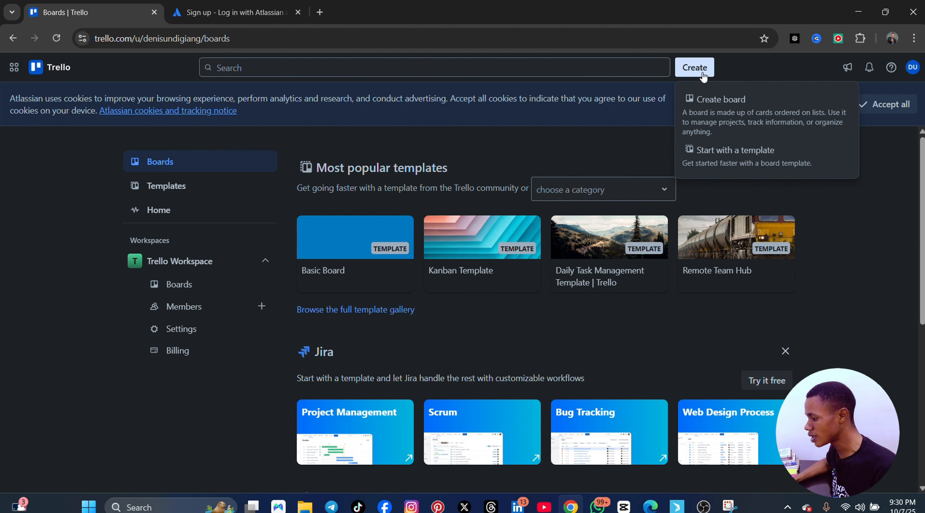
left_click(717, 111)
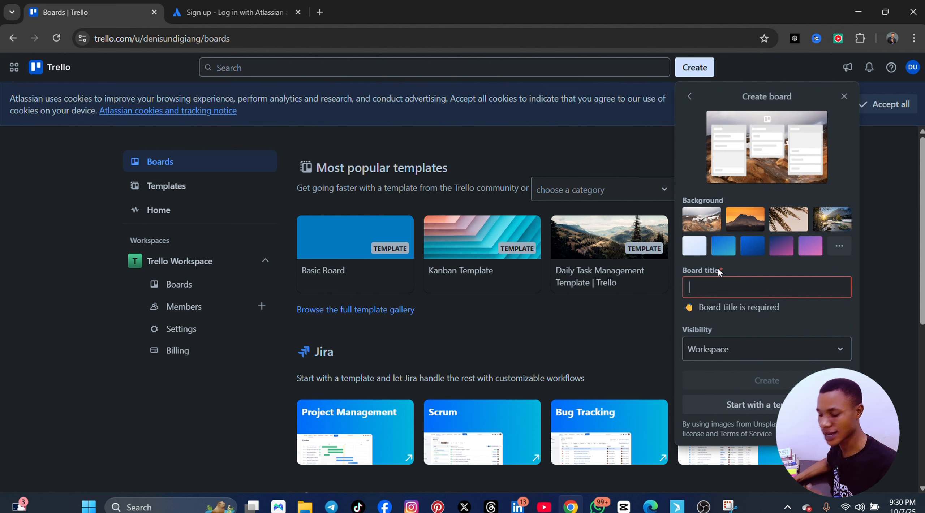
left_click(718, 269)
type("va")
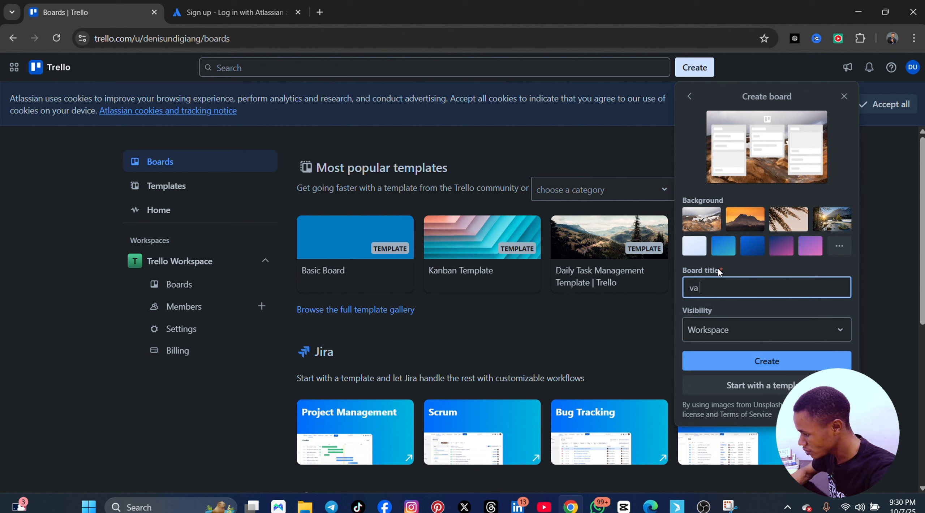
type(" WITH eta")
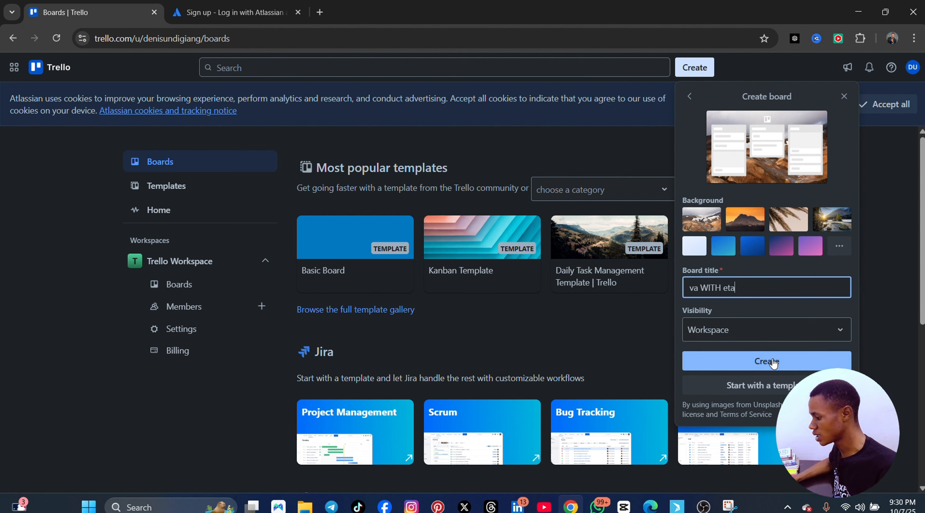
Set the new board's visibility to Private and create the board
left_click(776, 335)
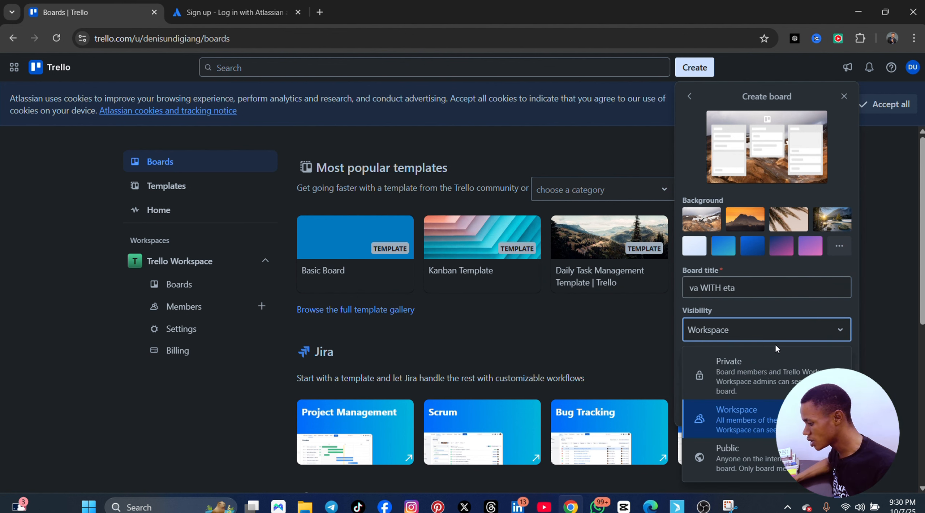
left_click(761, 384)
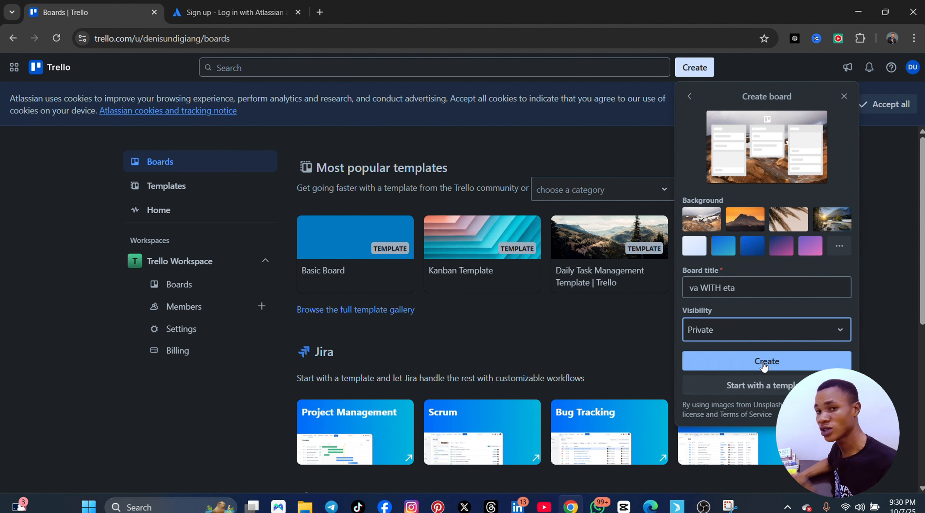
left_click(766, 331)
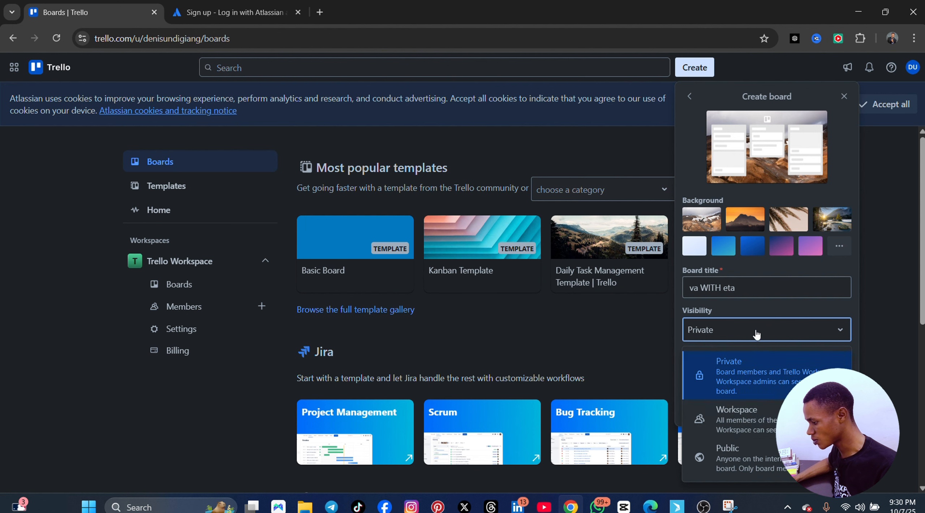
left_click(756, 333)
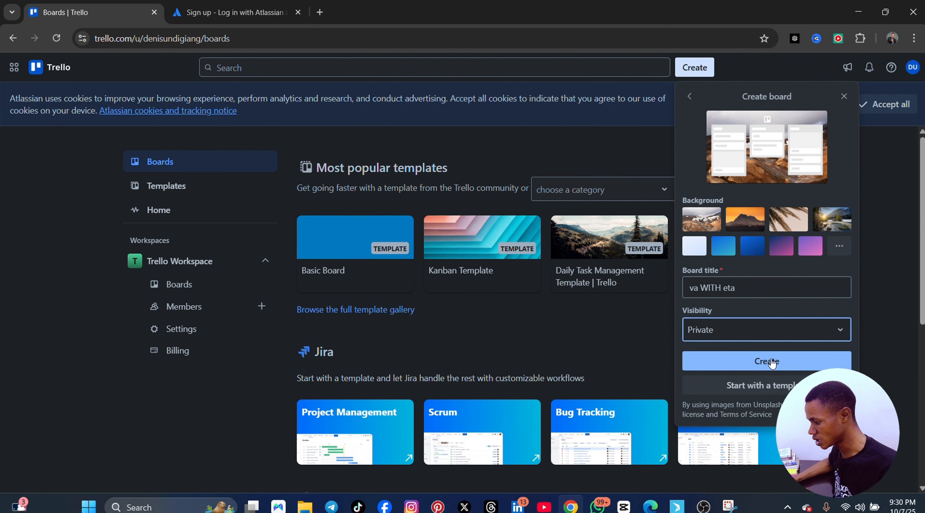
left_click(770, 363)
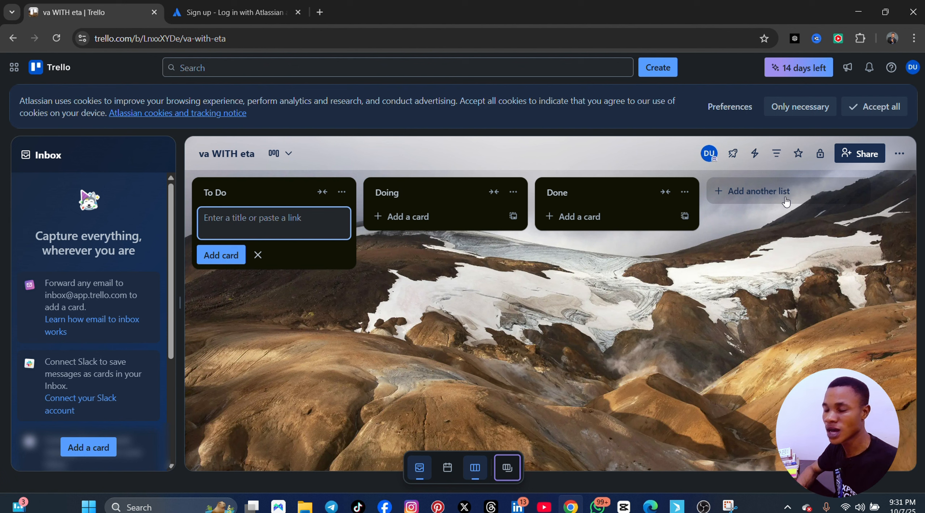
Add a list named "DAY 1: INTRODUCTION TO VA" after the Done list
left_click(751, 194)
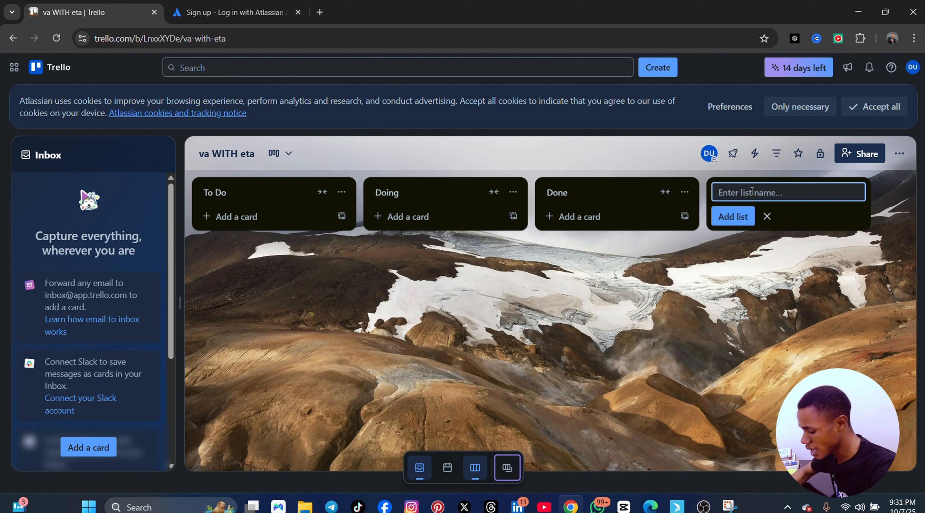
type("DA")
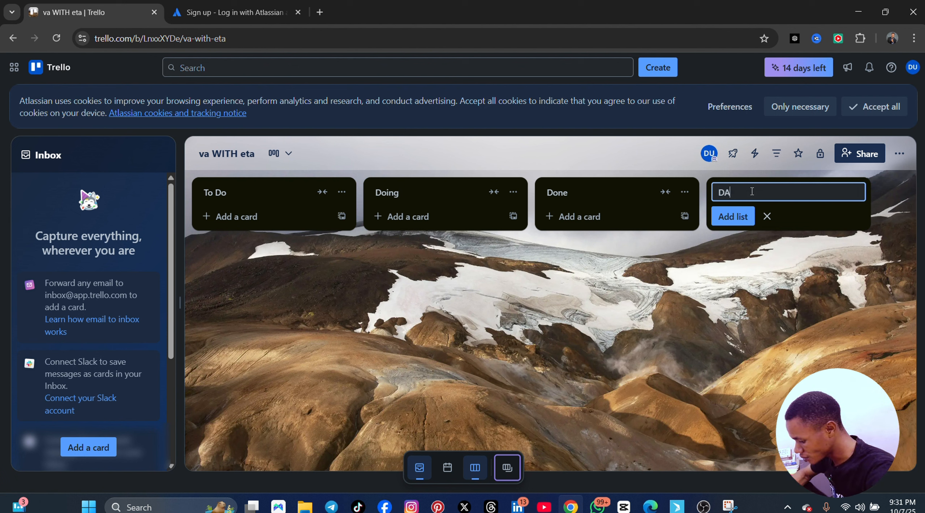
type("Y 1")
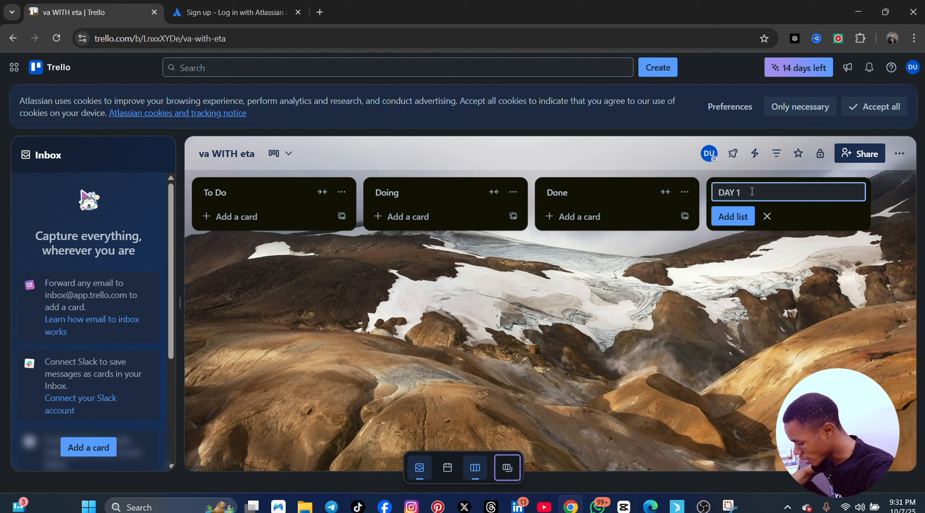
type(": INT")
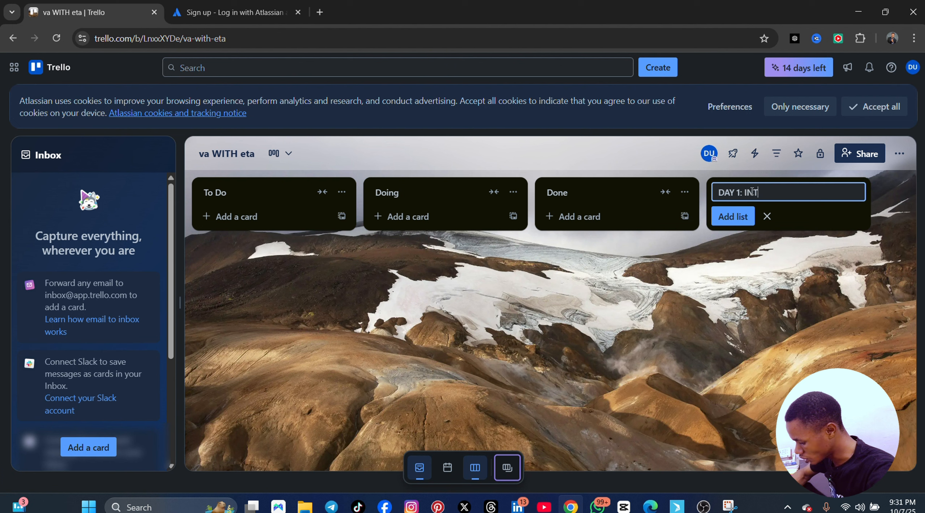
type("RODUCTION T")
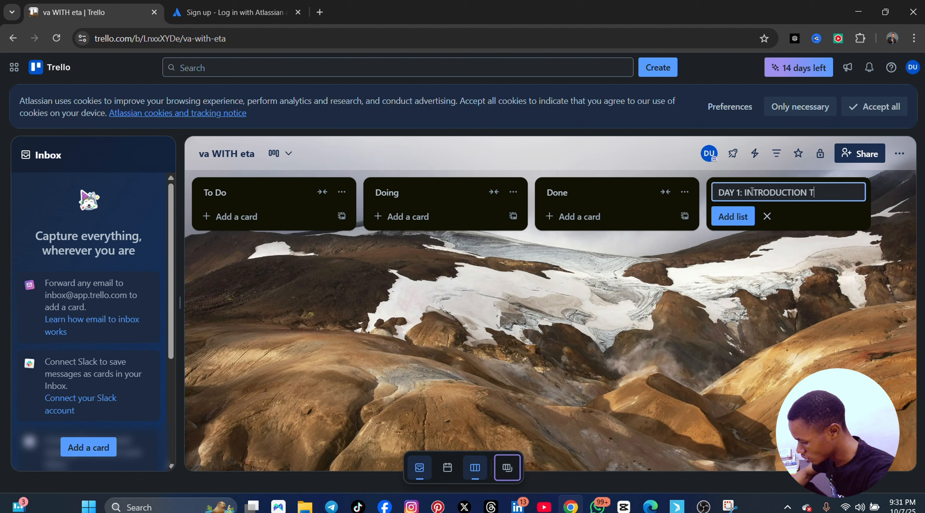
type("O VA")
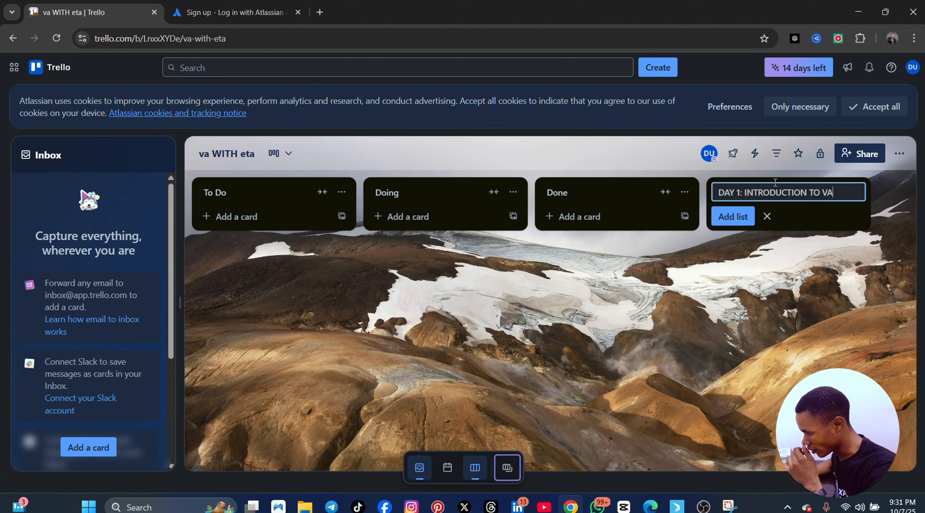
left_click(735, 218)
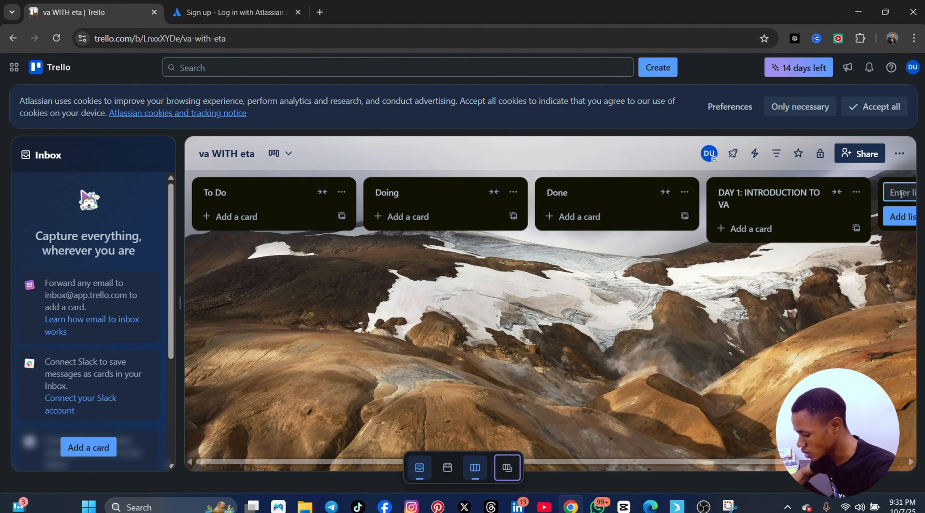
Add another list named "DAY 2 JHOW TO USE GOOGKLE WORKSPACE TOOLS AND CRM TYOOLS" after the DAY 1 list
type("W")
key("BackSpace")
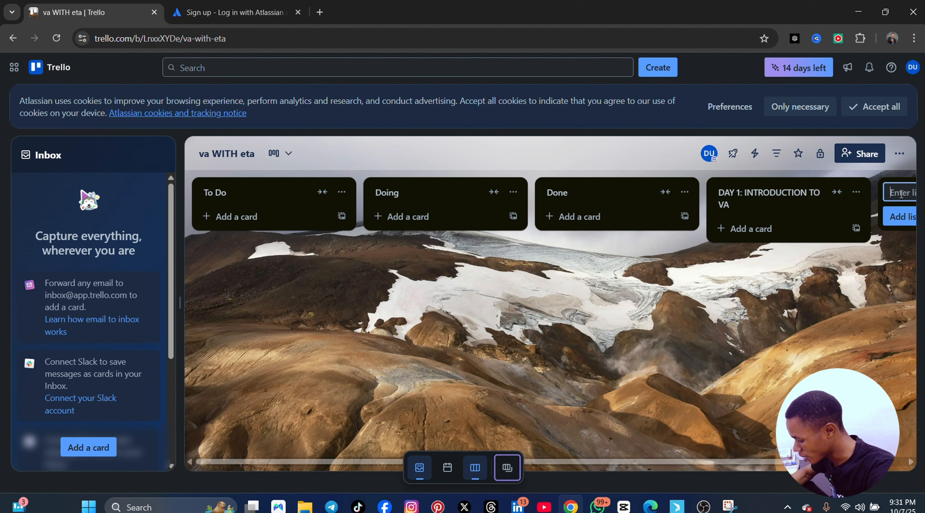
type("DAY")
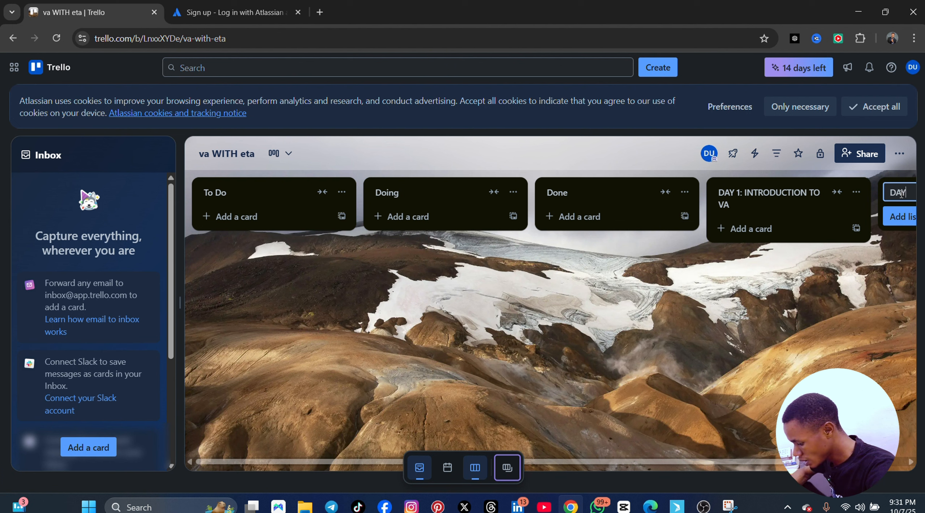
type(" 2 J")
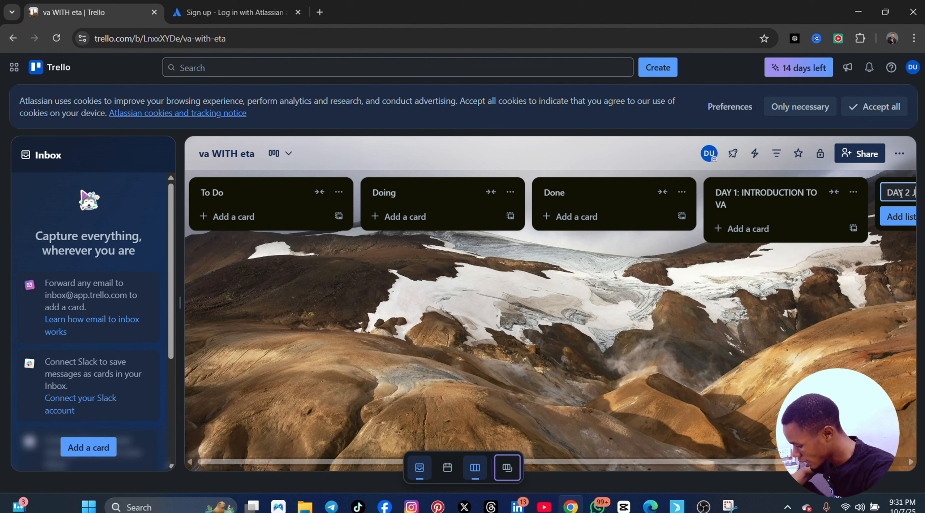
type("HOW TO U")
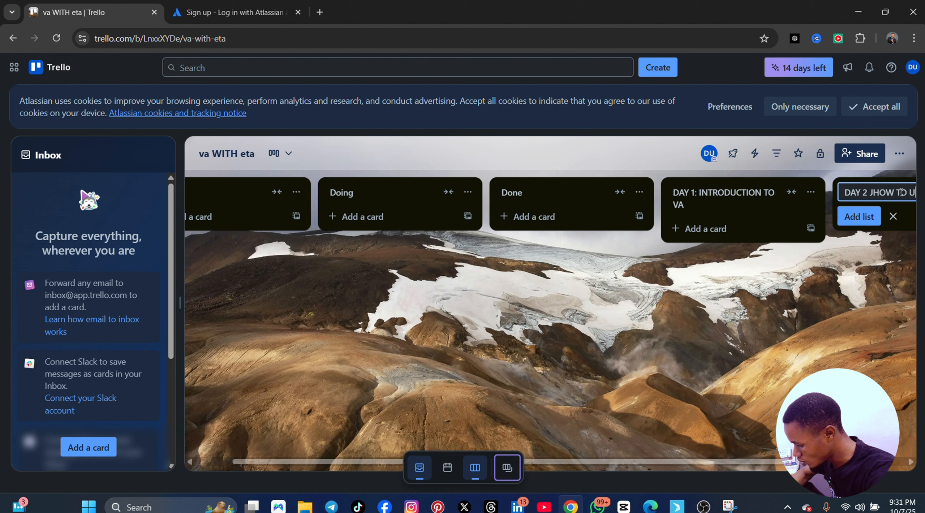
type("SE GOOGKLE WORK")
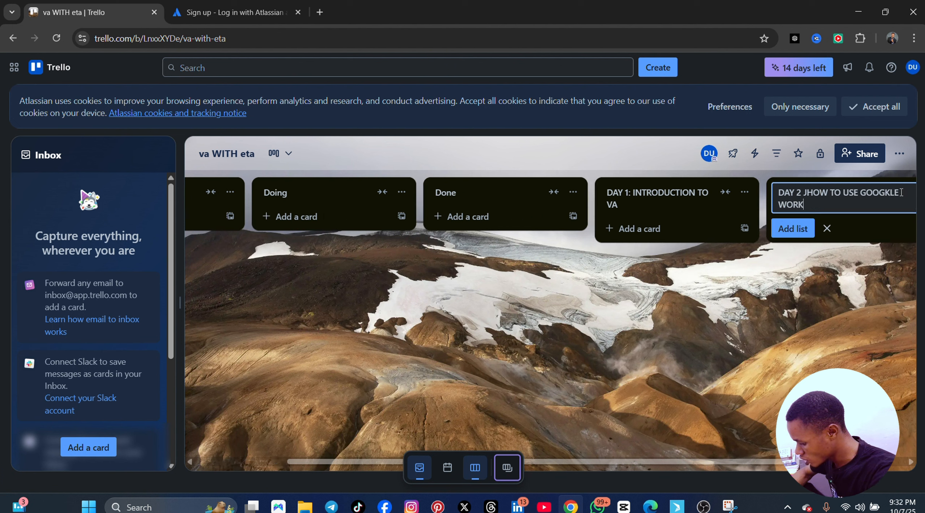
type("SPACE TOOLS")
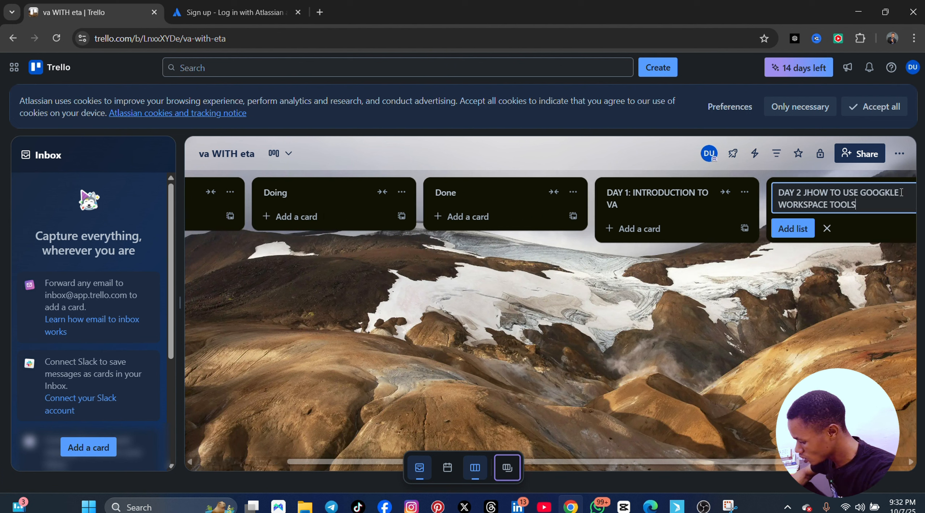
type(" AND CR")
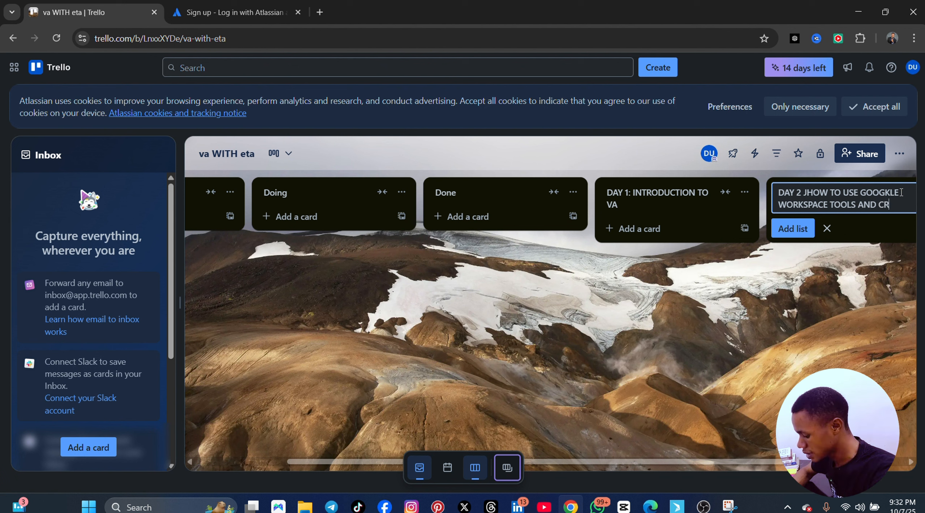
type("M TYOOLS")
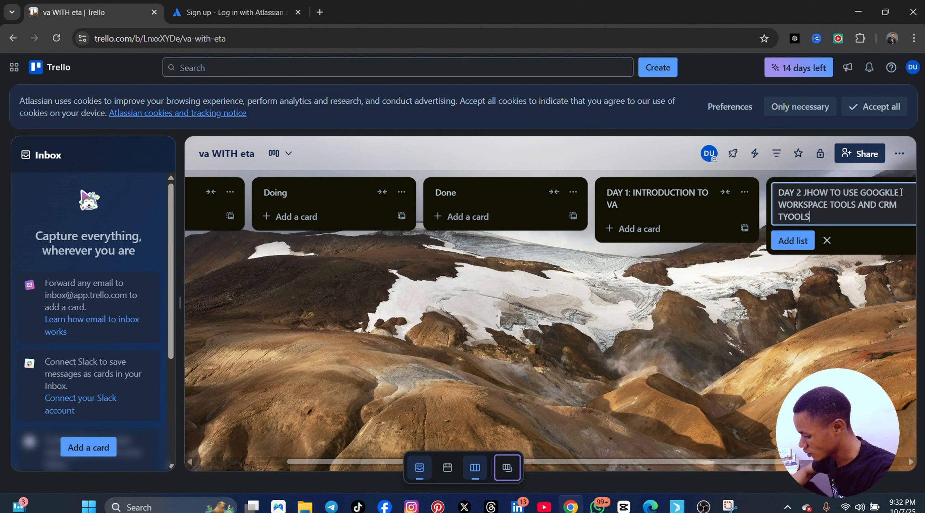
left_click(792, 240)
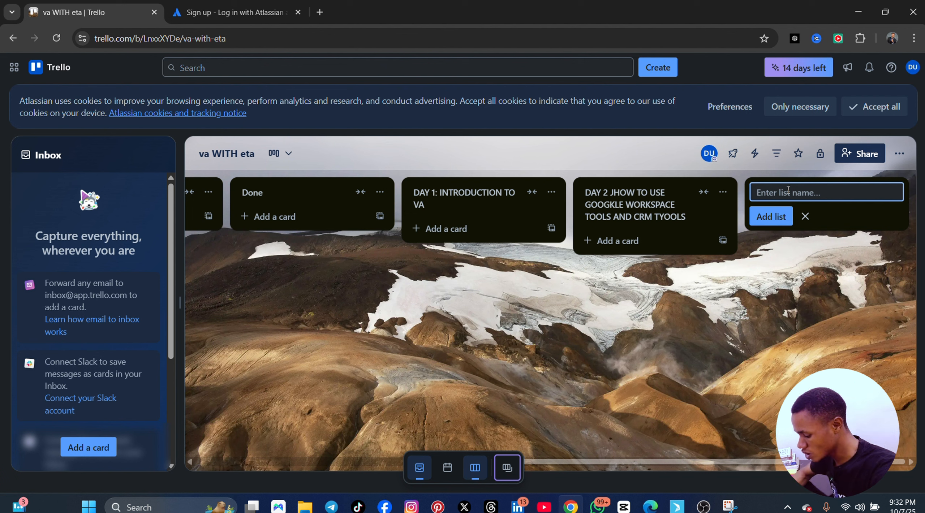
Add a list named "MASTERING ARRANGEMENT AS A VA" after the DAY 2 list
type("MASTER")
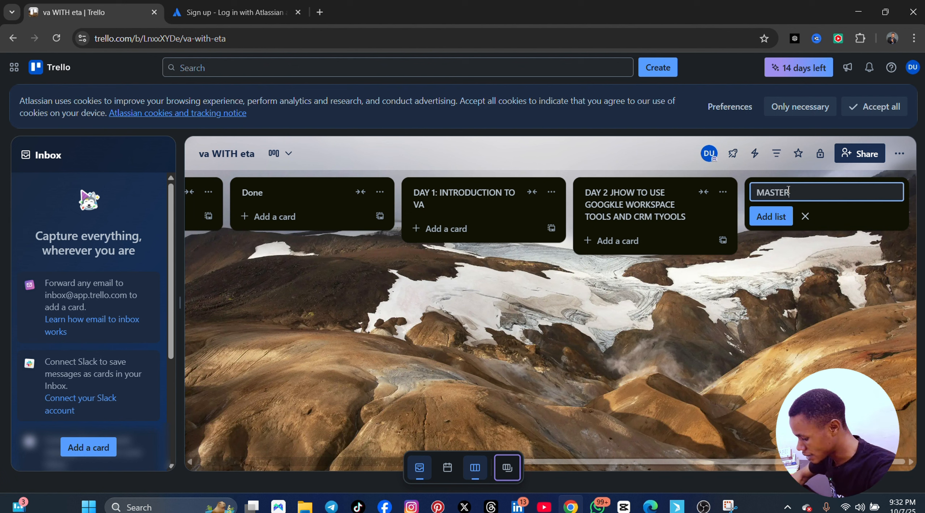
type("ING ARRANG")
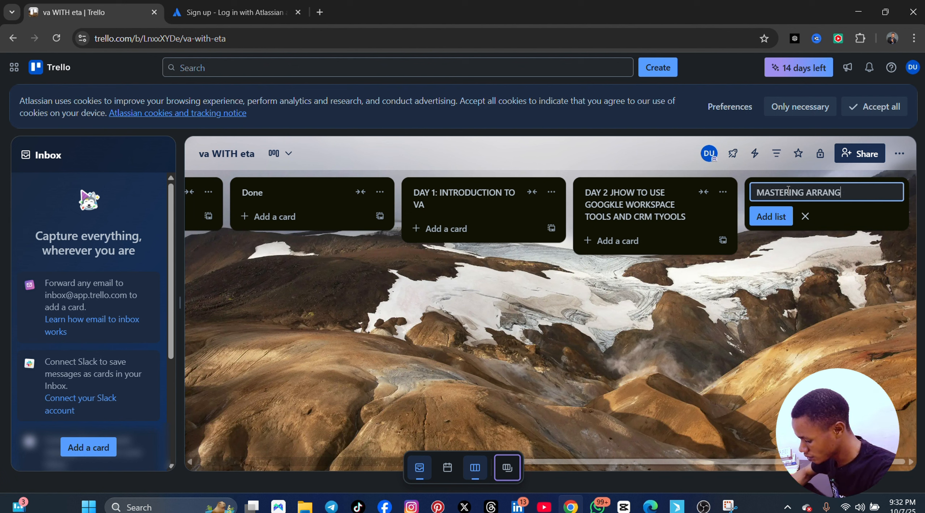
type("EMENT AS A VA")
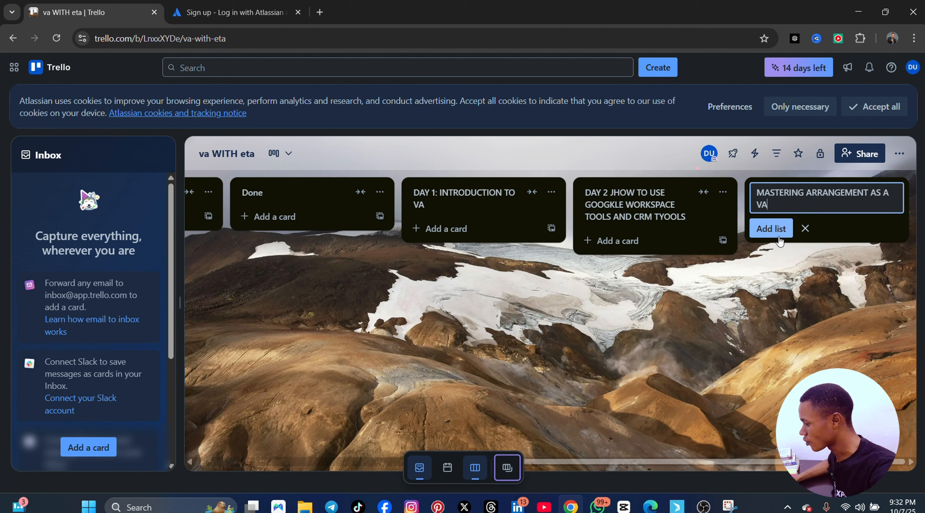
left_click(778, 238)
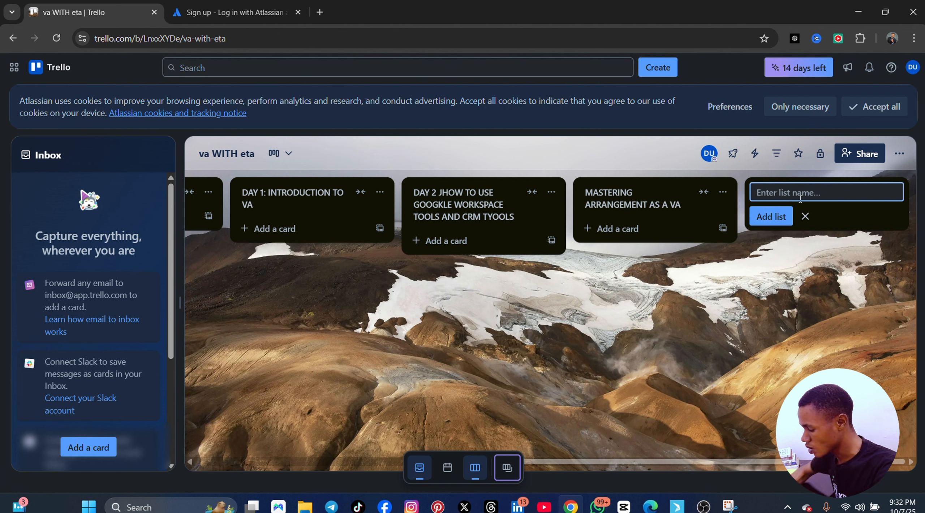
Add a list named "DATA ENTRY, RESEARCH AND M,EETING MANAGEMNT" after the MASTERING ARRANGEMENT AS A VA list
type("DATA")
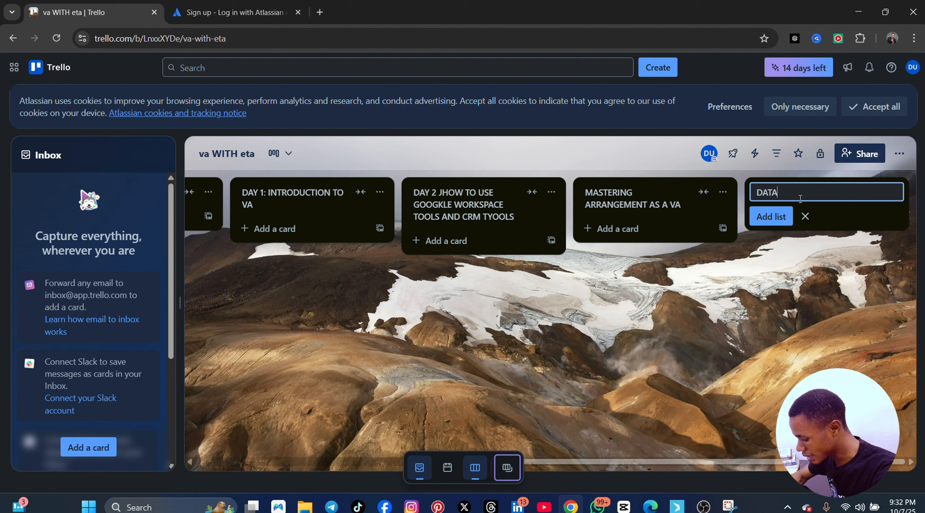
type(" ENTRY, ")
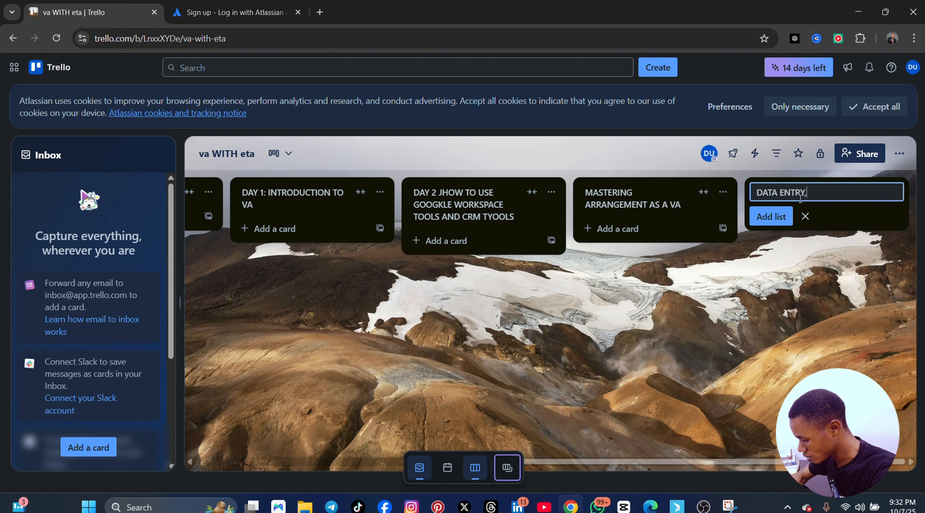
type("RESEAR")
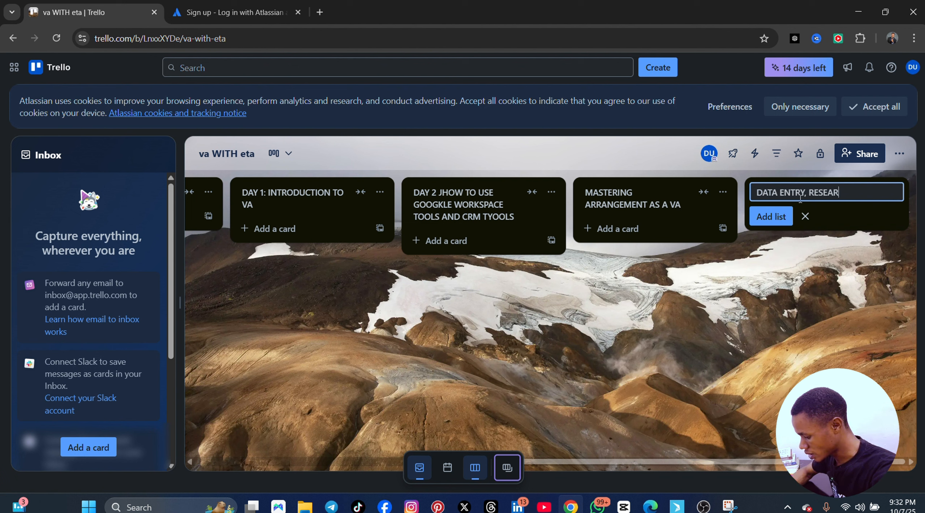
type("CH AND M,EETIN")
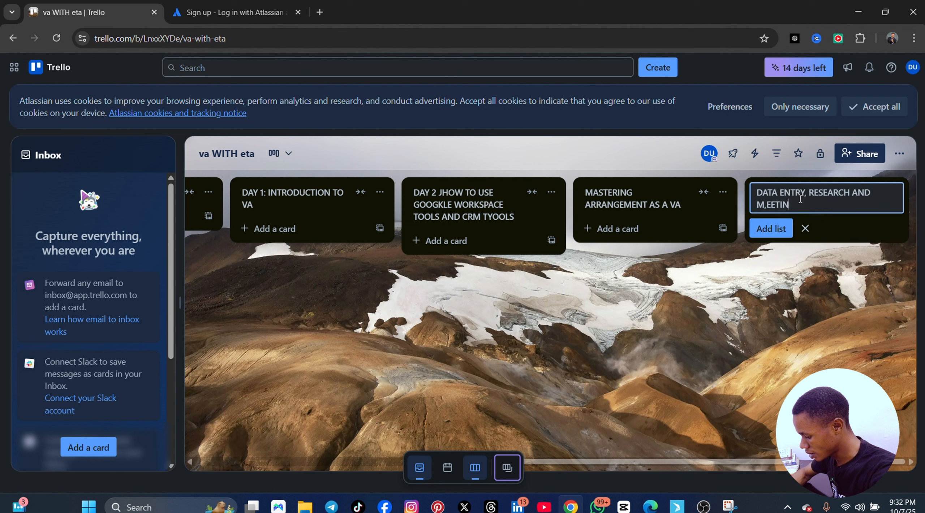
type("G MANAGEMNT")
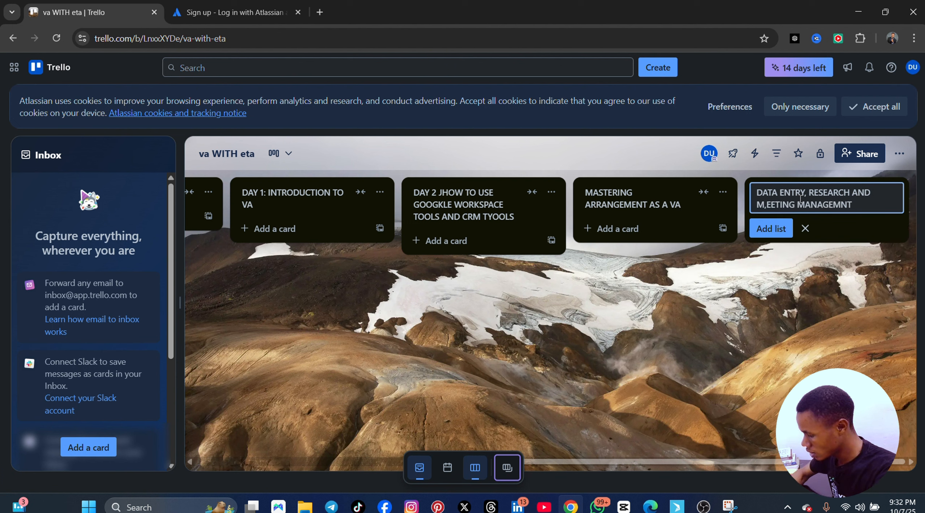
left_click(771, 228)
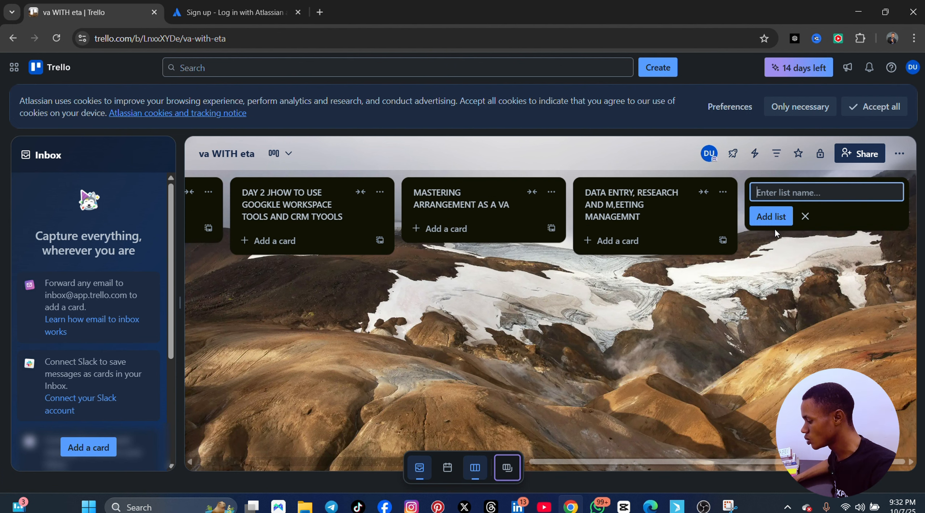
Add a list named "PROJECT MANGEMENT" after the data entry and research list
type("P")
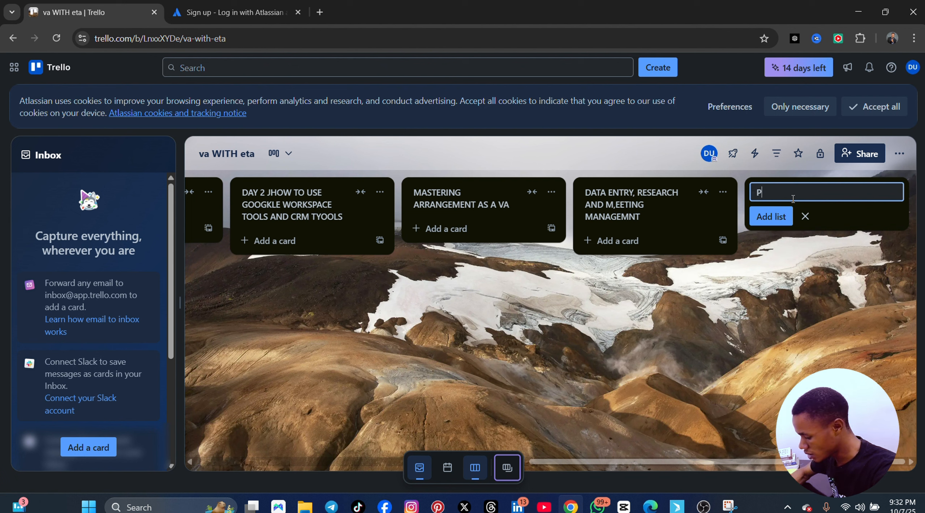
type("ROJECT MANGEM,ENT")
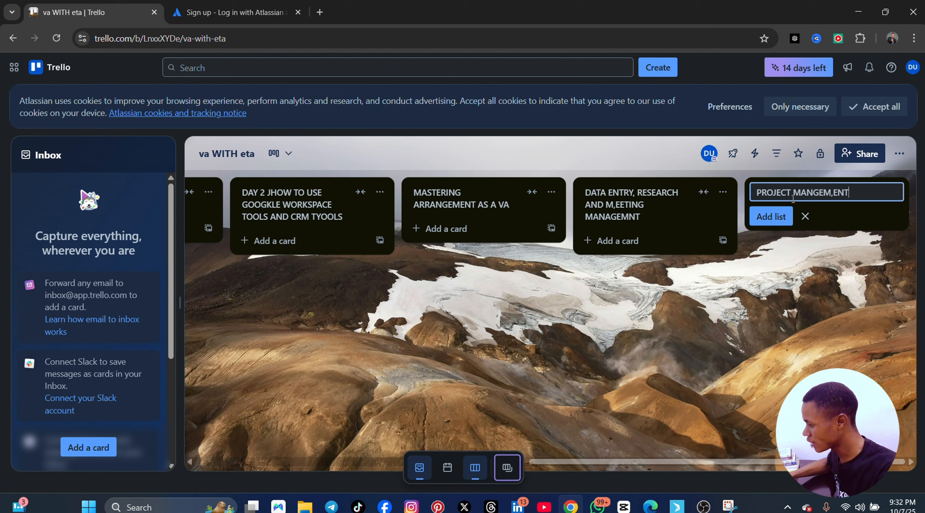
key("BackSpace")
key("BackSpace")
key("BackSpace")
key("BackSpace")
type("ENT")
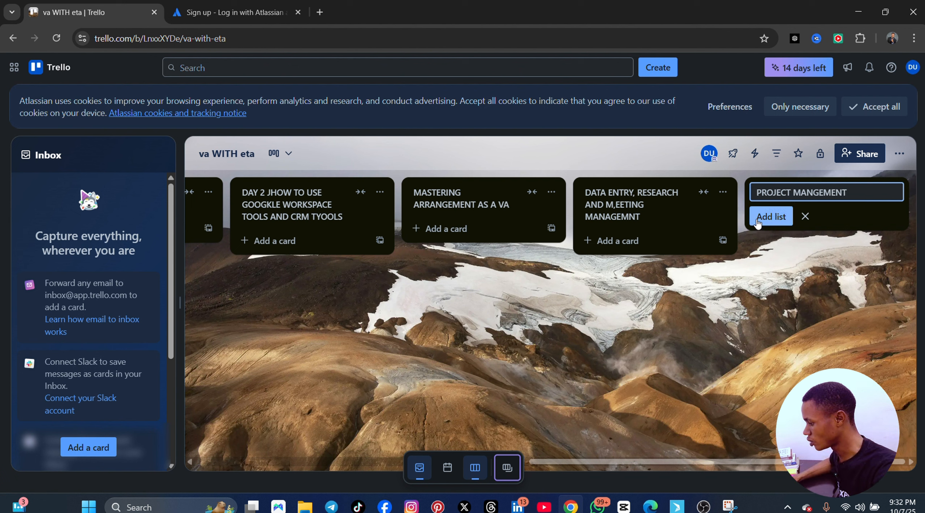
key("Return")
Add a list named "PORTFOLIO" after the PROJECT MANGEMENT list
type("PRO")
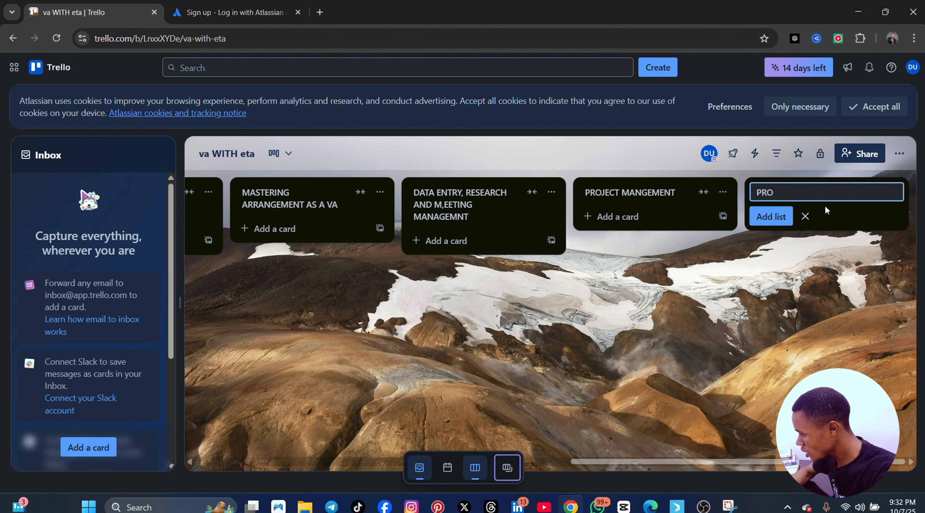
key("BackSpace")
key("BackSpace")
type("ORTFOLIO")
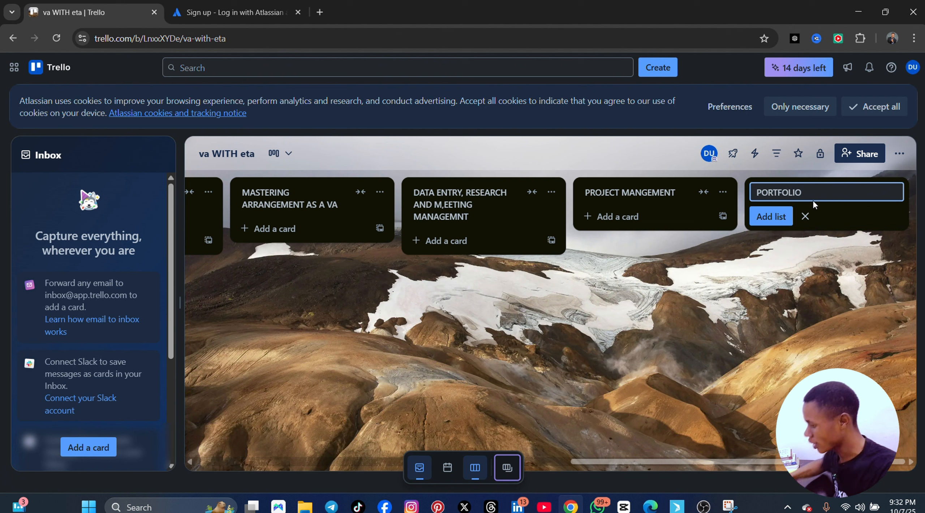
left_click(768, 217)
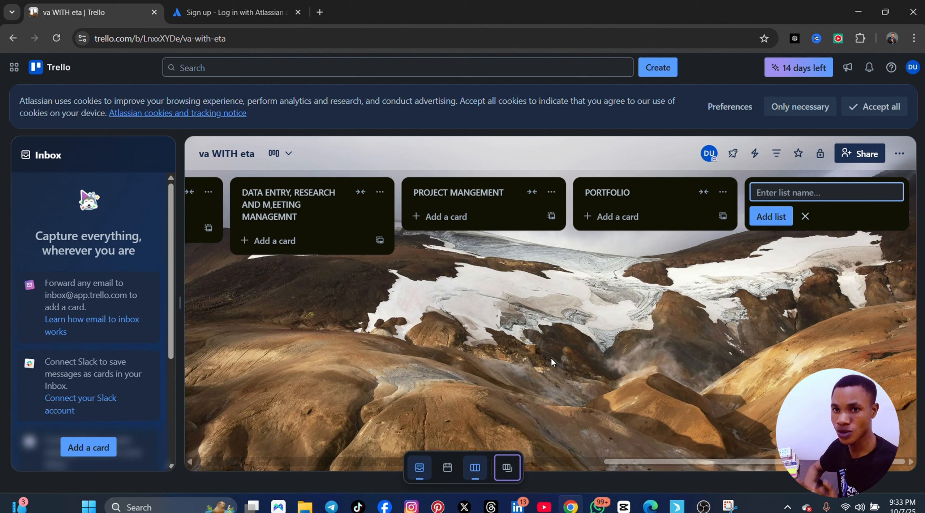
Stop adding lists and add a card titled "USEING CANVA" to the MASTERING ARRANGEMENT AS A VA list
left_click(244, 199)
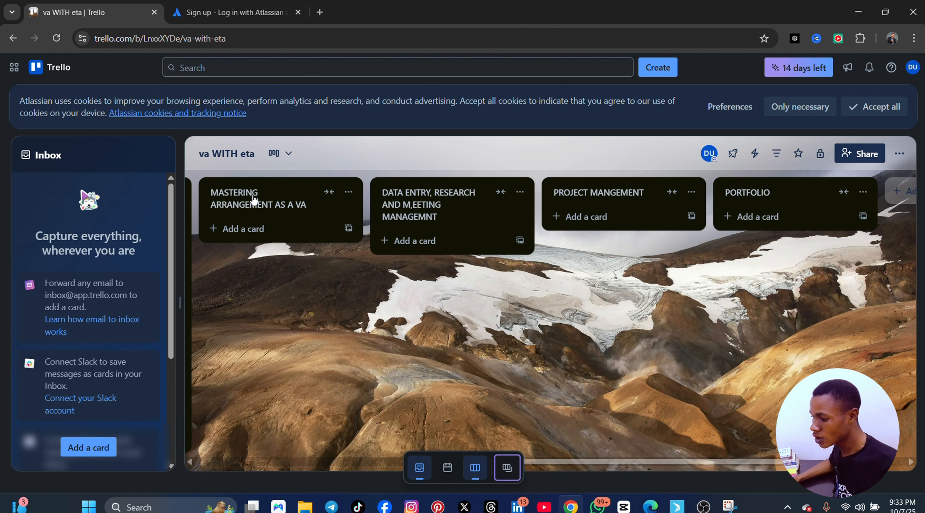
left_click(252, 231)
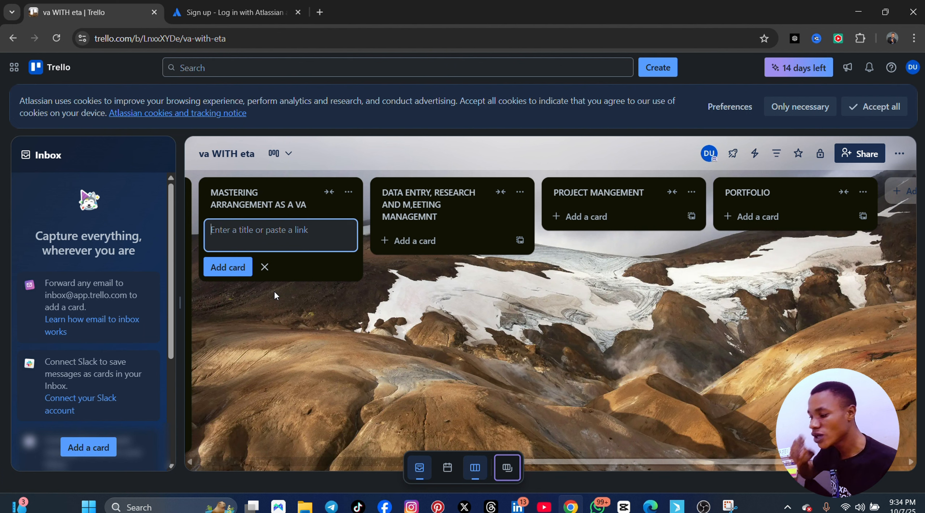
type("USEING ")
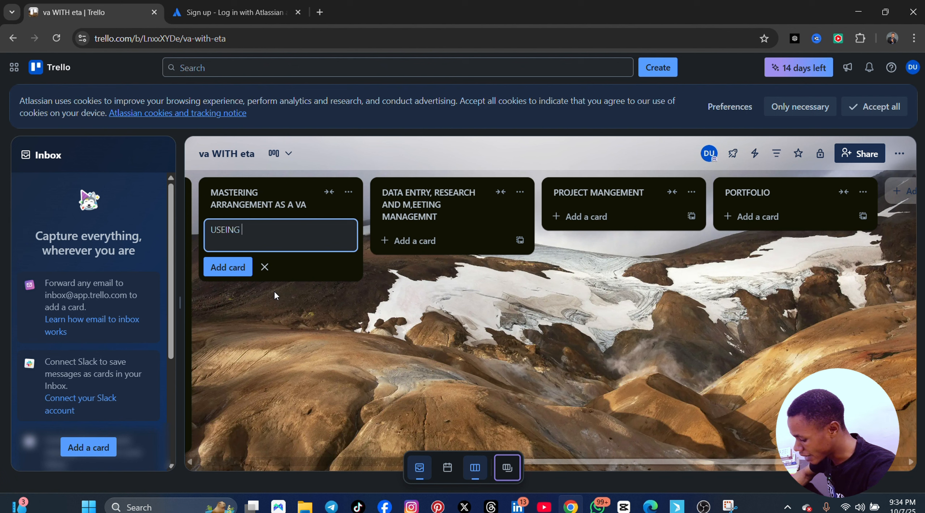
type("CANV")
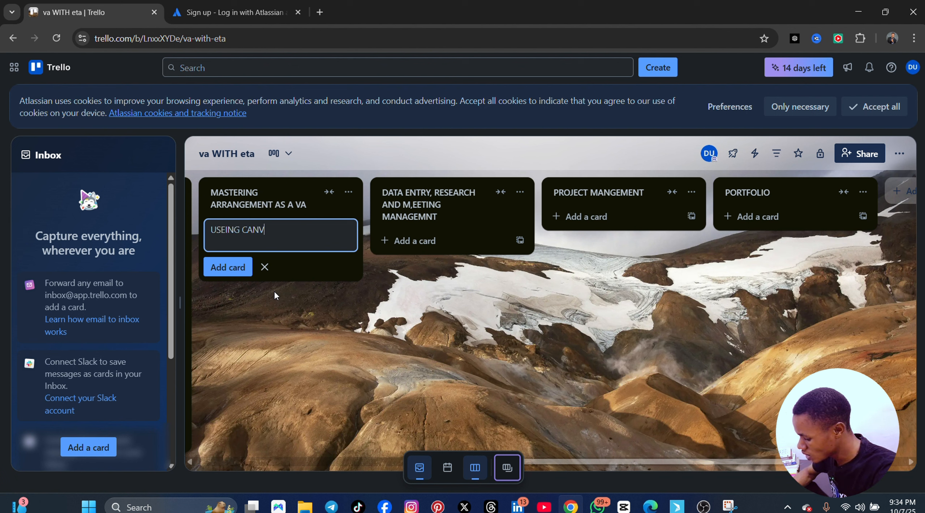
type("A")
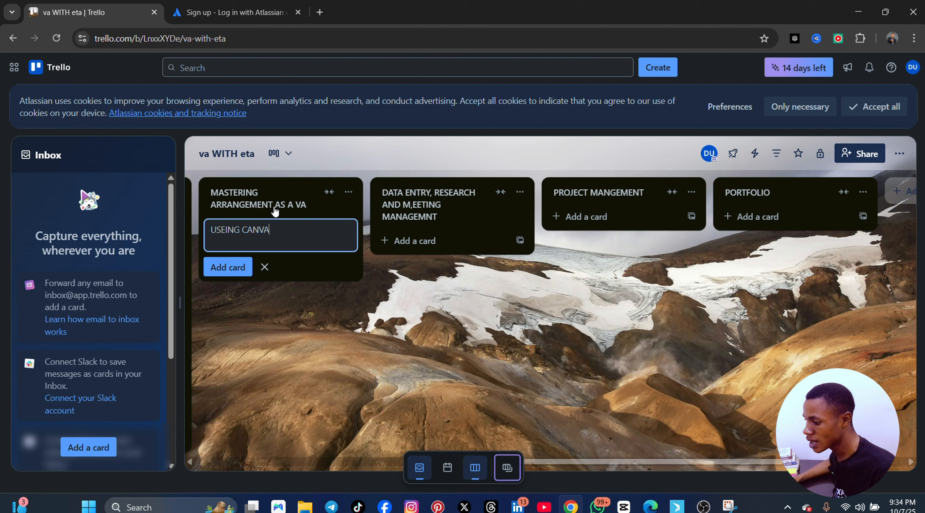
left_click(240, 267)
Add the cards "RESEARCH" and "DTATA ENTRY" below the USEING CANVA card
type("R")
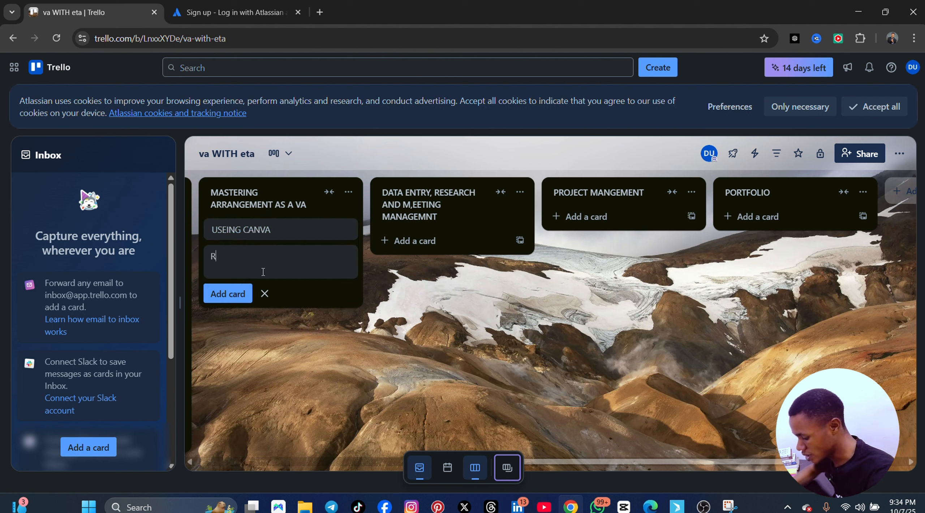
type("ESEARCH")
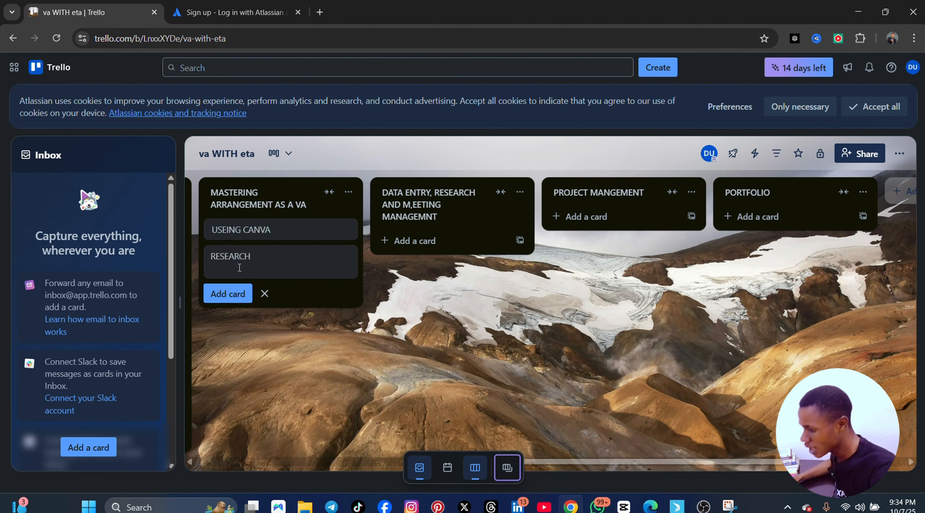
left_click(229, 294)
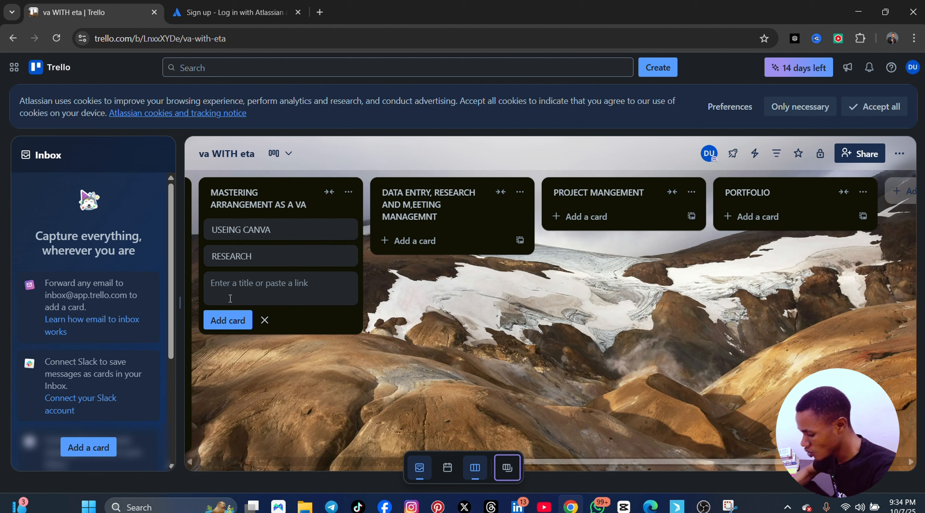
type("DTATA ENTRY")
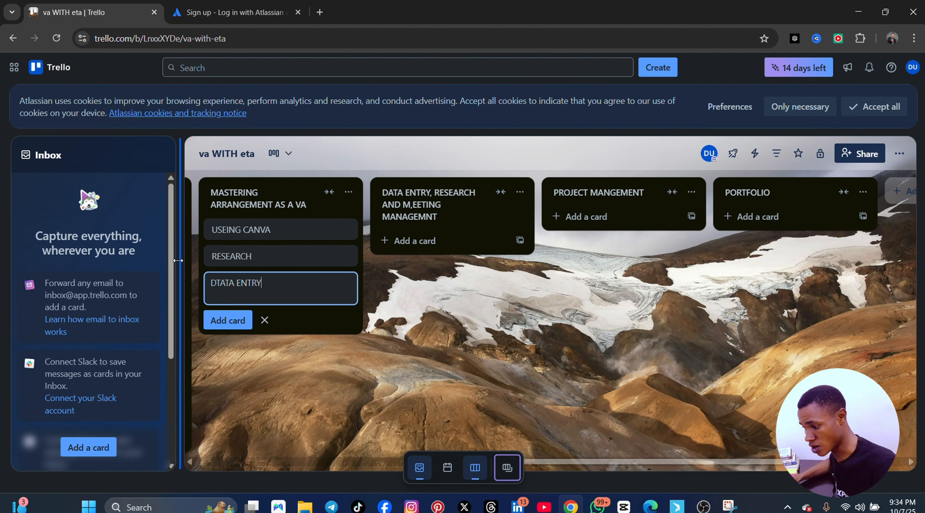
left_click(237, 320)
Add a card titled "TAKING NOTES" to the MASTERING ARRANGEMENT AS A VA list
type("TAJKI")
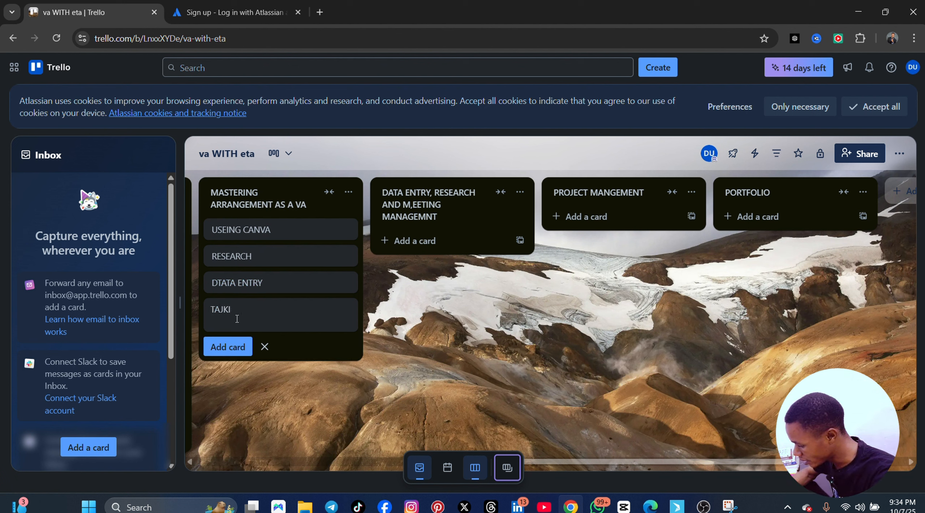
key("BackSpace")
key("BackSpace")
type("ING NOTES")
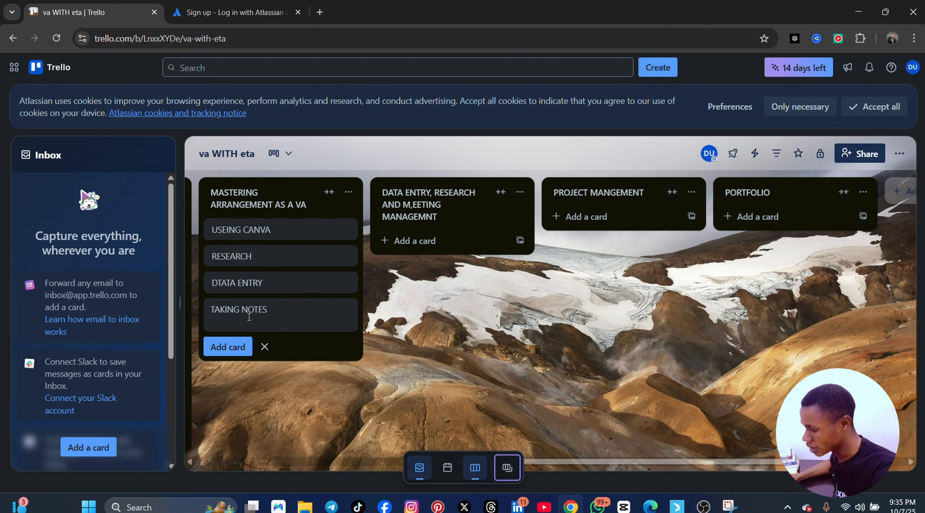
left_click(222, 350)
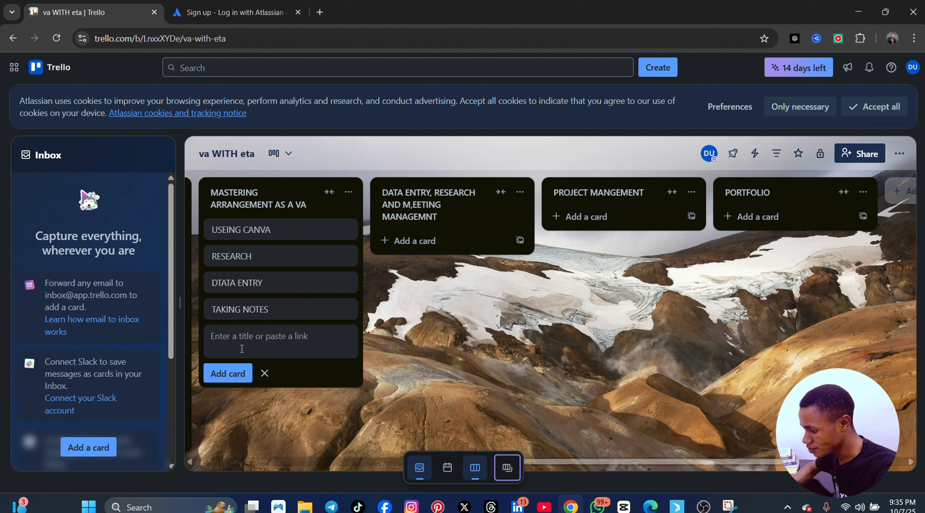
Add a "TAKING MINUTES" card below TAKING NOTES and enter "TRANSCRIBING" as the title of the following card
type("TAKING")
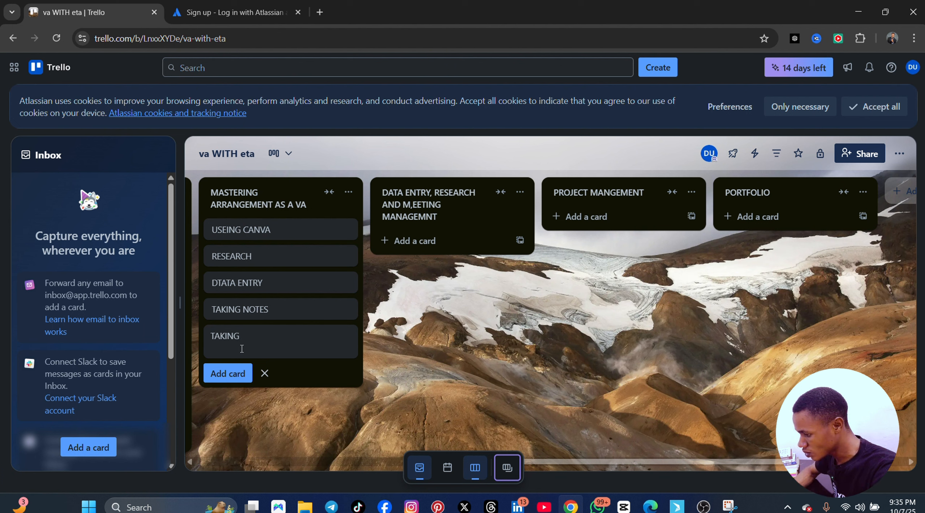
type(" MINUTES")
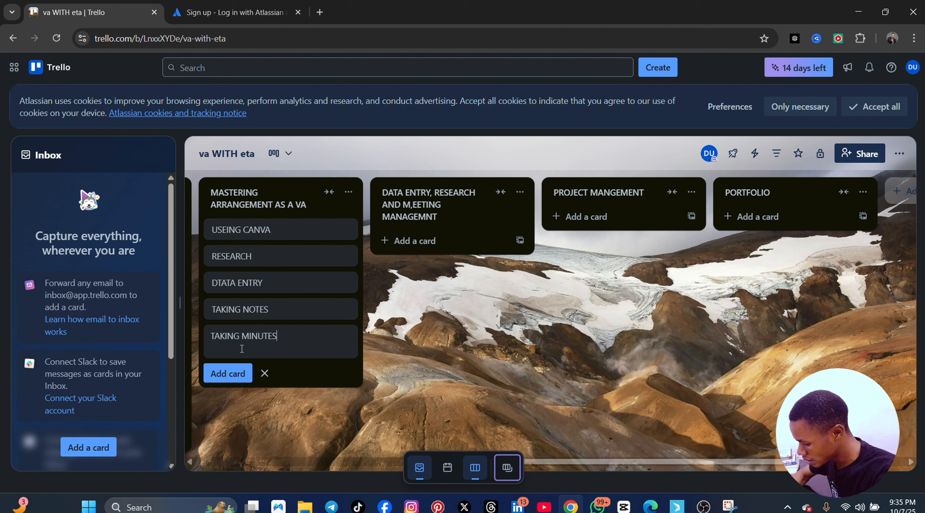
left_click(220, 375)
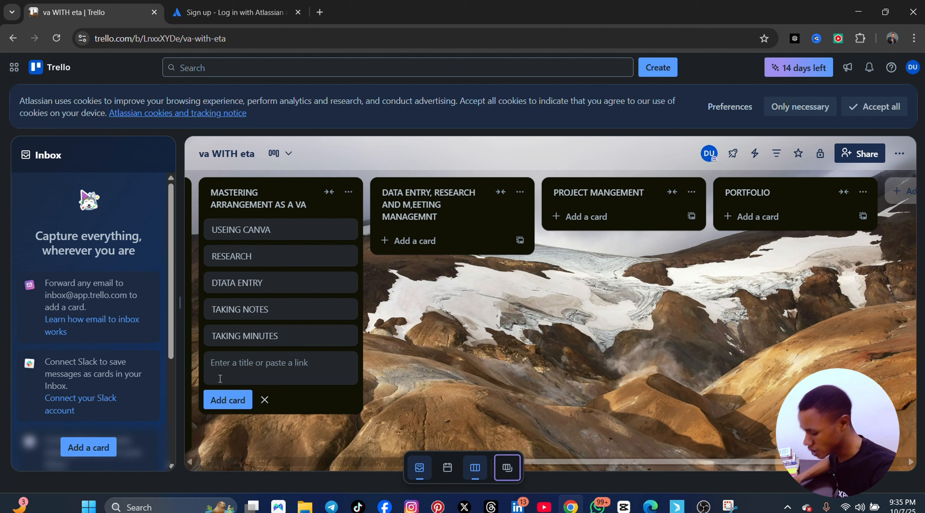
type("TRANSCRIBING")
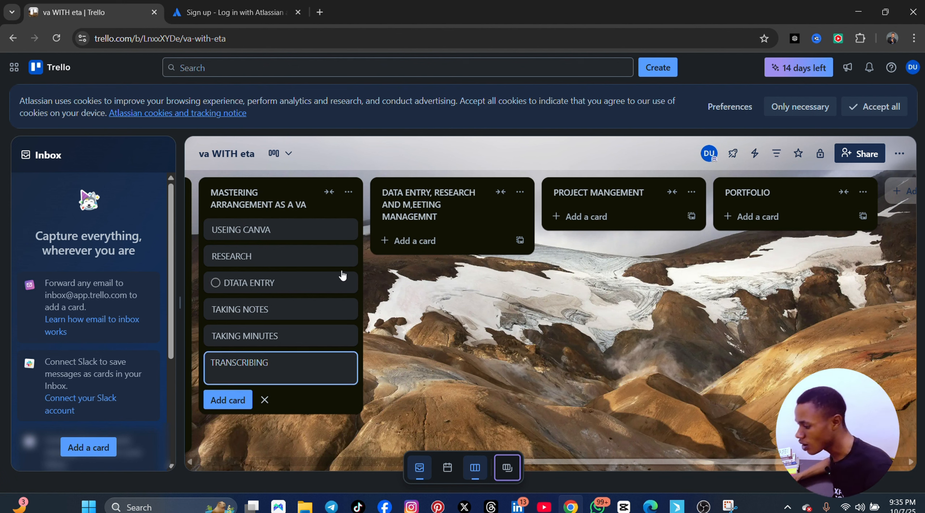
Add the cards "RESEARCH" and "DATA ENTRY" to the DATA ENTRY, RESEARCH AND M,EETING MANAGEMNT list
left_click(413, 240)
type("RESEARCH")
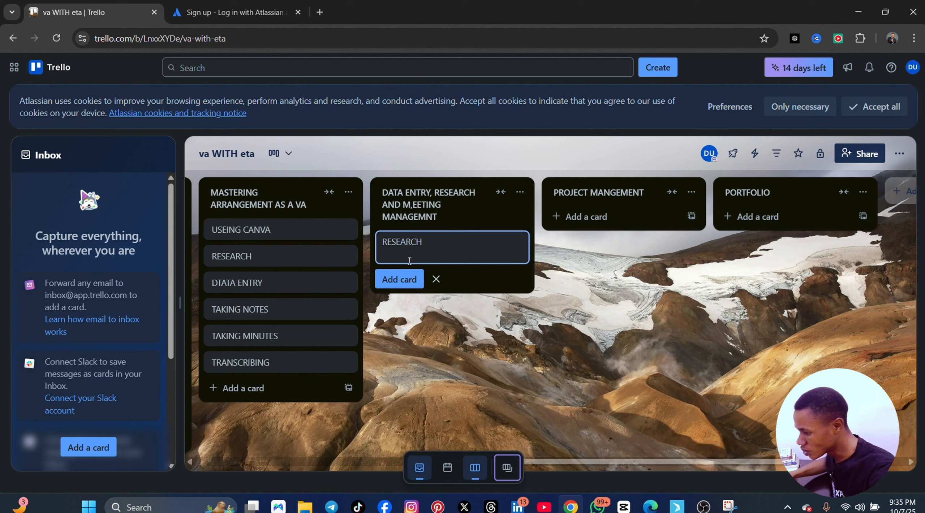
left_click(404, 282)
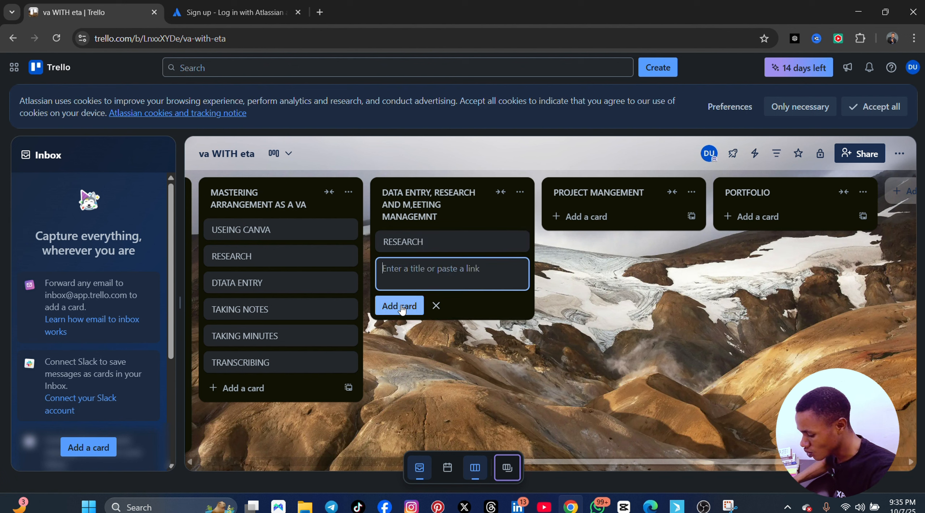
type("DATA ENTRY")
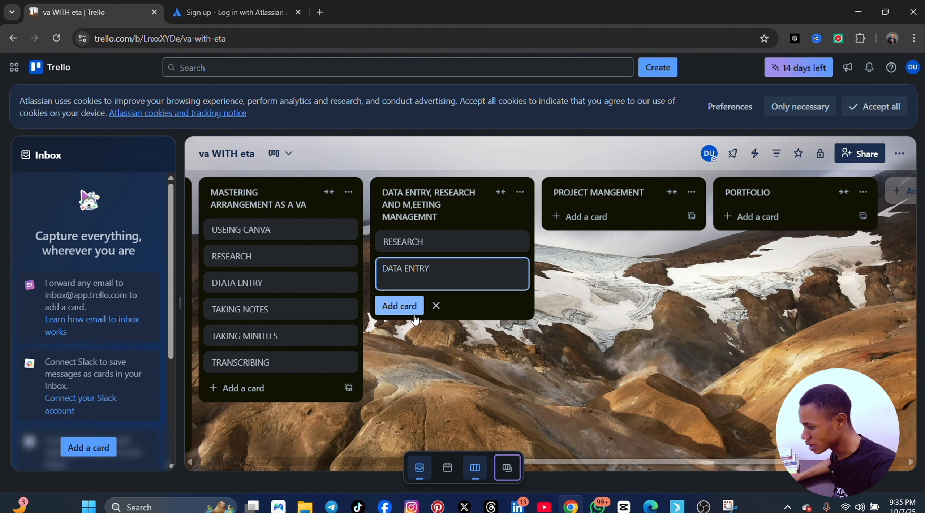
left_click(401, 308)
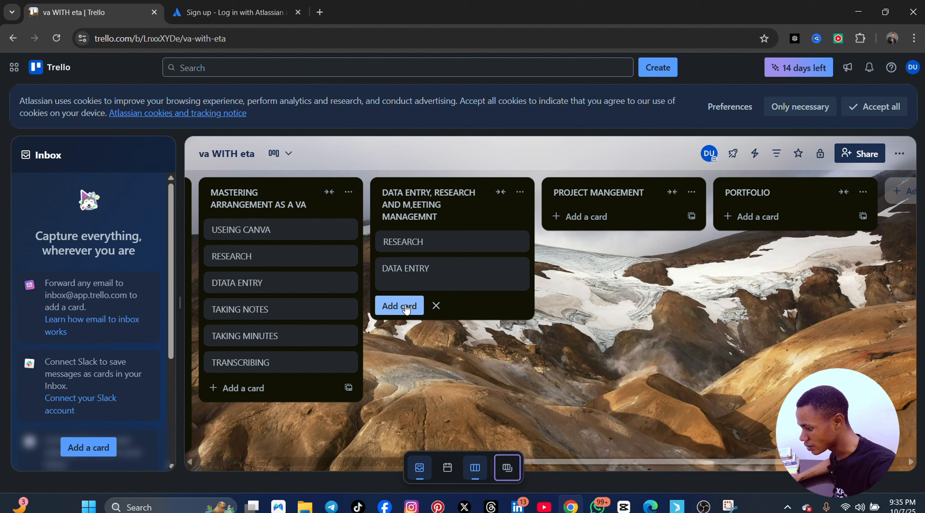
Add a "MINUTE TAKING" card below DATA ENTRY and enter "TARVEL PLAN" as the title of the following card
type("MINUTE")
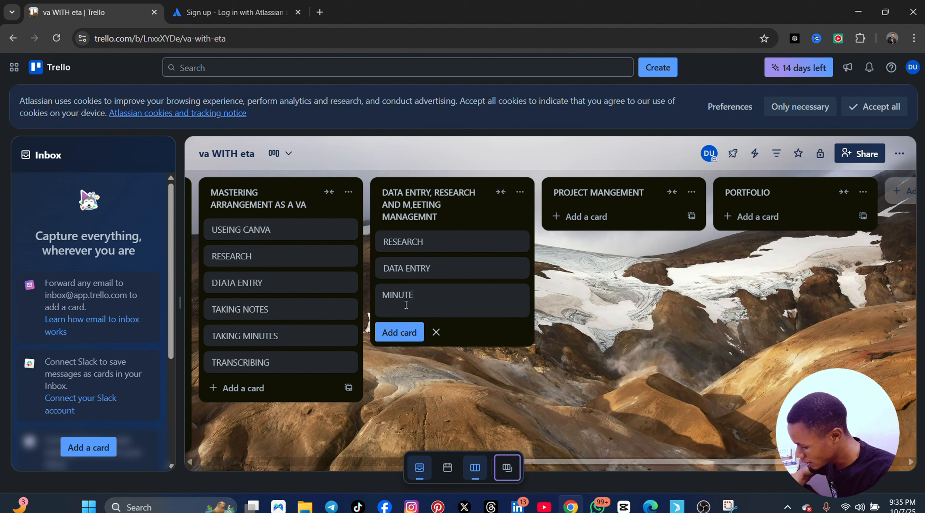
type(" TAKING")
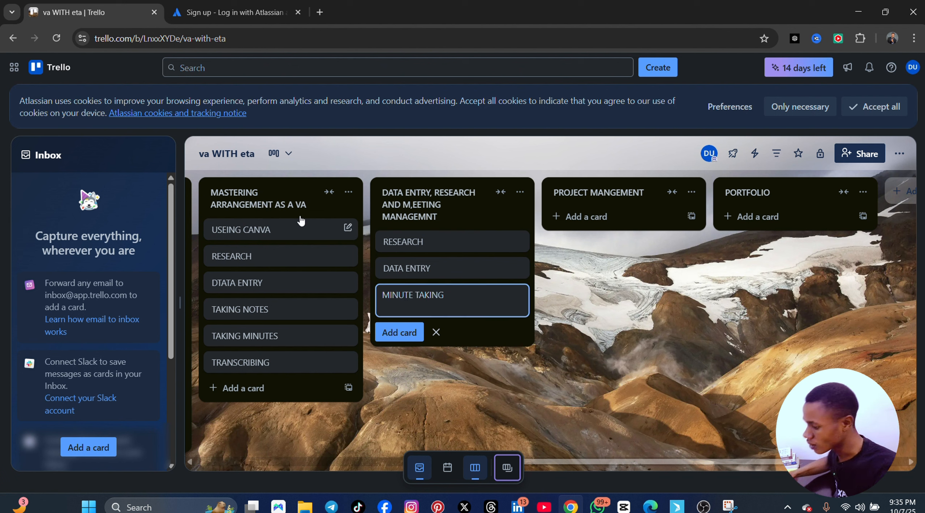
left_click(394, 334)
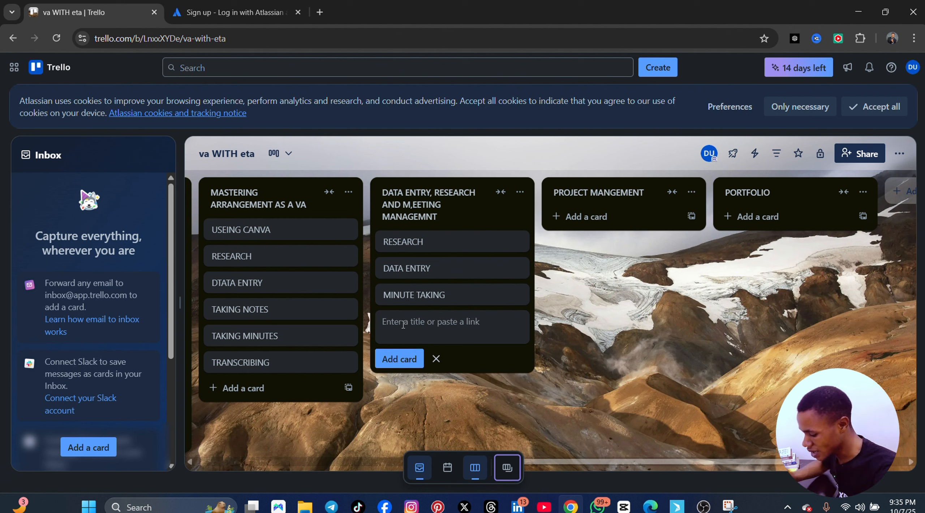
type("TARVEL PLAN")
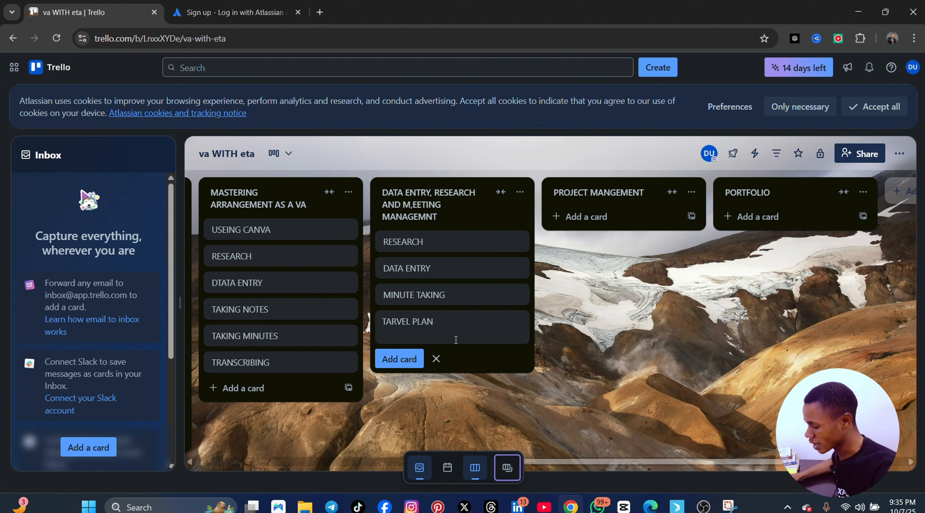
Add the cards "USE TRLLO" and "USE ASANA" to the PROJECT MANGEMENT list
left_click(574, 218)
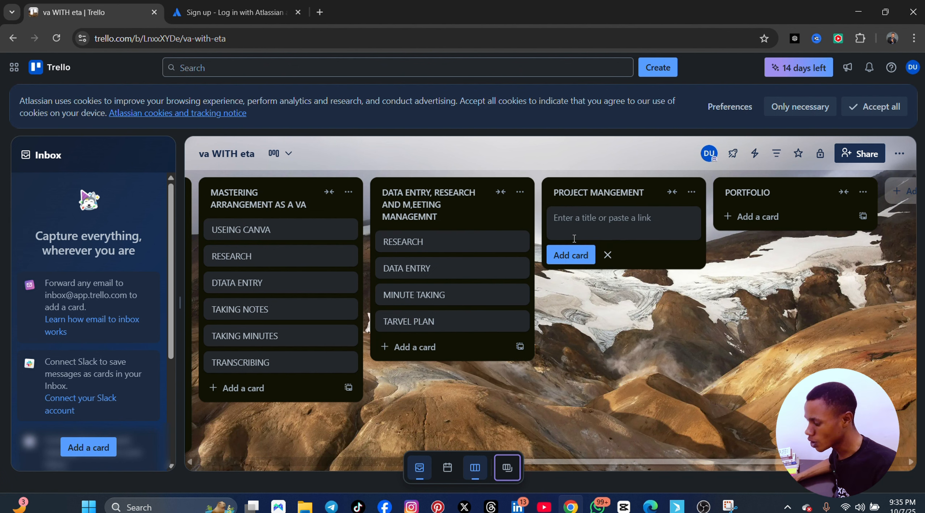
type("USE TRLLO")
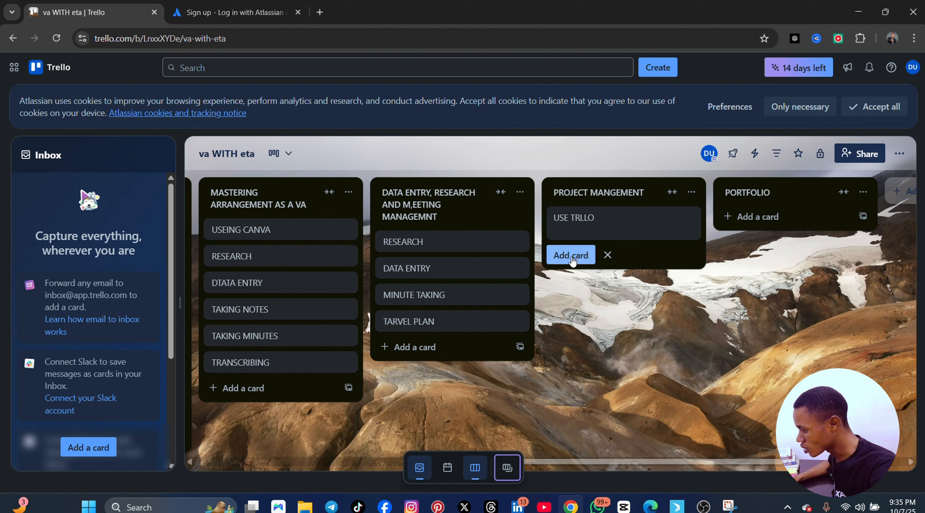
left_click(571, 255)
type("USE")
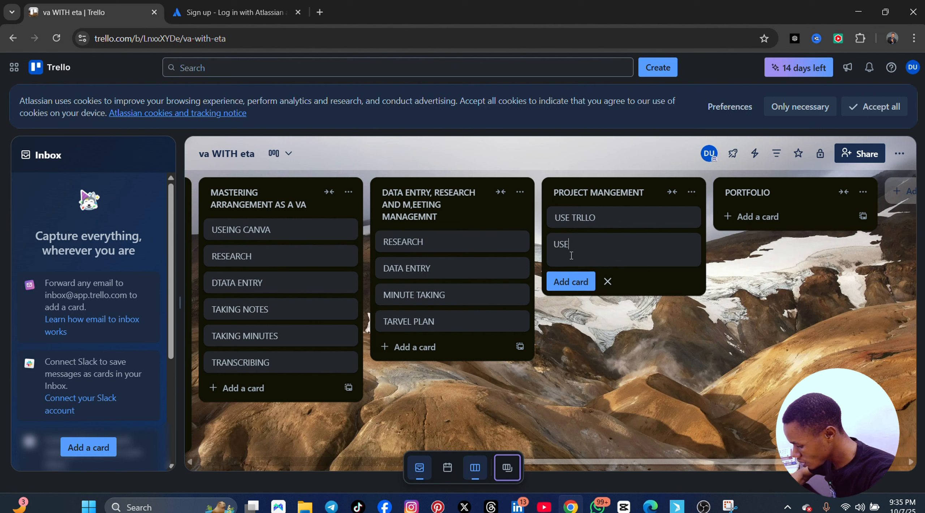
type(" ASANA")
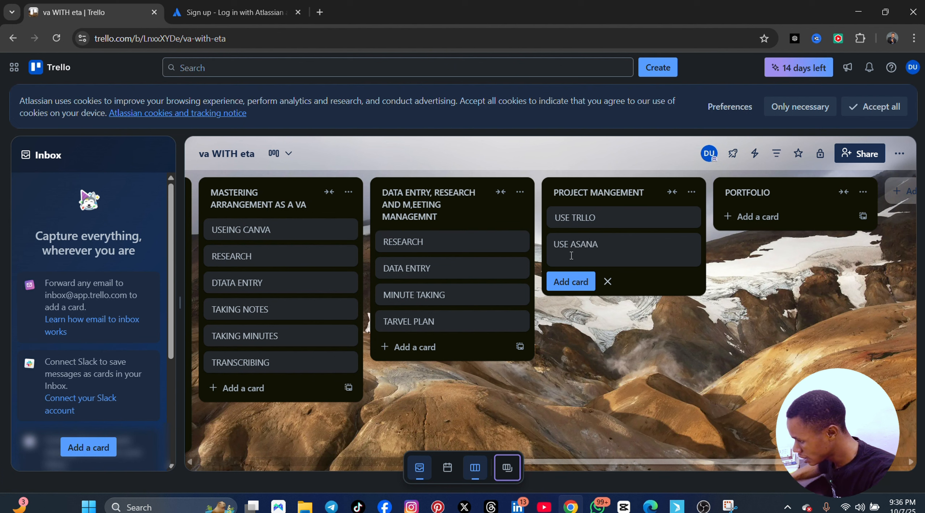
left_click(574, 282)
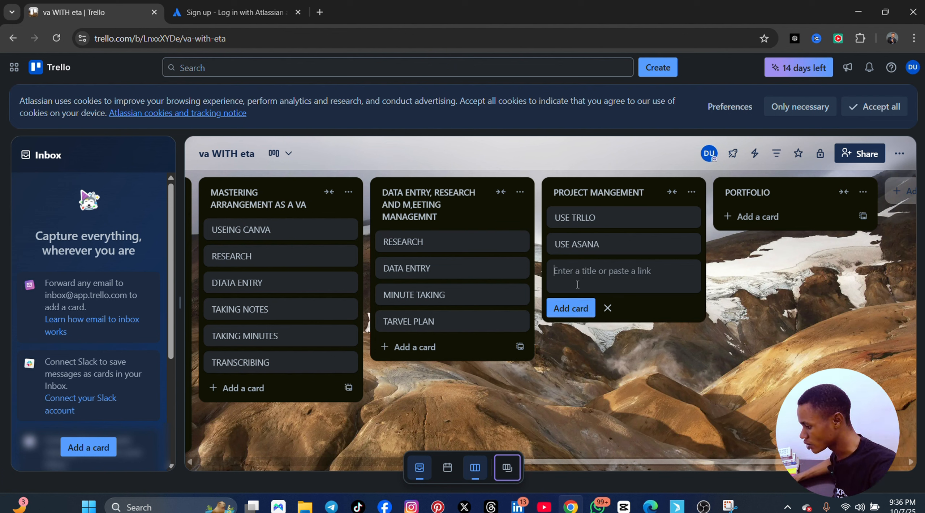
Enter "AUTOMATE WITH ZAPIER" as the title of the card below USE ASANA
type("AUTOM")
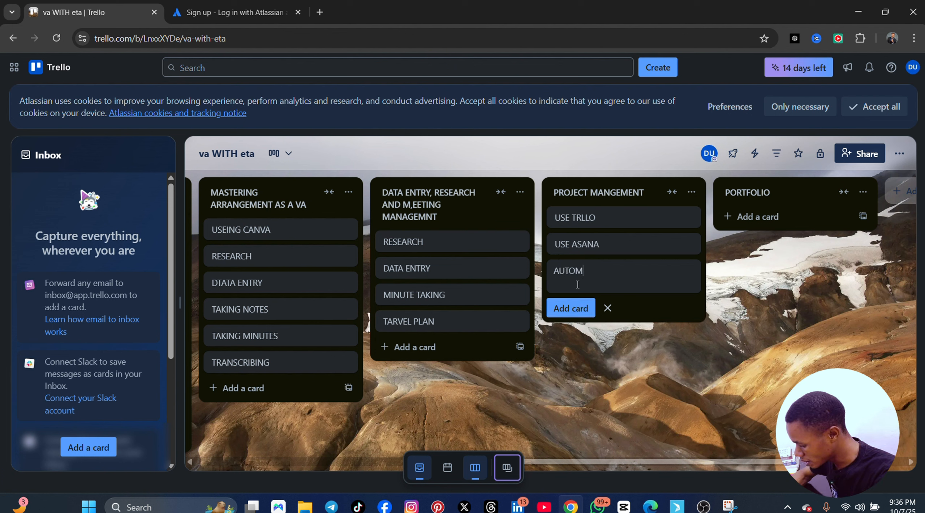
type("ATE WITH")
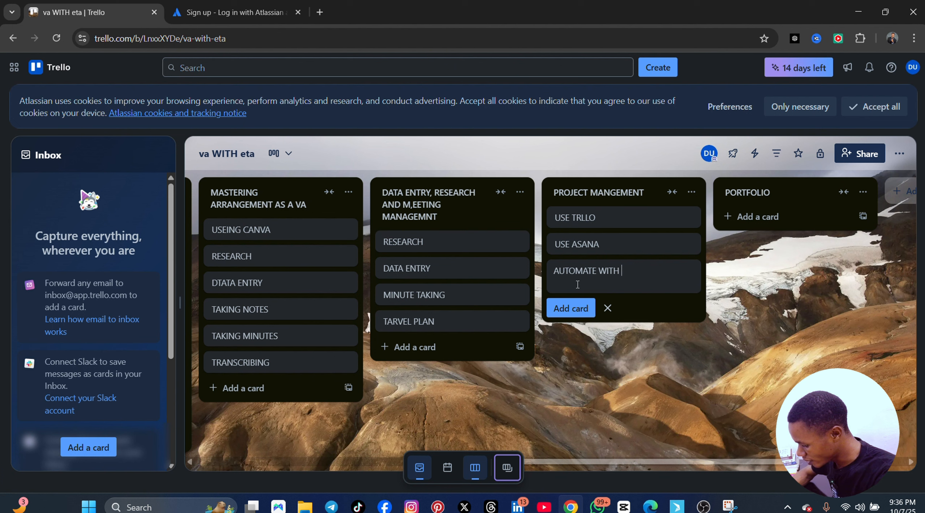
type(" ZAPIER")
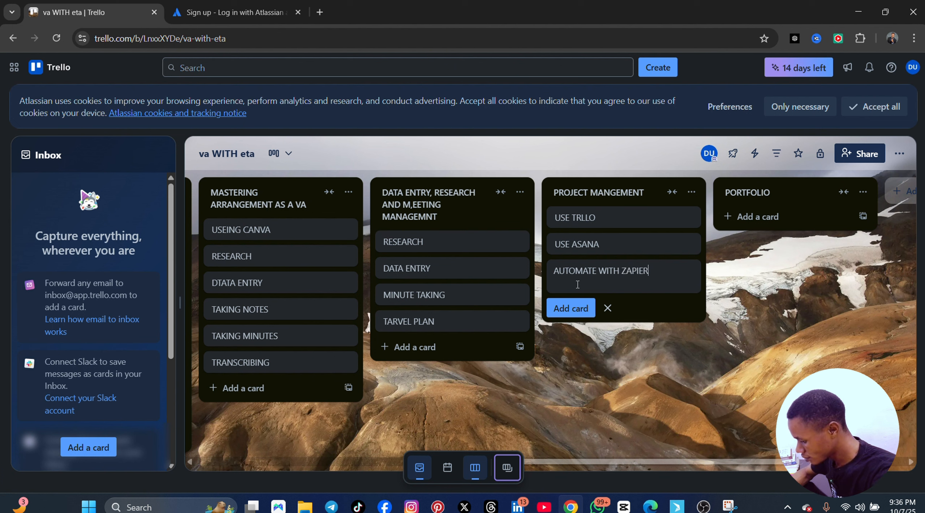
Add a card titled "CREATING PORTFOLIO WITH CANAV" to the PORTFOLIO list
left_click(757, 216)
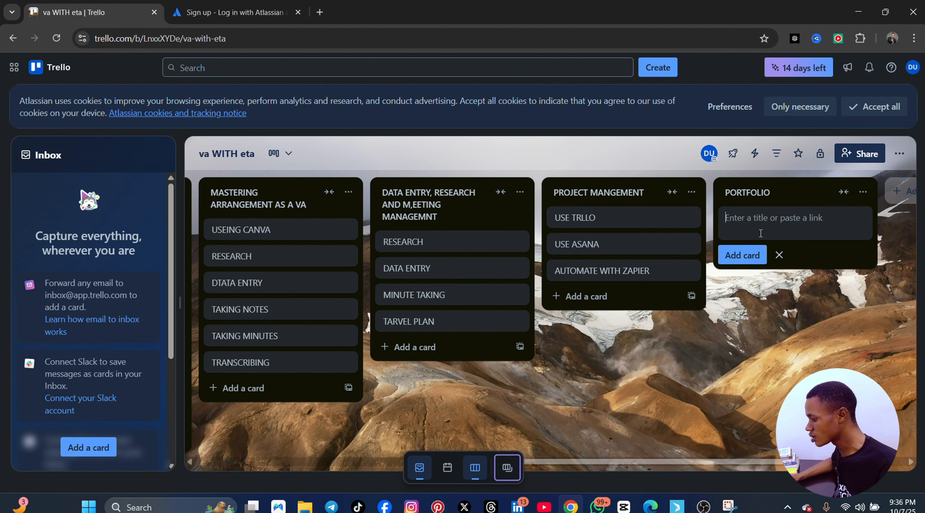
type("CREATI")
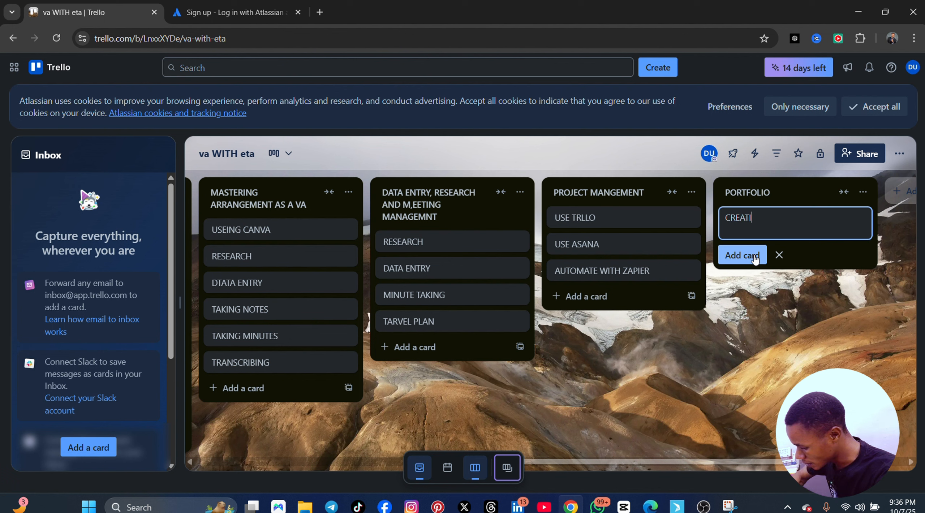
type("NG PORTFO")
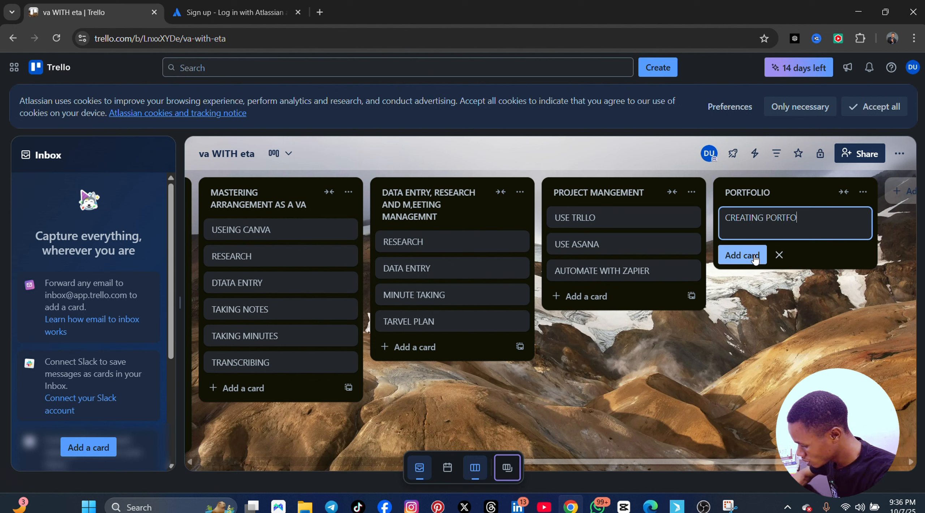
type("LIO WITH CANAV")
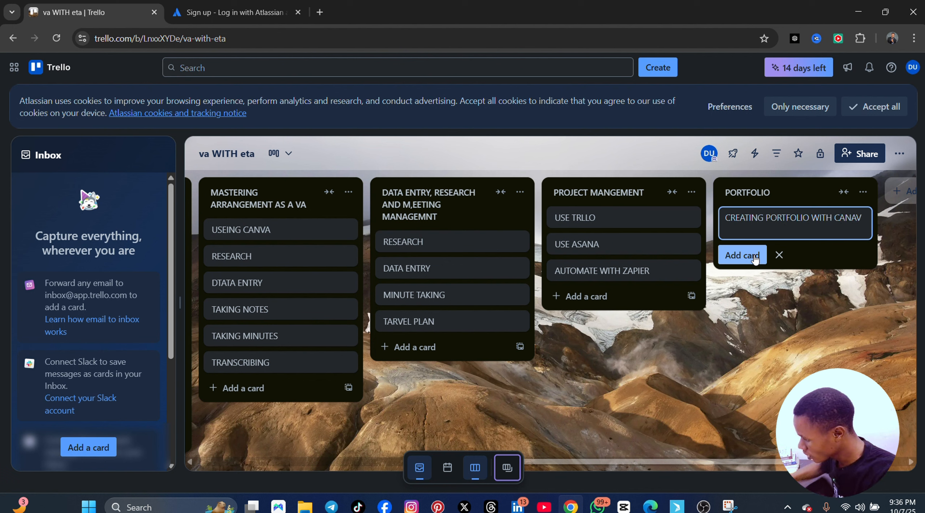
left_click(754, 257)
Enter "WITH GOOGLE SLIDES" as the title of the second card in the PORTFOLIO list
type("W")
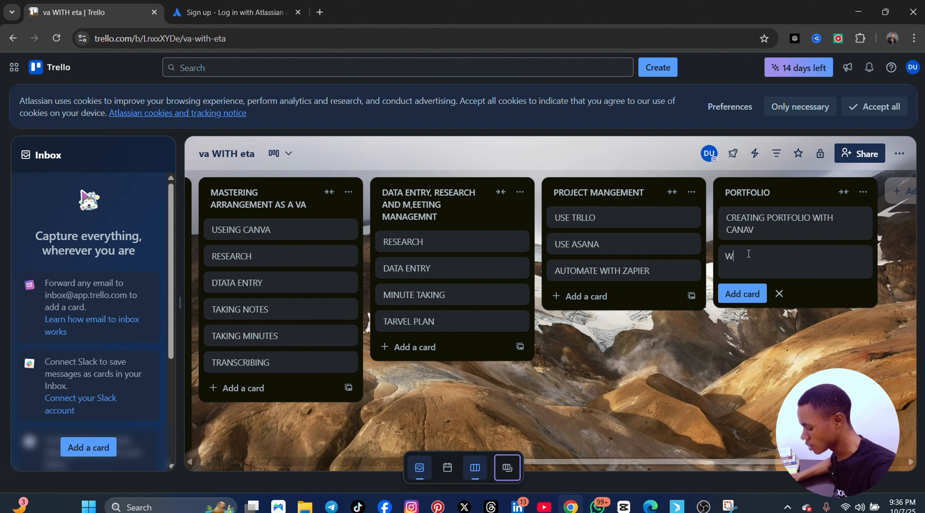
type("ITH ")
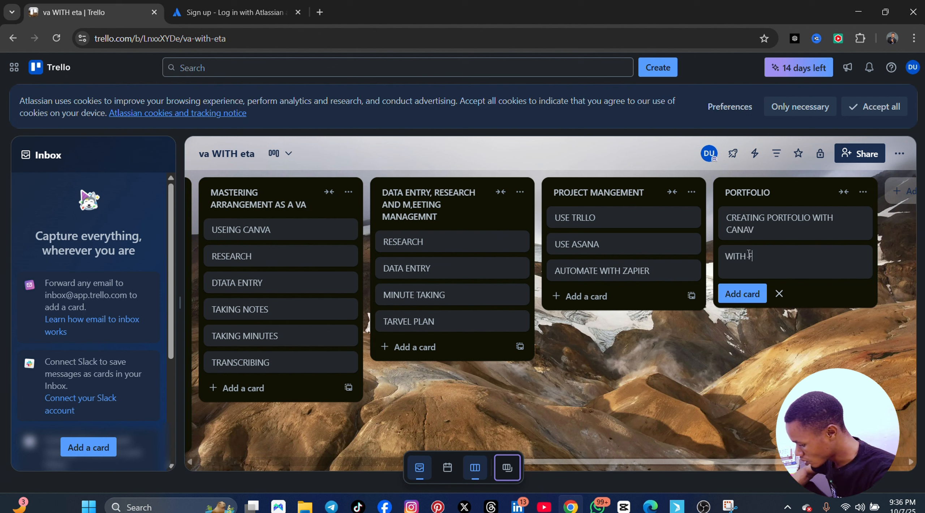
type("GOOGLE")
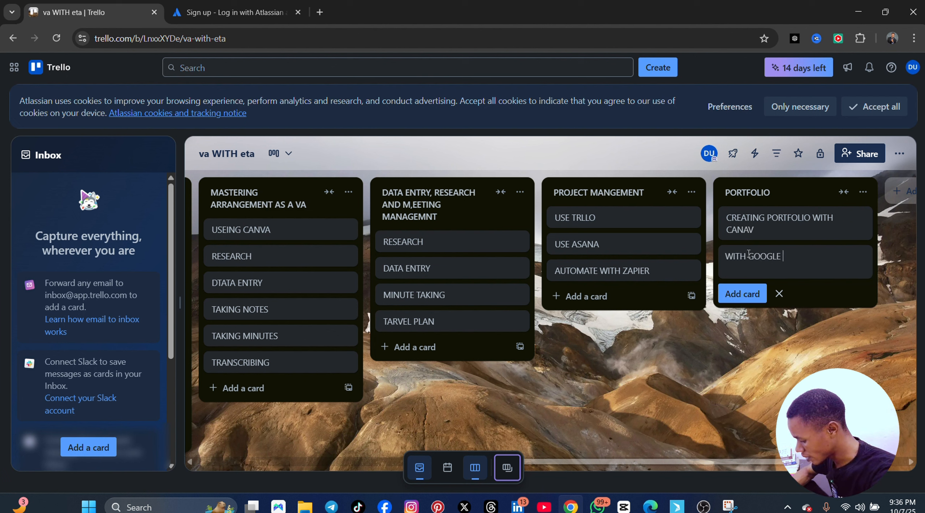
type(" SLIDES")
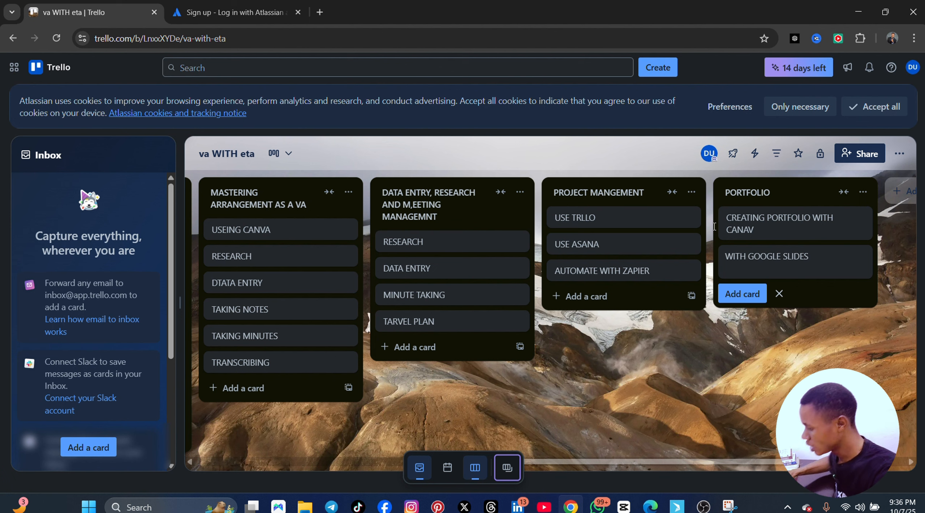
Add the cards "HARD SKILLS" and "SIOFT SKILLS" to the DAY 1: INTRODUCTION TO VA list
left_click_drag(624, 459, 456, 500)
left_click(428, 236)
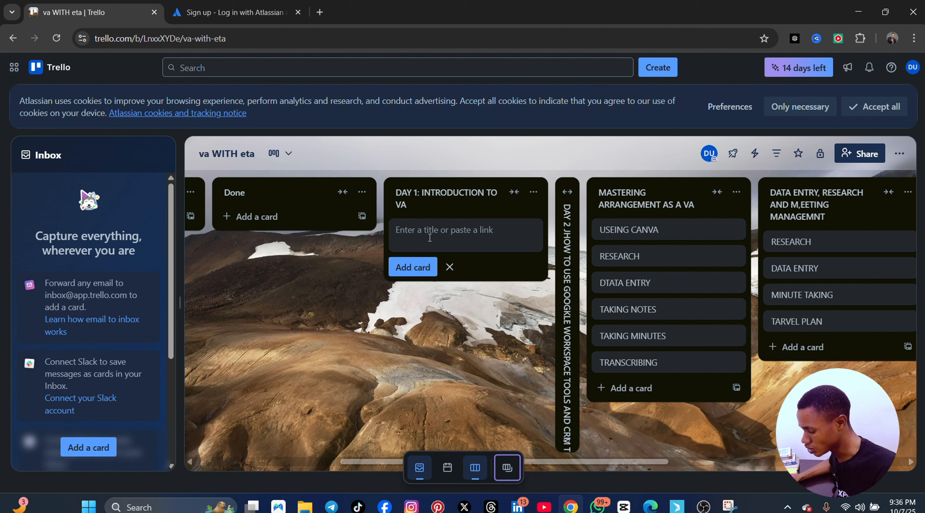
type("HARDS")
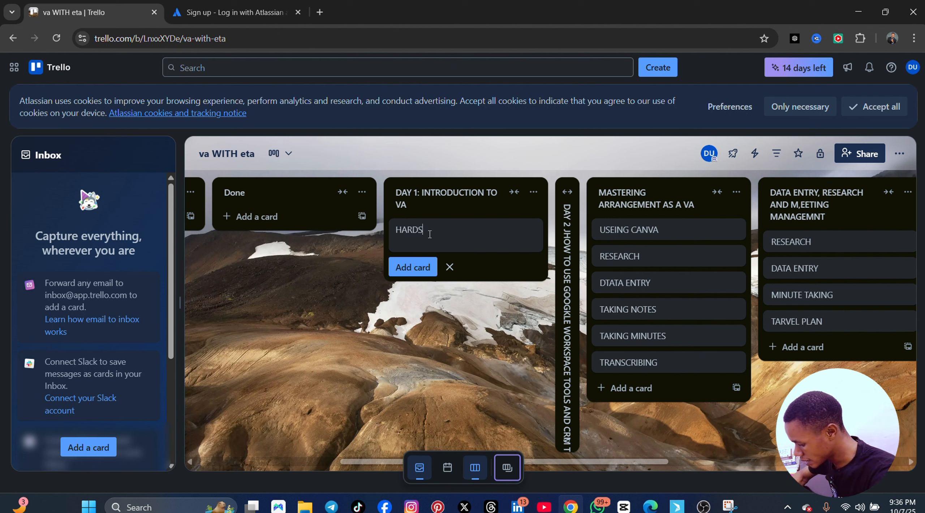
type("SKILLS")
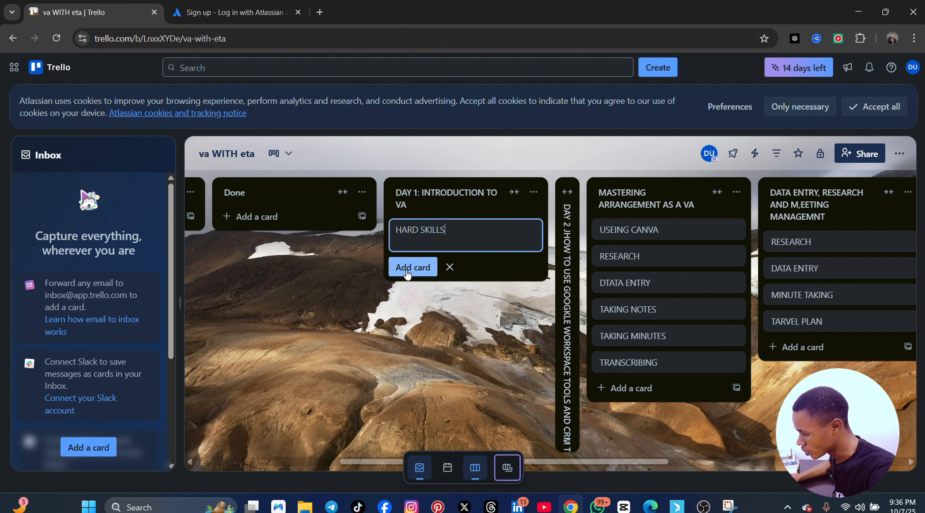
key("Return")
type("SIOFT")
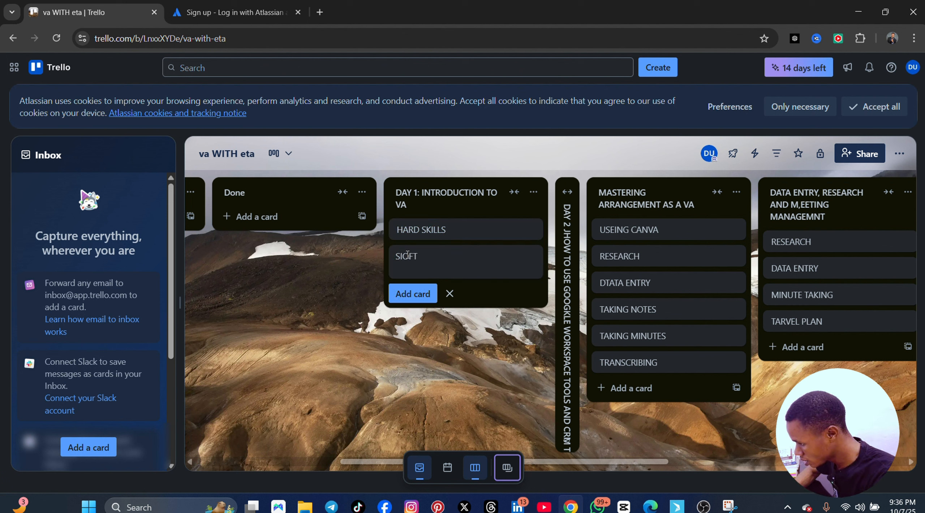
type(" SKILL")
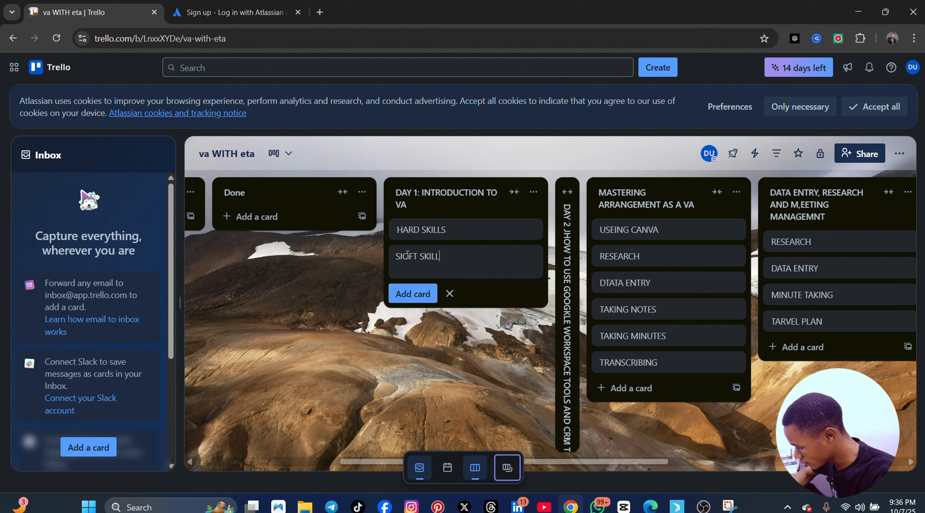
type("S")
key("Return")
Add the cards "COMMUNCATION" and "TIME MANAGEMENT" below the SIOFT SKILLS card
type("C")
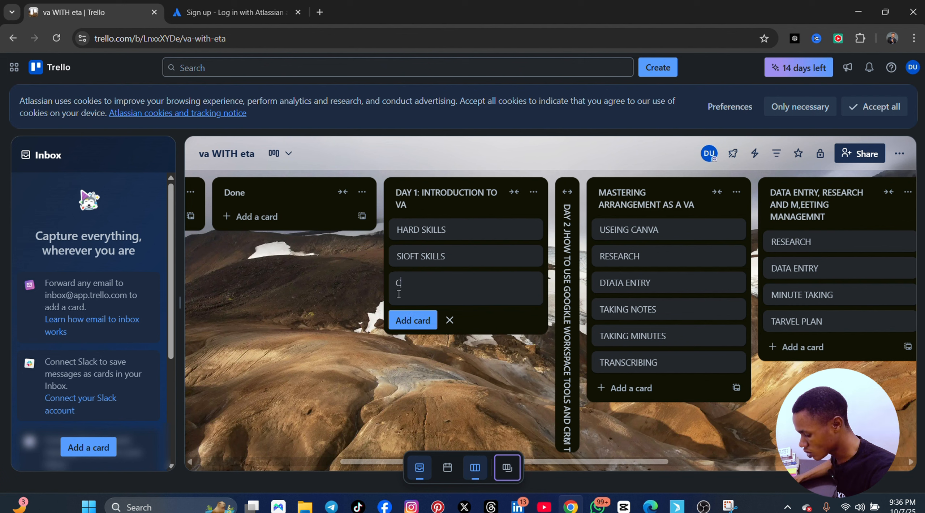
type("OMMUNCATION")
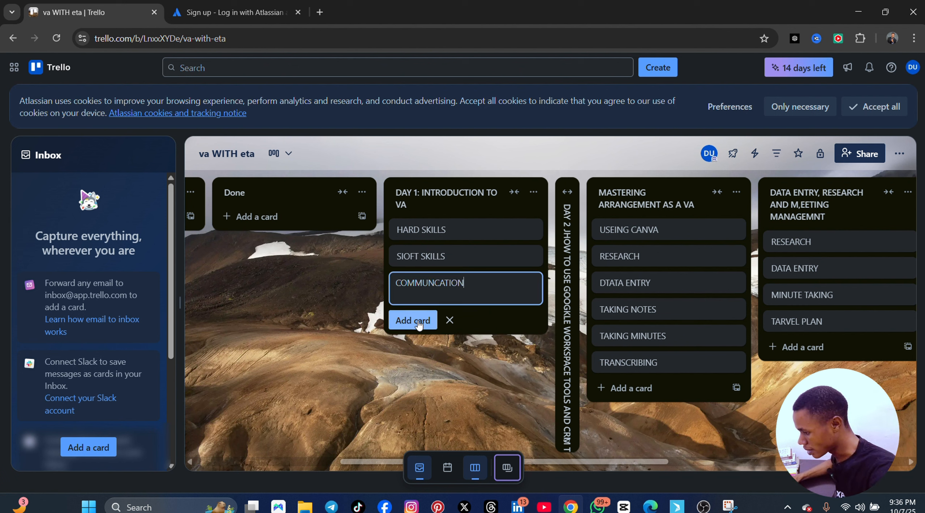
key("Return")
type("T")
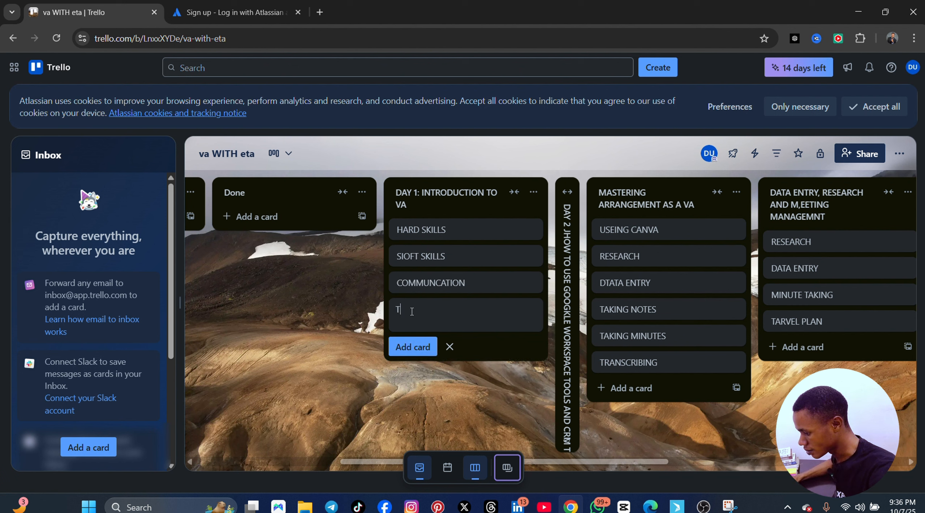
type("I")
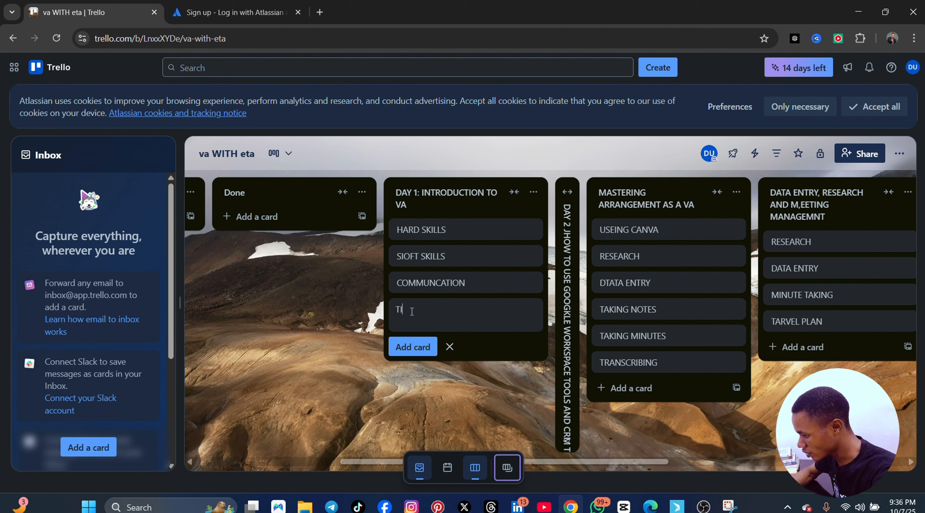
type("ME MANAGEMENT")
key("Return")
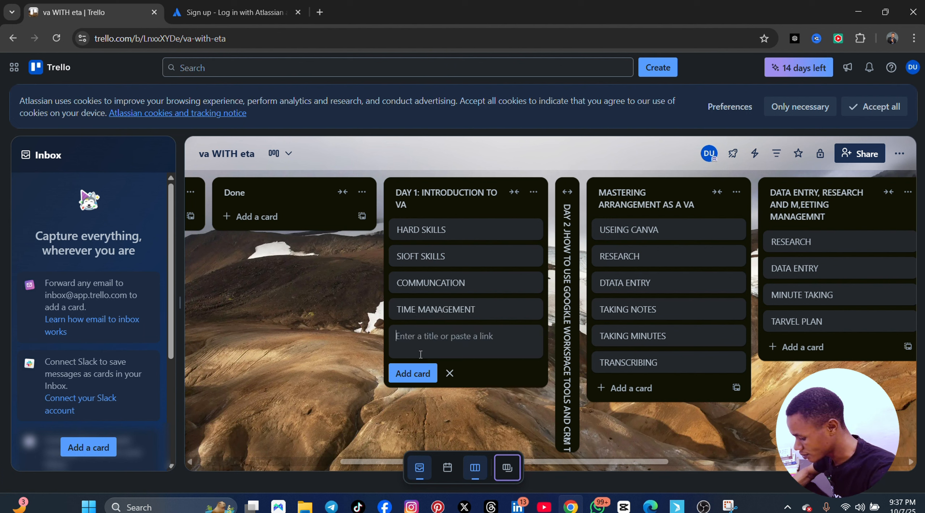
Enter "LISTENING" as the title of the card below TIME MANAGEMENT in the DAY 1: INTRODUCTION TO VA list
type("KLISTER-=")
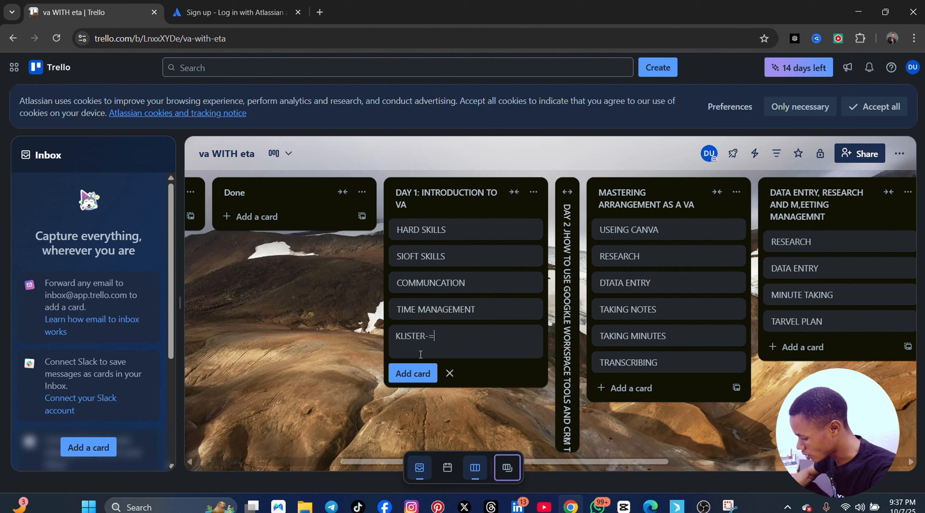
key("BackSpace")
key("BackSpace")
key("BackSpace")
key("BackSpace")
key("BackSpace")
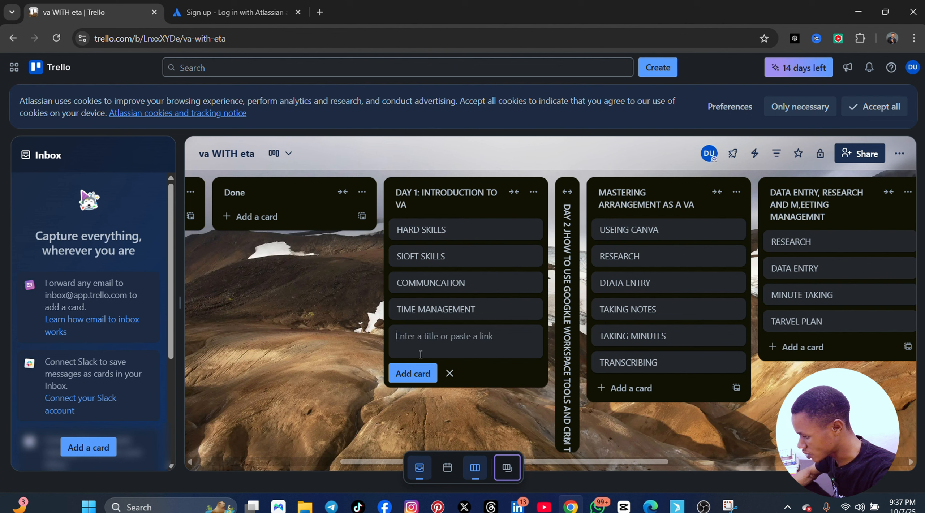
type("LISTENUING")
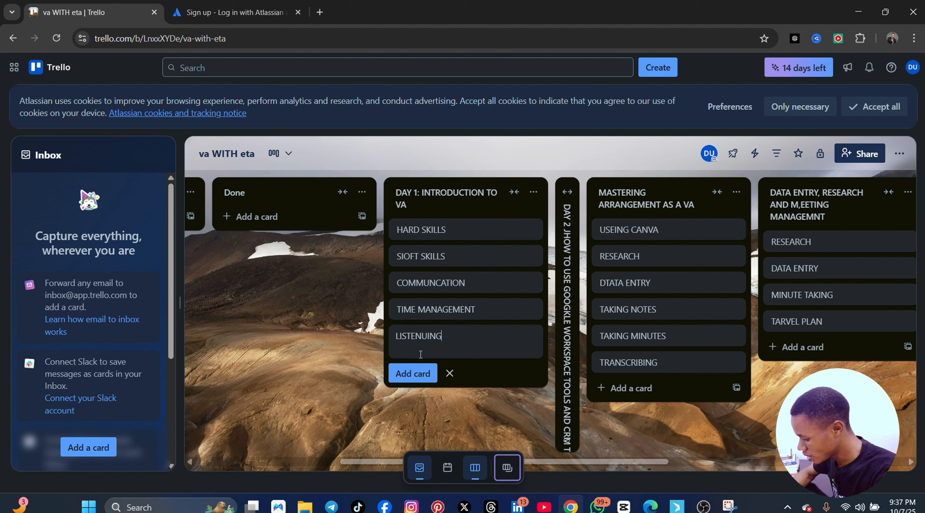
key("BackSpace")
key("BackSpace")
key("BackSpace")
key("BackSpace")
key("BackSpace")
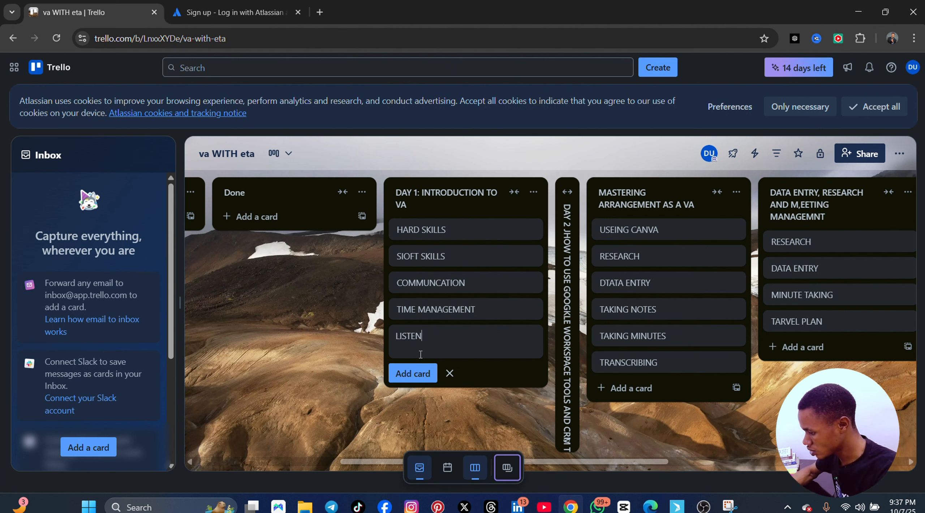
type("NING")
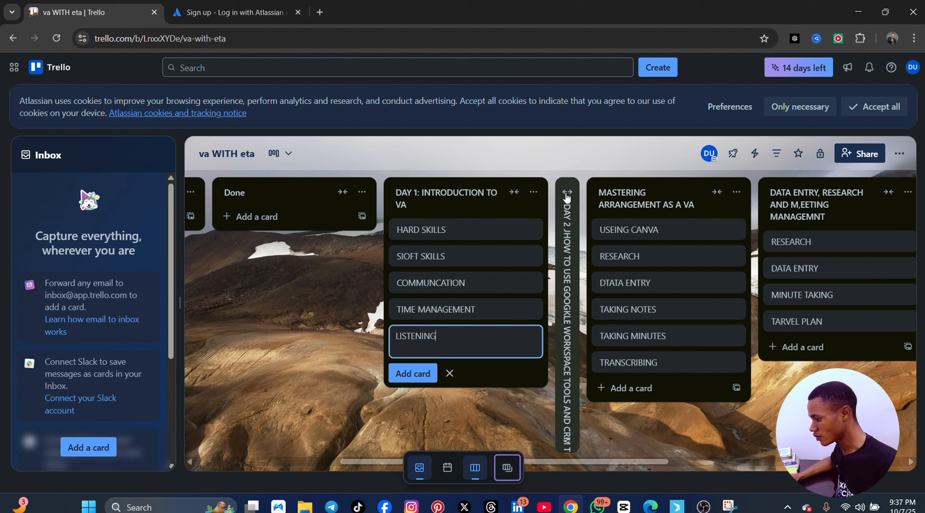
Expand the collapsed DAY 2 list and add the cards "DRIVE" and "GOOGLE FORM" to it
left_click(565, 208)
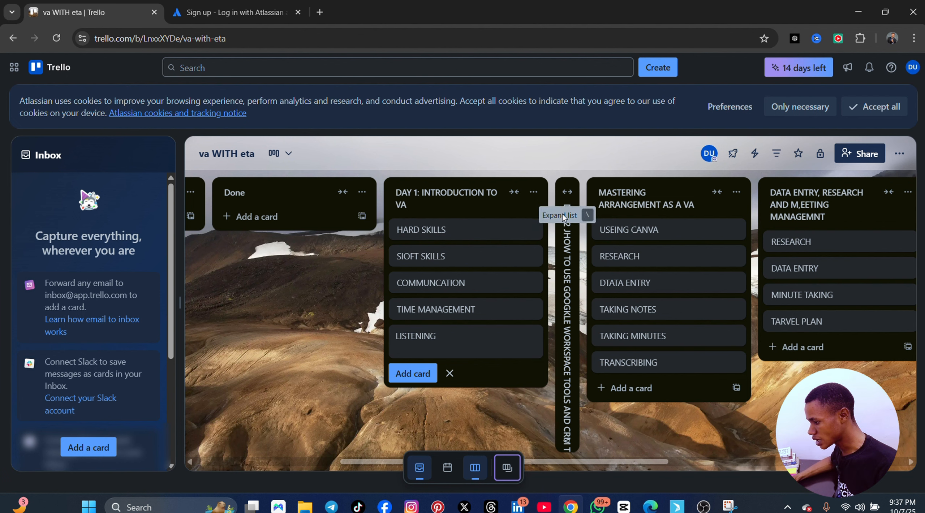
left_click(601, 241)
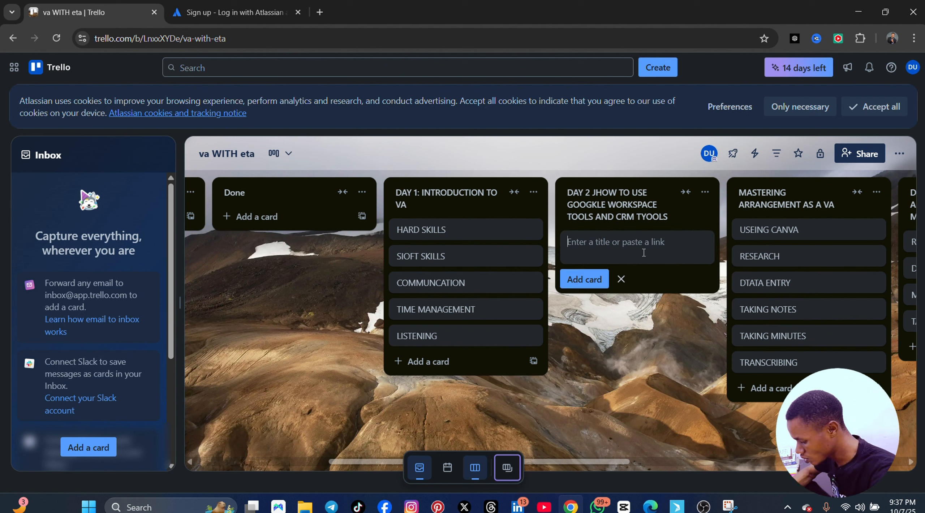
type("DRIVE")
key("Return")
type("GOOGLE FORM")
left_click(592, 306)
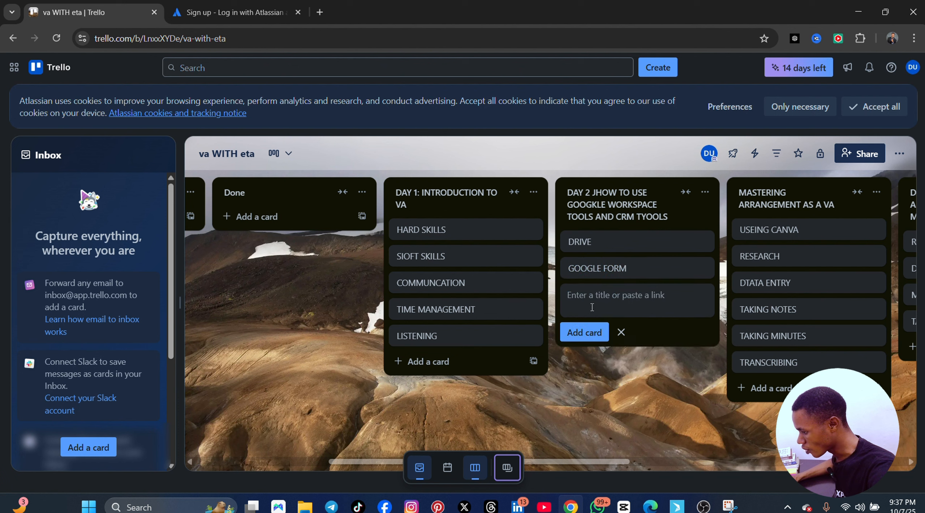
Add the cards "DRIVE", "EXCEL" and "SLIDES" below the GOOGLE FORM card in the DAY 2 list
type("DRIV")
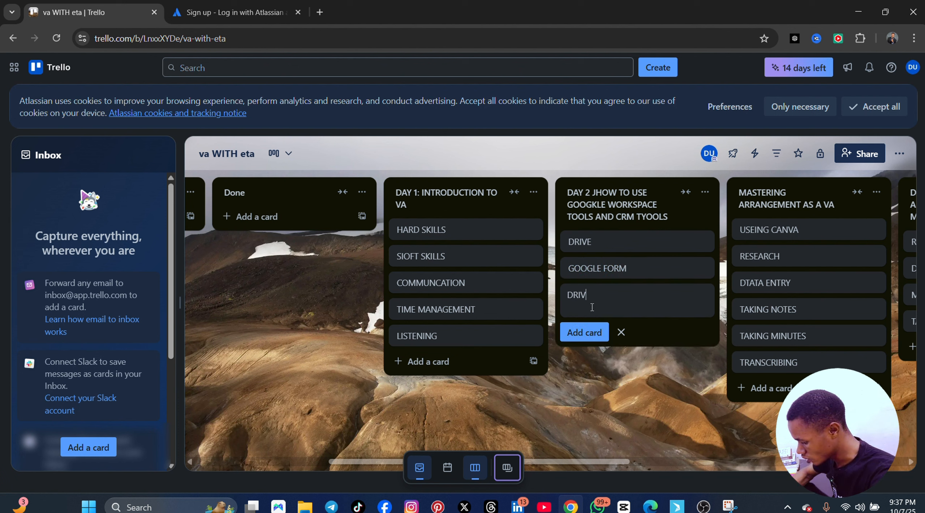
type("E")
left_click(587, 332)
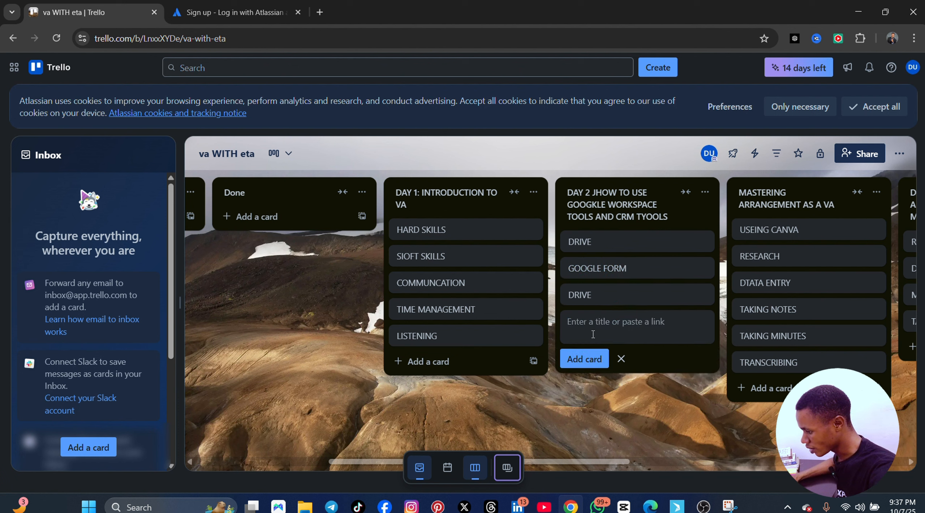
type("EXCEL")
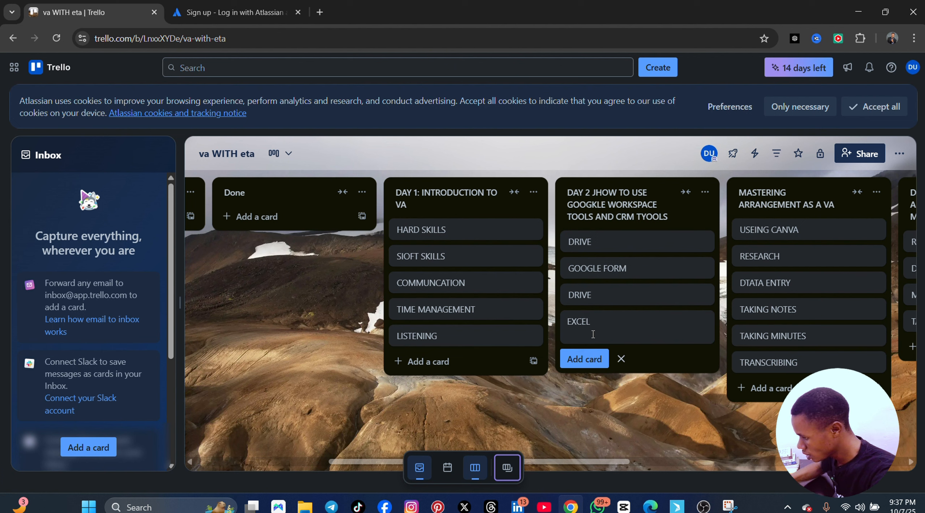
key("Return")
type("SLI")
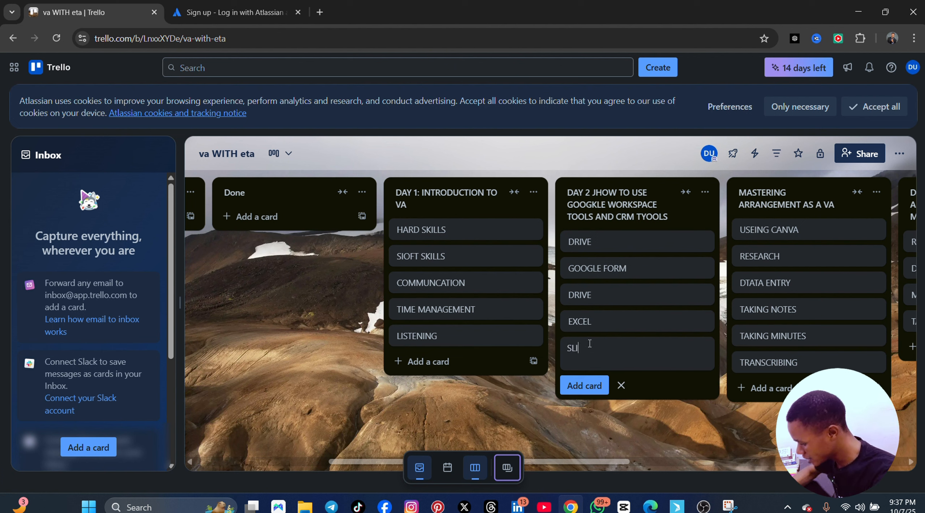
type("DES")
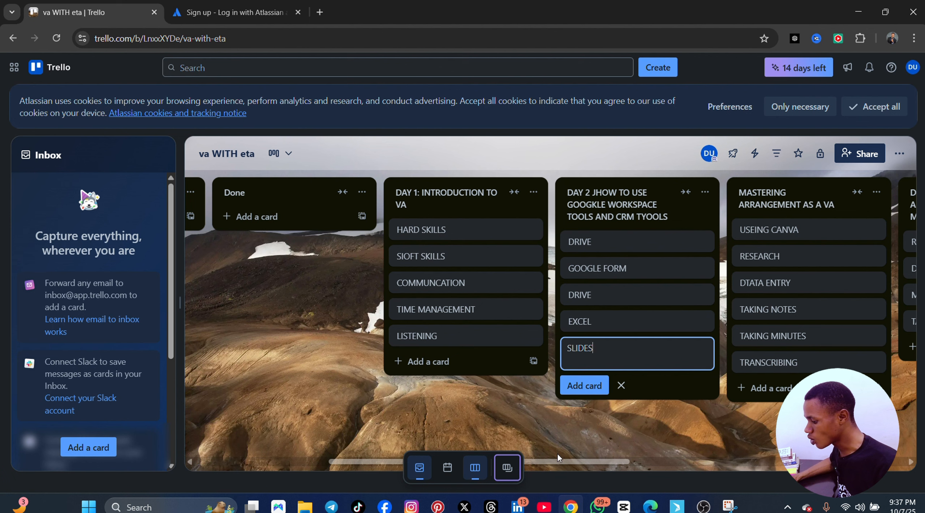
Add a card titled "DAY ONE INTORDUCTION" to the To Do list
left_click_drag(562, 459, 396, 466)
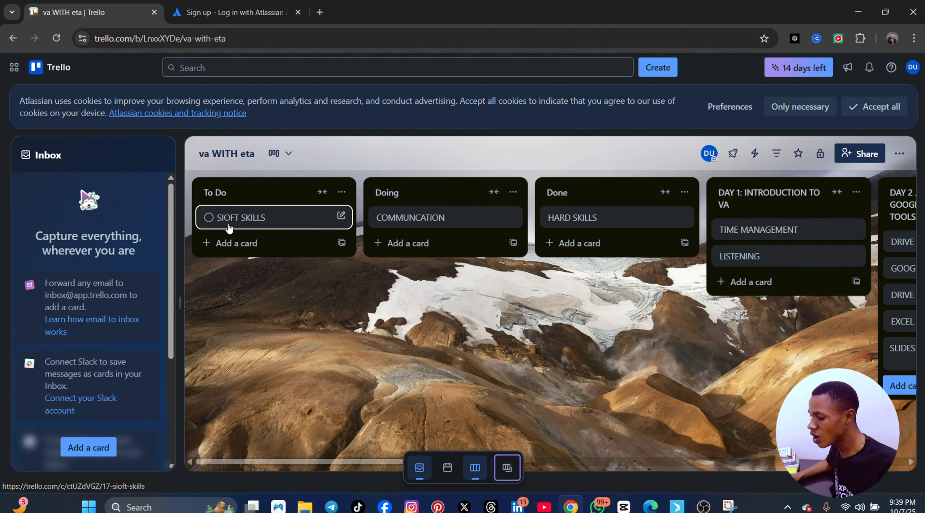
left_click(234, 244)
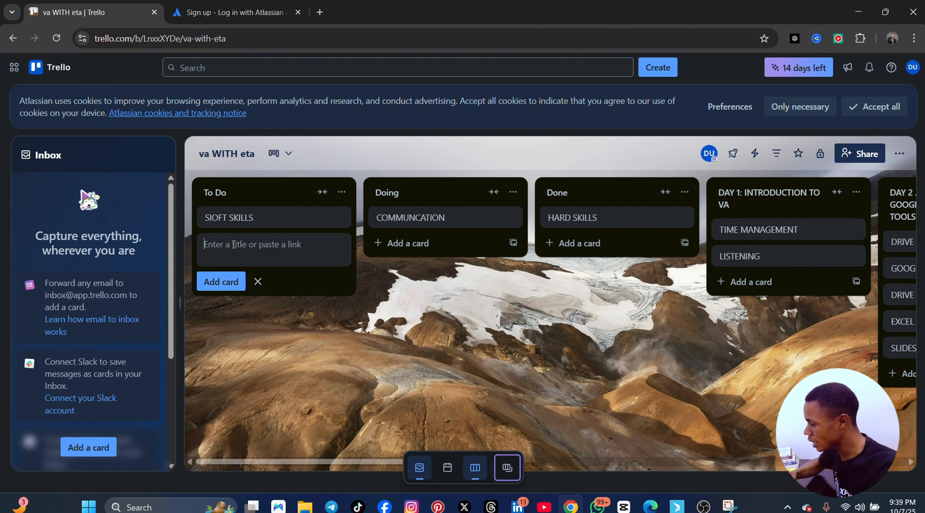
type("I")
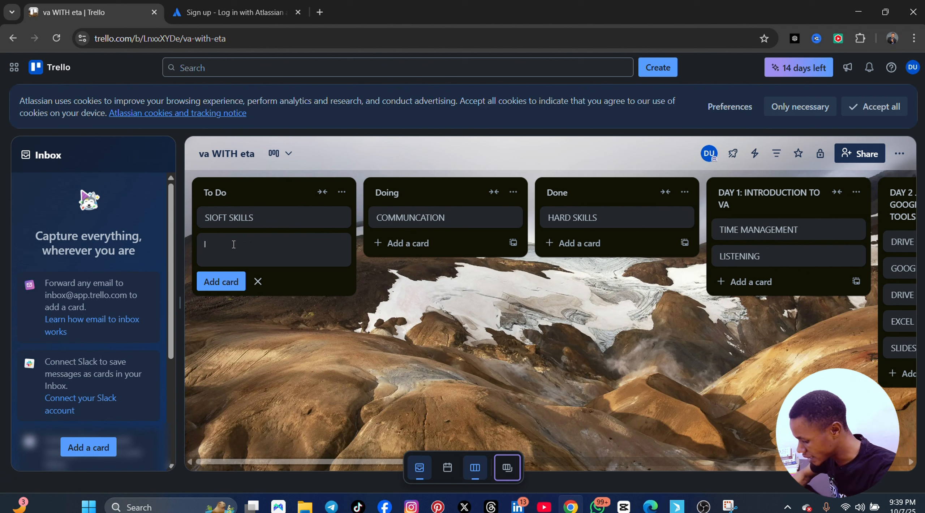
type("DAY ON")
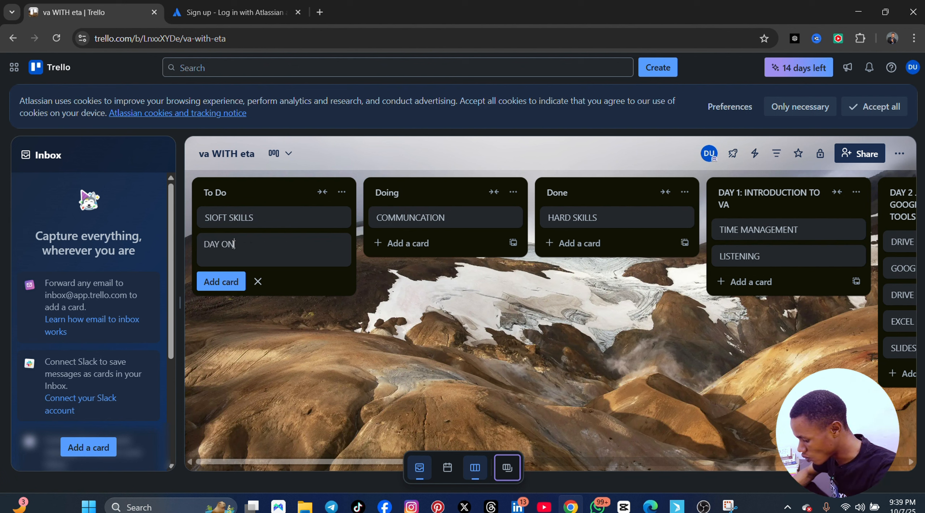
type("E INTORDY")
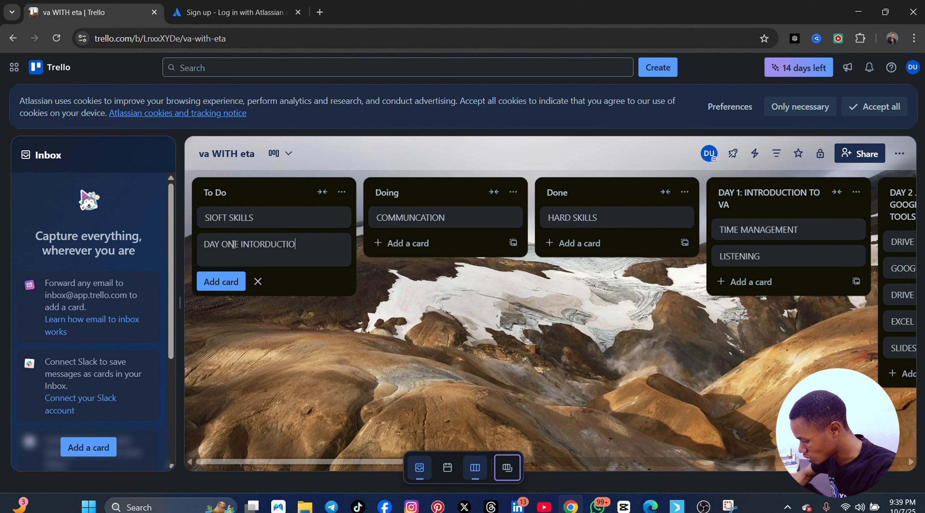
left_click(224, 280)
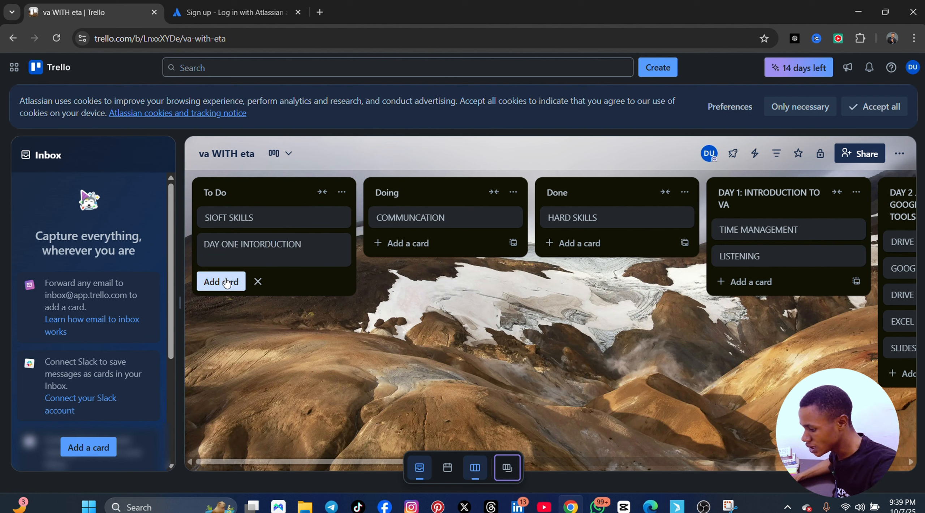
Add the cards "GOOGLE WORKSPSCE TOOLS" and "TRAVEL PLAN" to the To Do list
type("GOOGLE")
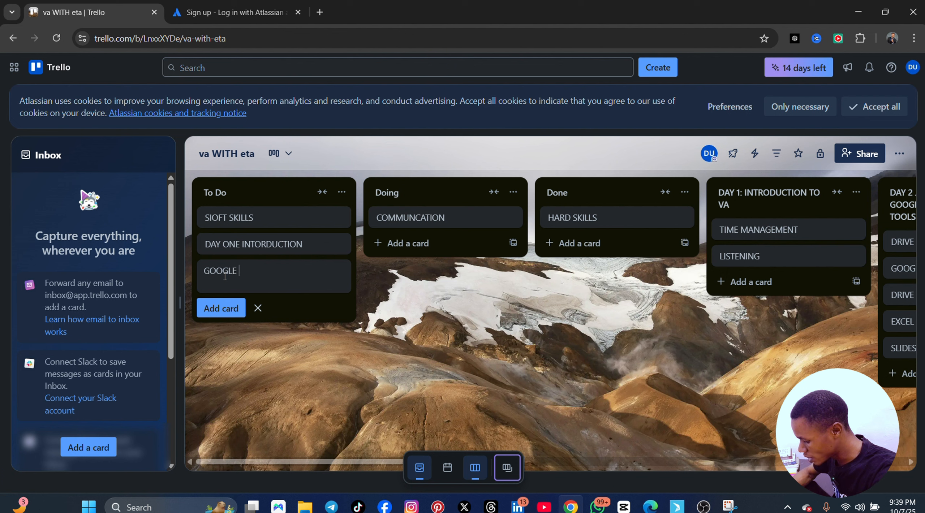
type(" WORKSPSCE TOOLS")
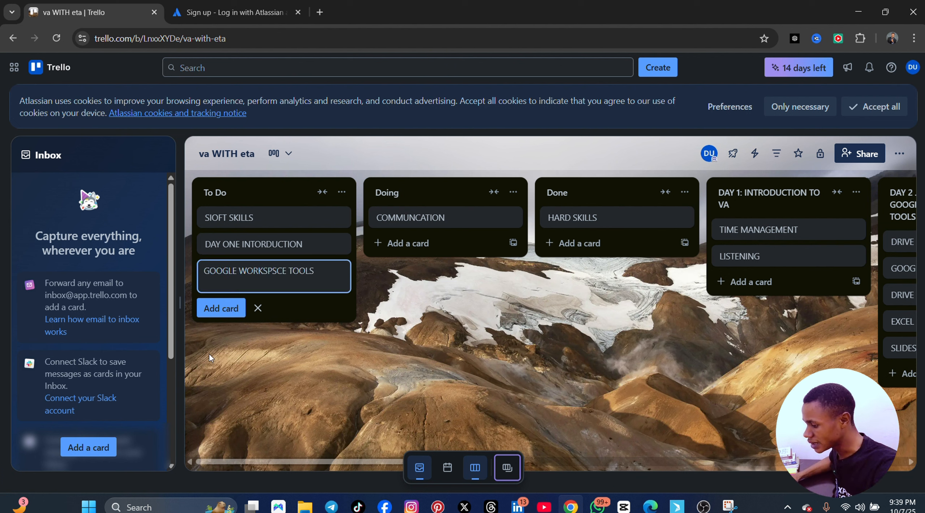
left_click(224, 309)
type("TR")
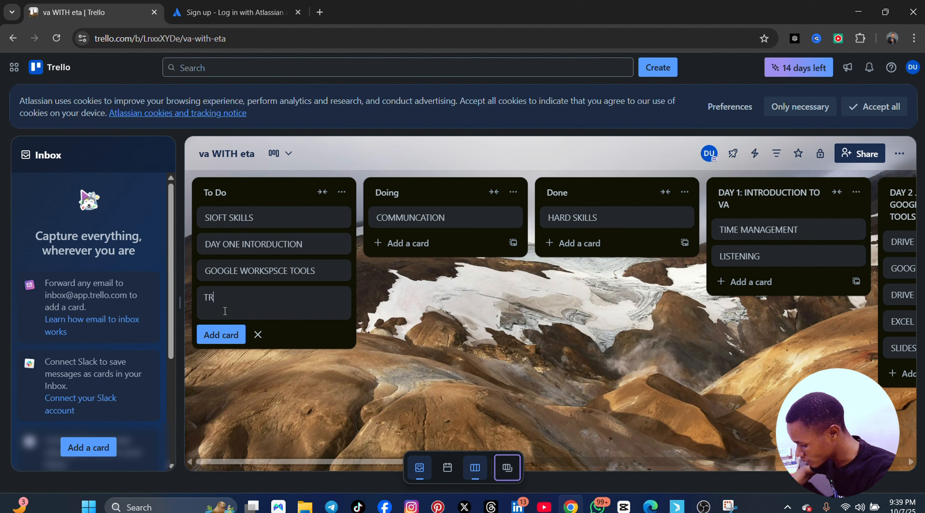
type("AVEL ")
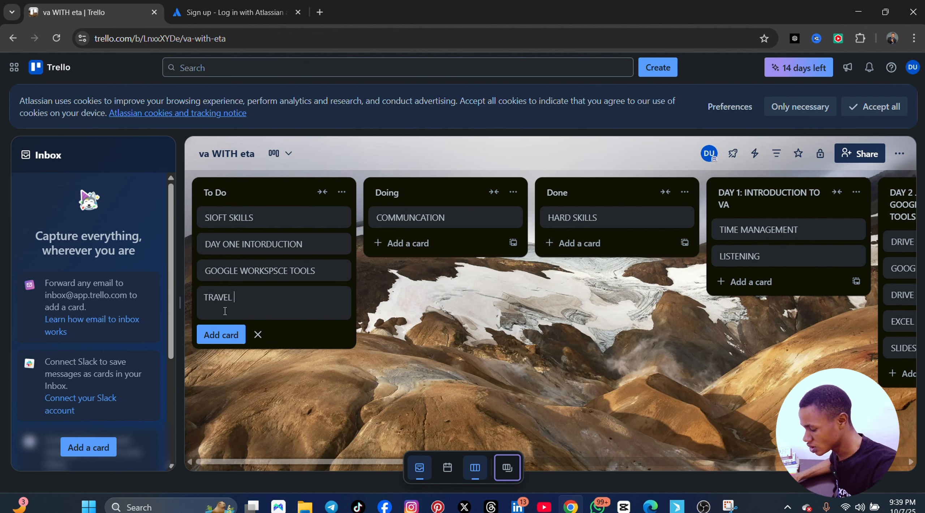
type("PLAN")
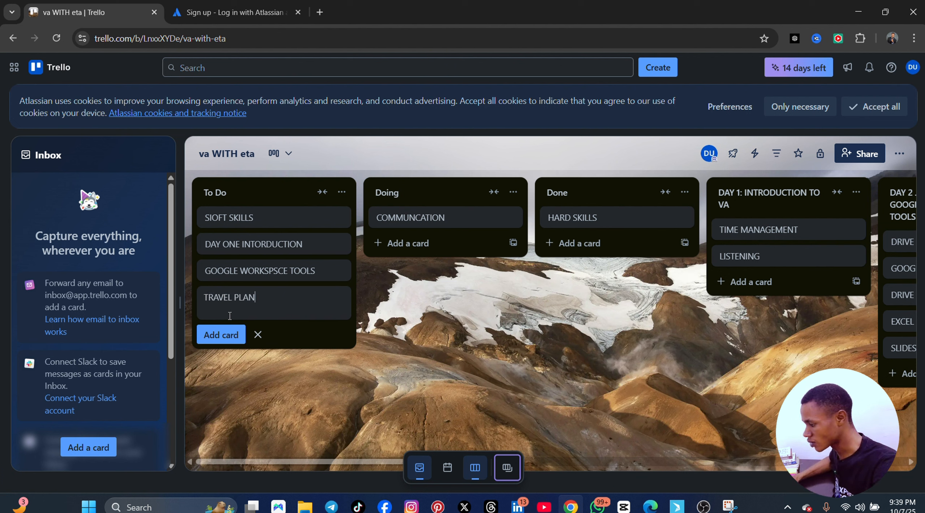
left_click(226, 335)
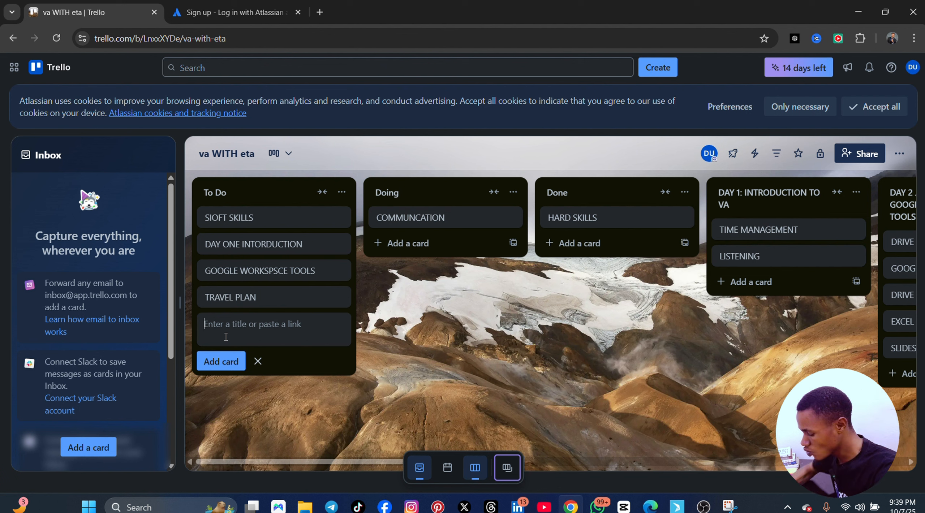
Add a "PROJECT MANAGEMTR" card to the To Do list and enter "PORTFOLIO" as the title of the card below it
type("PROJEC")
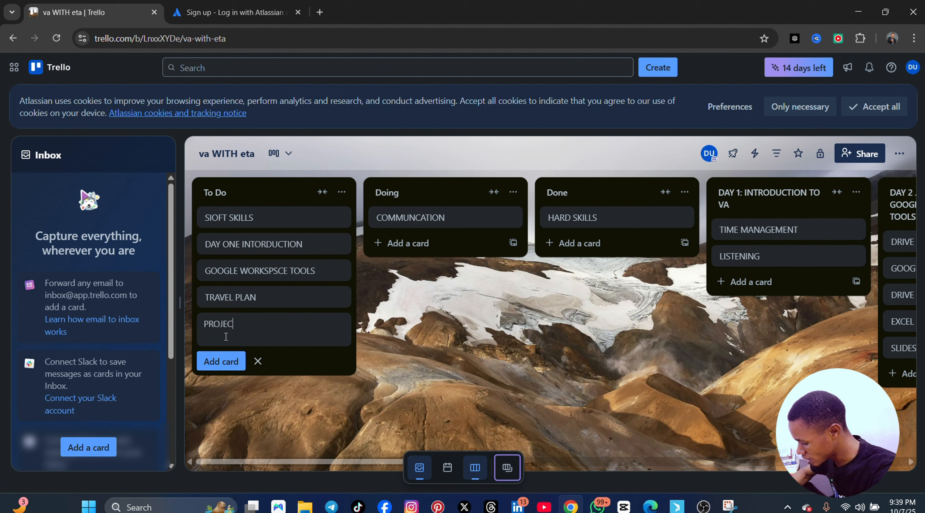
type("T MANAGEMTR")
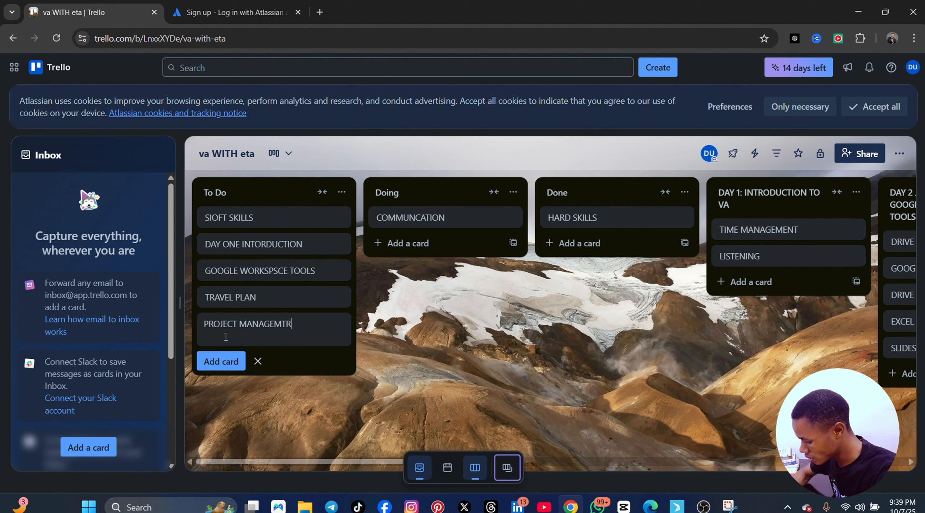
left_click(221, 372)
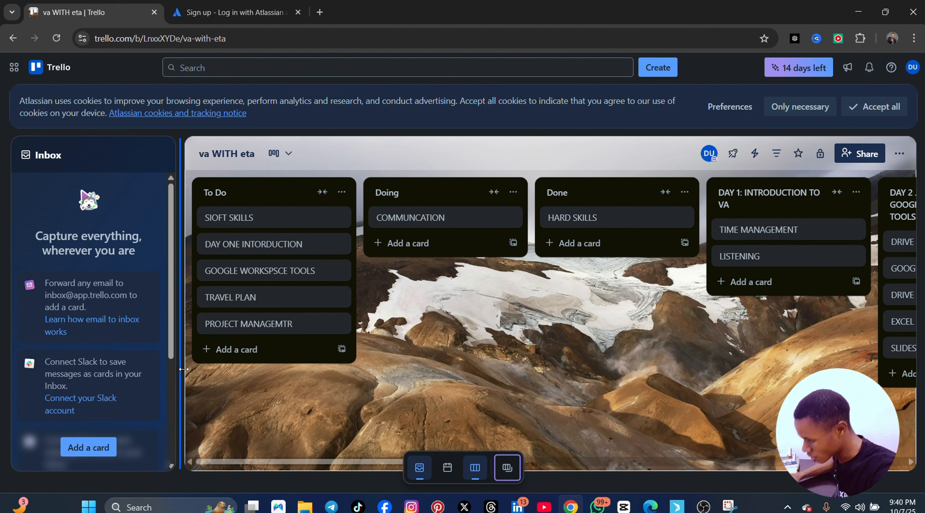
left_click(229, 349)
type("PORTFOLIO")
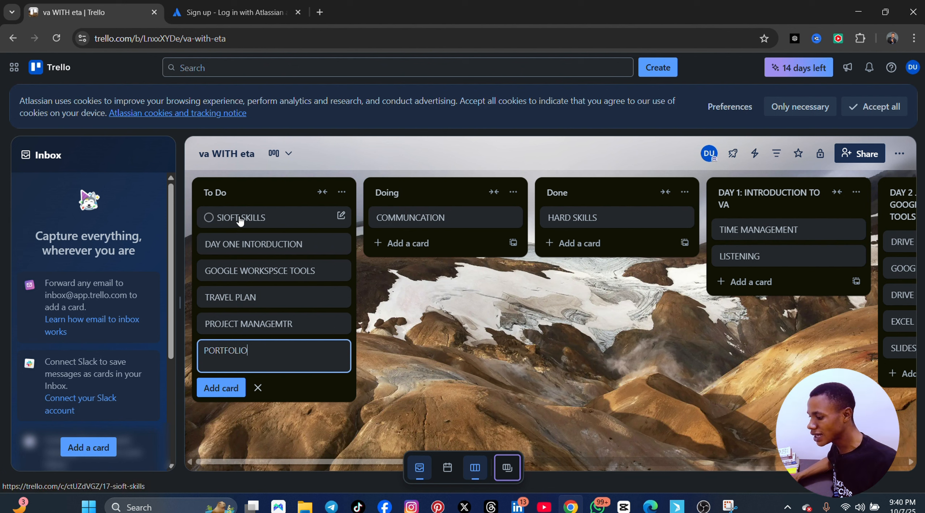
Move the SIOFT SKILLS card to the DAY 1 list, and the COMMUNCATION and TIME MANAGEMENT cards to the Done list
left_click_drag(269, 216, 789, 252)
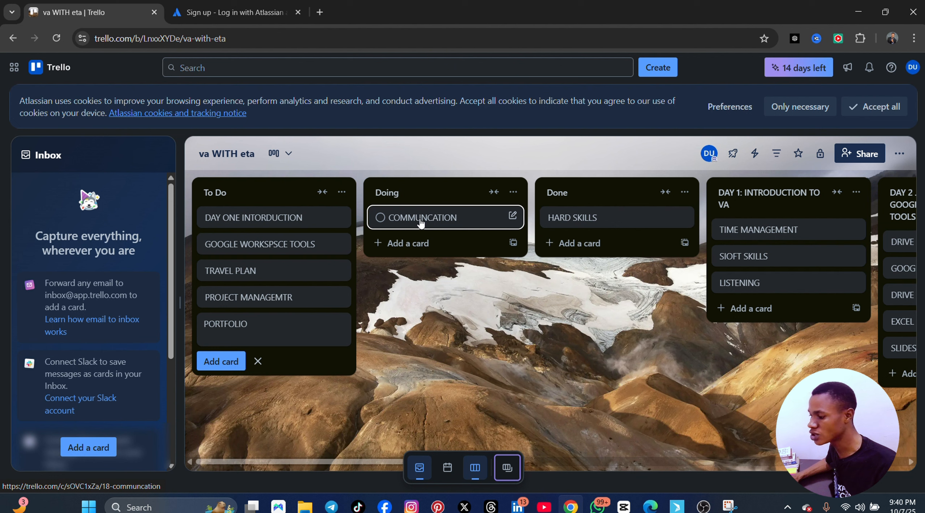
left_click_drag(422, 222, 597, 218)
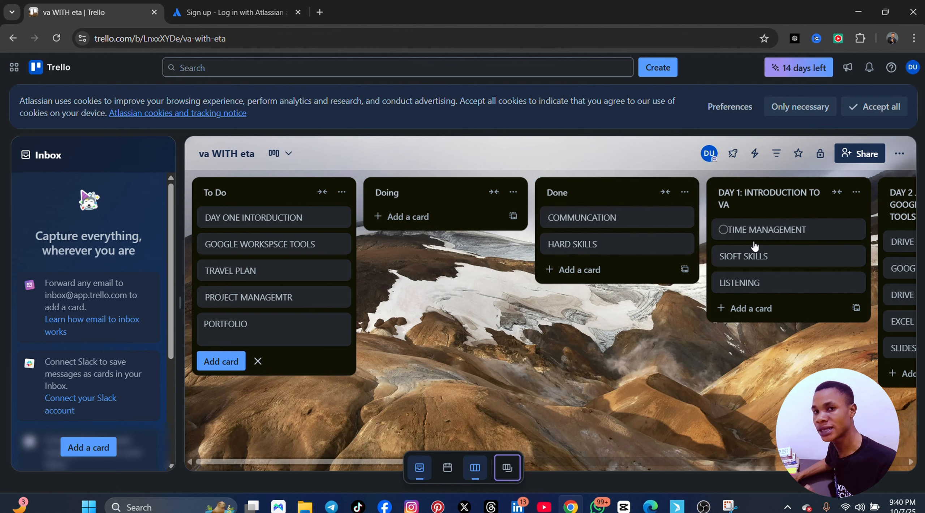
left_click_drag(795, 233, 612, 238)
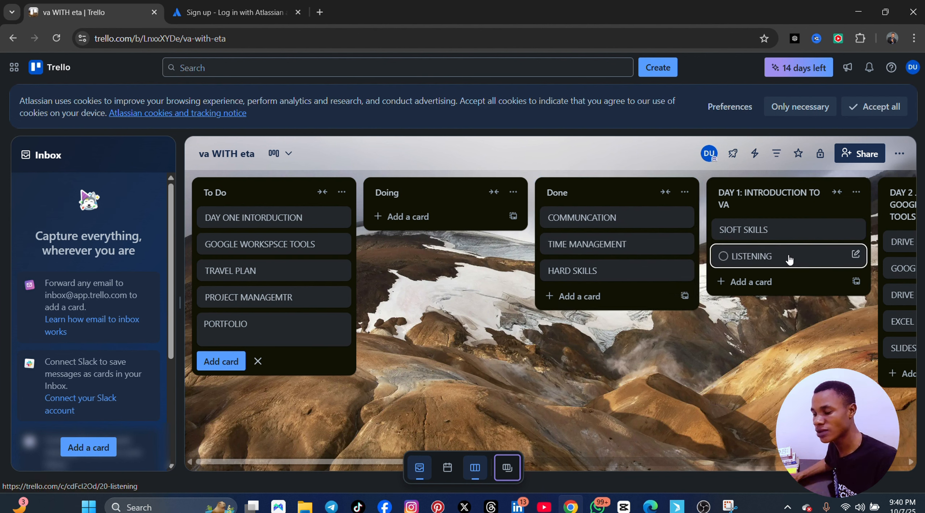
Move the LISTENING card to the Doing list and the first DRIVE card of the DAY 2 list to Done, below COMMUNCATION
left_click_drag(797, 259, 448, 221)
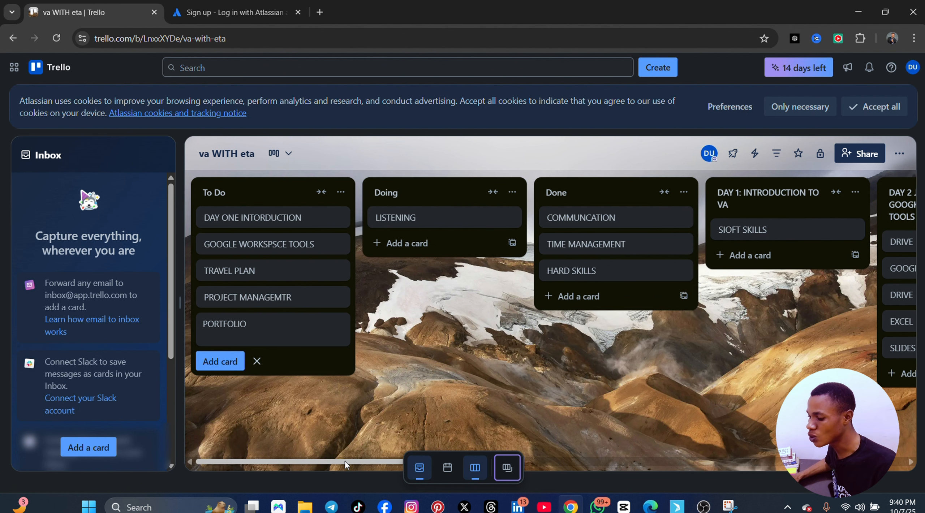
left_click_drag(345, 461, 409, 478)
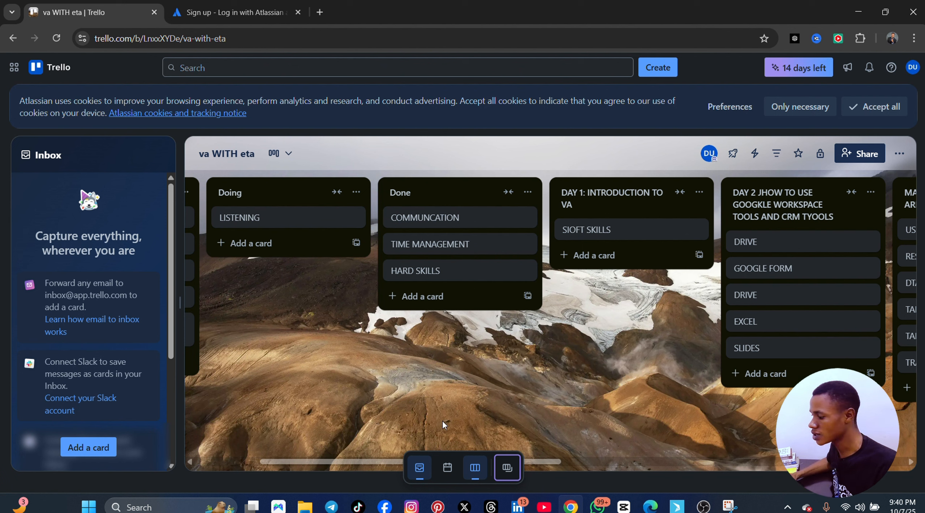
left_click_drag(781, 241, 464, 242)
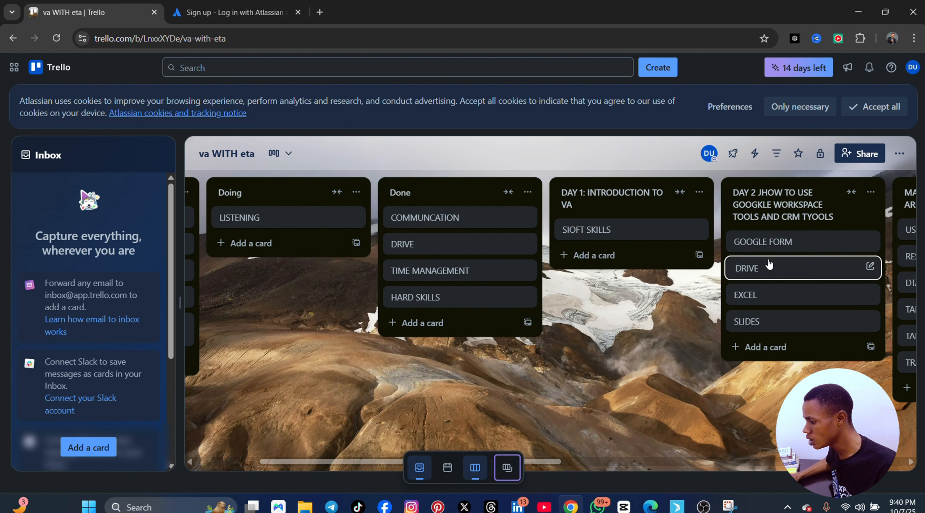
Move the DAY 2 list's GOOGLE FORM and EXCEL cards to Doing, its SLIDES card to DAY 1, and its DRIVE card to Done
left_click_drag(758, 241, 343, 256)
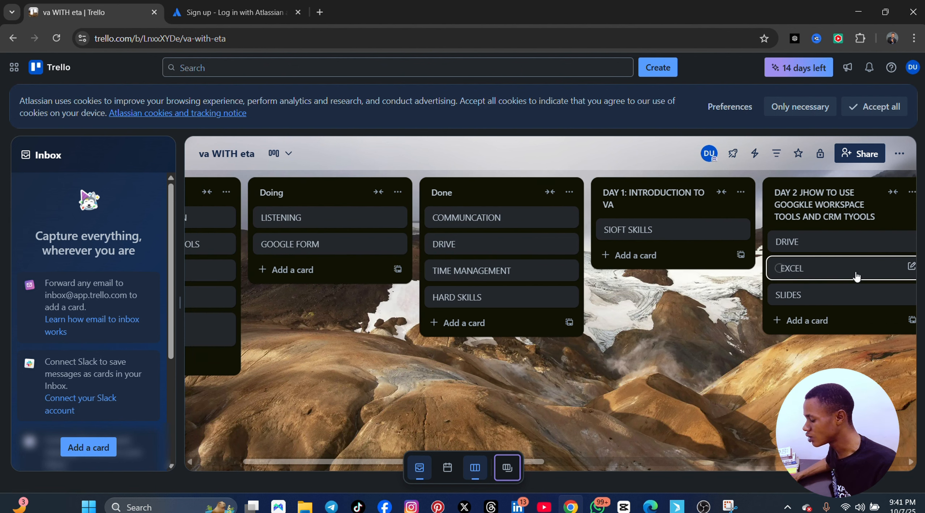
left_click_drag(856, 276, 368, 273)
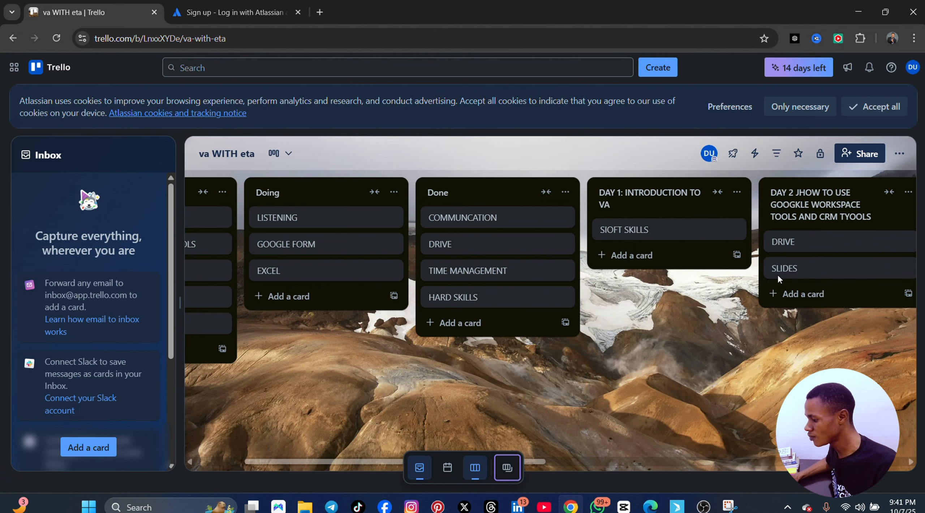
left_click_drag(778, 276, 726, 267)
left_click(803, 269)
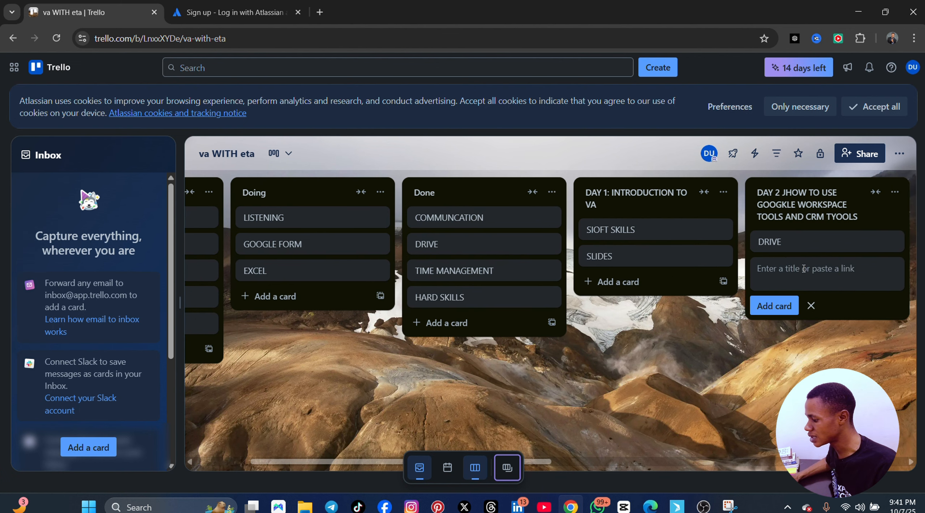
left_click(830, 241)
left_click(830, 241)
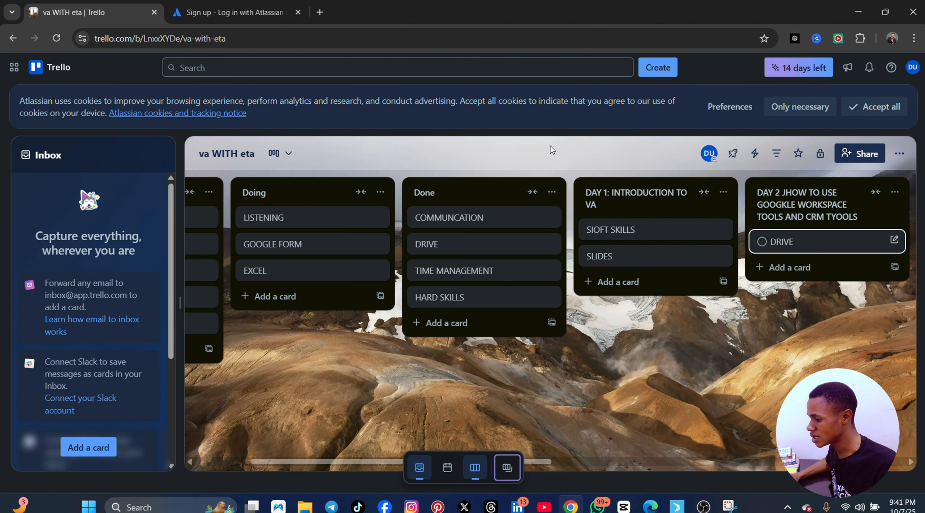
left_click_drag(827, 242, 480, 299)
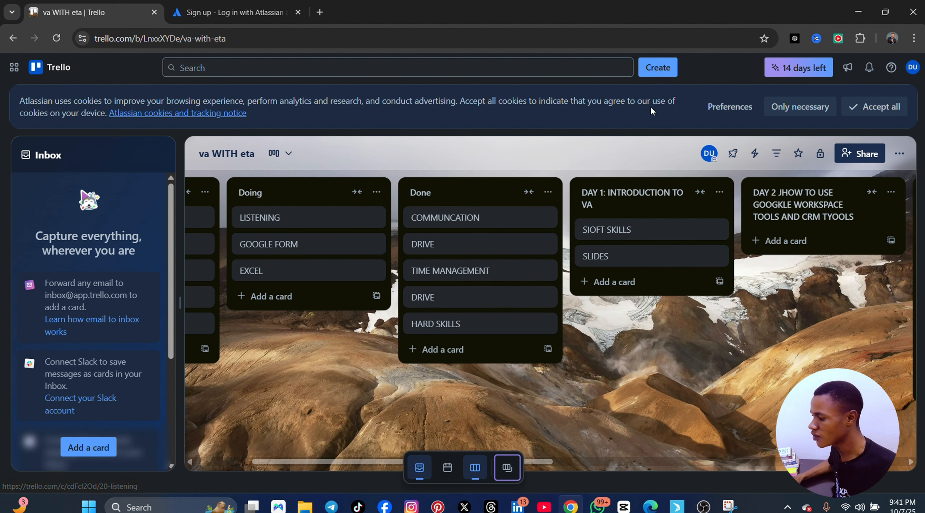
Create a new board with a blue background and Private visibility, titled with the owner's first name
left_click(669, 72)
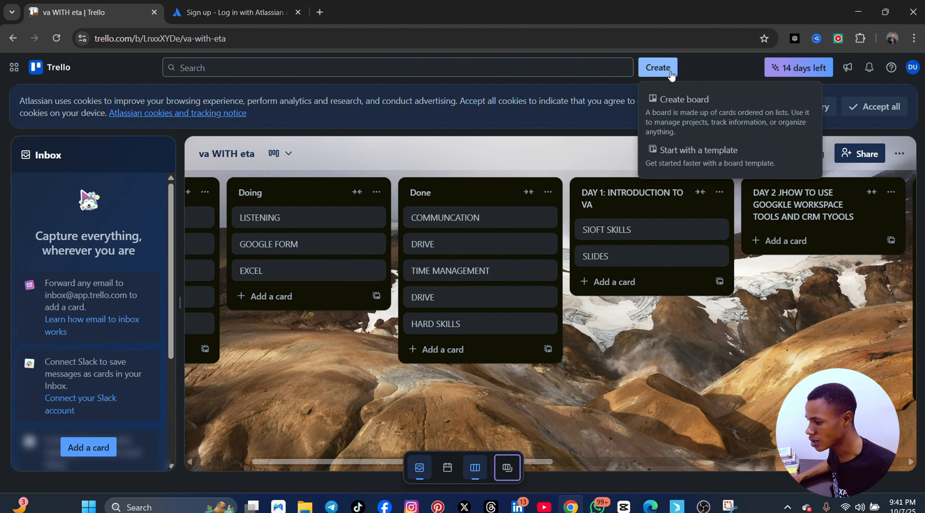
left_click(691, 100)
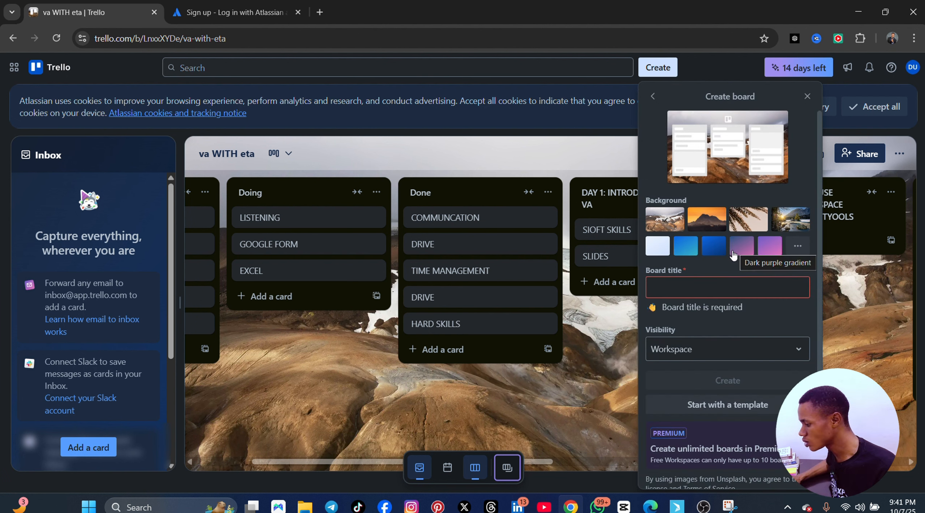
left_click(714, 248)
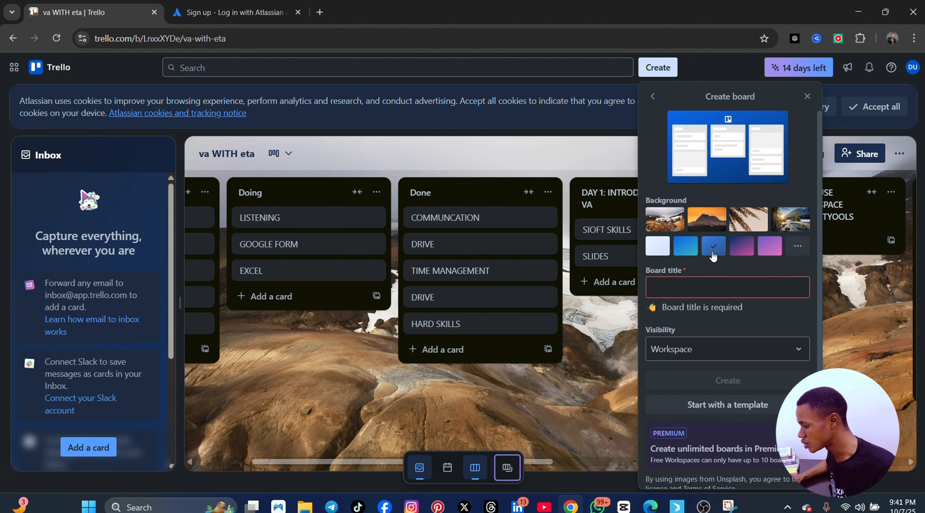
left_click(717, 291)
type("DENI")
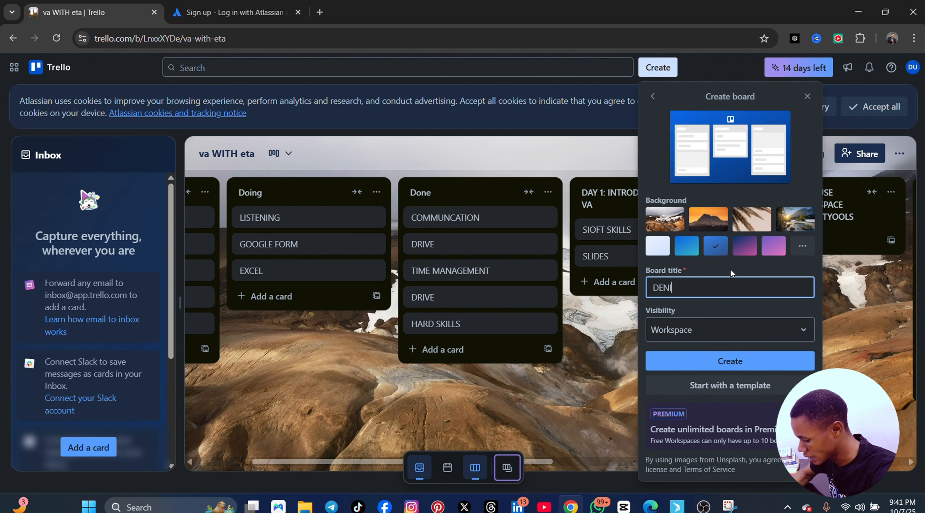
type("S")
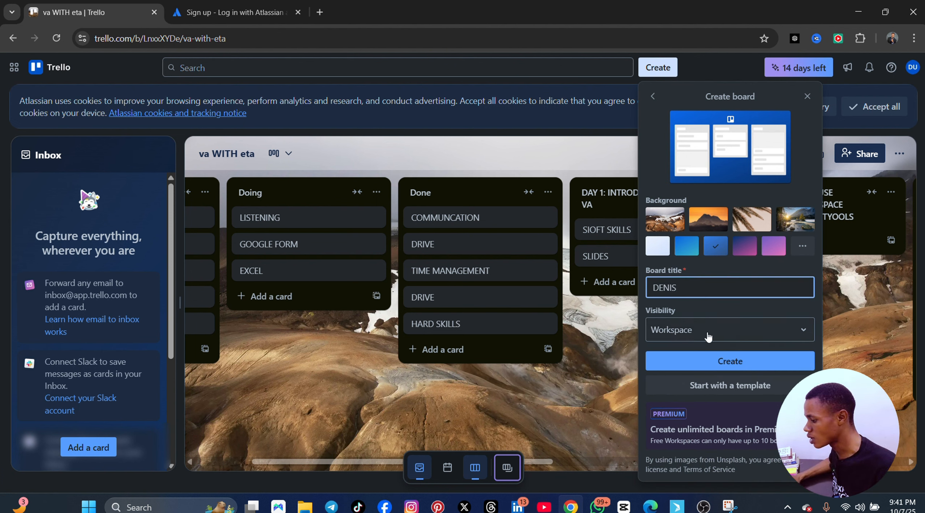
left_click(707, 335)
left_click(721, 377)
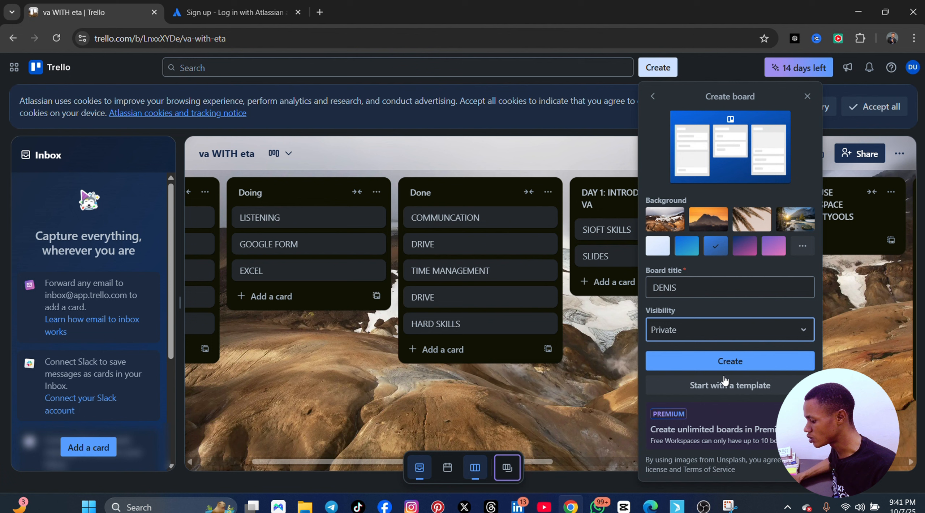
left_click(736, 362)
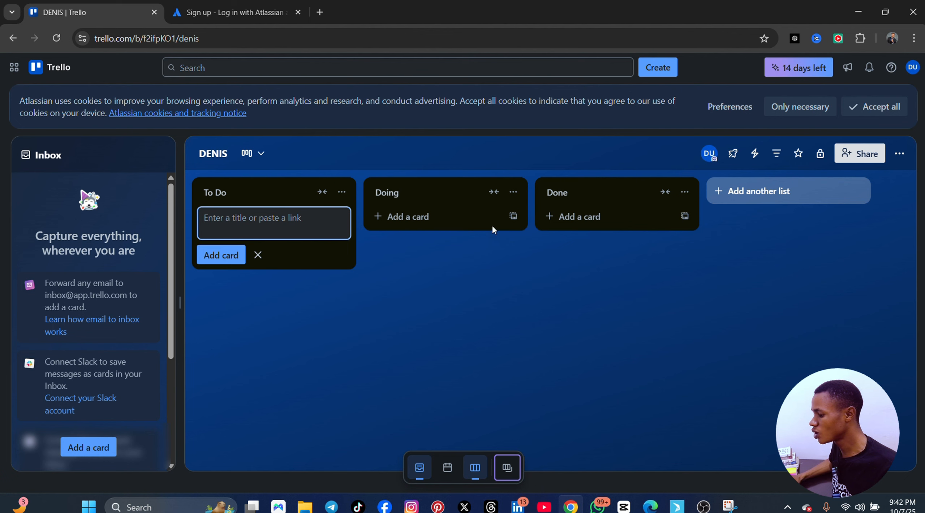
Examine the new board's sharing options, including the invitation field and the available member roles
left_click(866, 156)
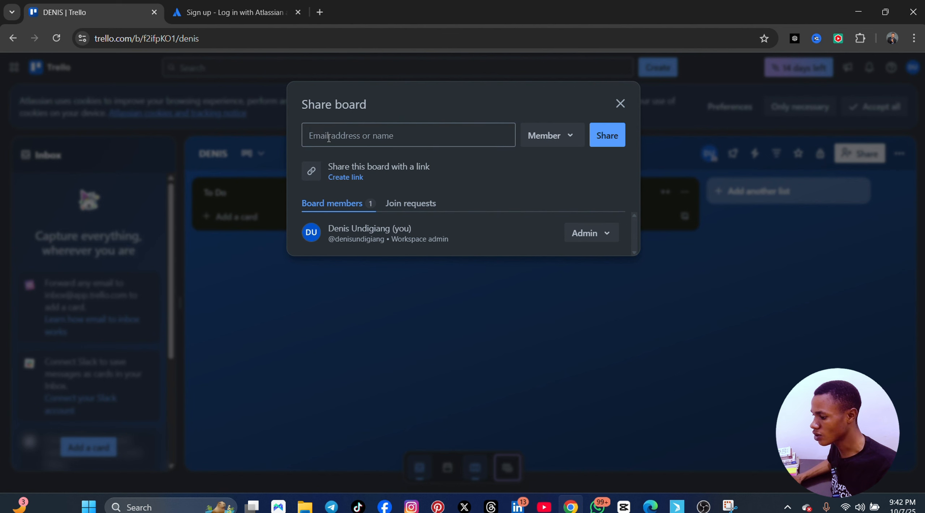
left_click(329, 138)
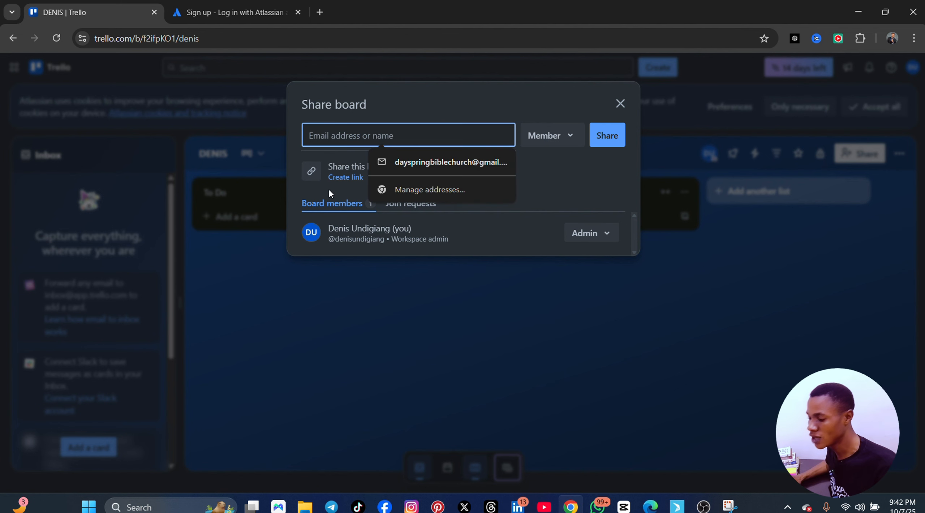
left_click(385, 274)
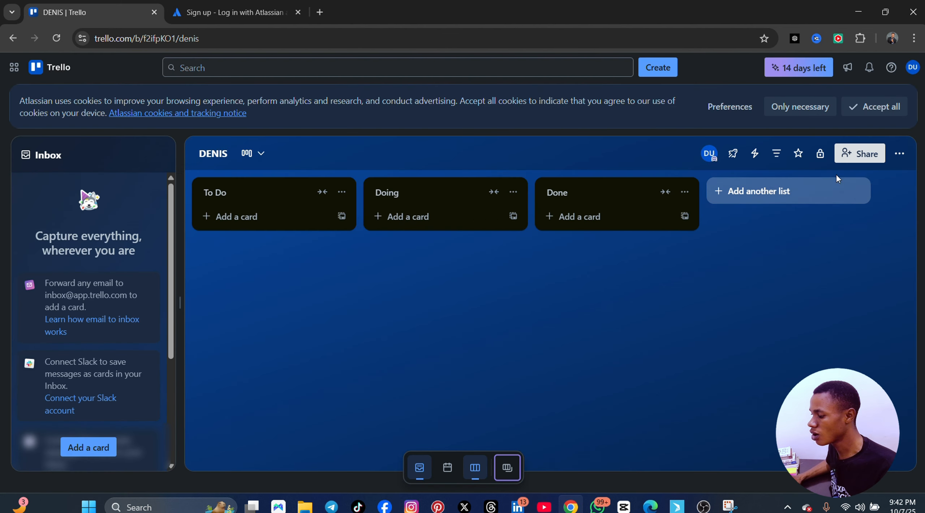
left_click(856, 154)
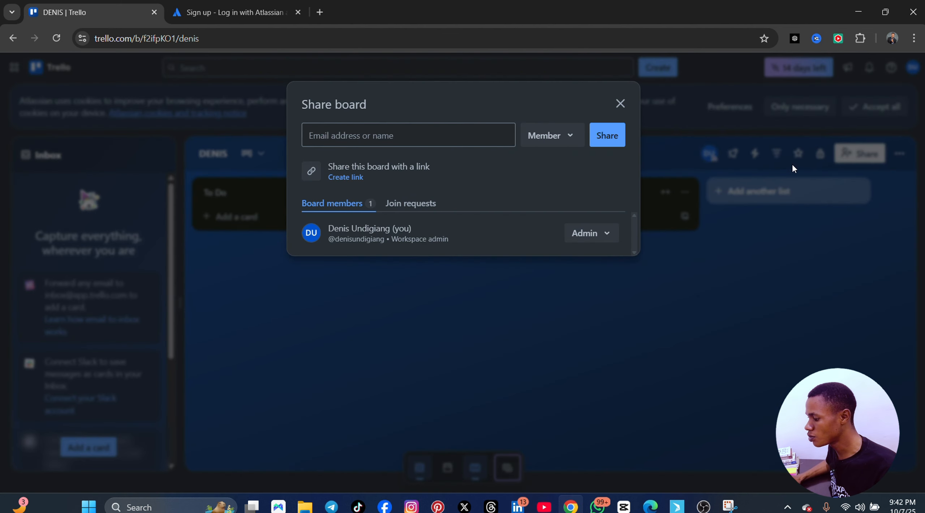
left_click(573, 143)
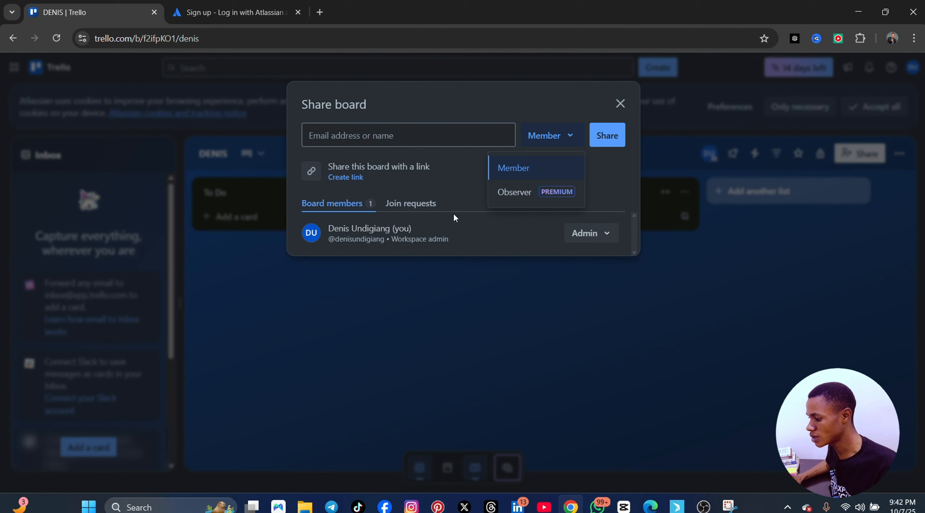
left_click(417, 166)
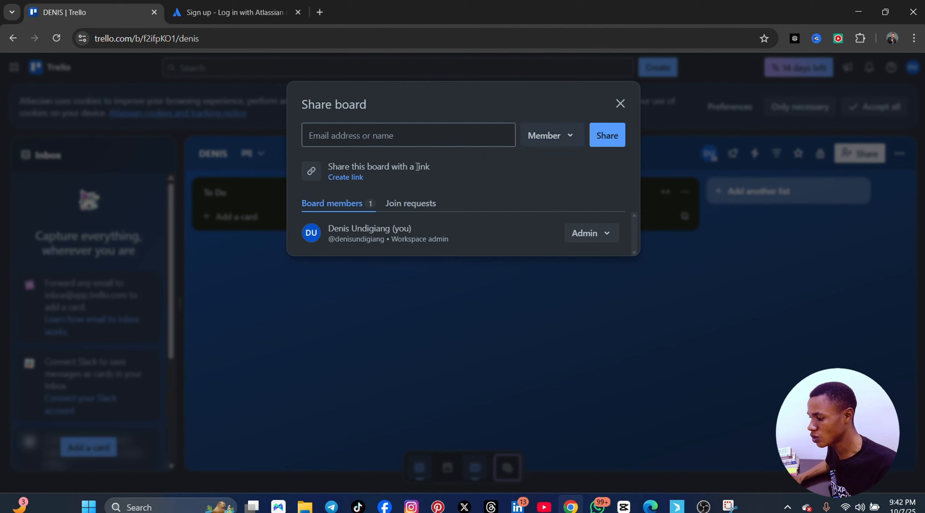
left_click(369, 137)
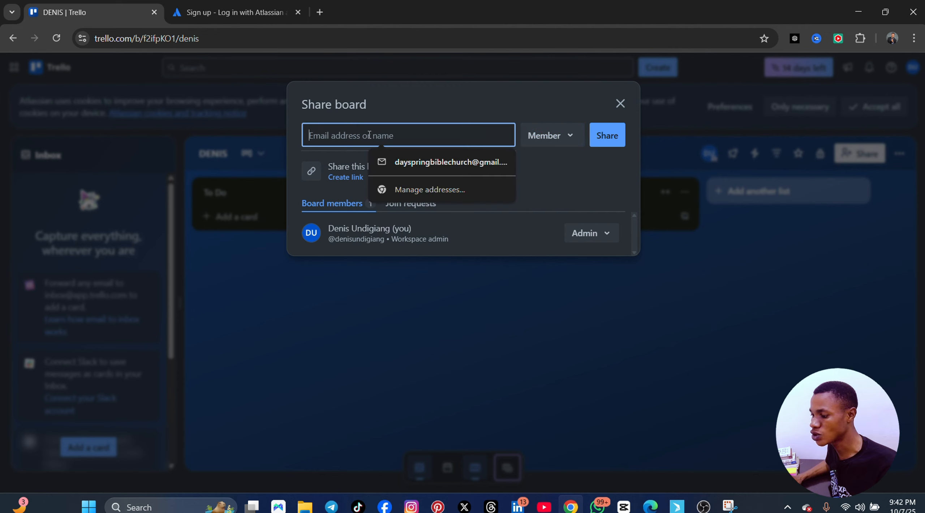
left_click(454, 275)
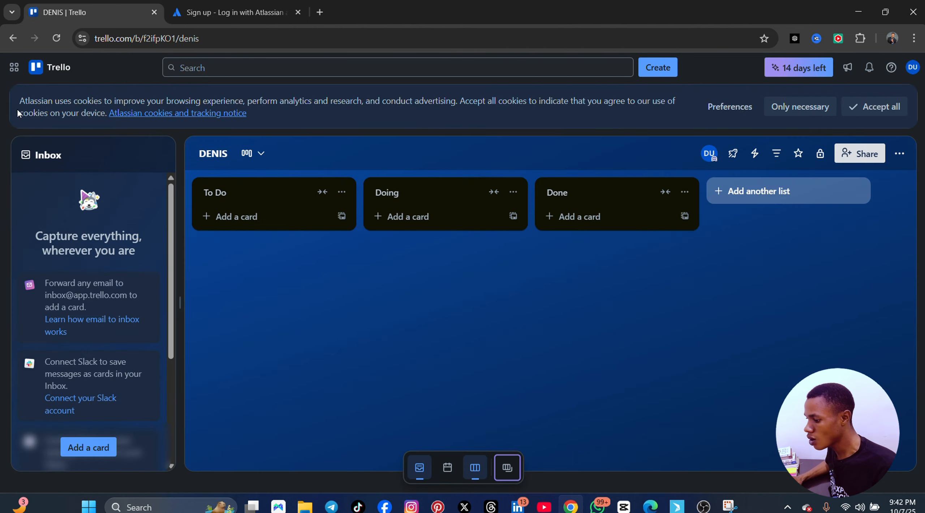
Return to the va WITH eta board and open the GOOGLE FORM card in the Doing list
left_click(13, 38)
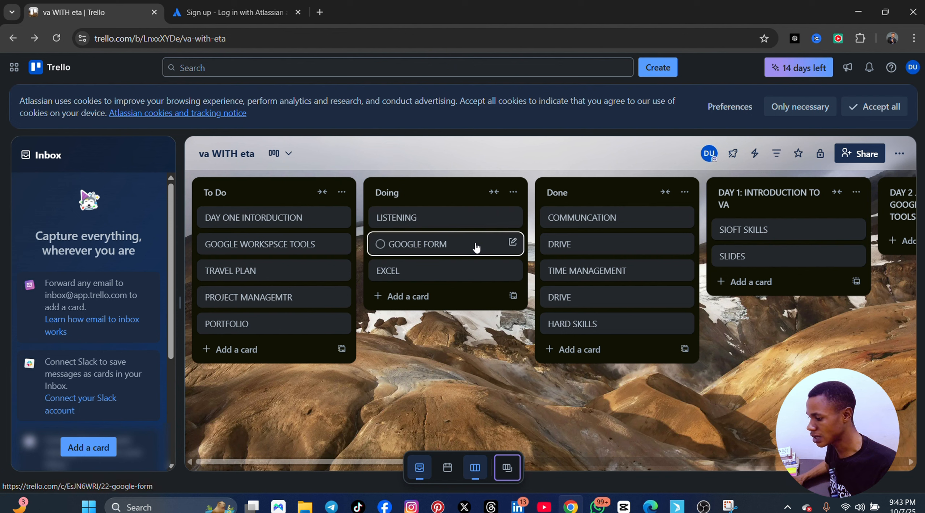
left_click(513, 242)
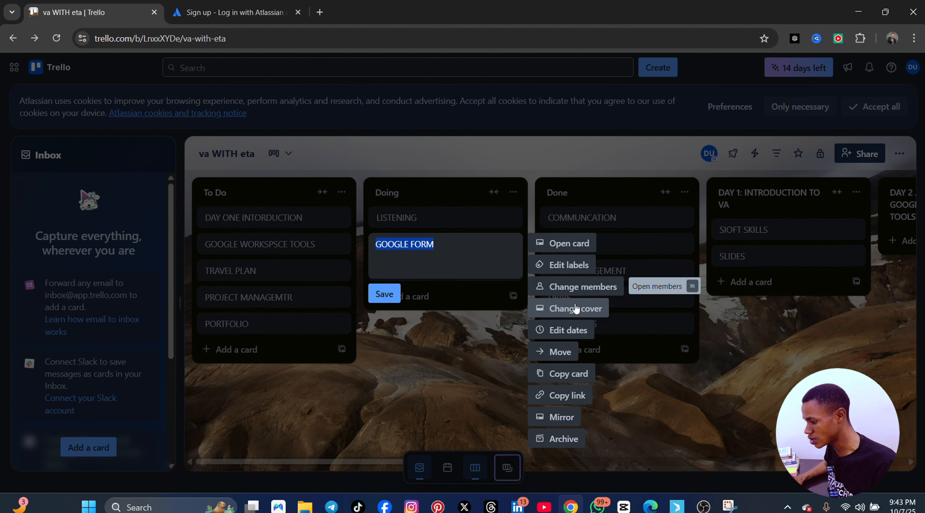
left_click(570, 244)
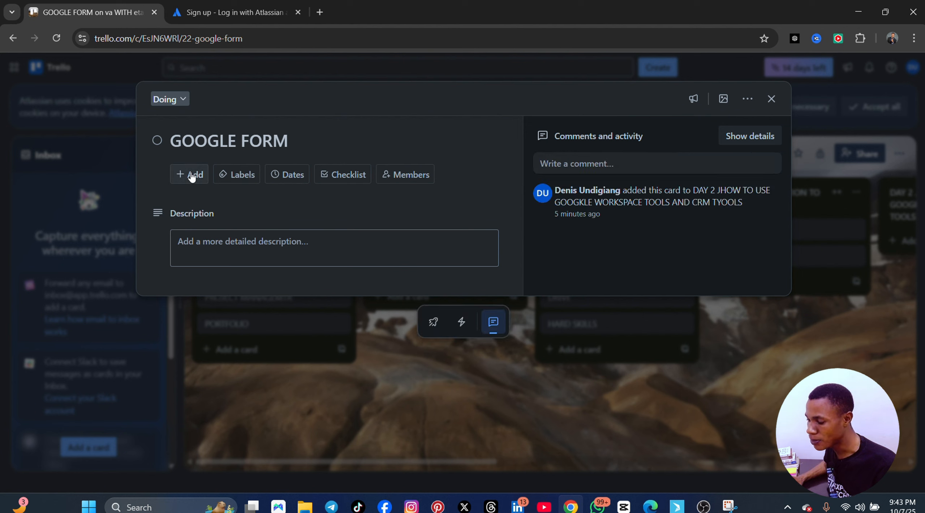
Enter "TH" in the description of the GOOGLE FORM card
left_click(211, 242)
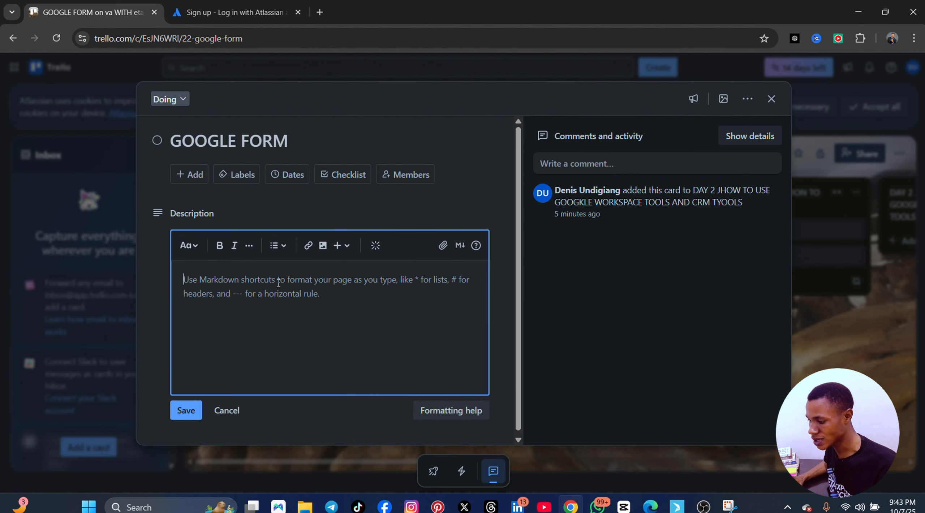
type("THU")
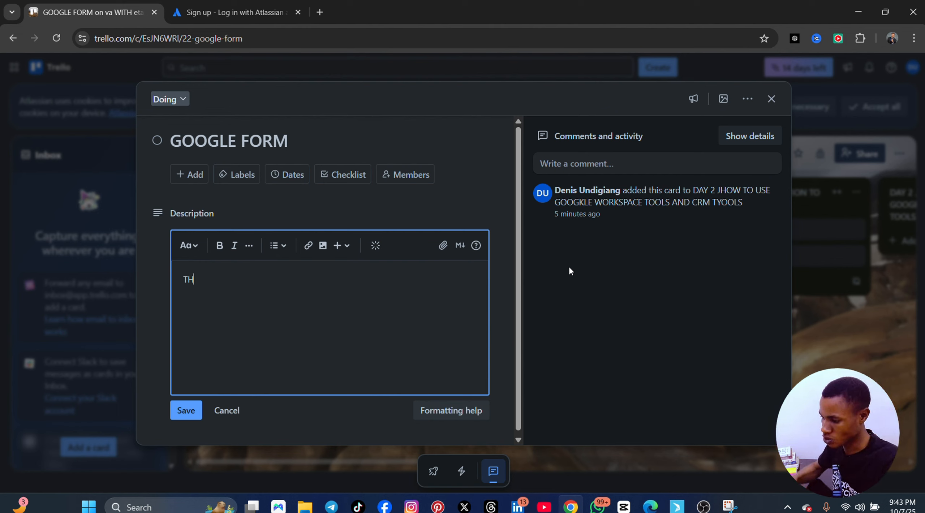
left_click(293, 175)
left_click(225, 281)
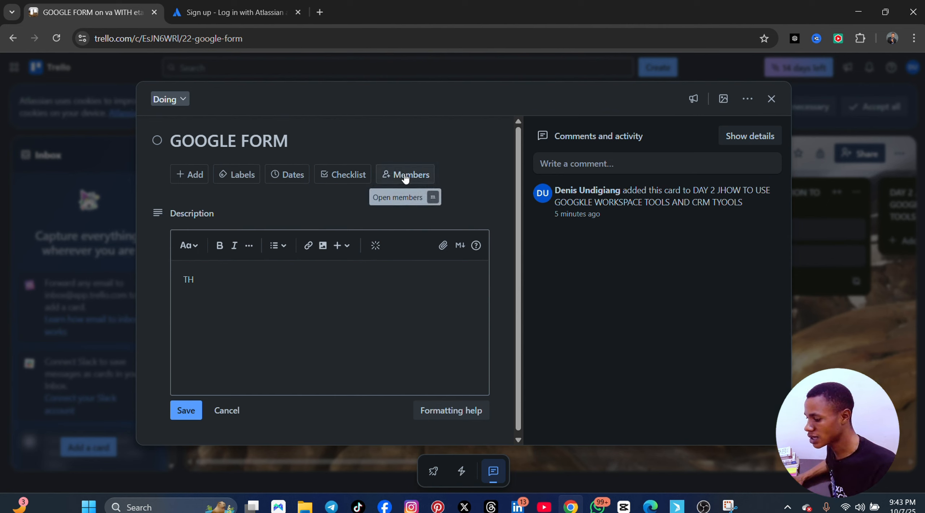
Apply the red label to the GOOGLE FORM card
left_click(237, 180)
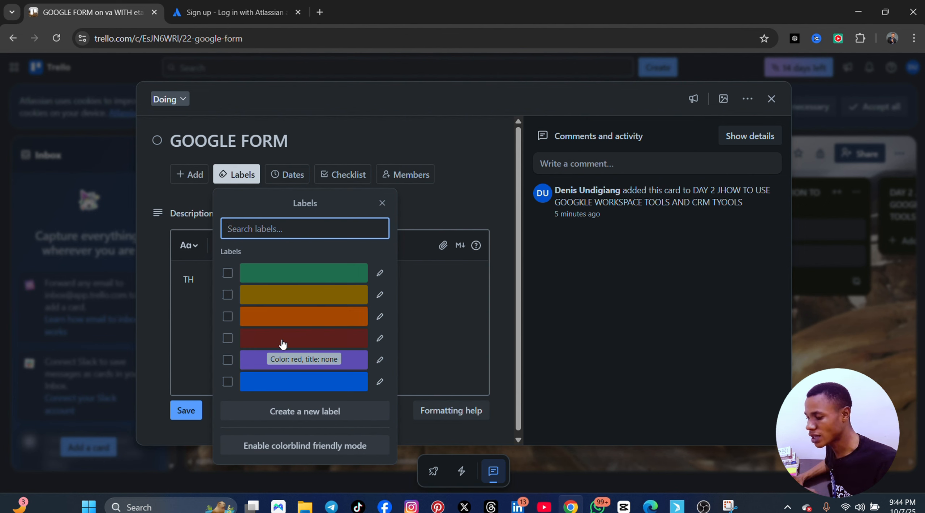
left_click(227, 338)
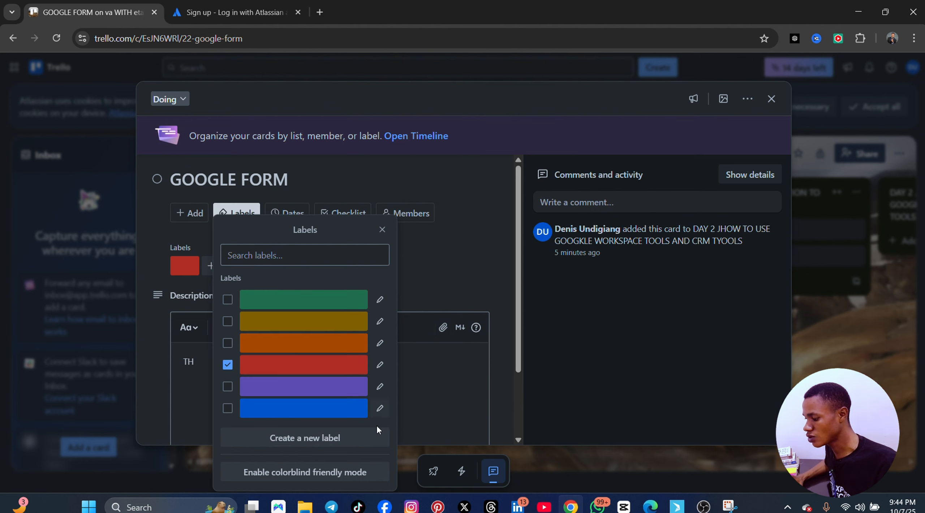
left_click(415, 382)
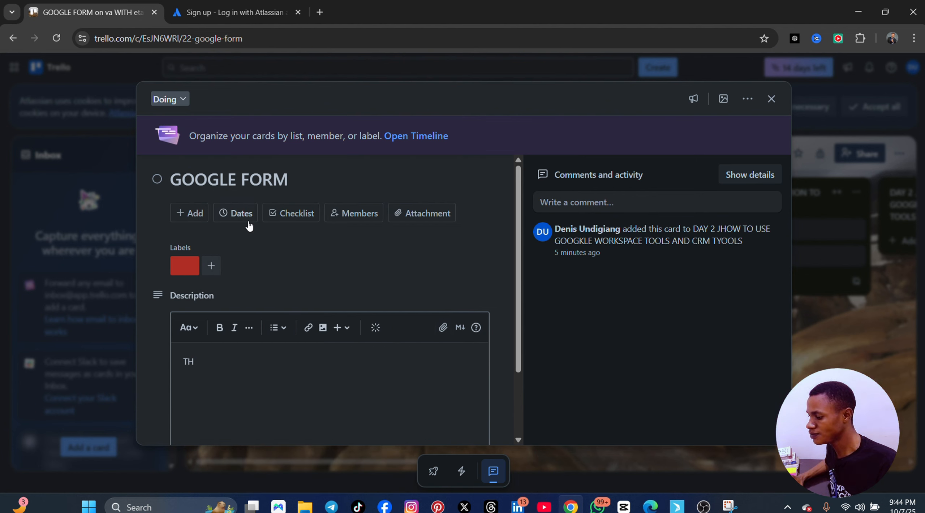
Examine the GOOGLE FORM card's checklist and attachment options without adding either
left_click(301, 216)
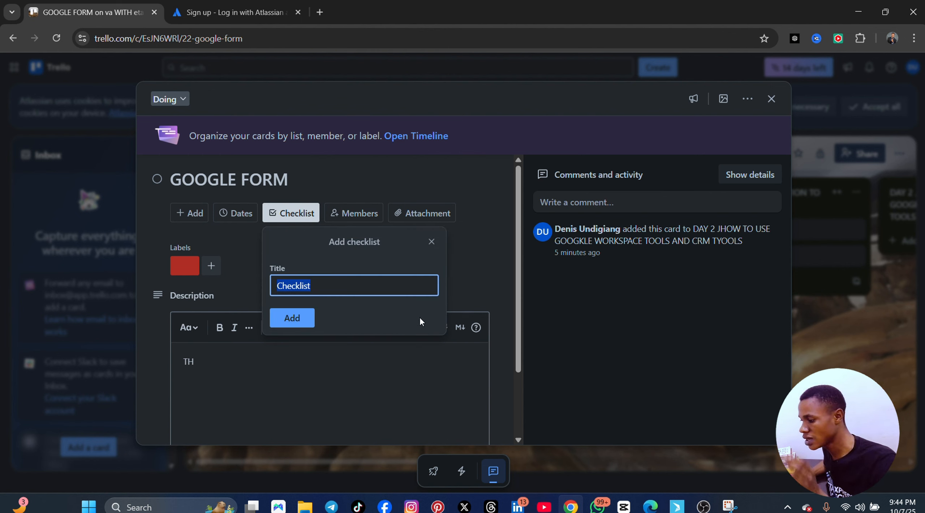
left_click(432, 241)
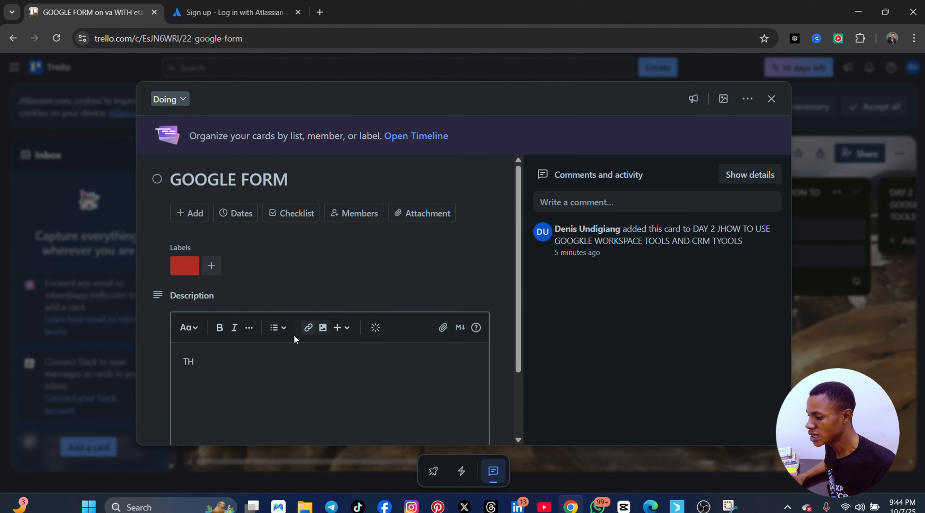
scroll(244, 337, "down", 3)
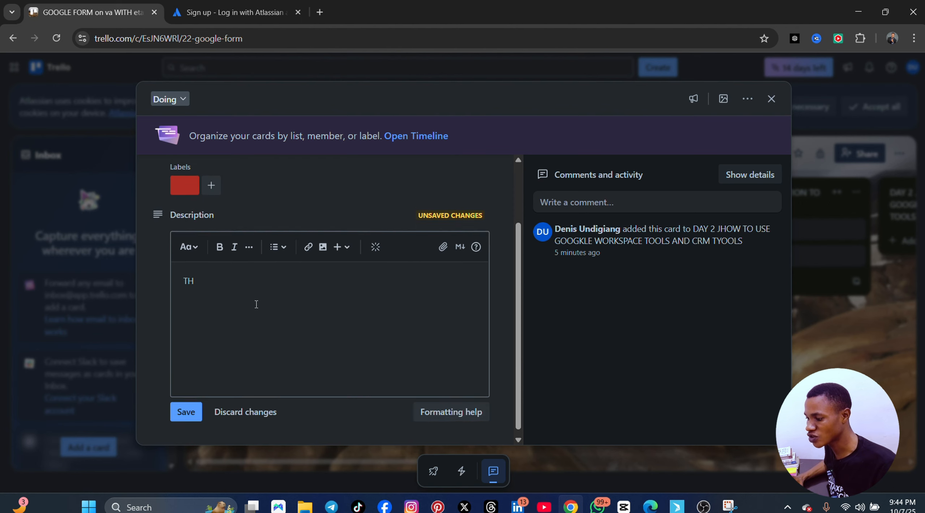
scroll(253, 303, "up", 3)
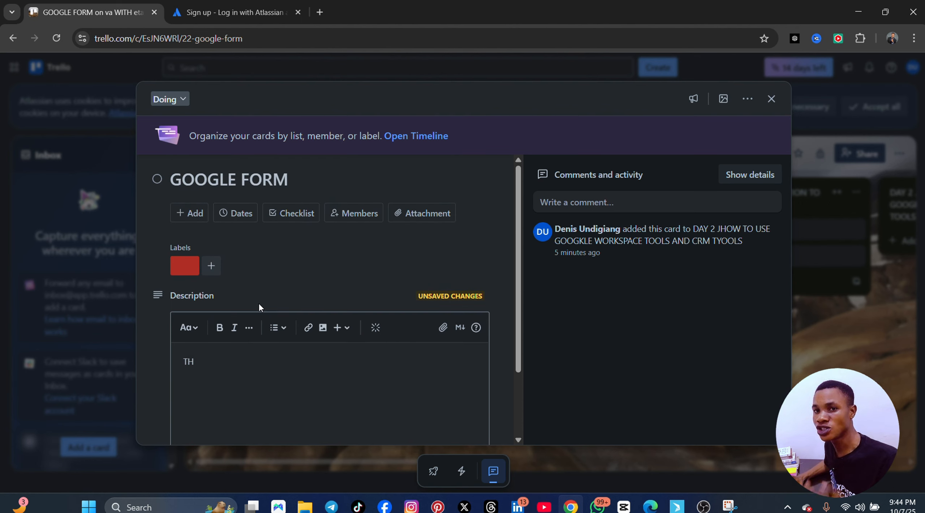
left_click(428, 217)
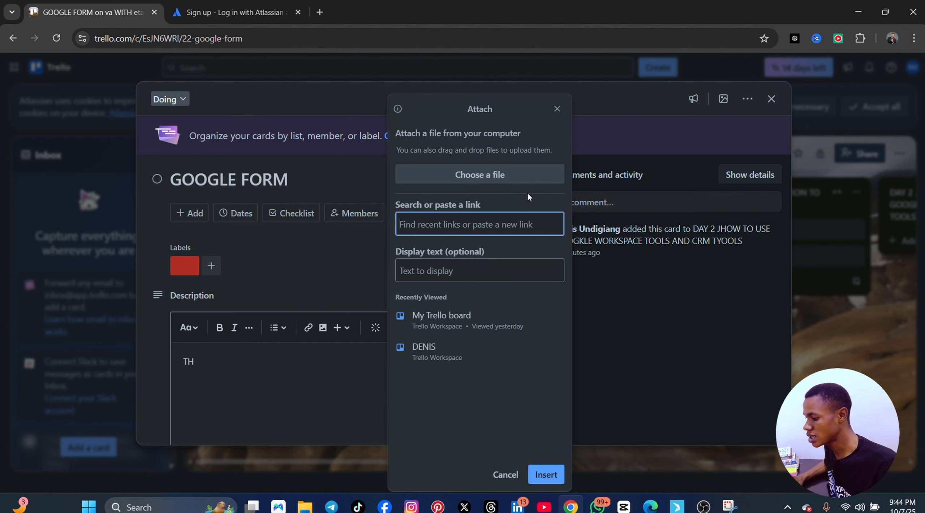
left_click(555, 109)
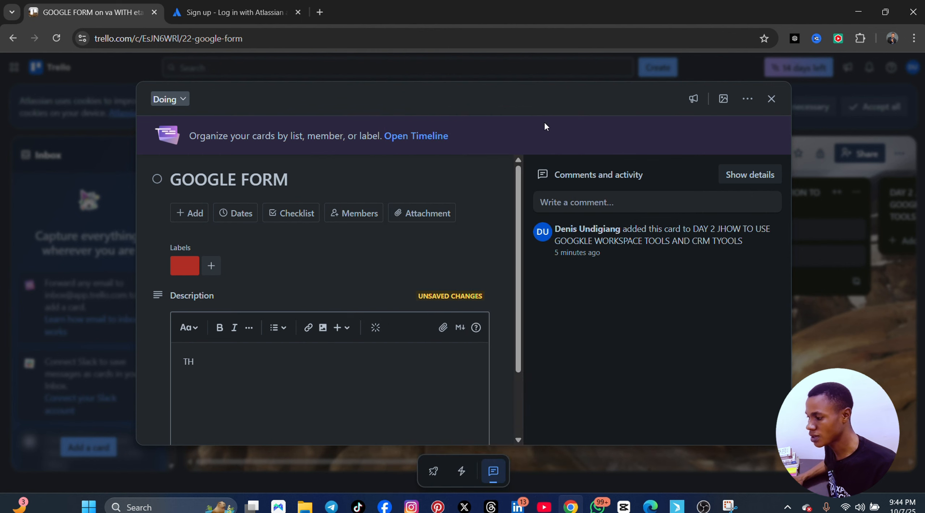
Close the GOOGLE FORM card and open the COMMUNCATION card in the Done list
left_click(776, 102)
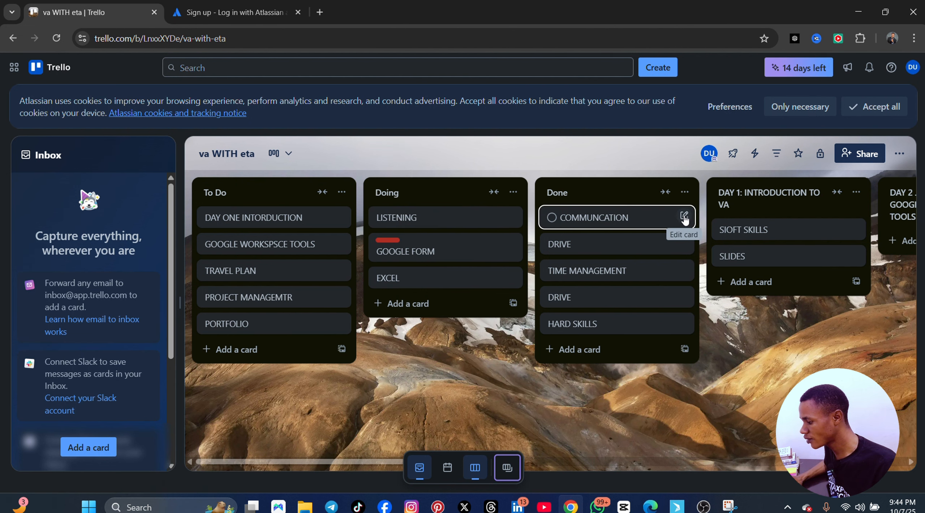
left_click(683, 216)
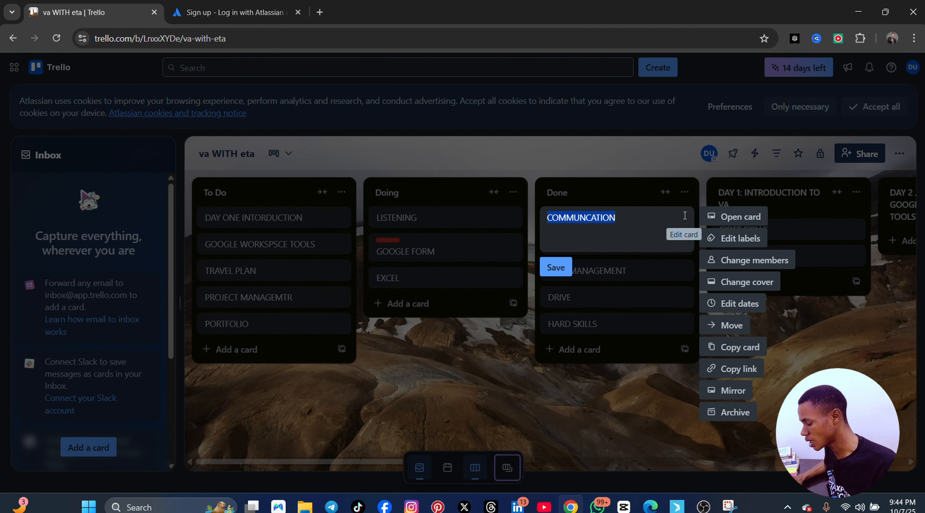
left_click(748, 224)
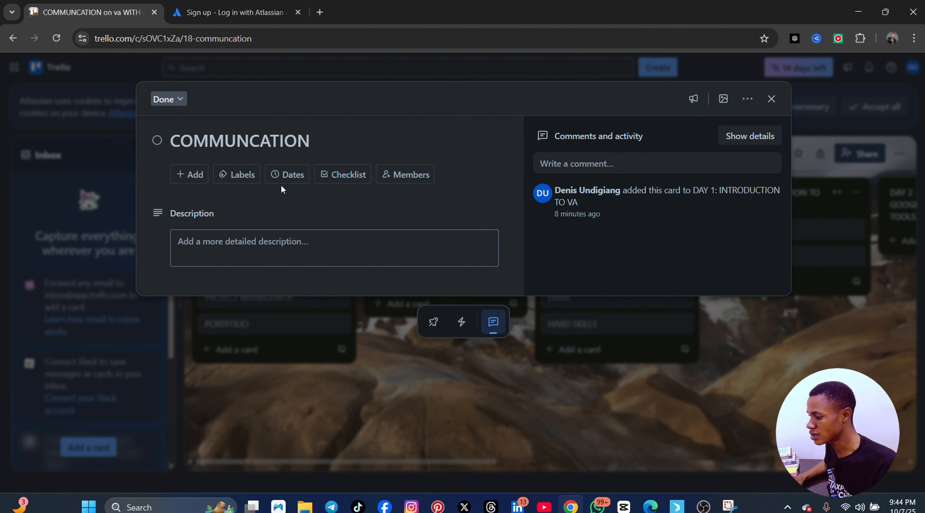
Move the COMMUNCATION card to position 1 of the Done list on the va WITH eta board and close the card
left_click(232, 254)
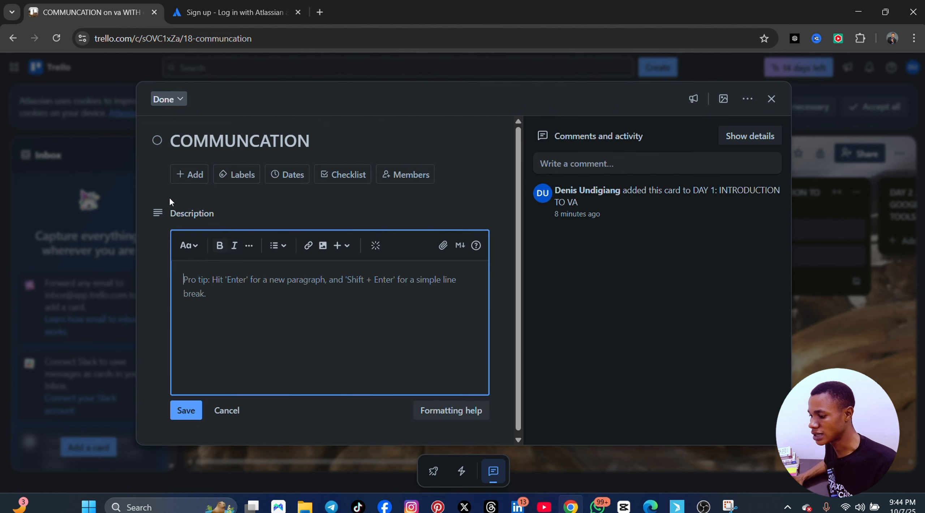
left_click(165, 103)
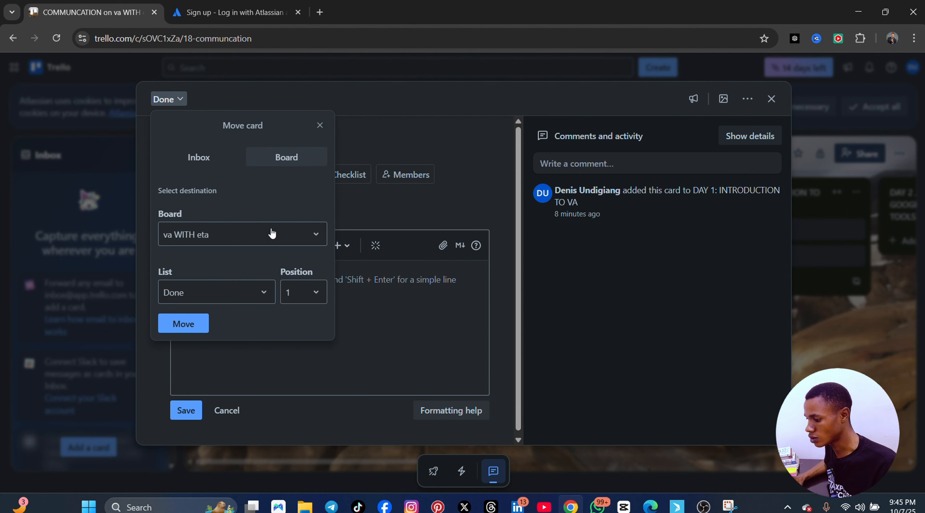
left_click(177, 325)
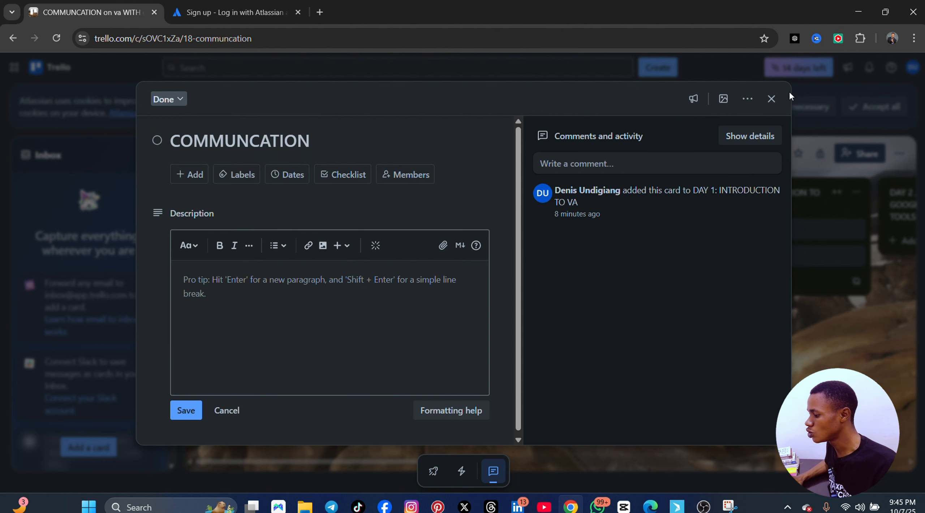
left_click(773, 101)
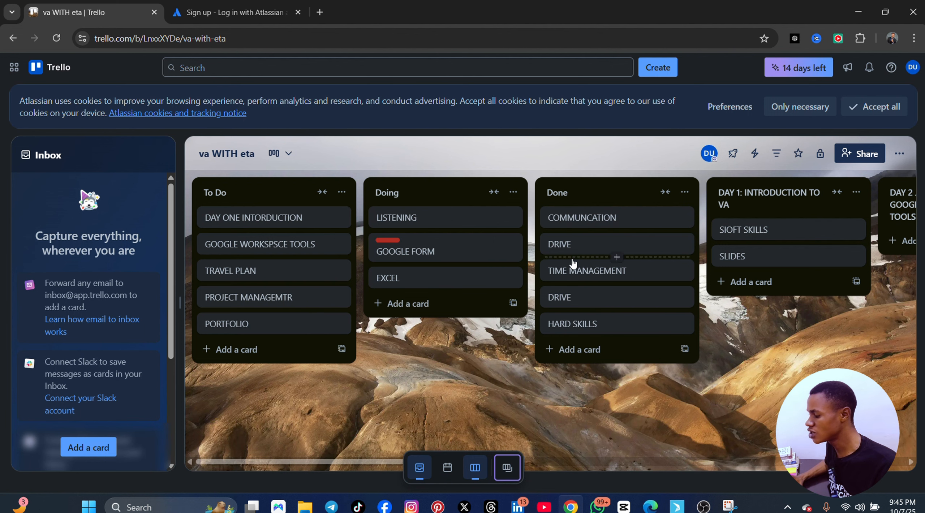
Examine the board's sharing options for inviting people by email address or name, without inviting anyone
left_click(863, 153)
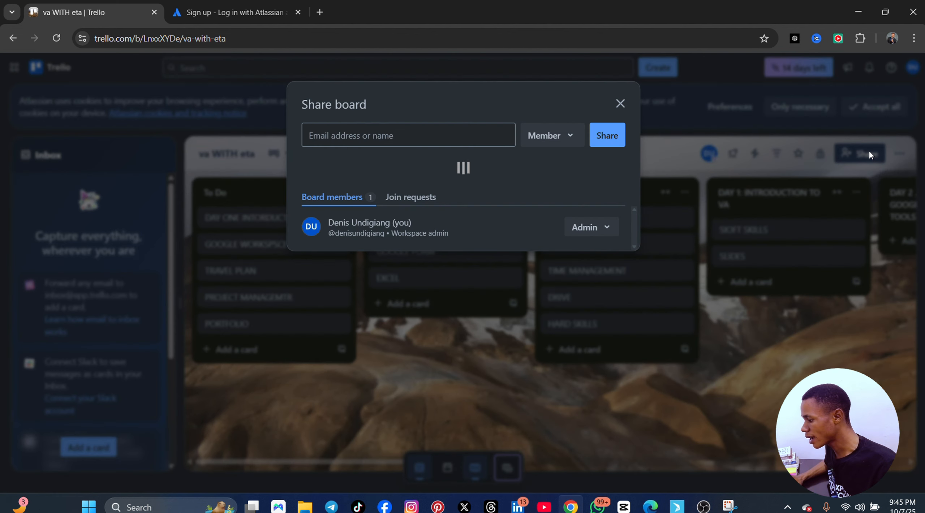
left_click(444, 135)
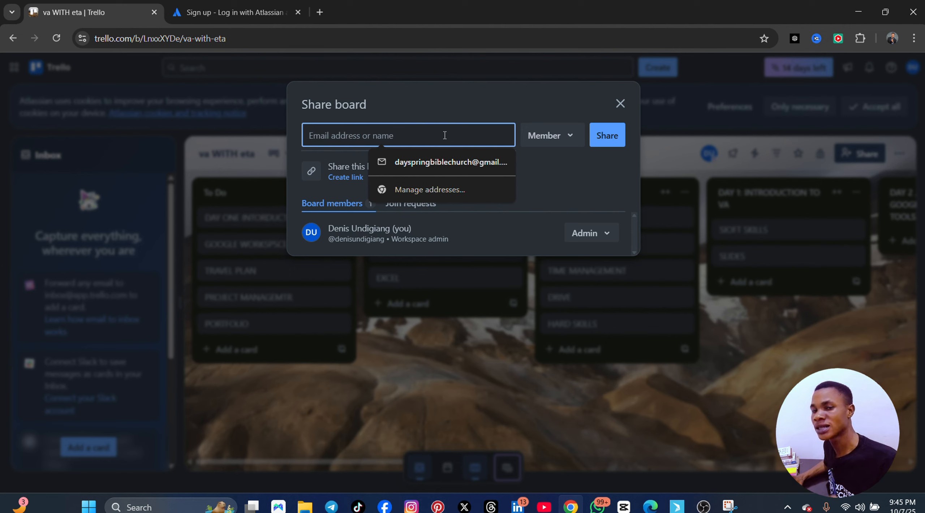
left_click(608, 135)
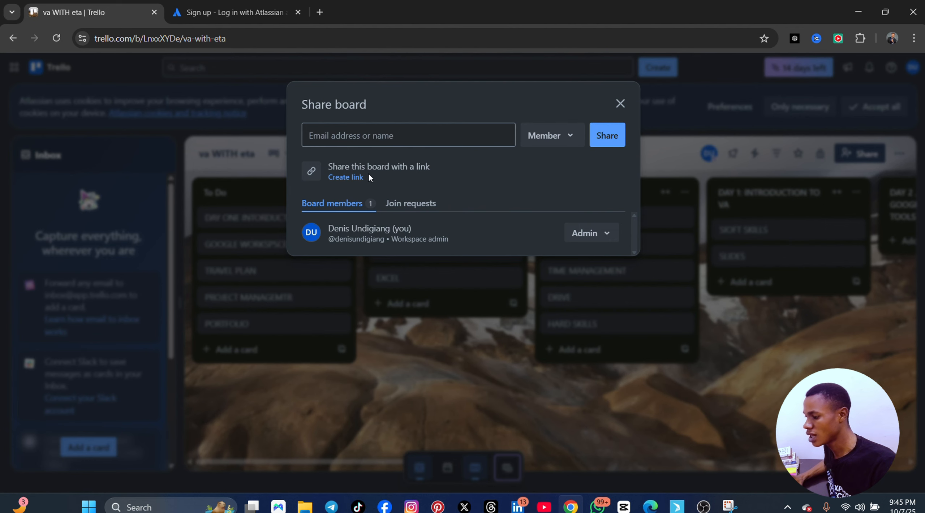
left_click(621, 104)
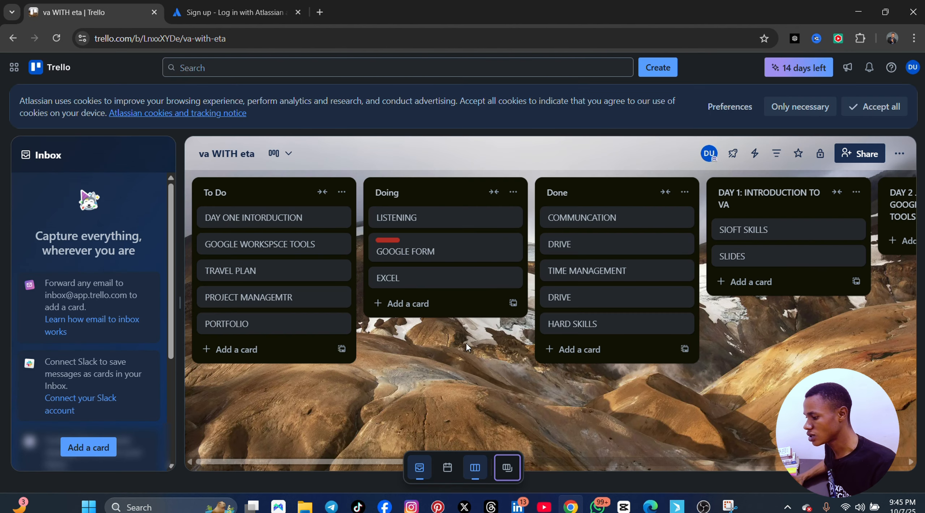
View the creation options and the quick-edit options of the GOOGLE WORKSPSCE TOOLS card without changing anything
left_click(663, 71)
left_click(798, 345)
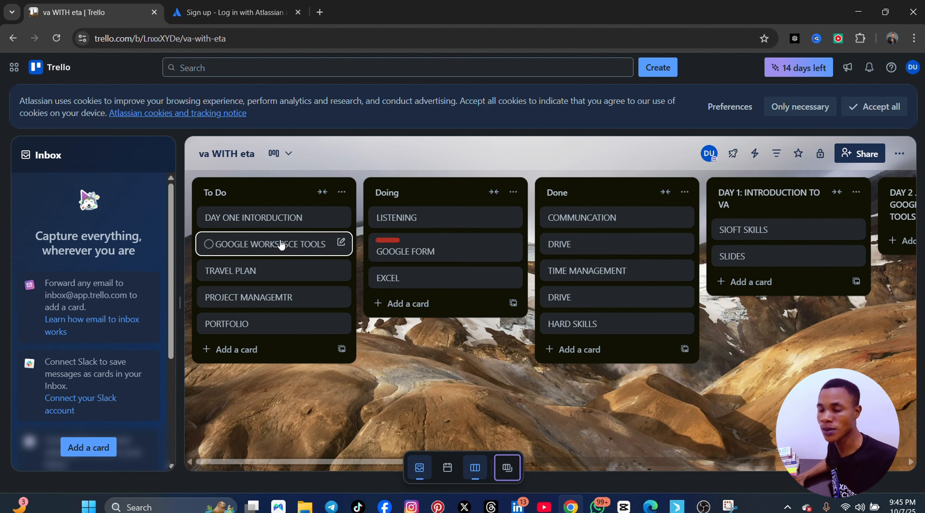
left_click(341, 242)
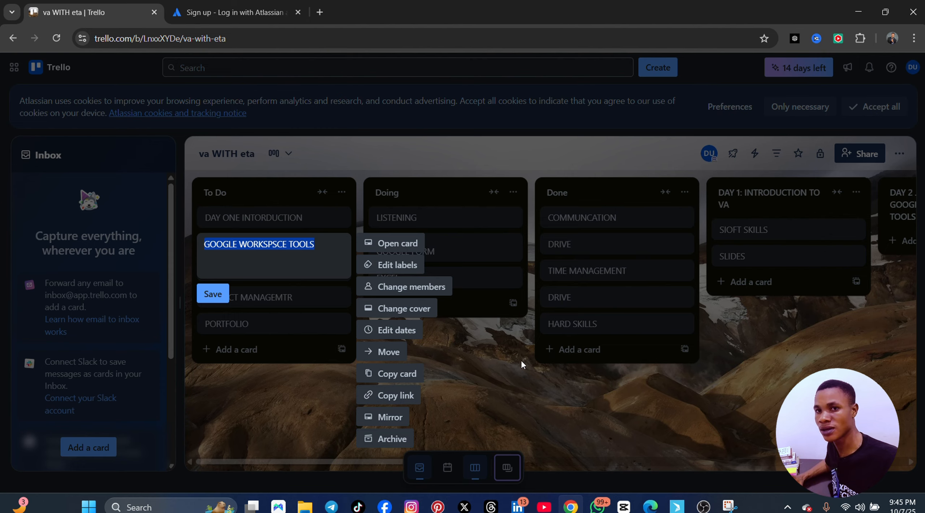
left_click(585, 375)
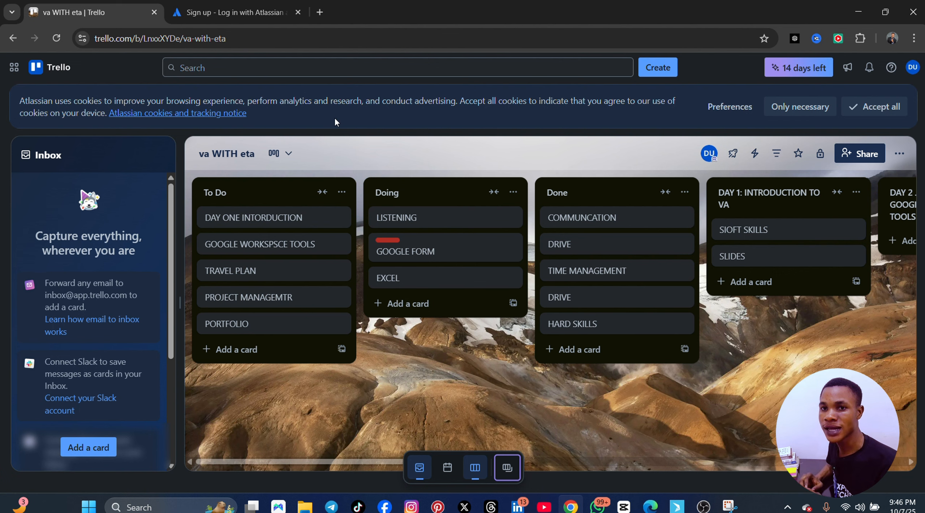
Search Google for "ASANA SIGN UP[" in a new browser tab
left_click(319, 12)
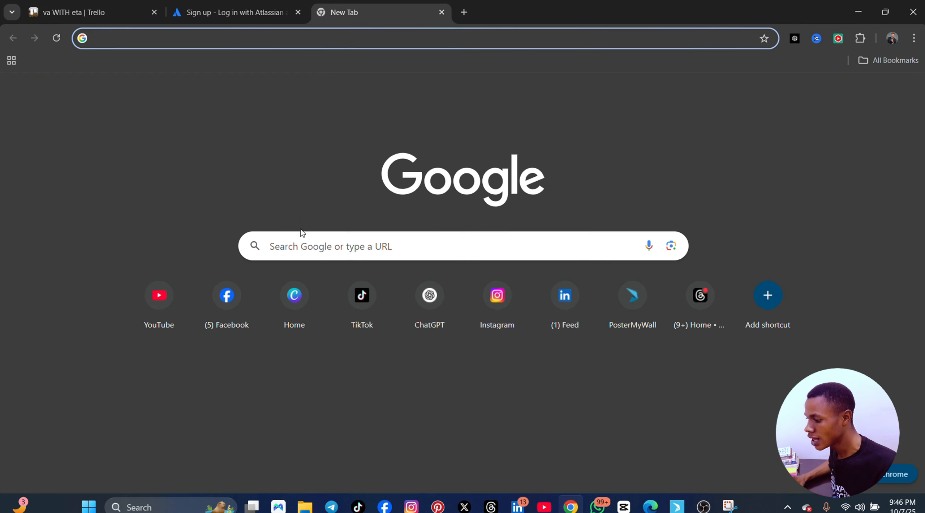
left_click(330, 239)
type("ASAN")
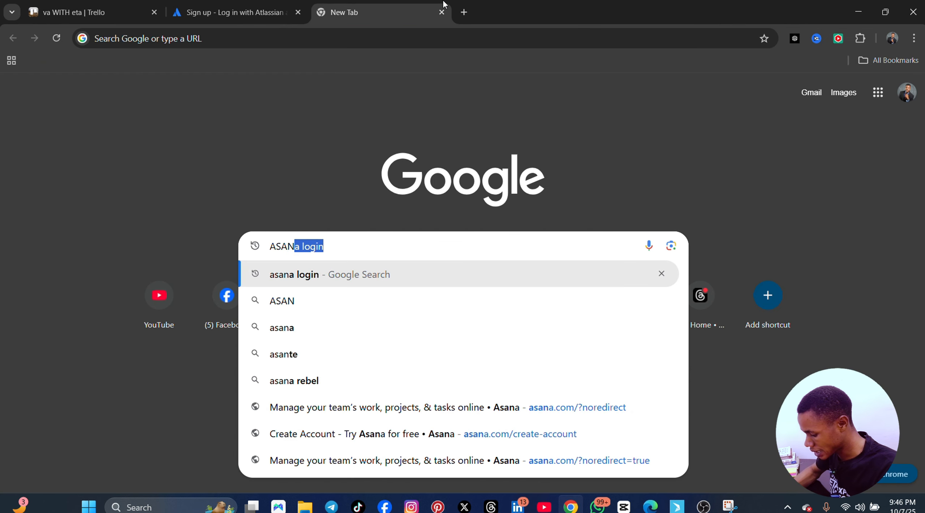
type("A")
type(" SIGN UP[")
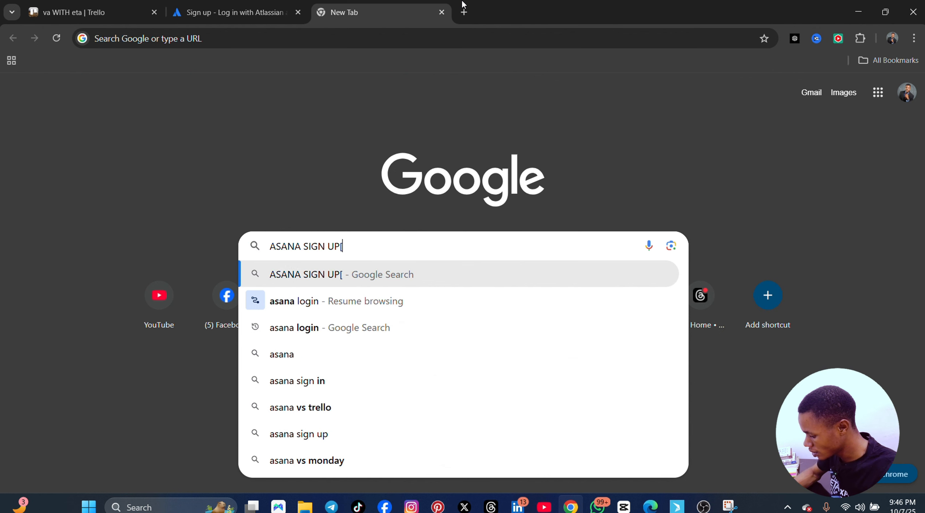
key("Return")
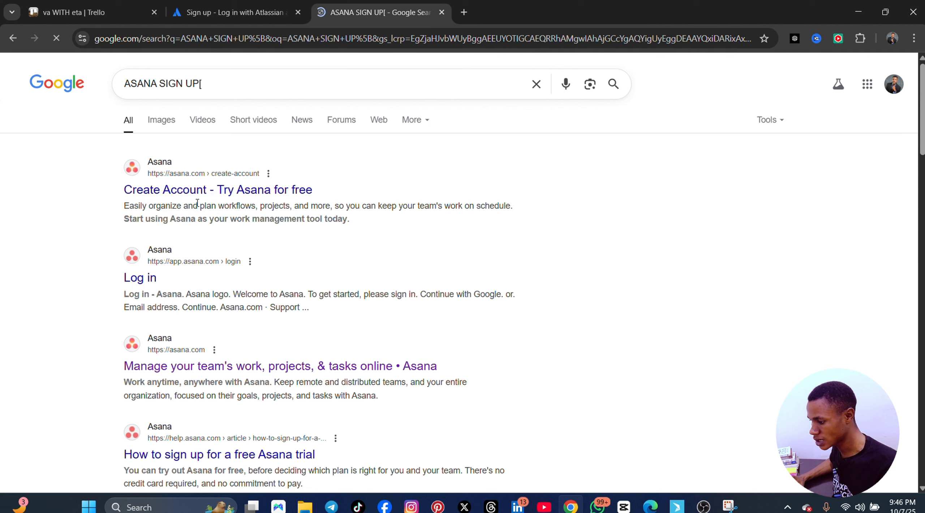
Open the "Create Account - Try Asana for free" result in a separate tab, review its sign-up options and close it
right_click(190, 190)
left_click(225, 207)
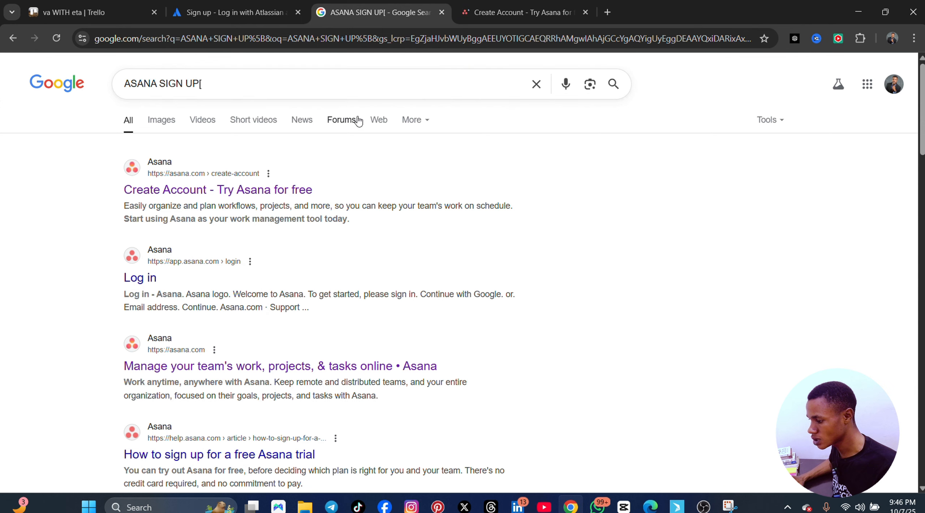
left_click(555, 14)
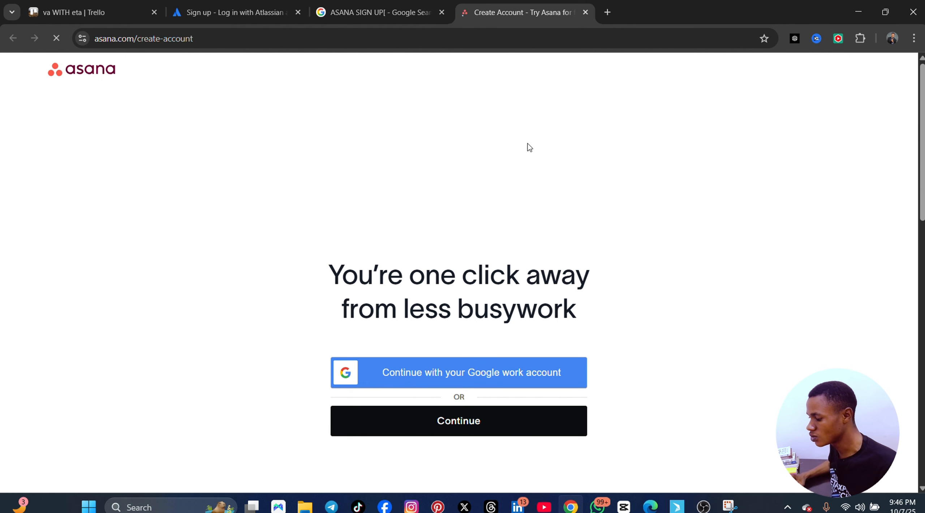
scroll(559, 286, "down", 3)
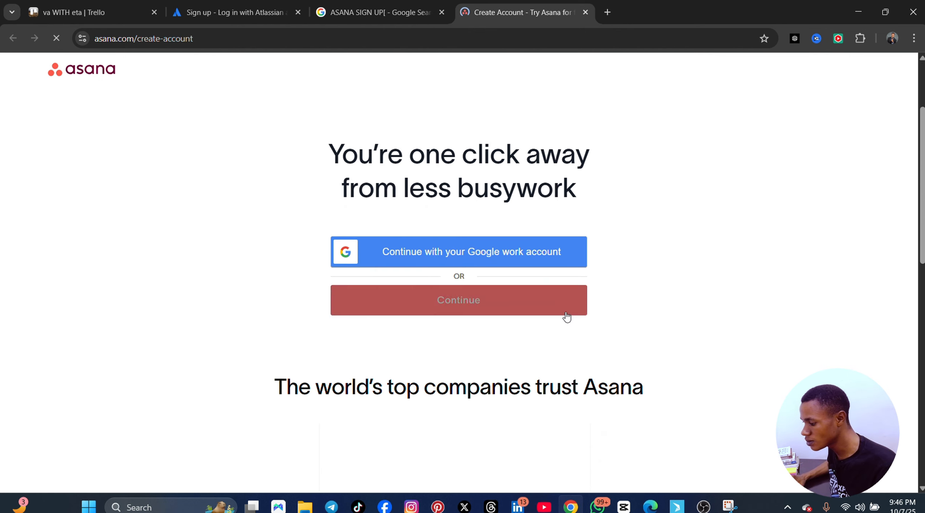
scroll(462, 386, "up", 3)
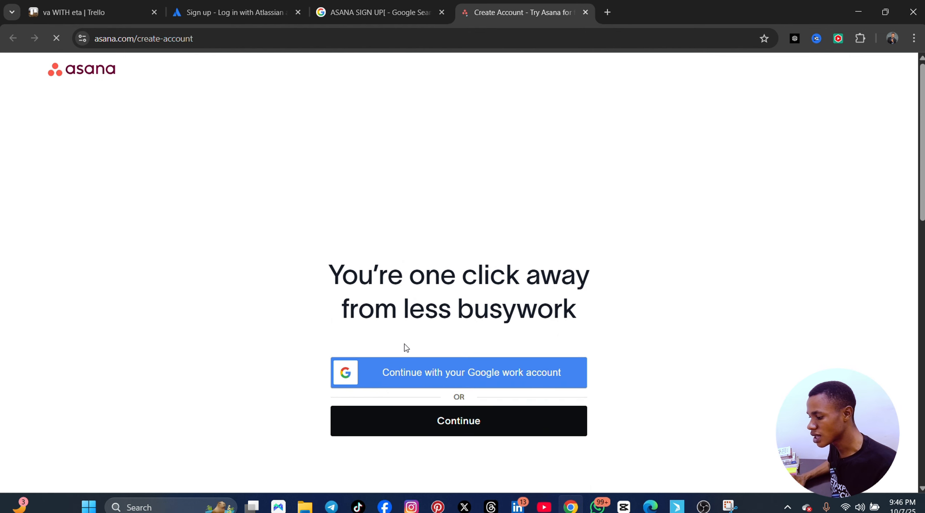
scroll(600, 397, "down", 1)
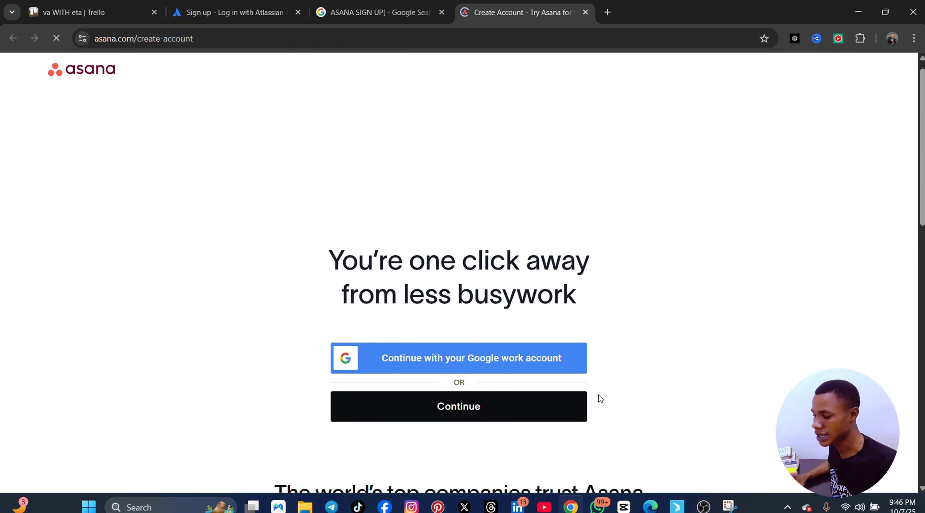
scroll(600, 397, "down", 4)
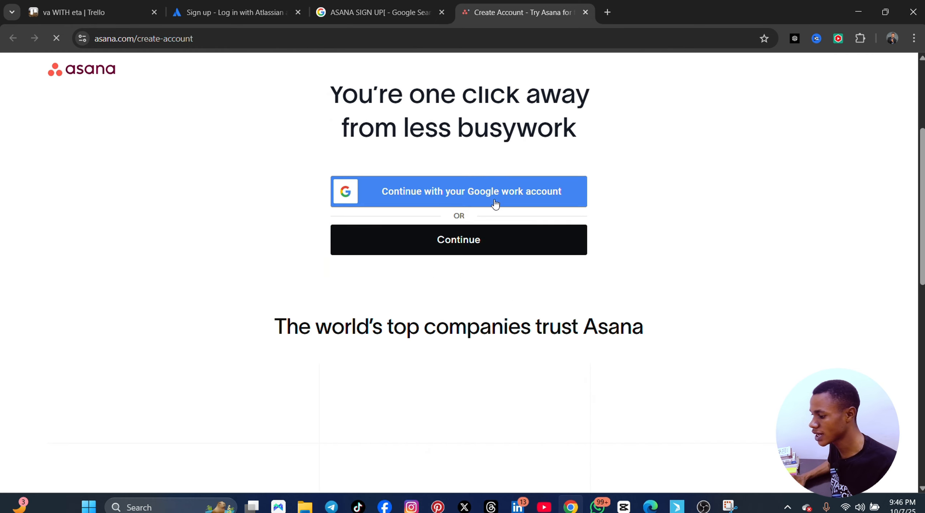
scroll(494, 217, "up", 4)
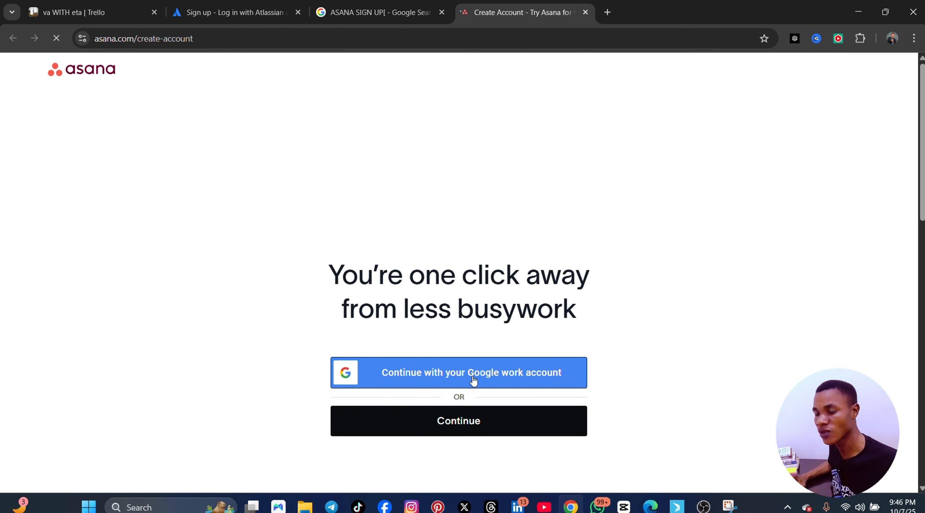
left_click(586, 12)
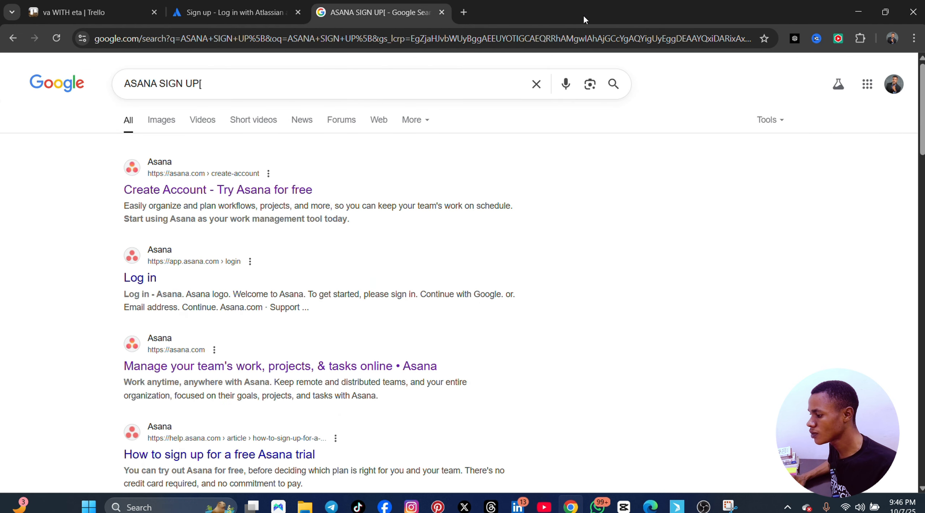
Switch to Asana through the Log in search result and dismiss the "Get going faster" offer
left_click(144, 277)
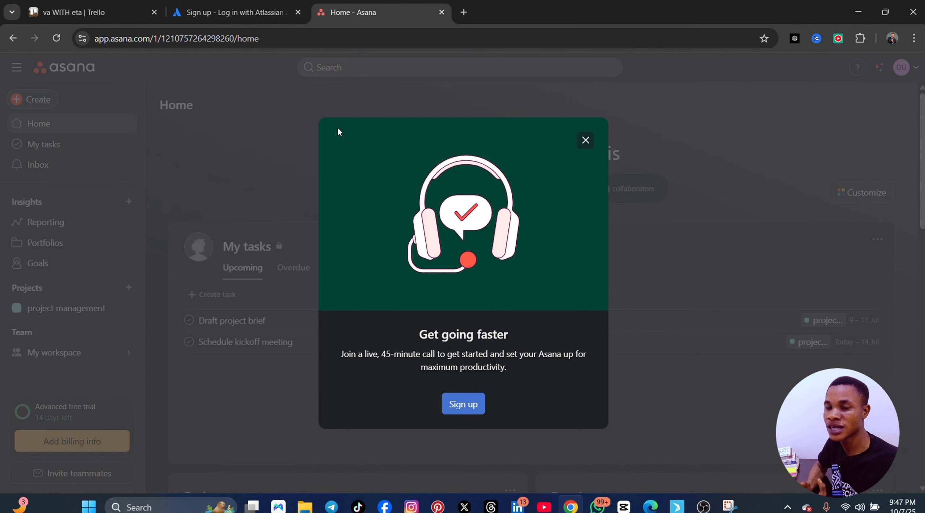
left_click(585, 141)
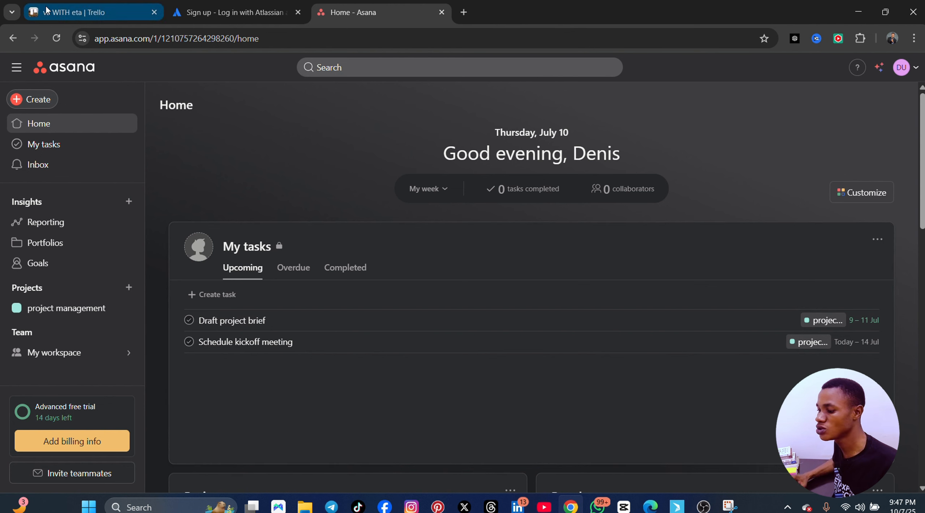
Start creating a new Asana project from a template in the library
left_click(39, 101)
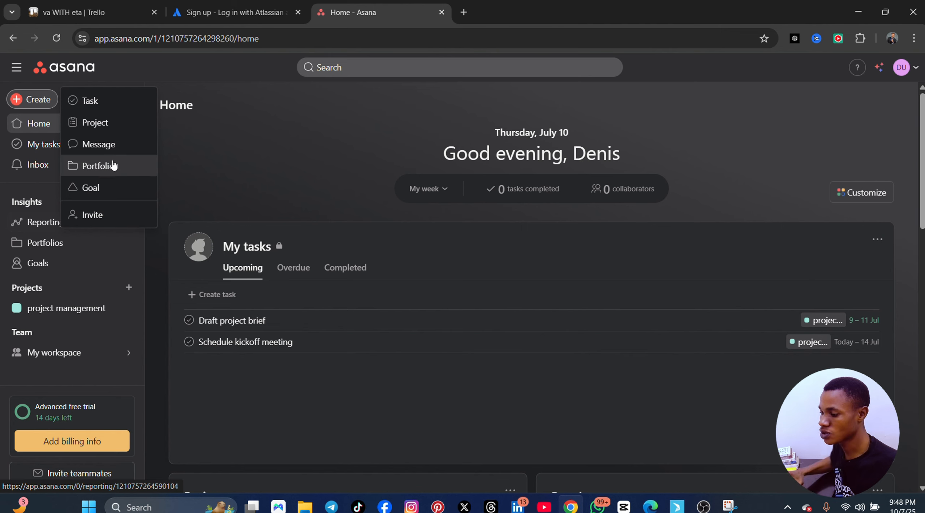
left_click(117, 124)
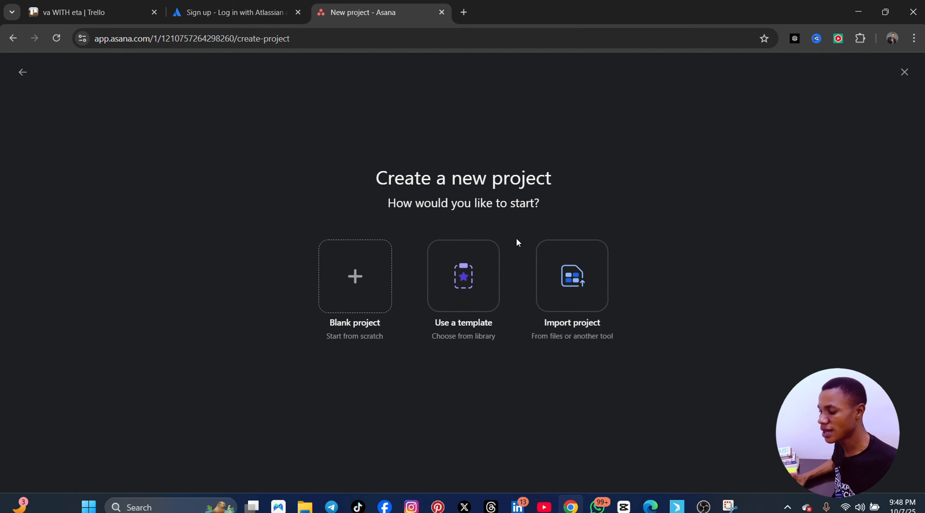
left_click(474, 284)
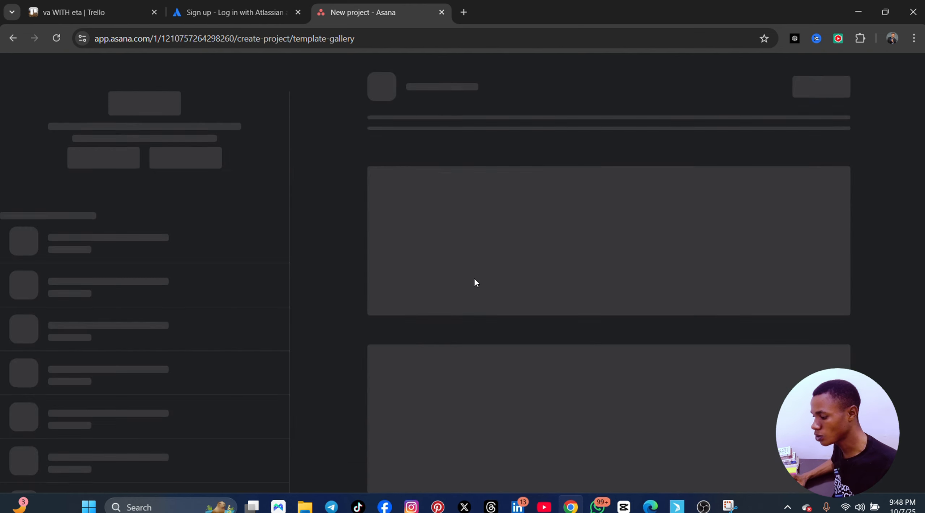
Review the Request tracking template's description and contents, and preview the Cross-Functional Project Plan template
scroll(199, 410, "down", 2)
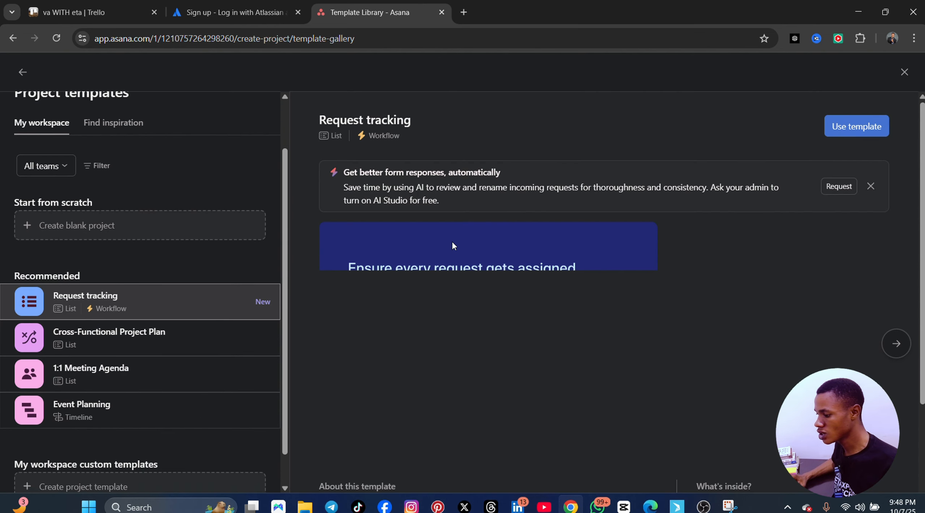
scroll(565, 349, "down", 2)
scroll(565, 351, "down", 1)
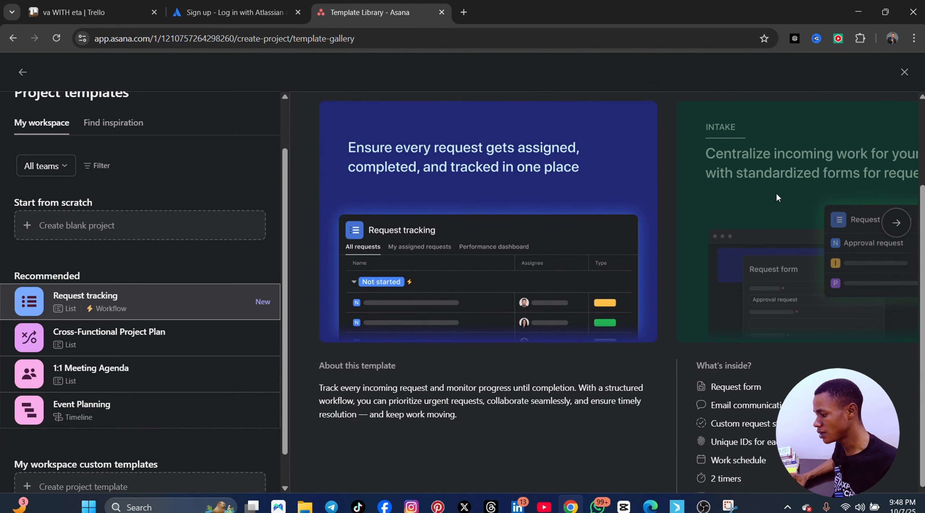
scroll(467, 266, "down", 1)
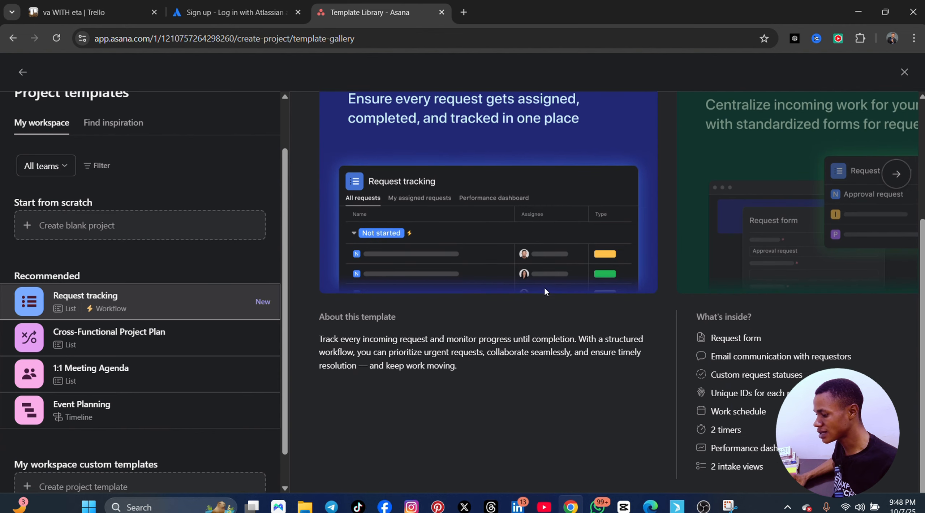
left_click(142, 343)
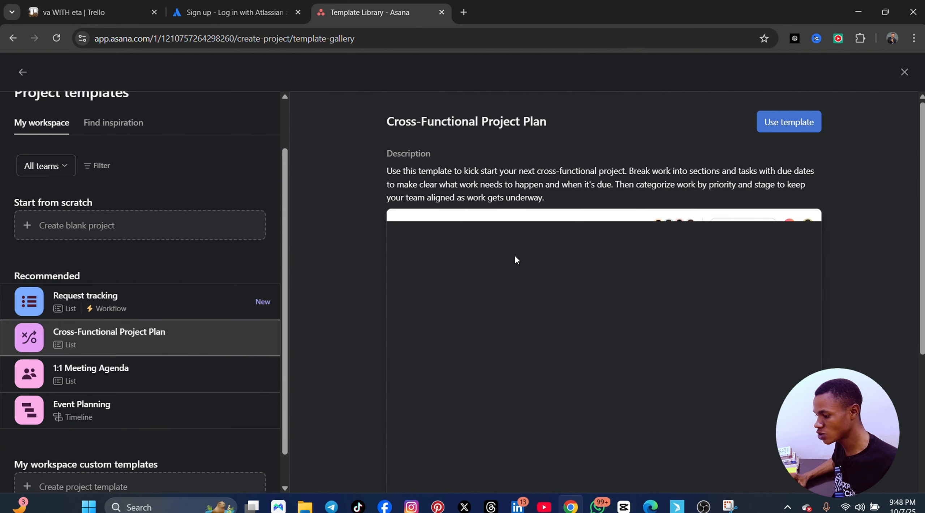
Review the Cross-Functional Project Plan template's sample list and dashboard, preview the 1:1 Meeting Agenda template, and leave the template library
scroll(578, 307, "down", 5)
scroll(640, 342, "up", 2)
scroll(644, 357, "down", 3)
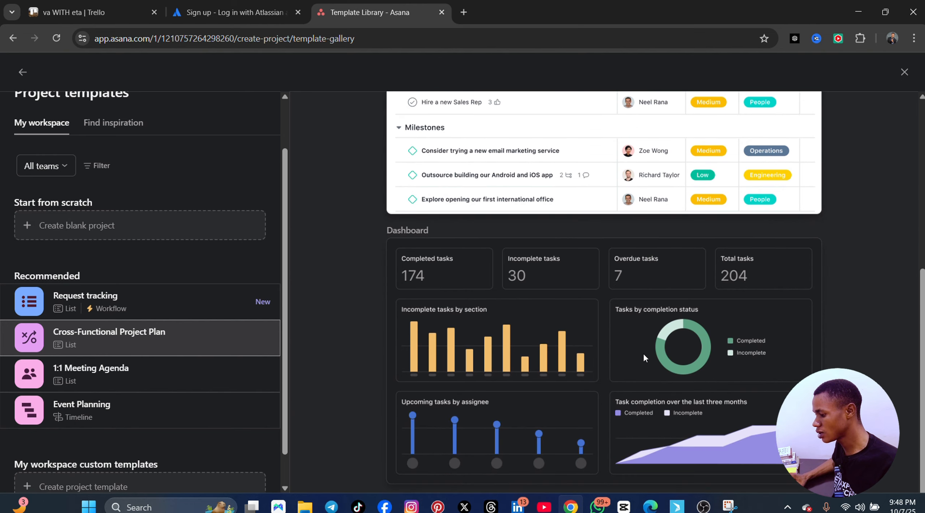
scroll(620, 358, "up", 5)
left_click(145, 373)
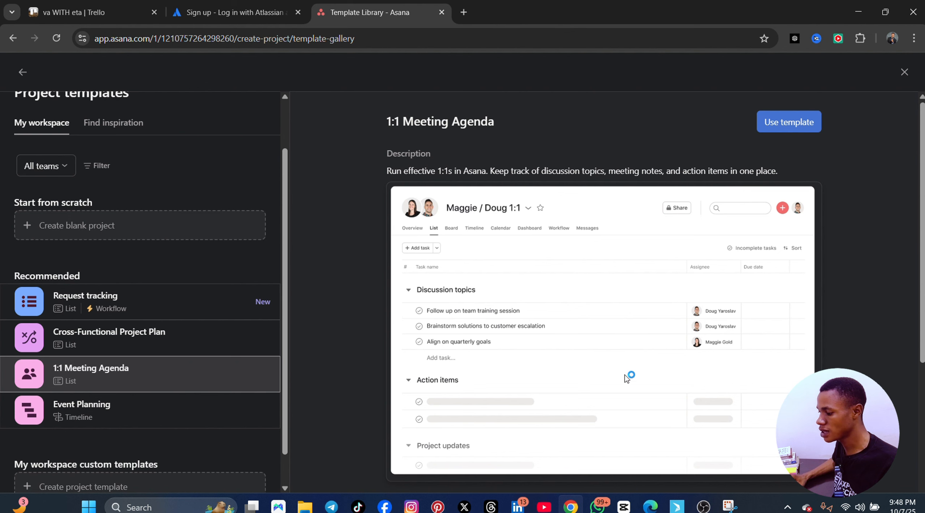
scroll(202, 307, "up", 2)
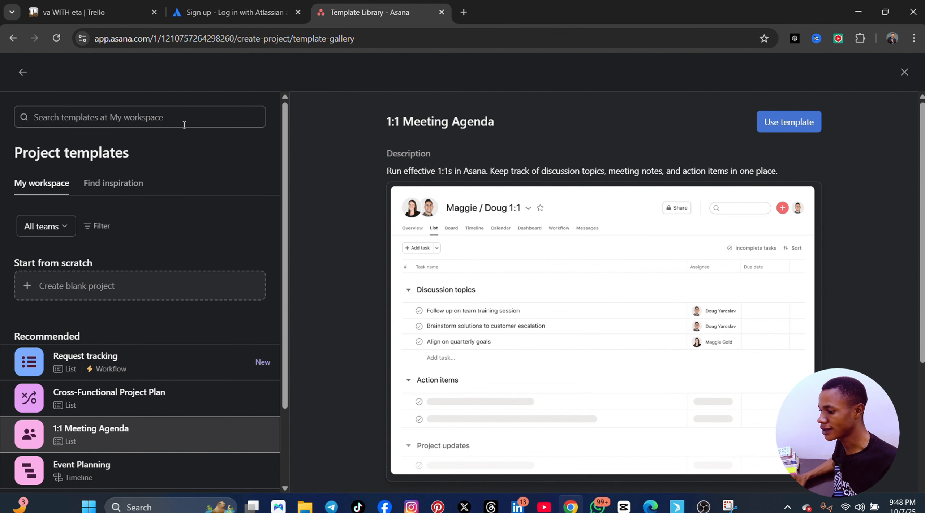
left_click(904, 72)
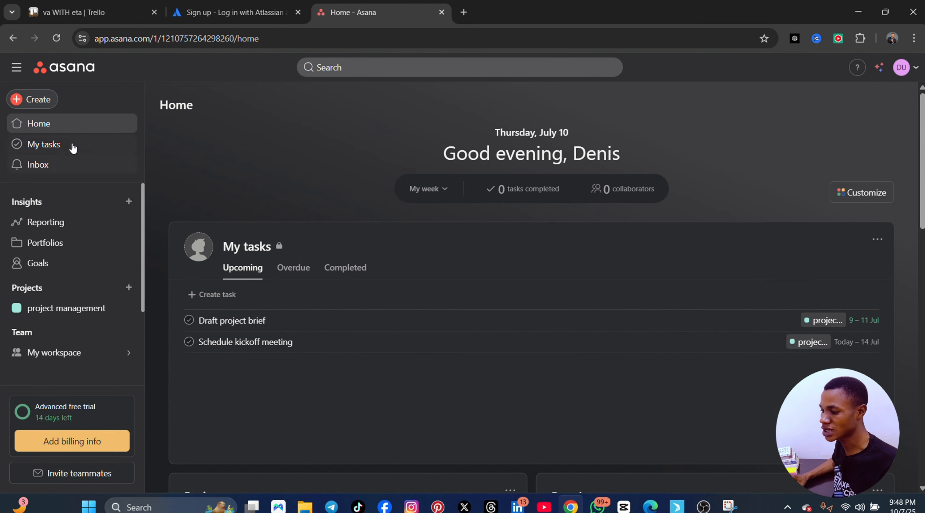
Start a new blank project and name it "VA WITH ETA"
left_click(36, 101)
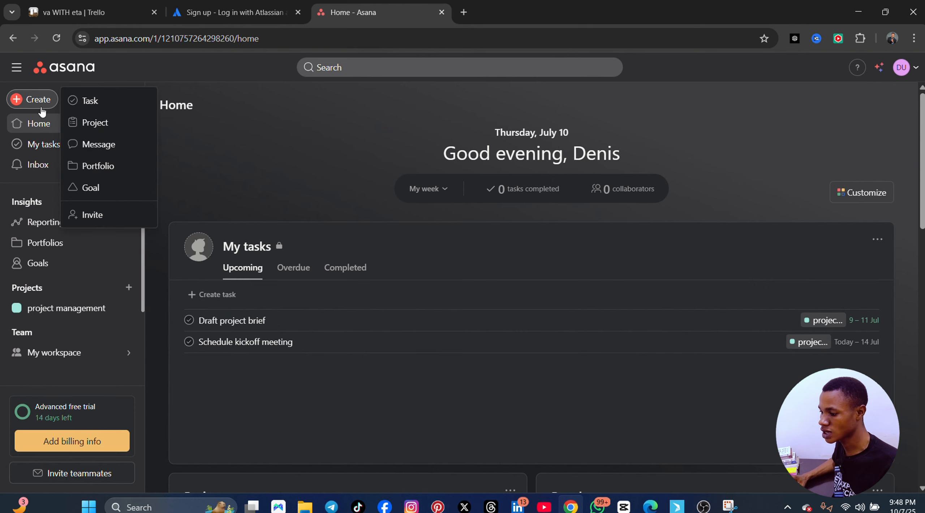
left_click(87, 123)
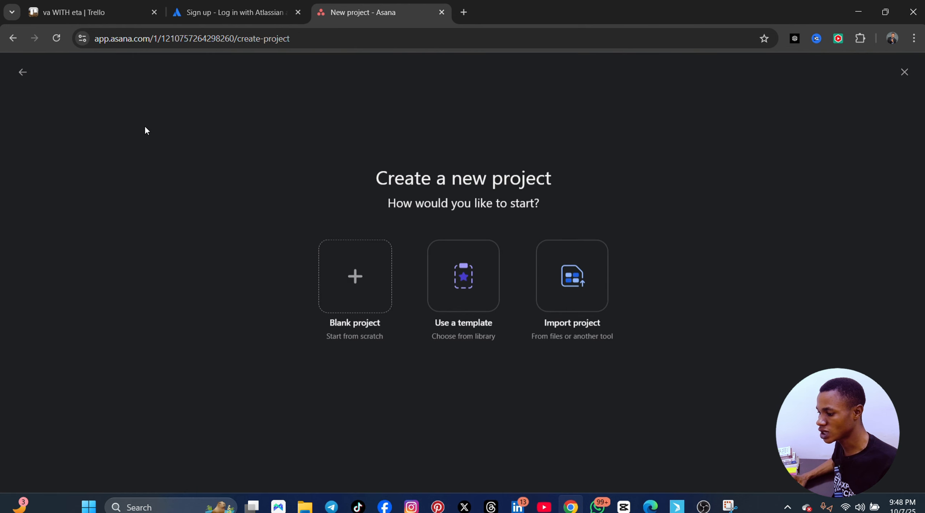
left_click(359, 287)
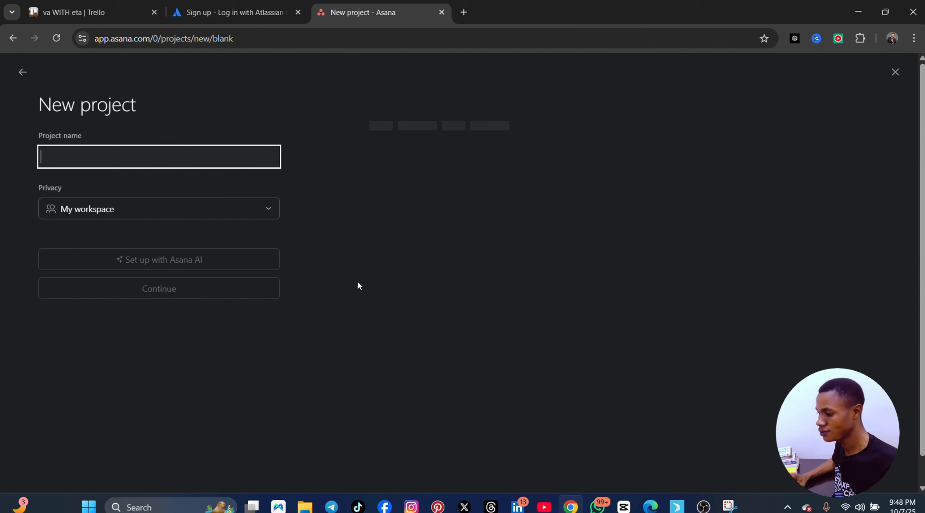
type("v")
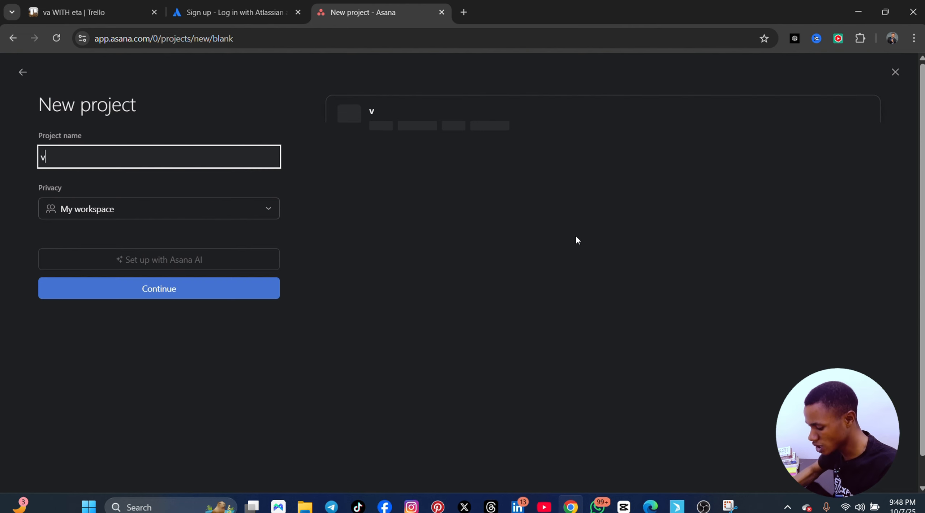
type("A")
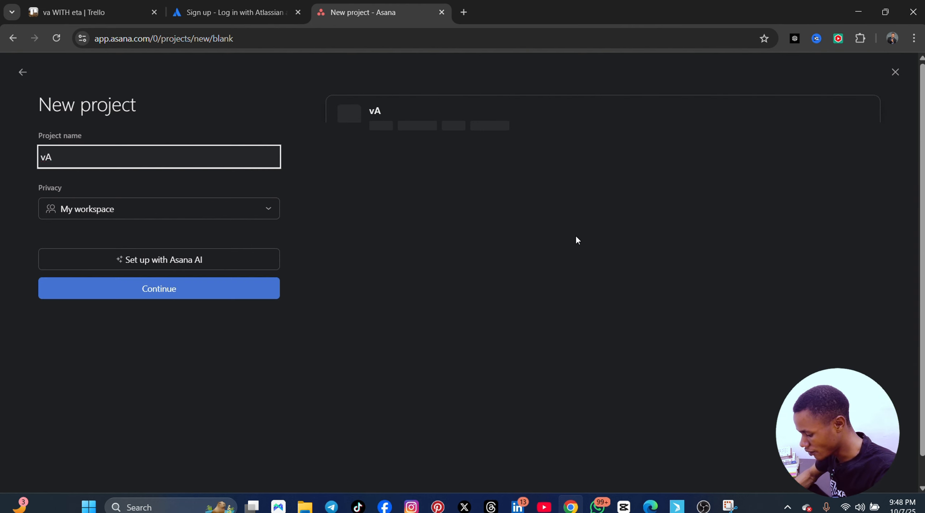
type(" WITH ETA")
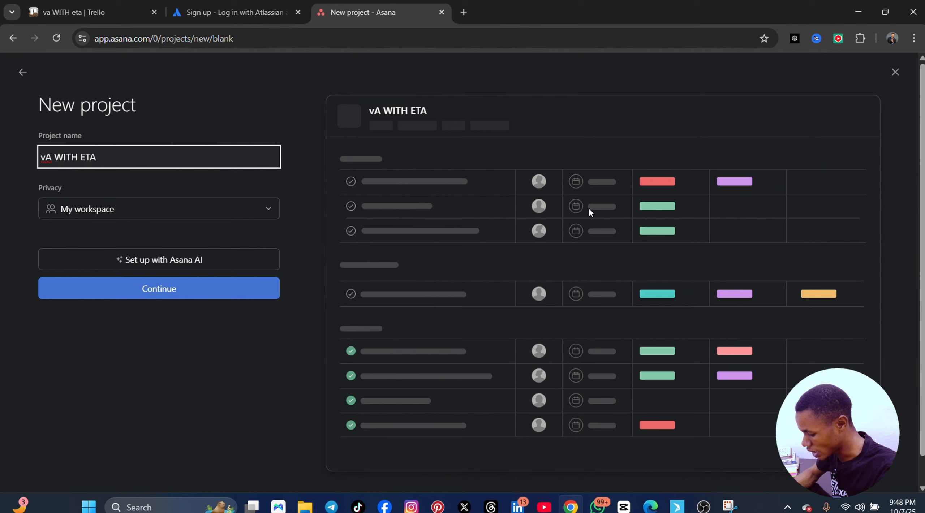
left_click(46, 157)
key("BackSpace")
type("V")
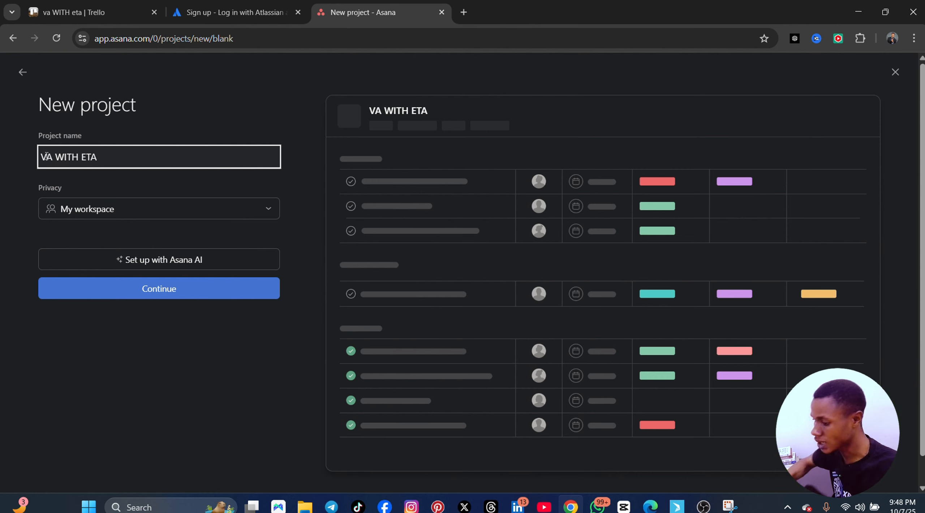
Set the new project's privacy to Private to members and continue to the choice of views
left_click(200, 207)
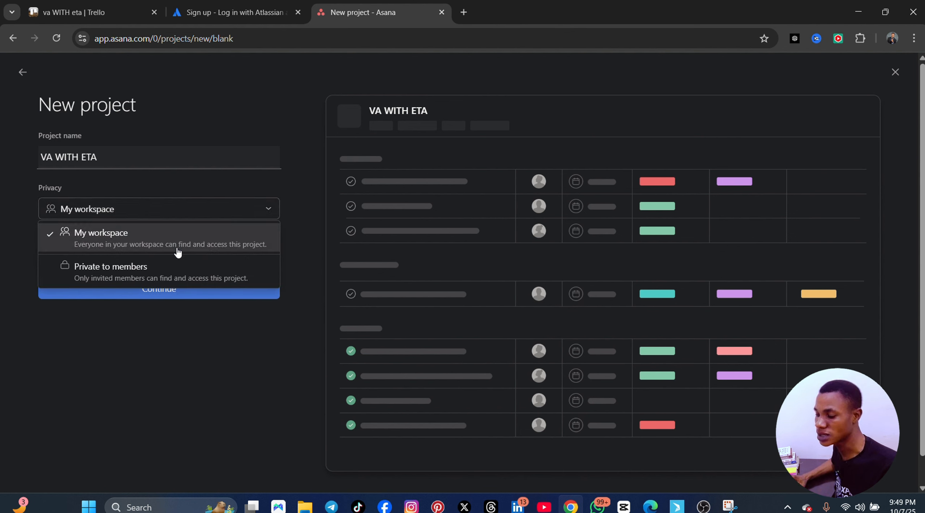
left_click(177, 271)
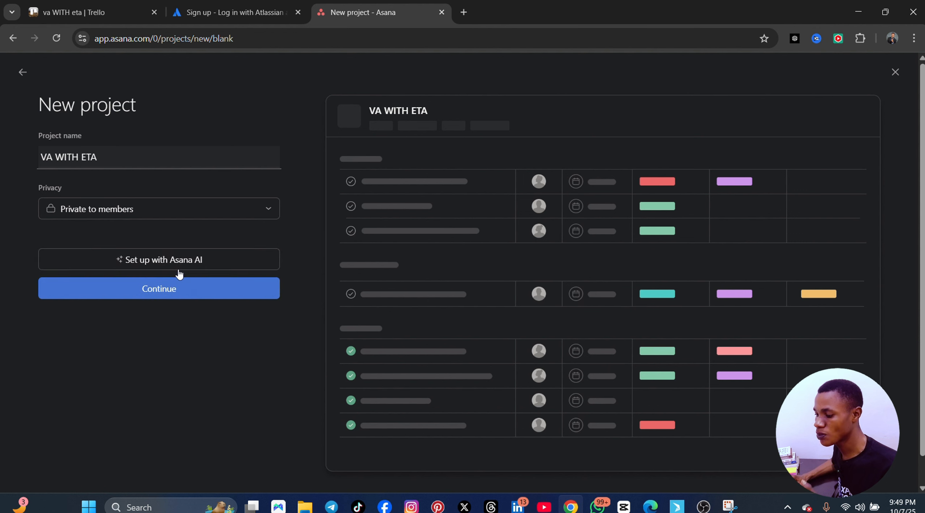
left_click(168, 293)
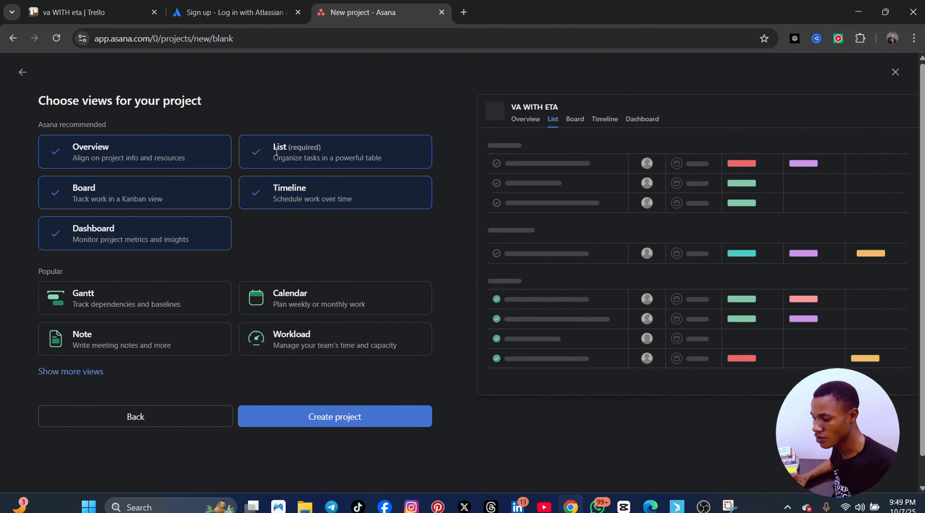
Add the Calendar, Gantt, Note and Workload views to the recommended ones and create the project
scroll(283, 194, "down", 1)
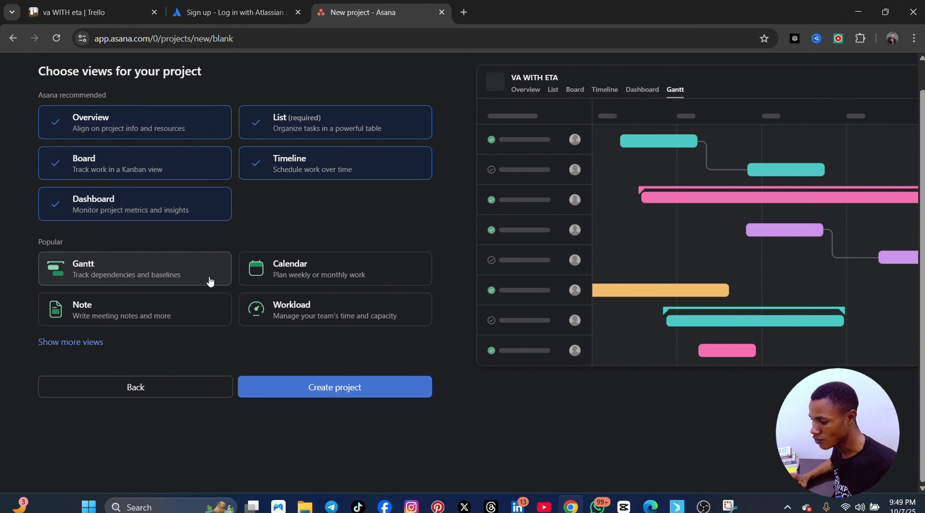
left_click(322, 273)
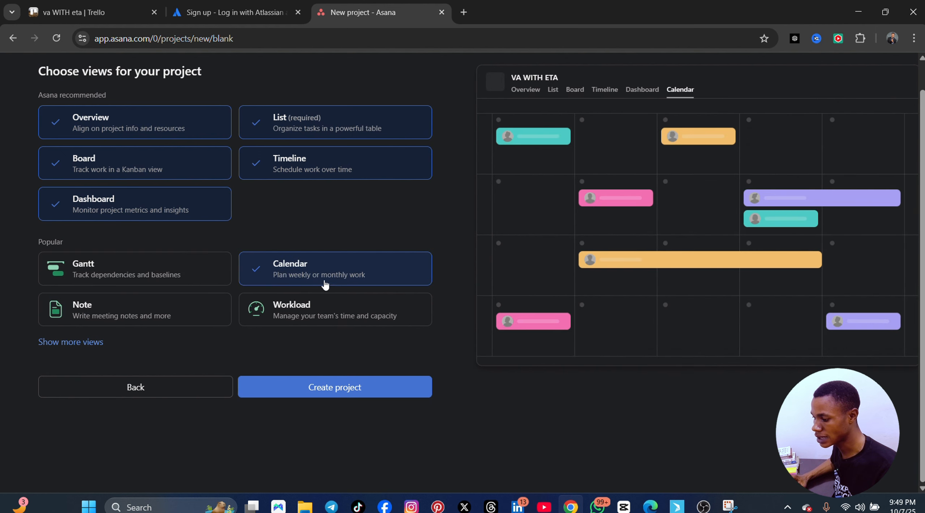
left_click(119, 276)
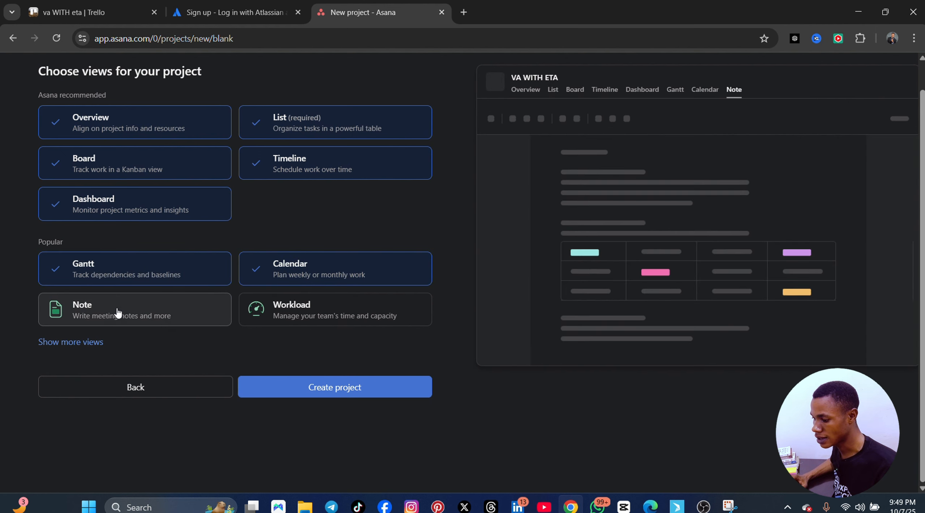
left_click(157, 323)
left_click(285, 325)
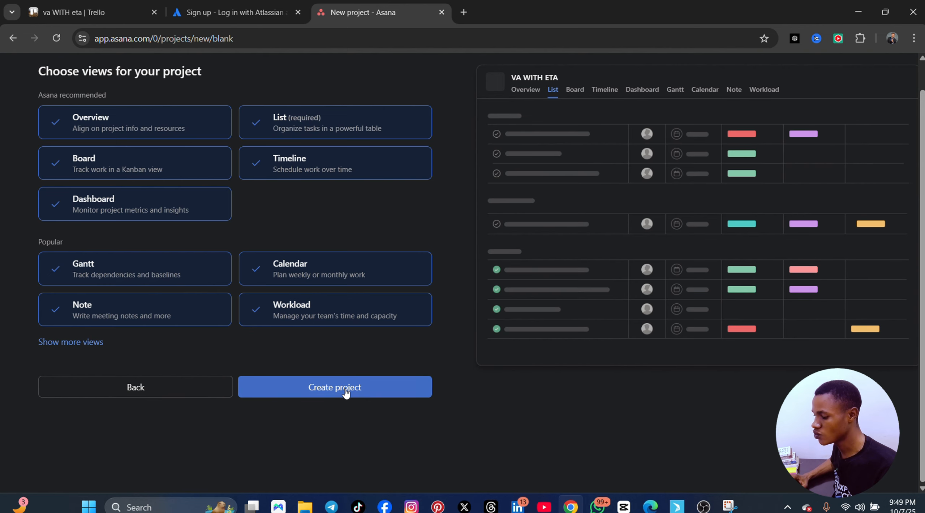
left_click(333, 387)
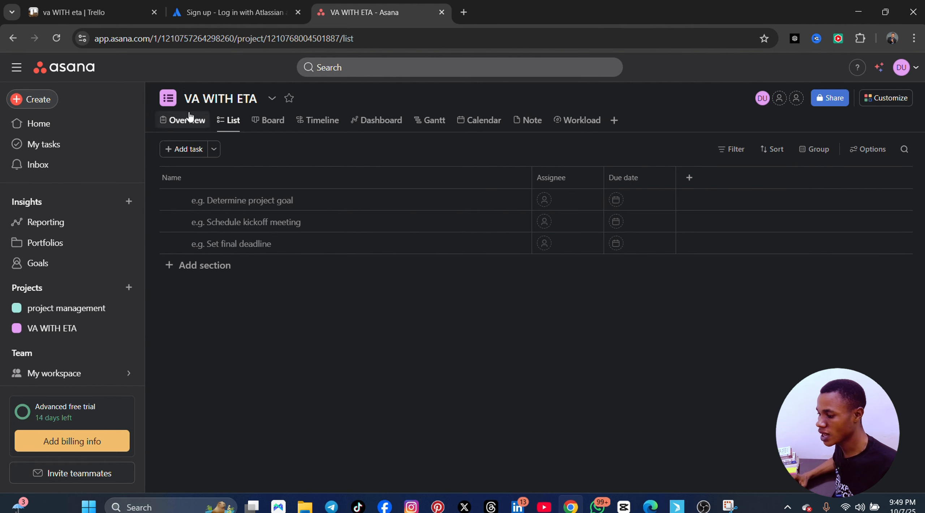
left_click(228, 98)
double_click(229, 98)
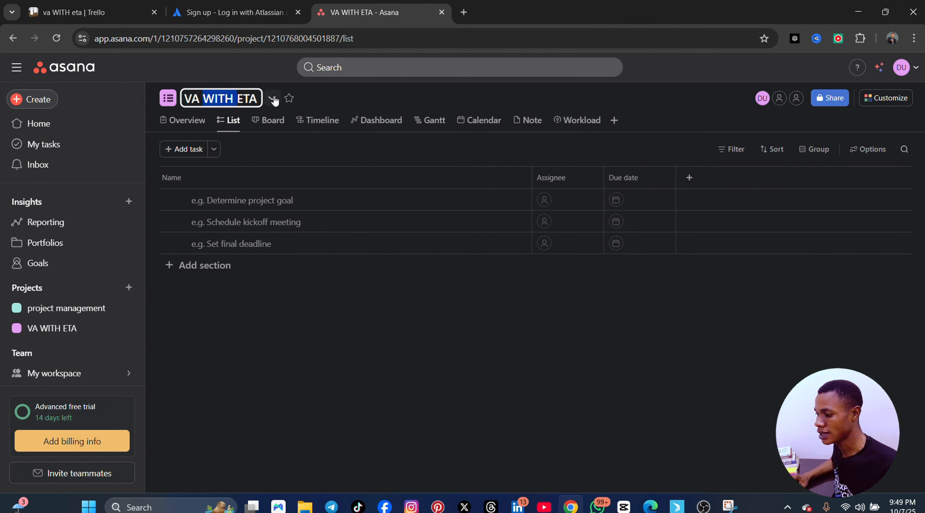
double_click(250, 97)
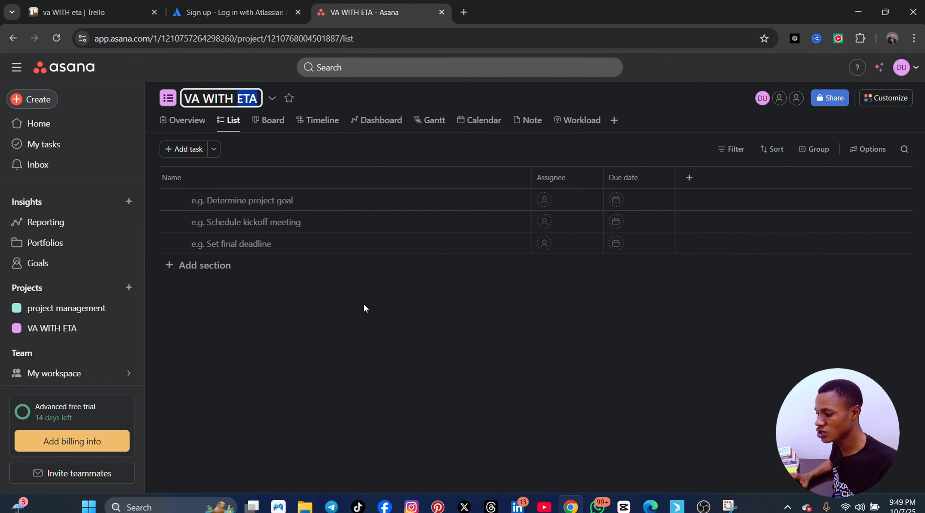
Enter "TO TEACH STASUDENT And ensure the gets jobs" as the project description in the project's overview
left_click(184, 123)
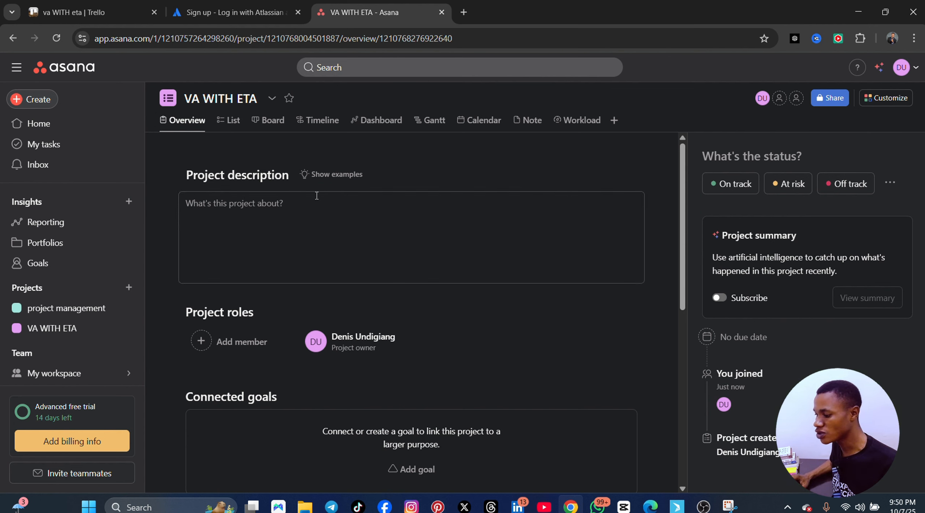
left_click(250, 211)
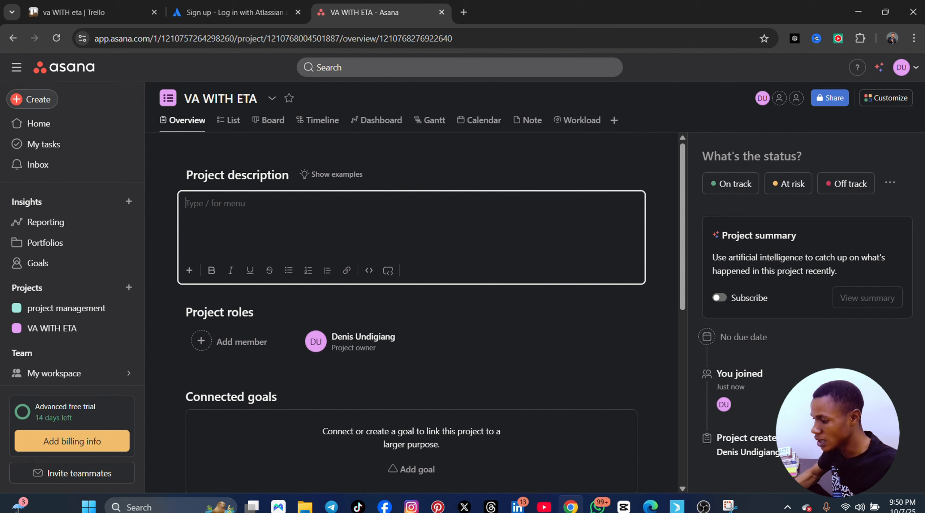
type("TO")
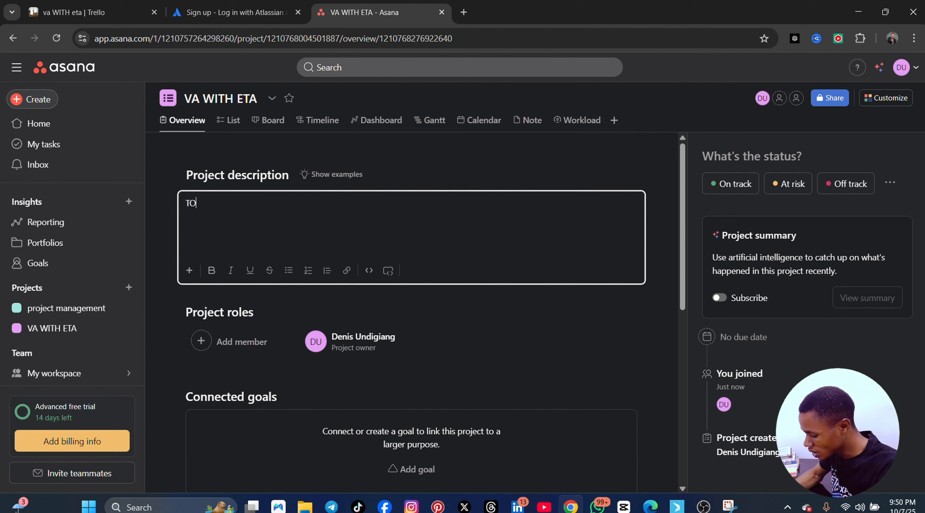
type(" TEACH STASU")
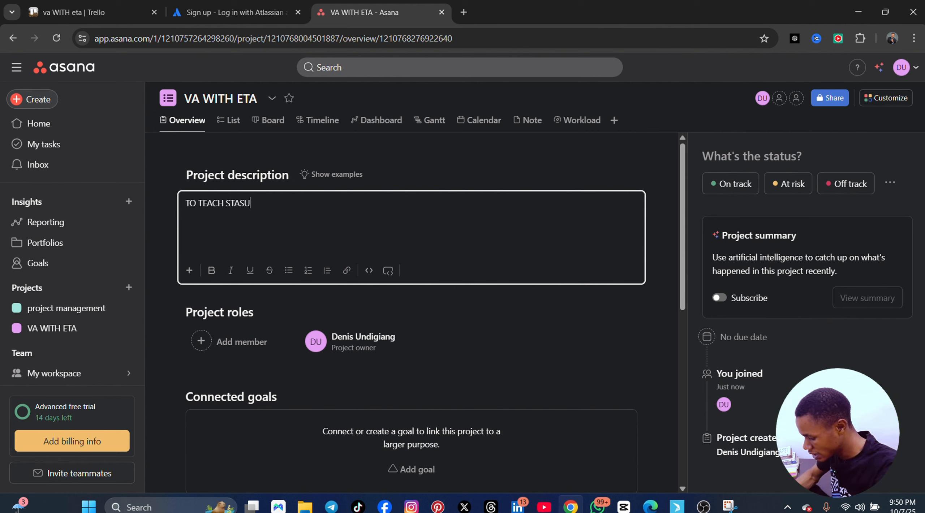
type("DENT And ")
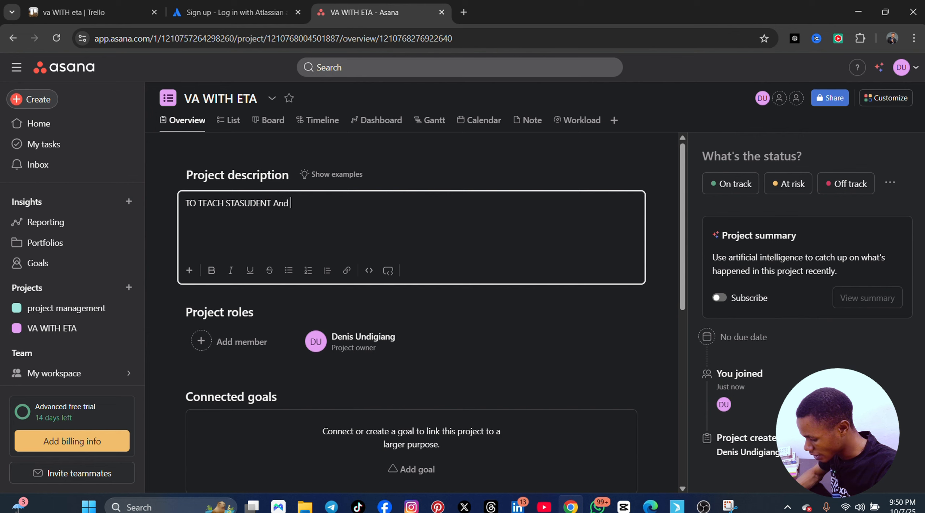
type("ensure the get")
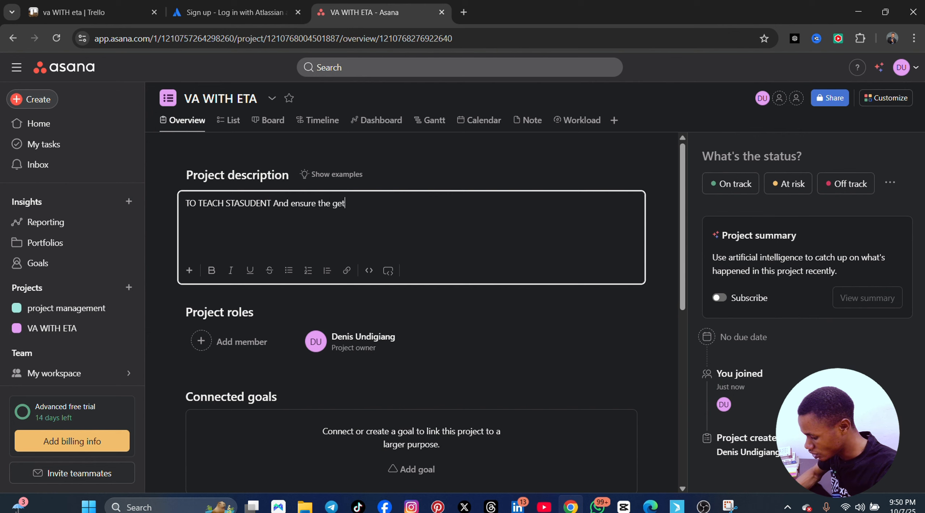
type("s hobs")
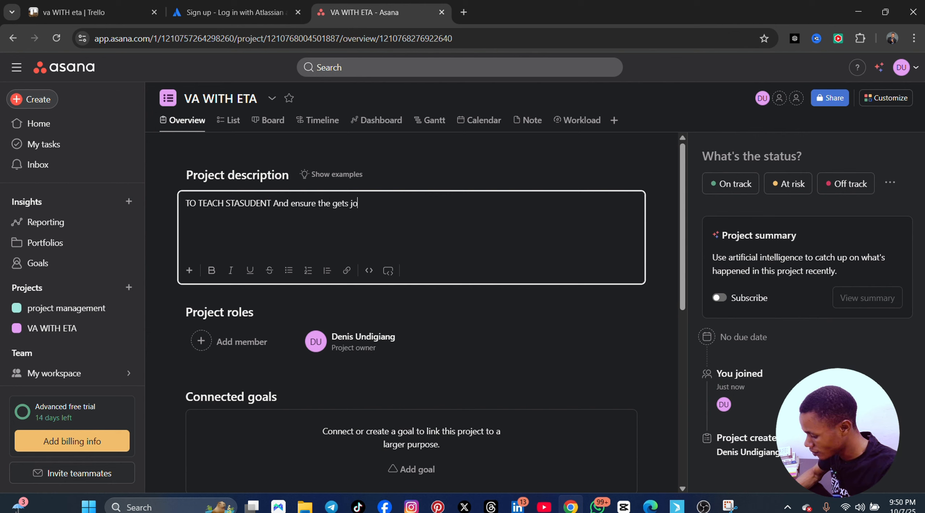
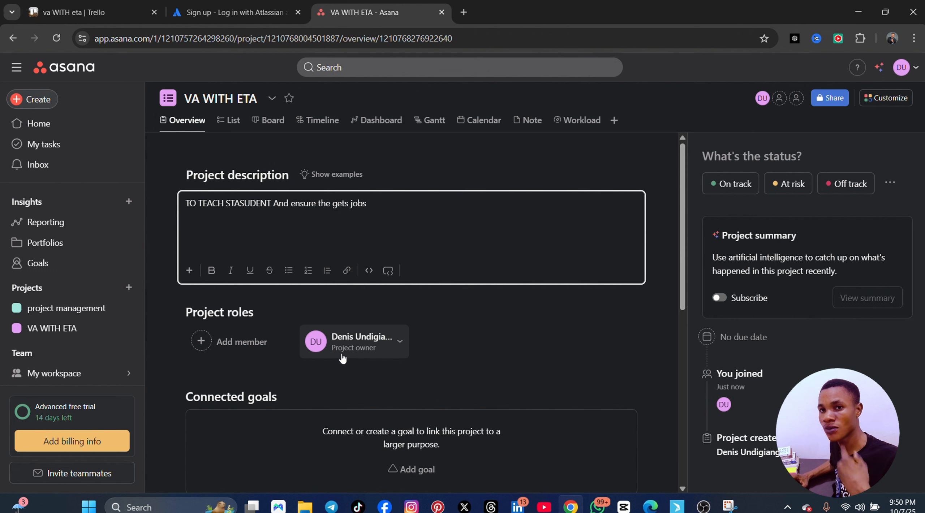
Switch the project to the list view and add a task named "day one introdcution to va"
scroll(374, 401, "down", 5)
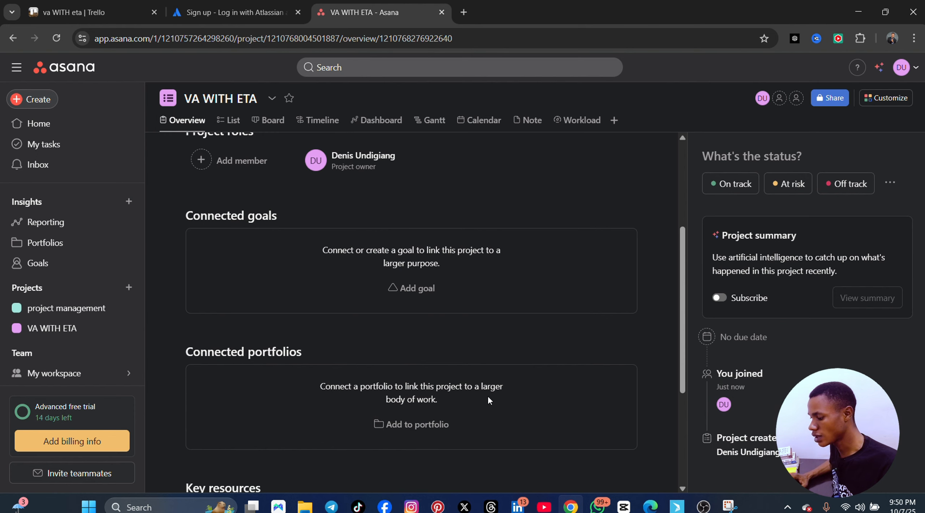
scroll(488, 396, "up", 5)
left_click(238, 125)
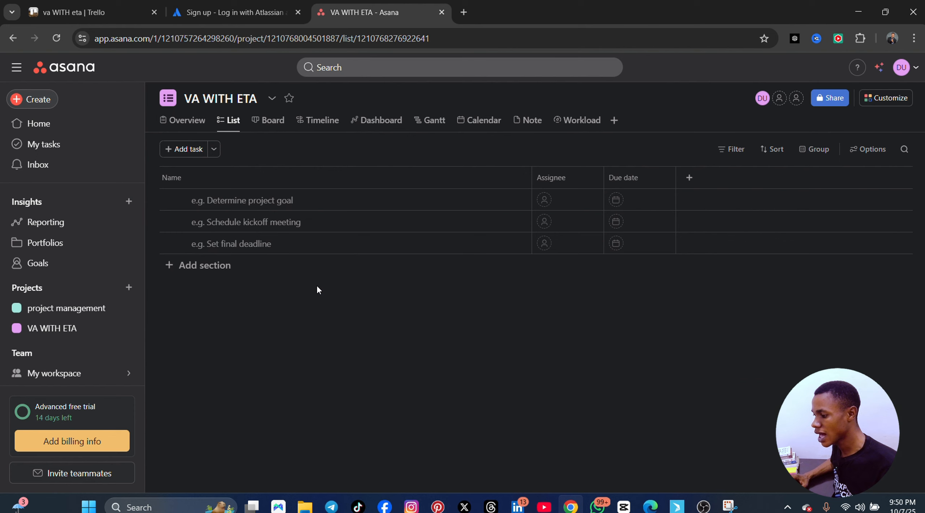
left_click(185, 152)
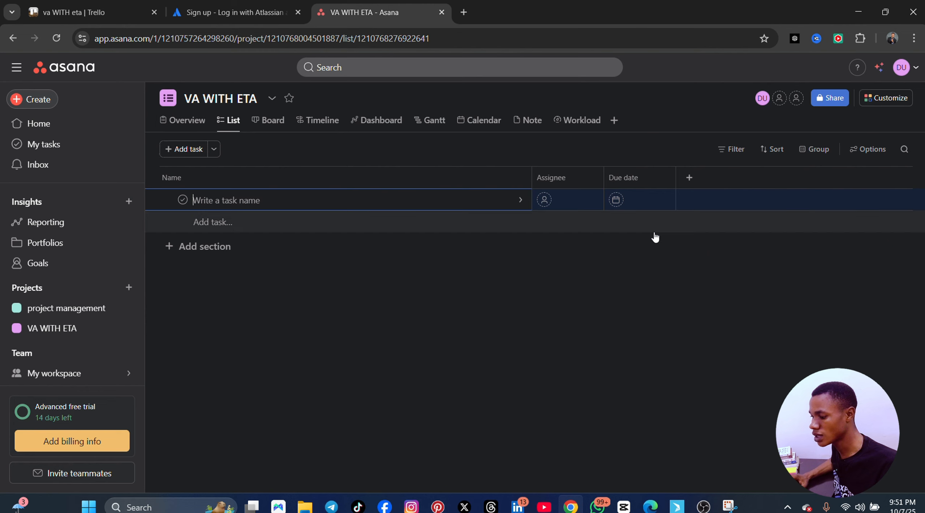
type("d")
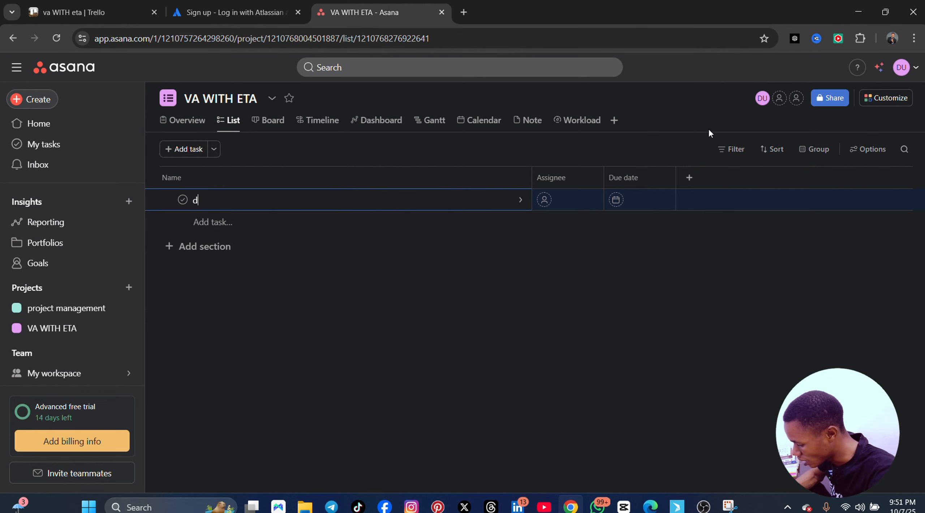
type("ay one i")
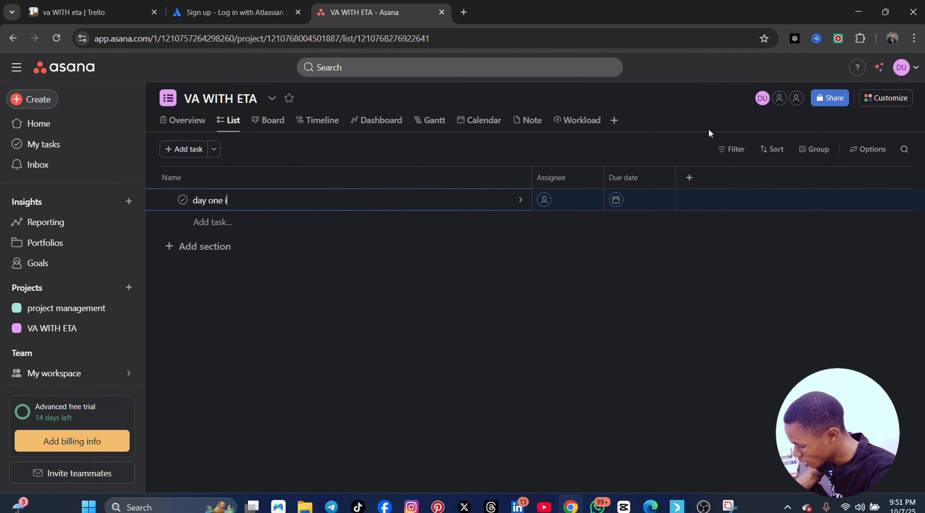
type("ntrodyc")
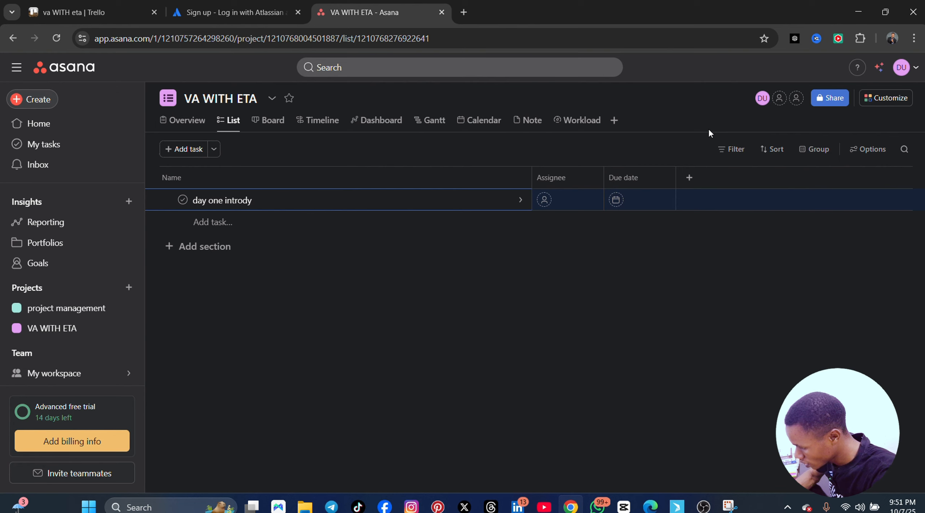
type("ion to va")
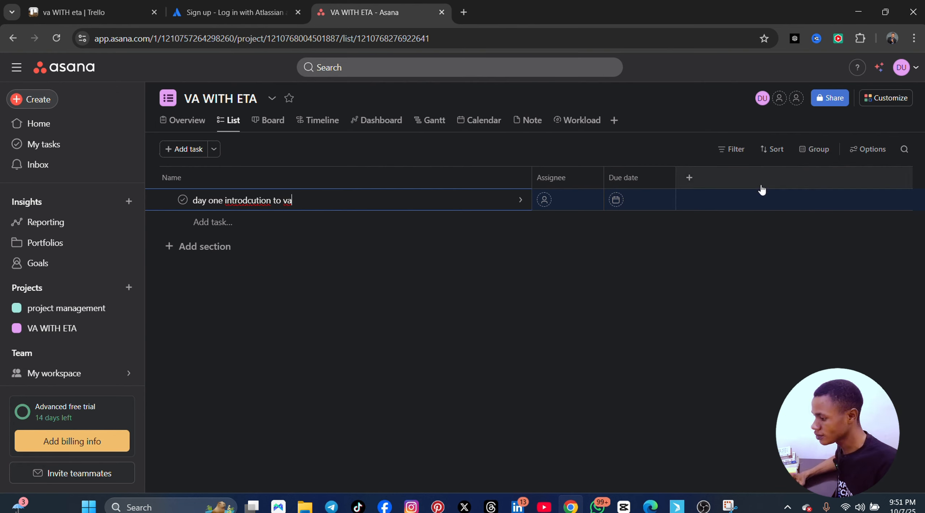
left_click(404, 268)
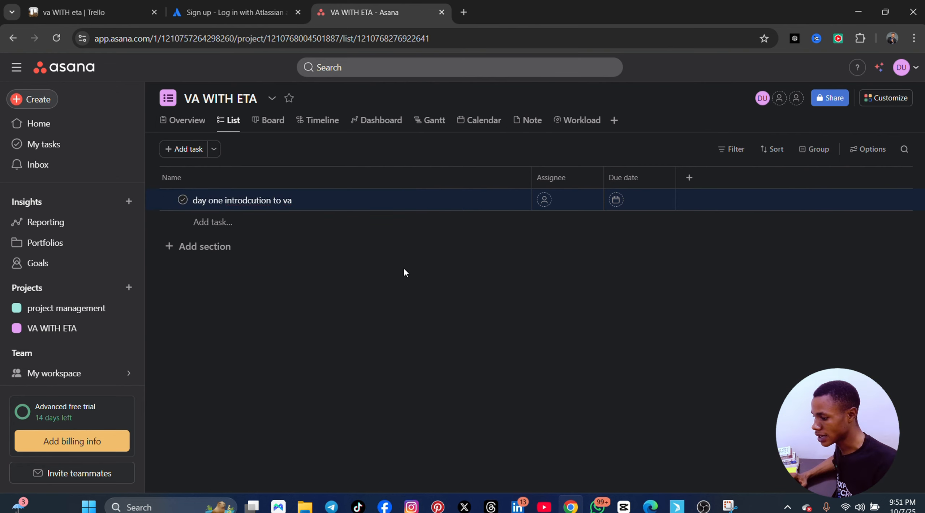
Add a section named "day 2 google workspsce tools" below the first task
left_click(213, 254)
type("day ")
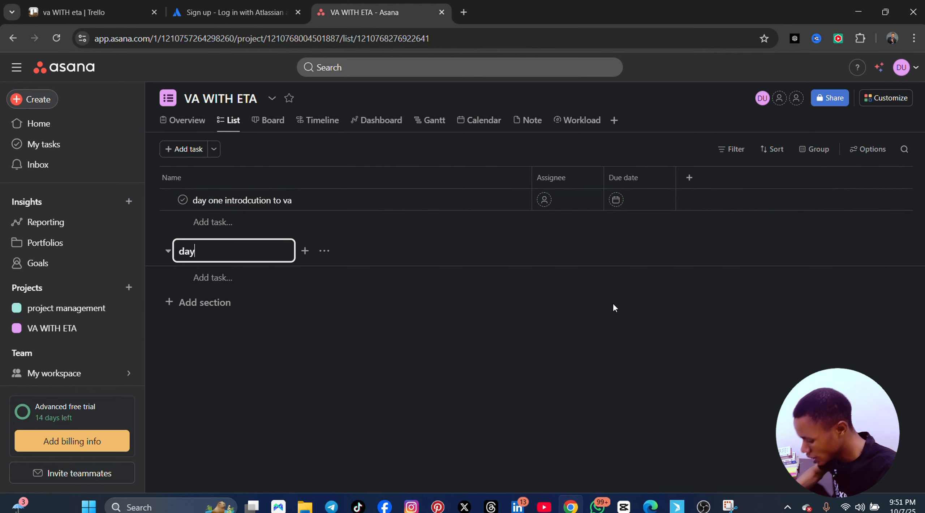
type("2 g")
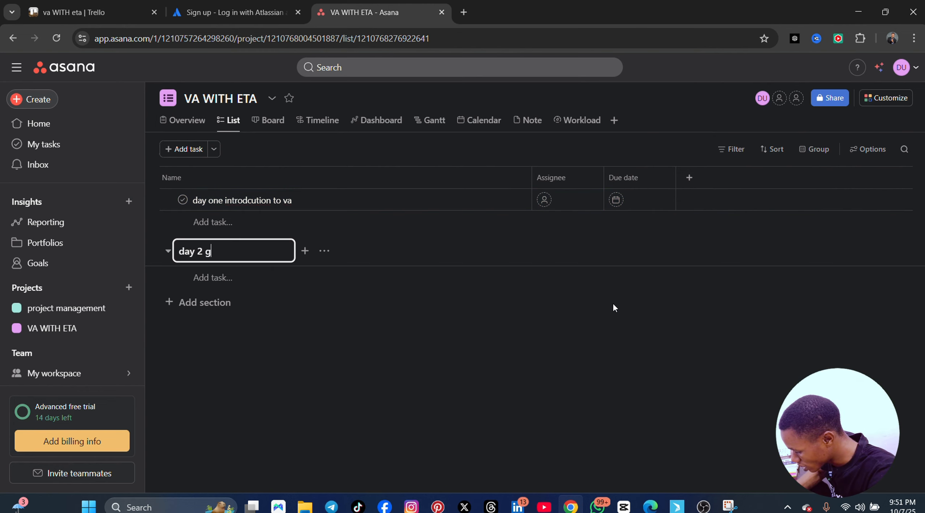
type("oogle worksp")
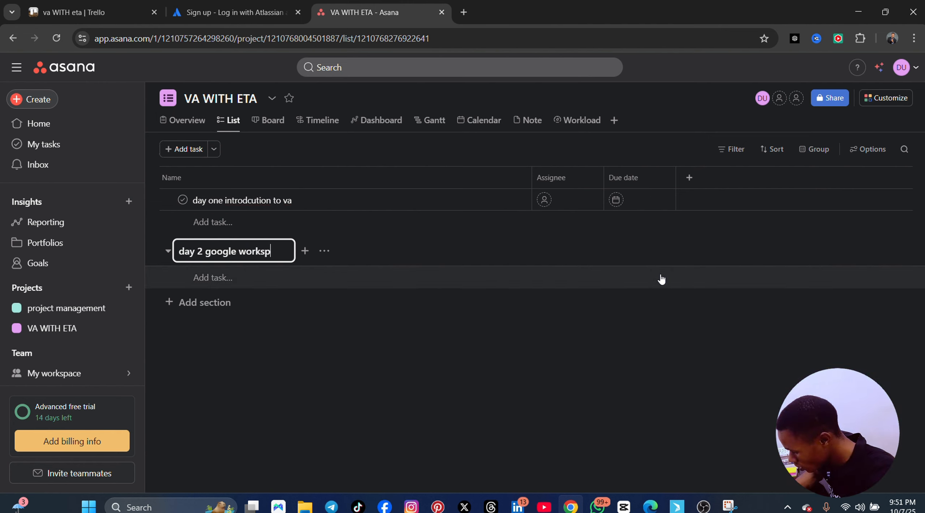
type("sce tion")
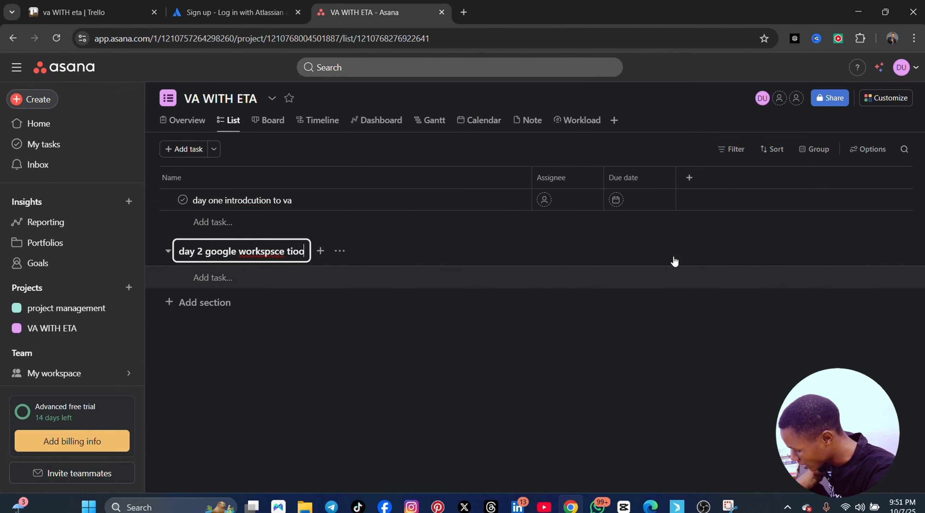
key("BackSpace")
key("BackSpace")
key("BackSpace")
type("oolsd")
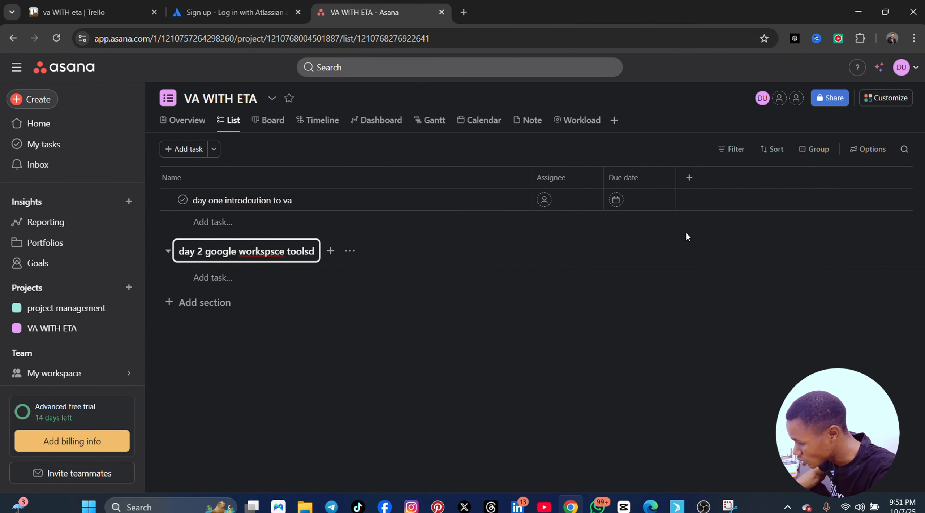
key("BackSpace")
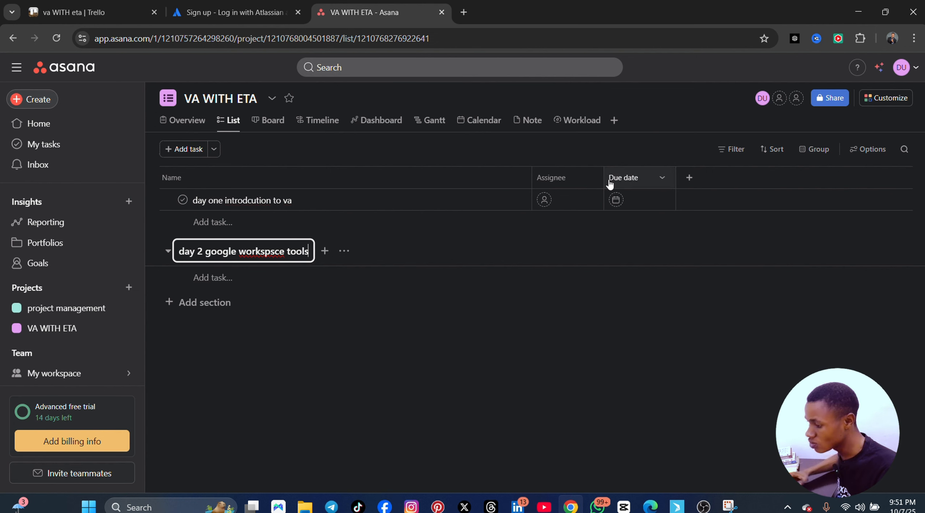
Add a section named "day 3 travel" below the Google tools section
left_click(228, 310)
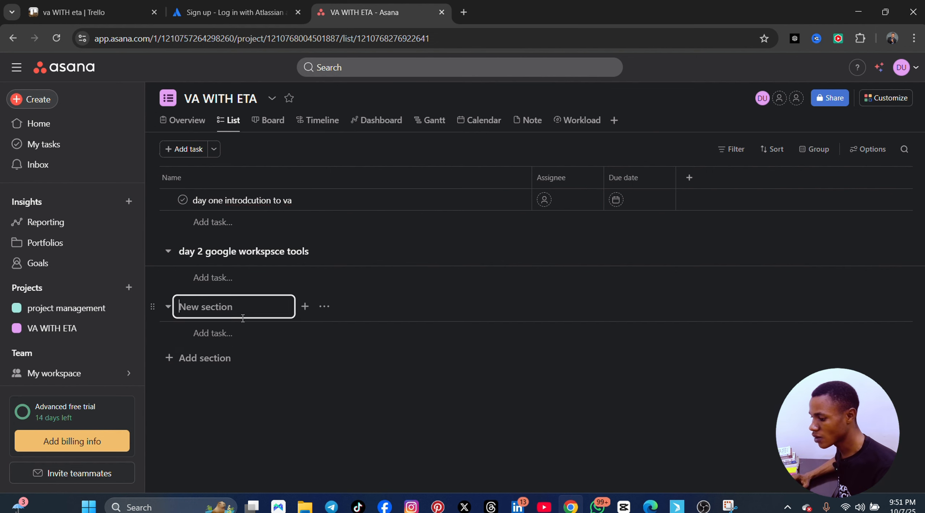
type("day 3 ")
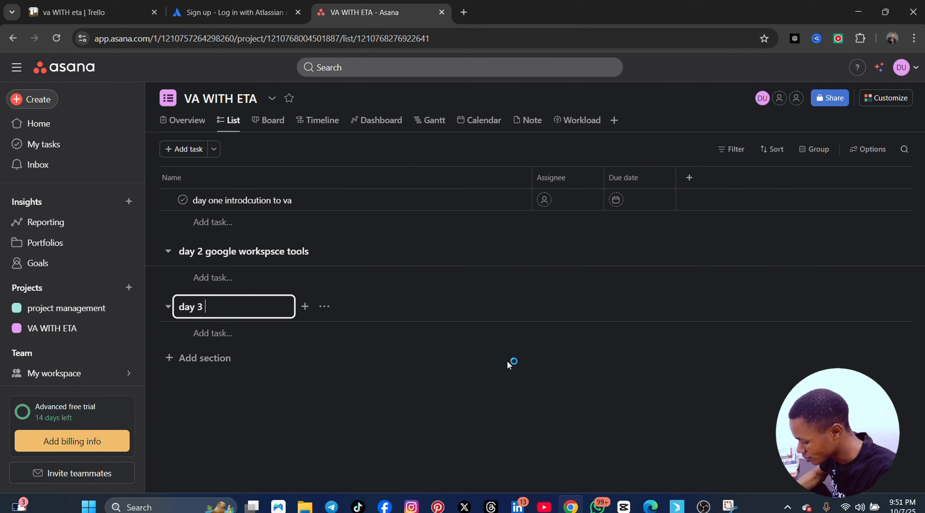
type("p")
key("BackSpace")
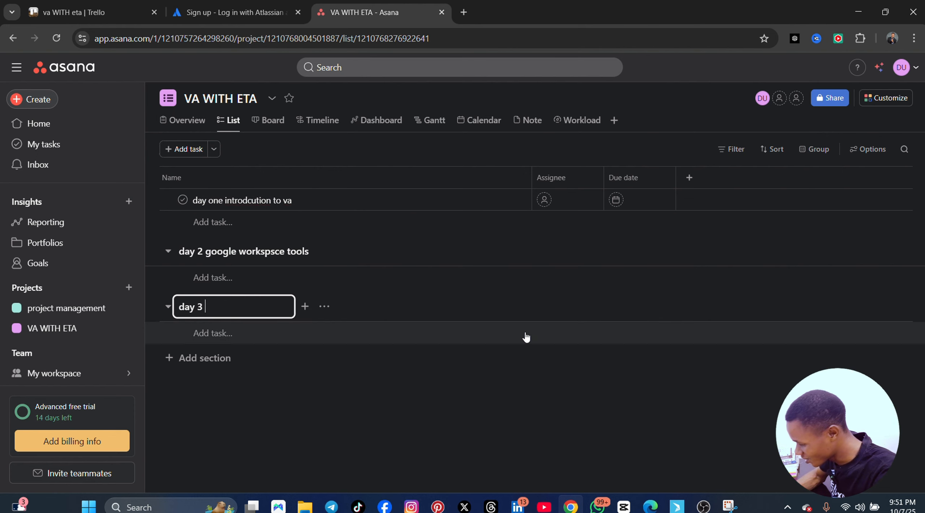
type("t")
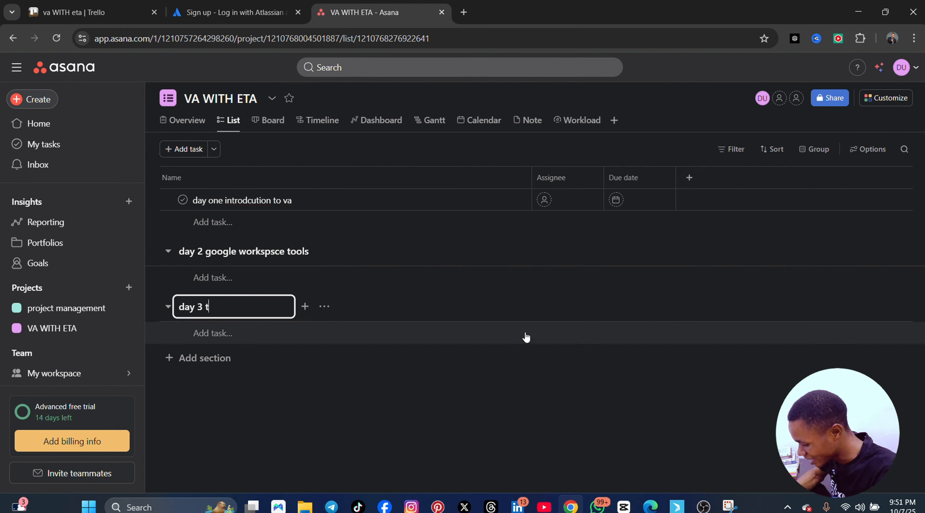
type("ravel")
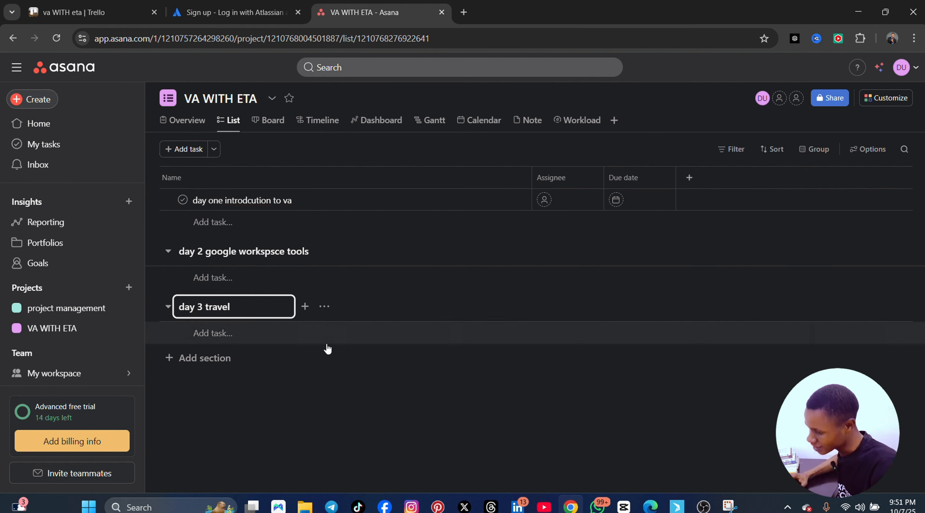
Add a section named "data entry research" below the travel section
left_click(204, 358)
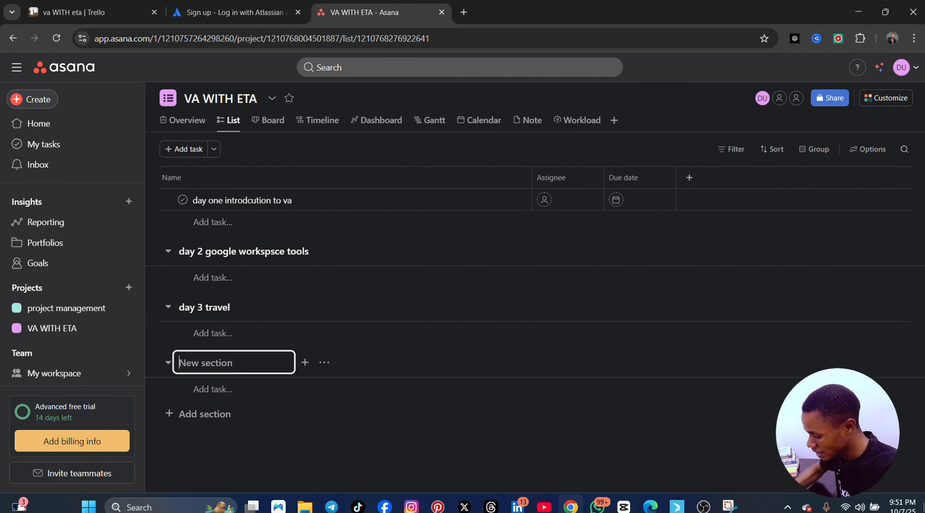
type("data ent")
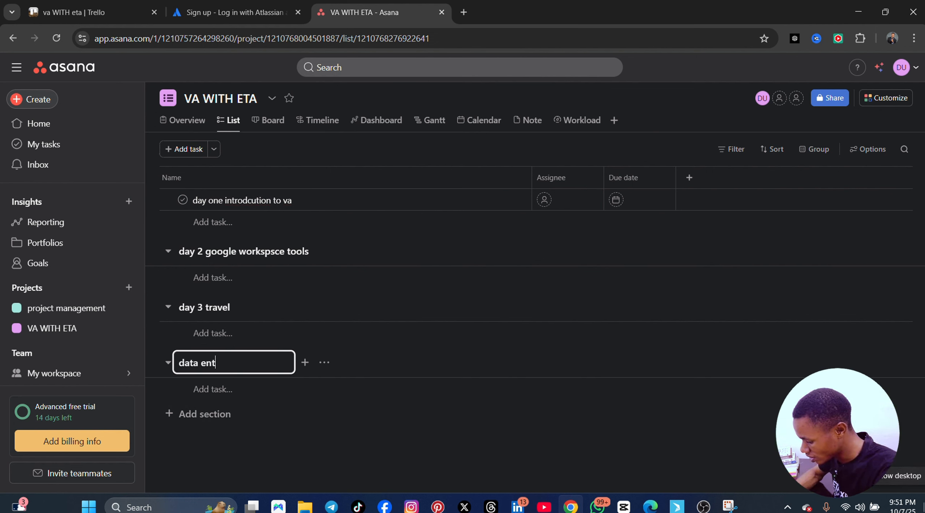
type("ry researc")
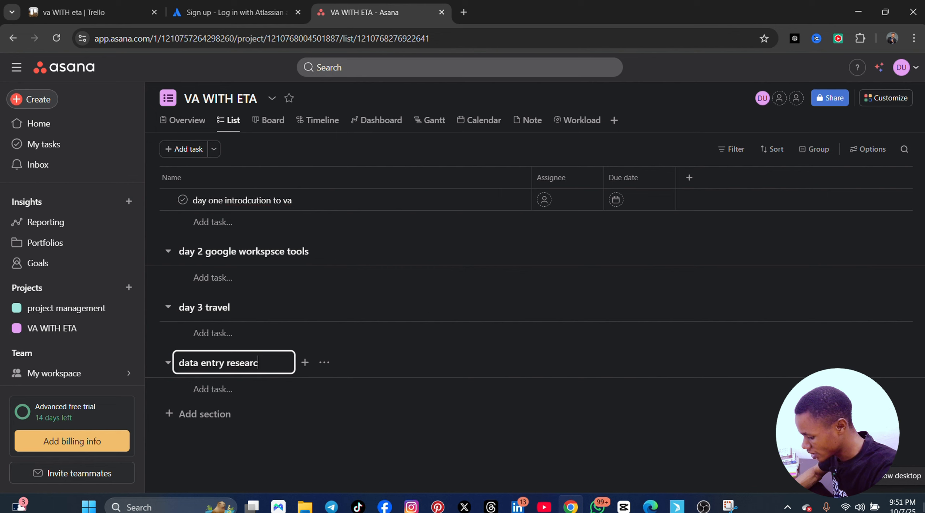
type("h")
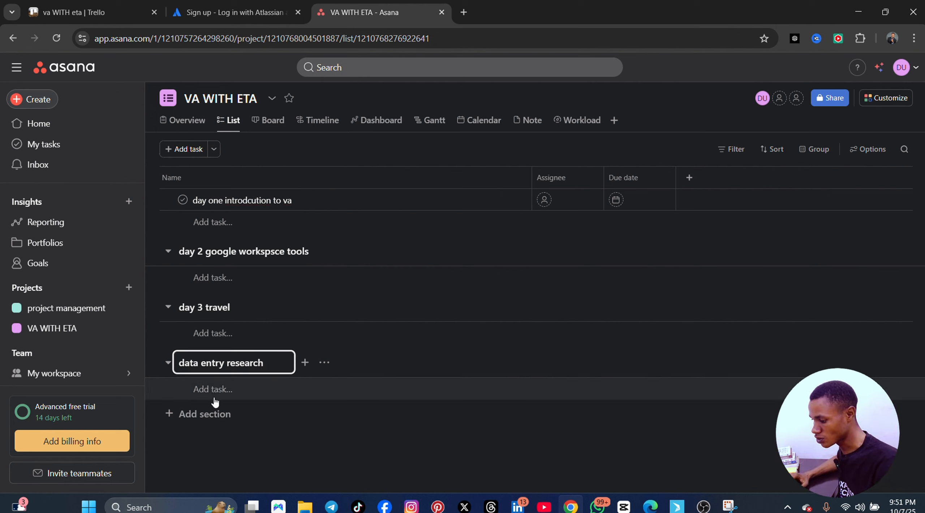
Add two more sections at the end of the list, named "project managemnt" and "portfolio"
left_click(216, 416)
type("p")
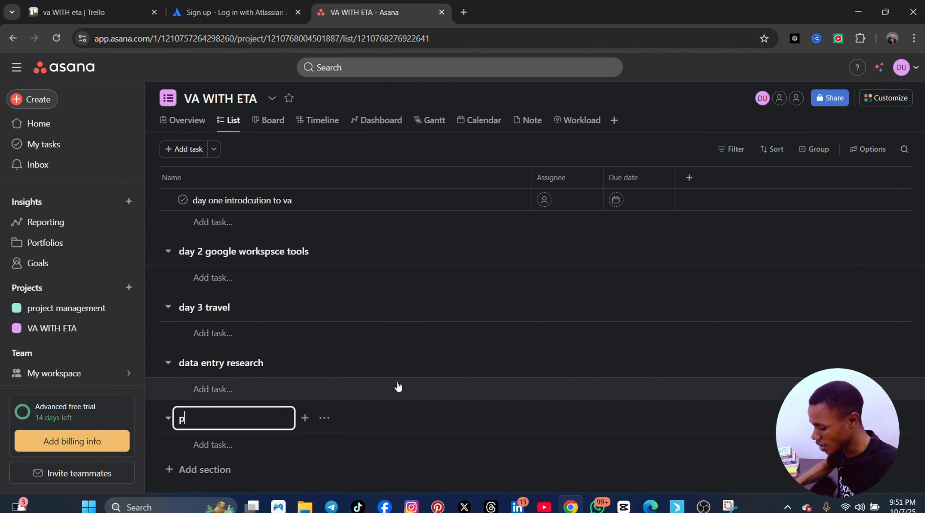
type("roject managemnt")
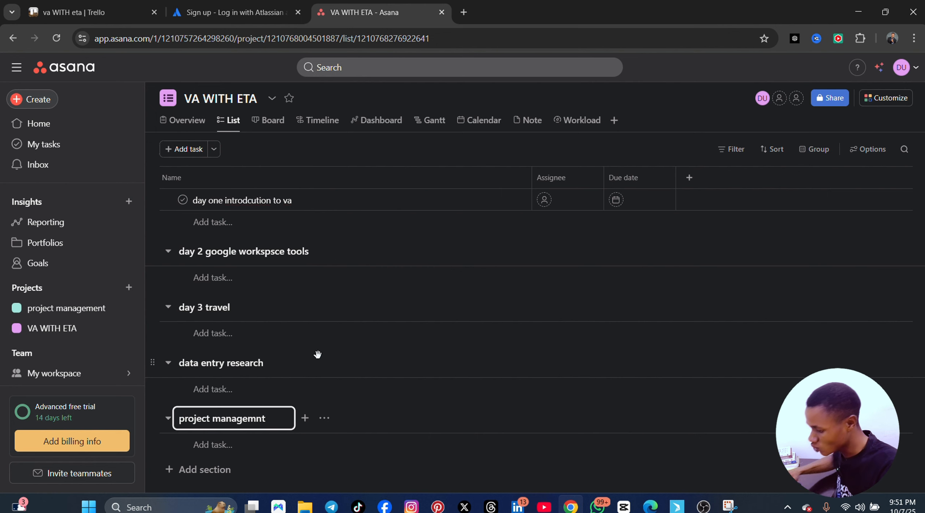
left_click(198, 469)
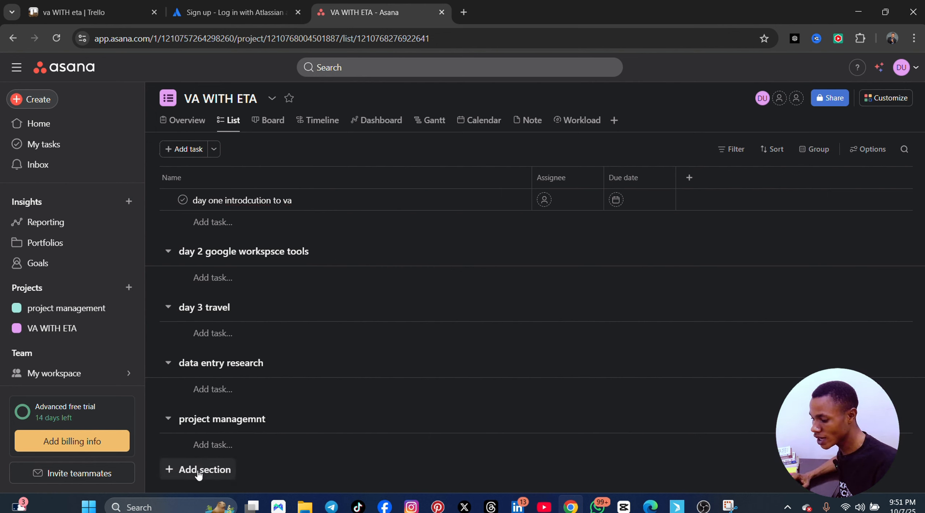
type("portfolio")
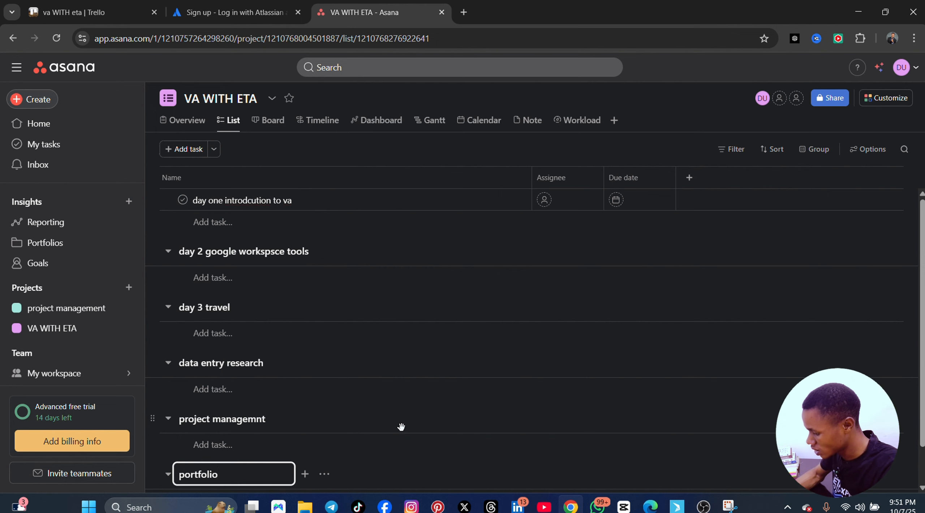
scroll(368, 407, "down", 1)
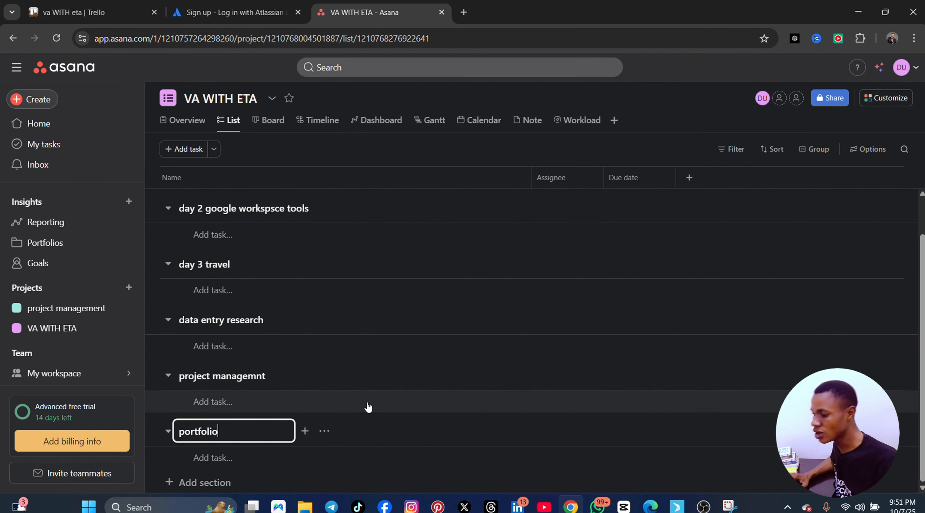
scroll(367, 404, "up", 1)
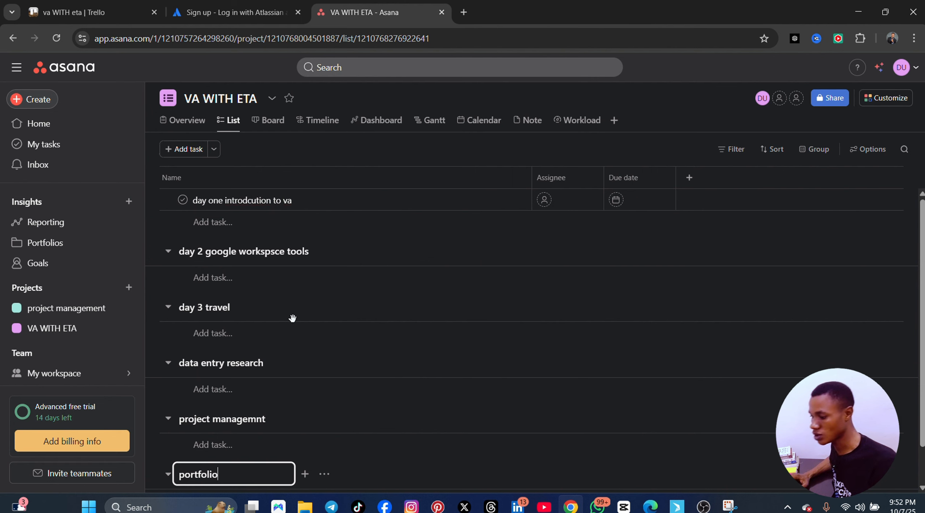
Add another task directly below "day one introdcution to va" and begin its name with "so"
left_click(209, 222)
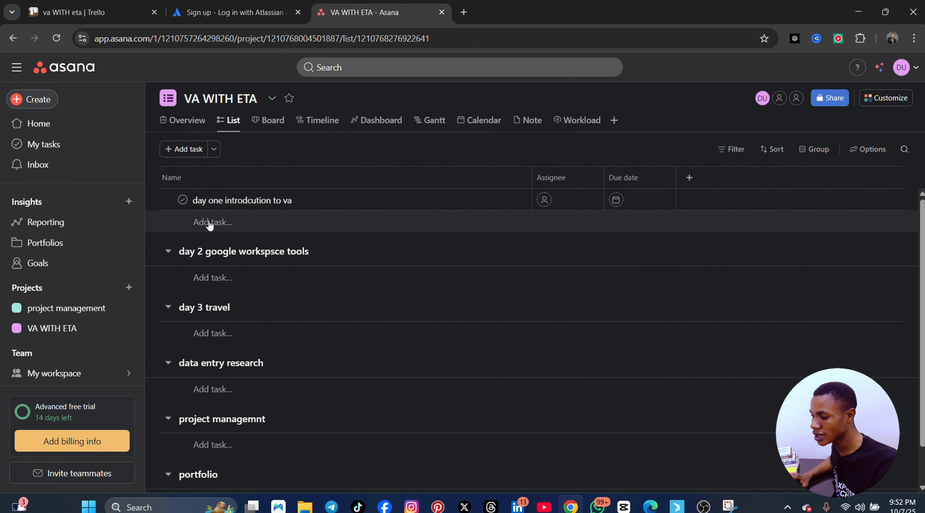
type("so")
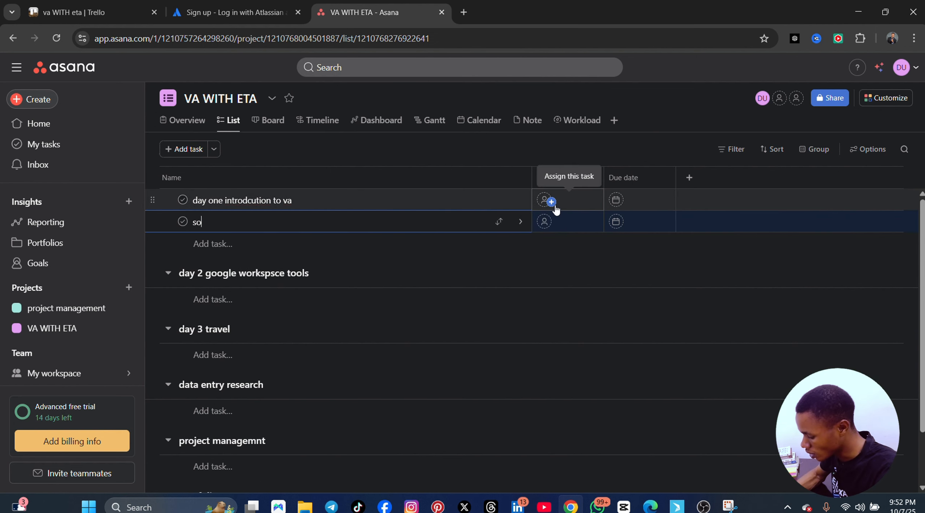
Name the new task in the first section "soft soft skills" and add a "hardskills" task below it
type("ft soft ")
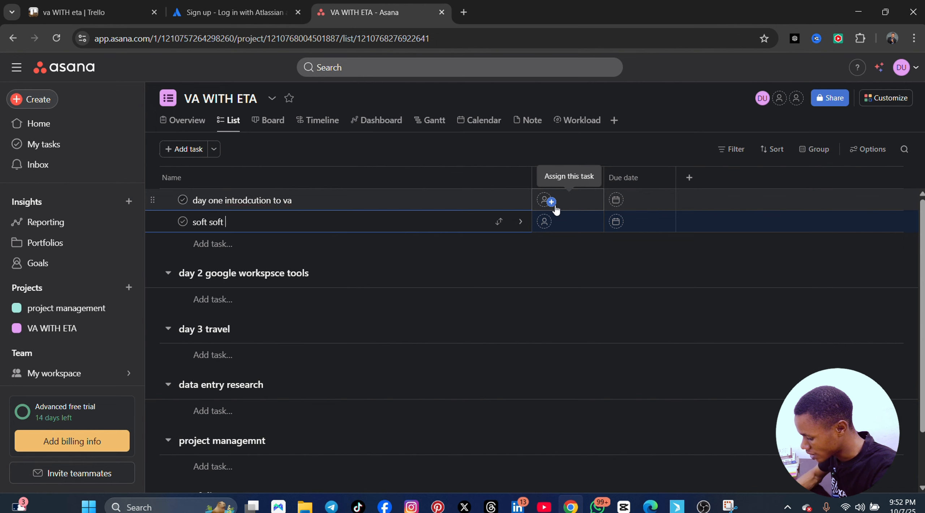
type("skills")
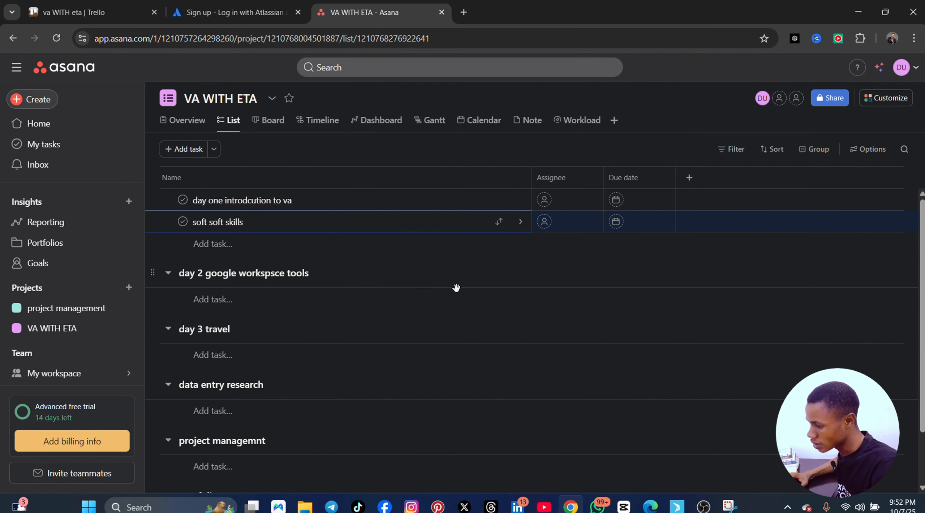
left_click(214, 245)
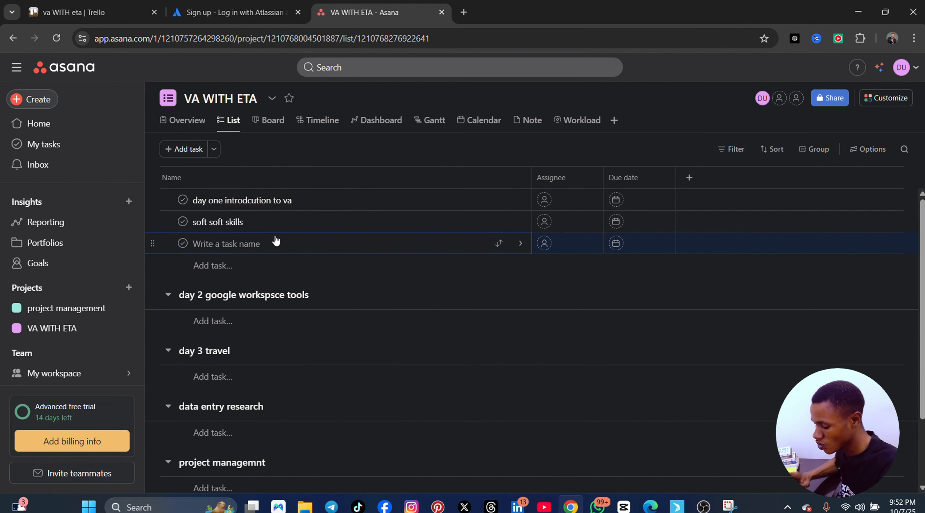
type("hards")
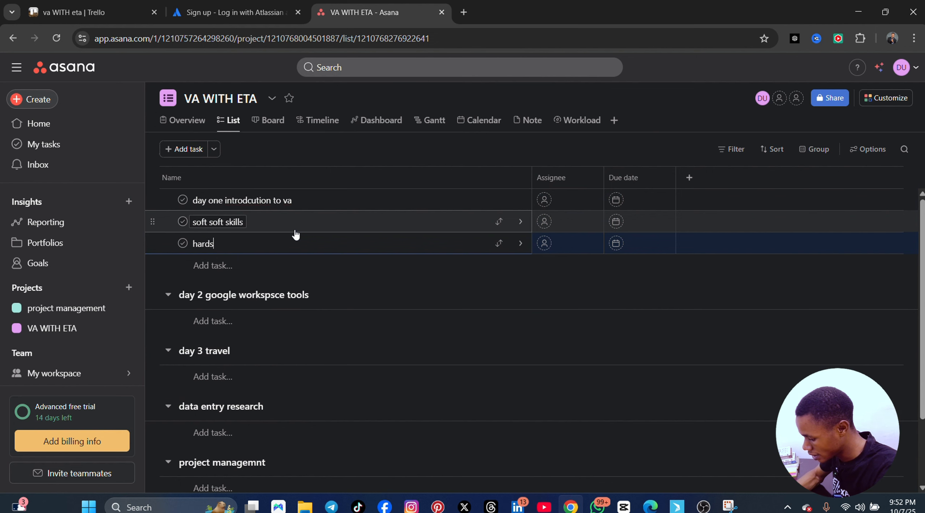
type("kills")
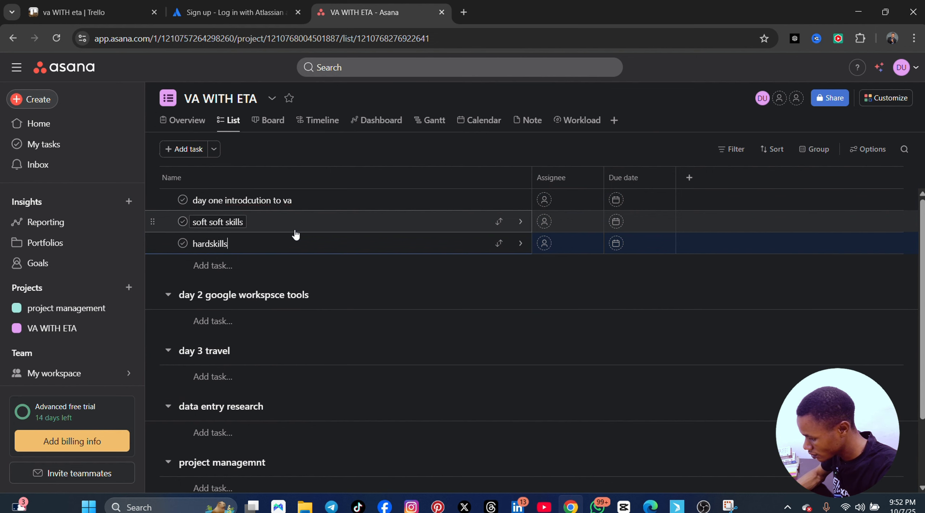
Add the tasks "communication" and "time managemnt" below "hardskills" in the first section
left_click(221, 269)
type("communic")
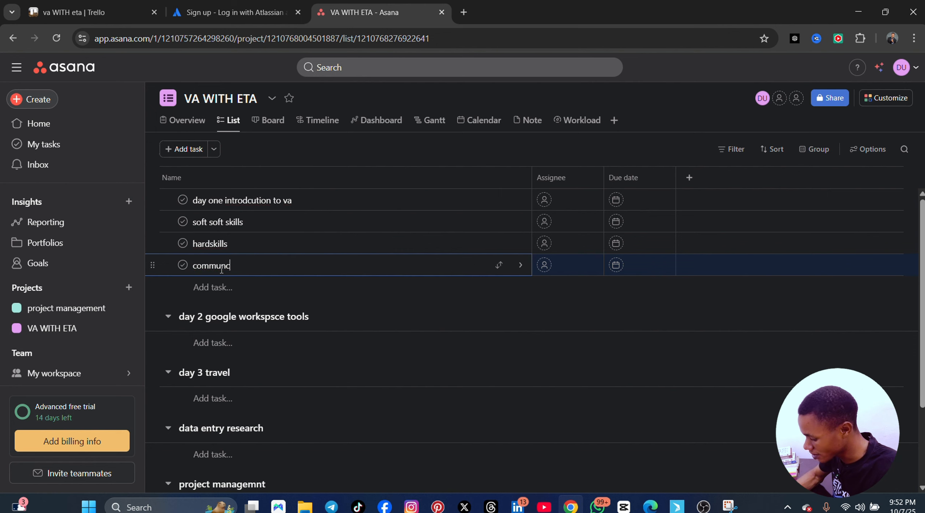
type("atio")
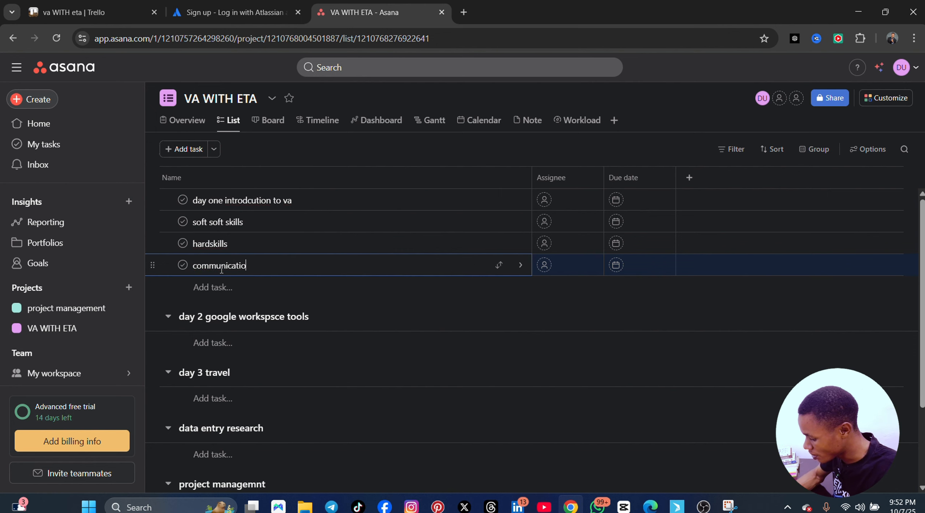
type("n")
left_click(219, 294)
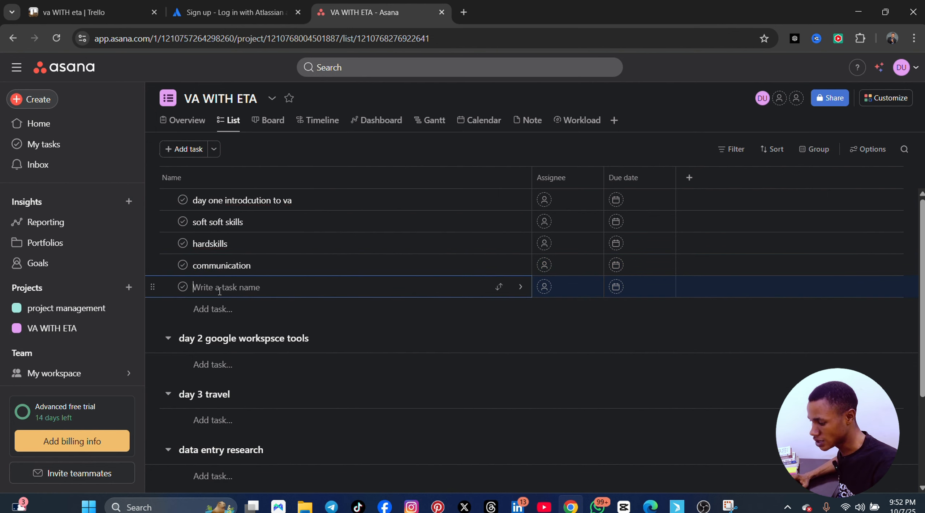
type("time managemntr")
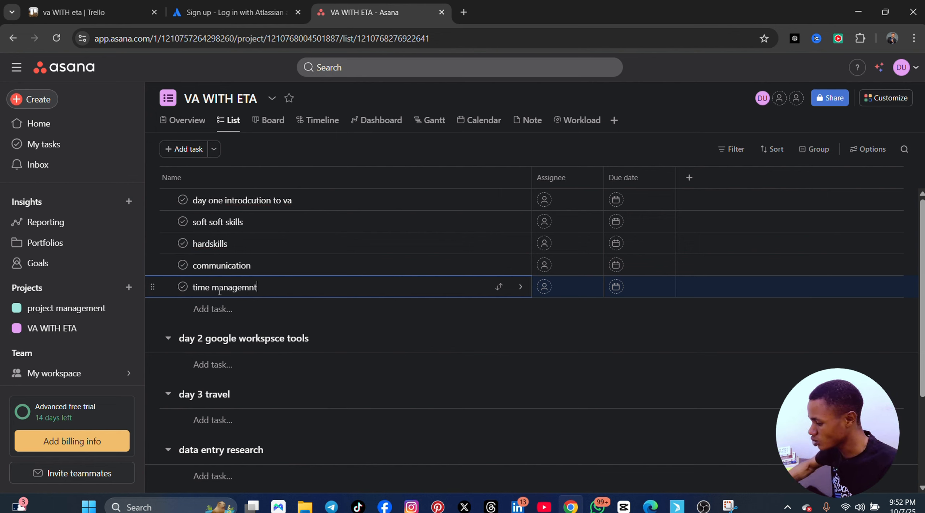
Add the tasks "google slides" and "google docs" to the "day 2 google workspsce tools" section
left_click(226, 364)
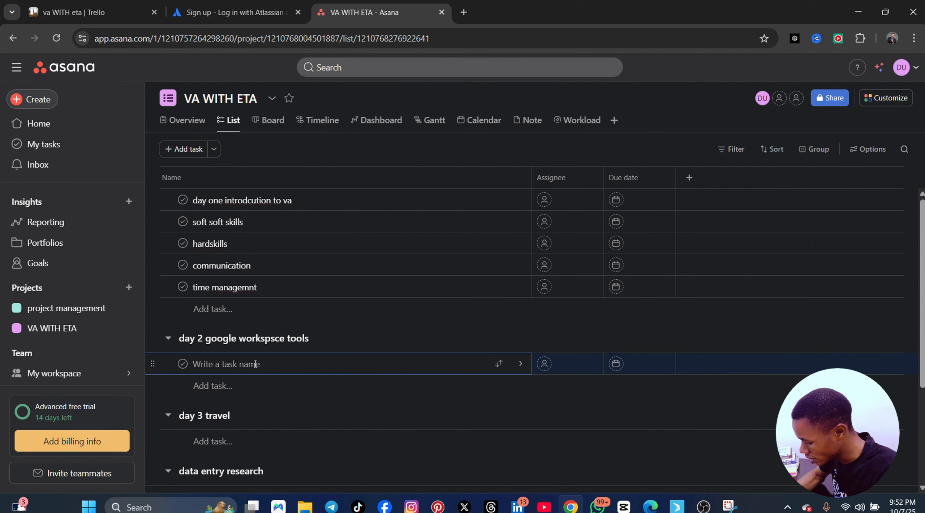
type("google")
type("slides")
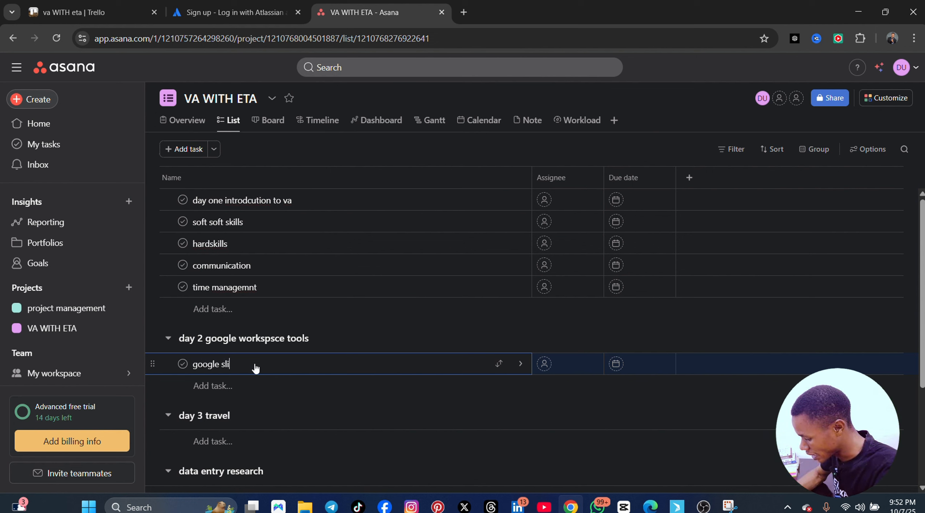
left_click(252, 384)
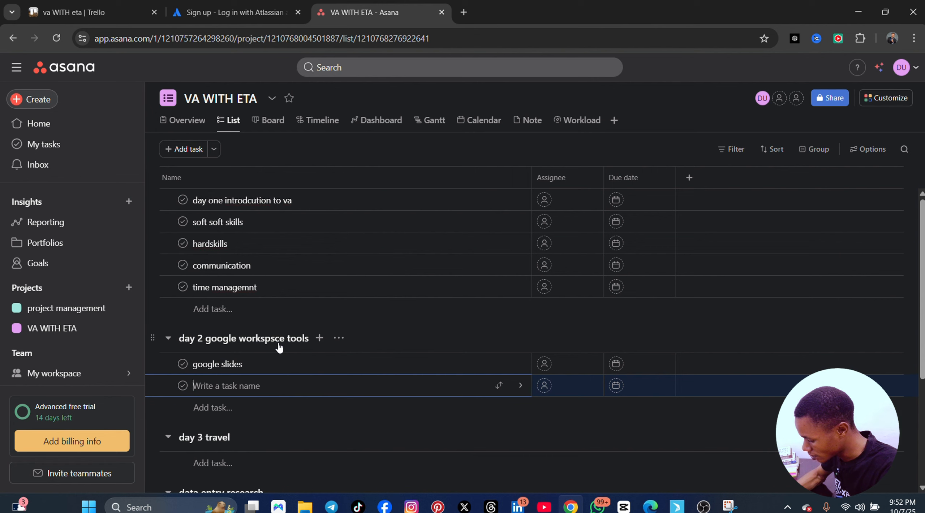
type("ms")
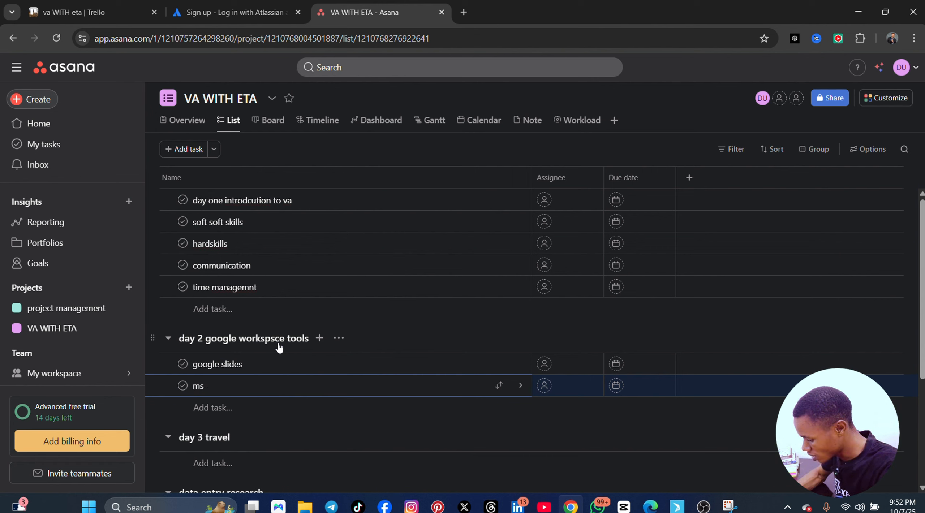
key("BackSpace")
type("google docs")
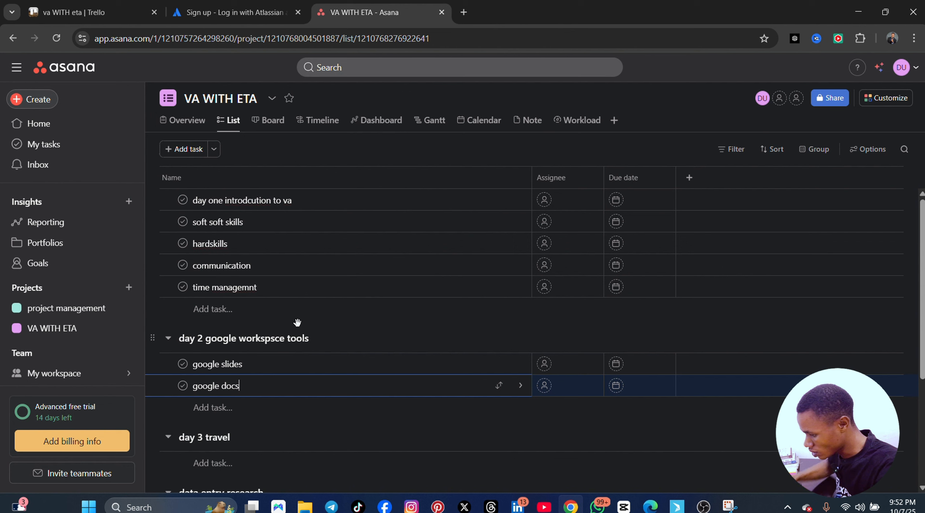
Add the tasks "drive" and "google sheet" below "google docs" in the day 2 section
left_click(213, 407)
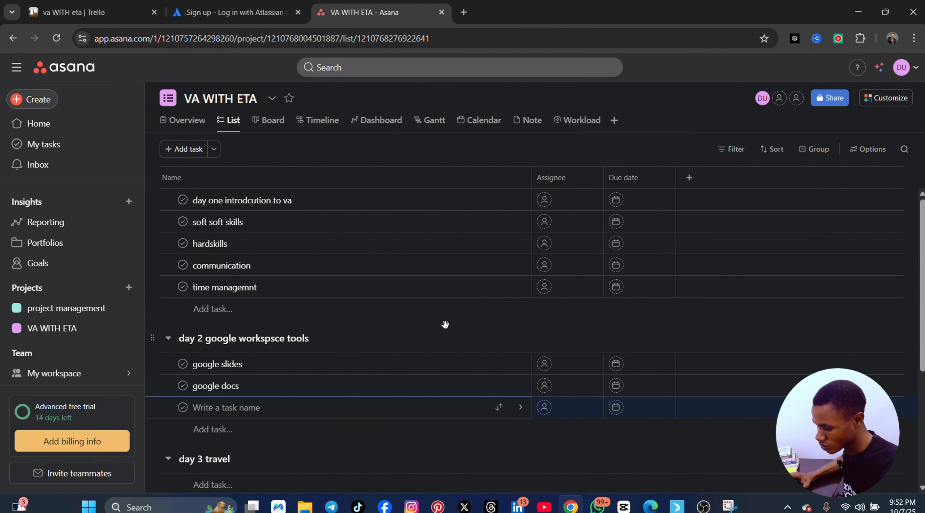
type("drive")
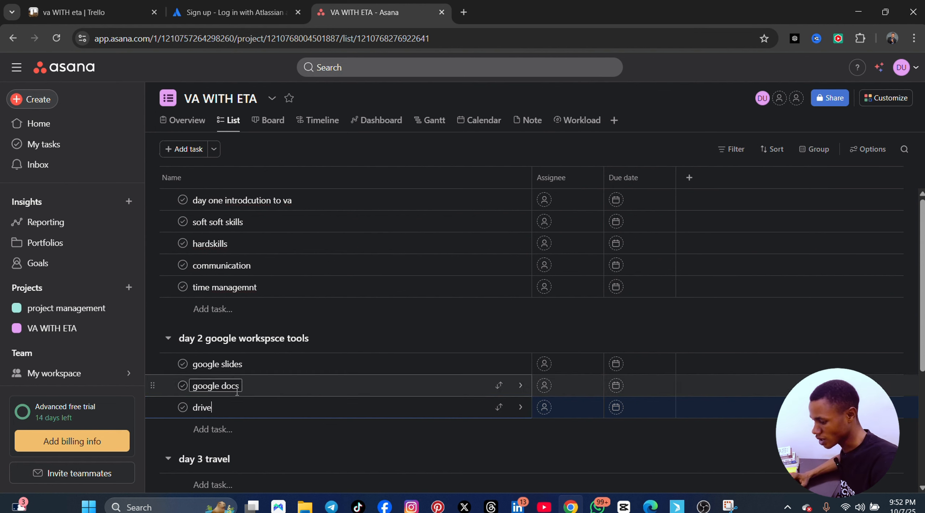
left_click(215, 430)
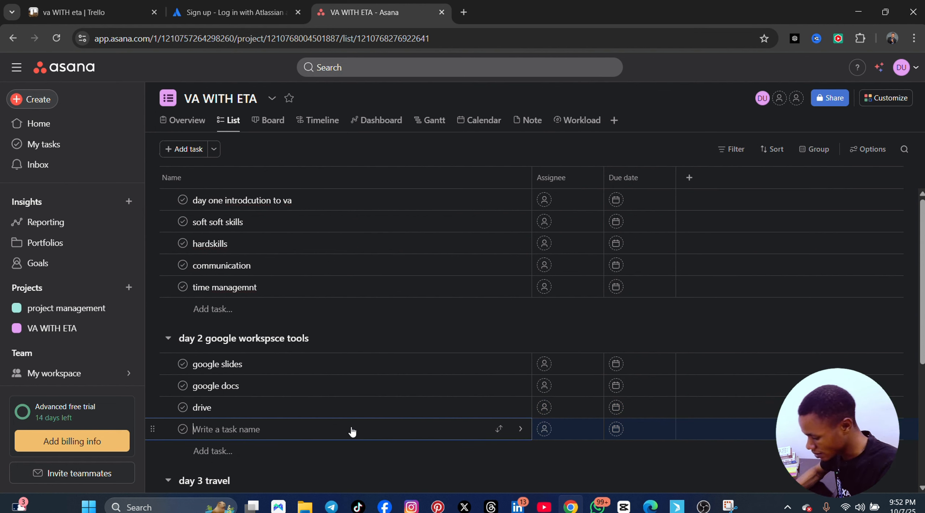
type("sg")
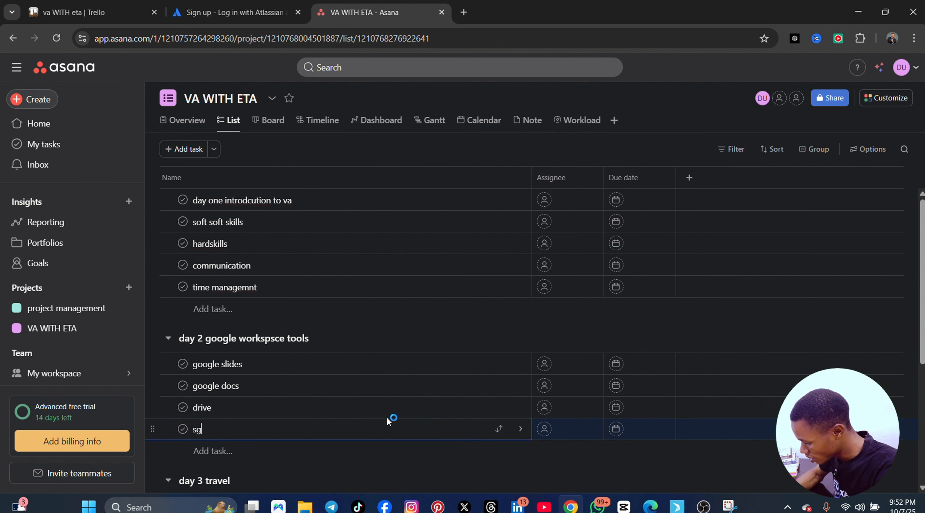
key("BackSpace")
type("google s")
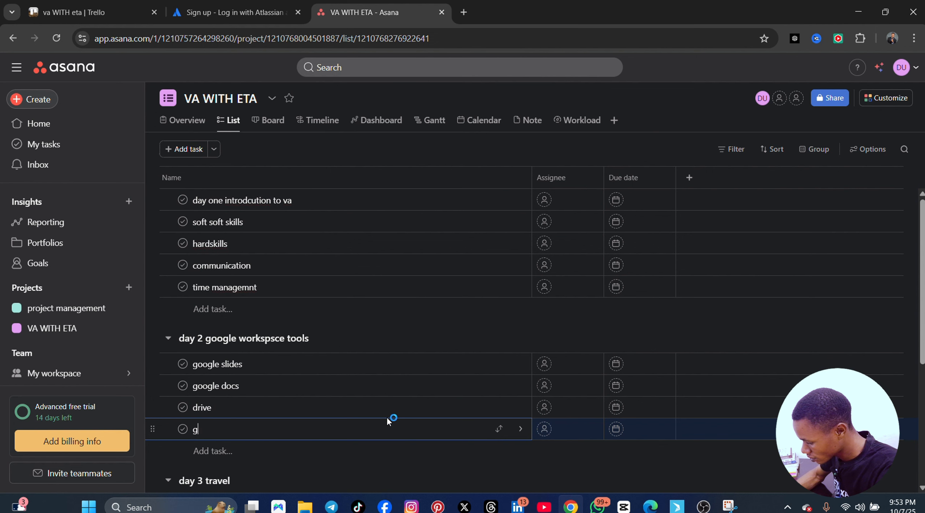
type("heet")
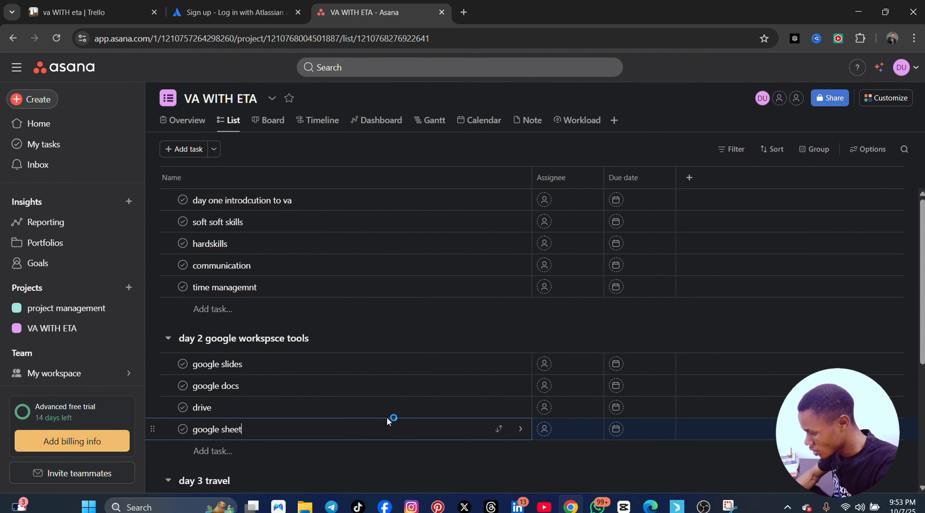
Add the tasks "canava", "iatra website" and "tritop" to the "day 3 travel" section
scroll(283, 368, "down", 5)
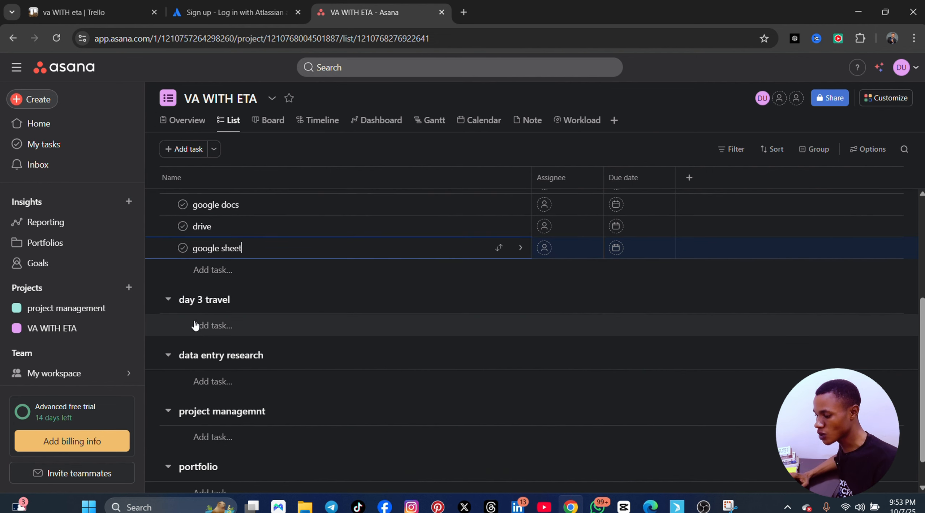
left_click(224, 324)
type("canav")
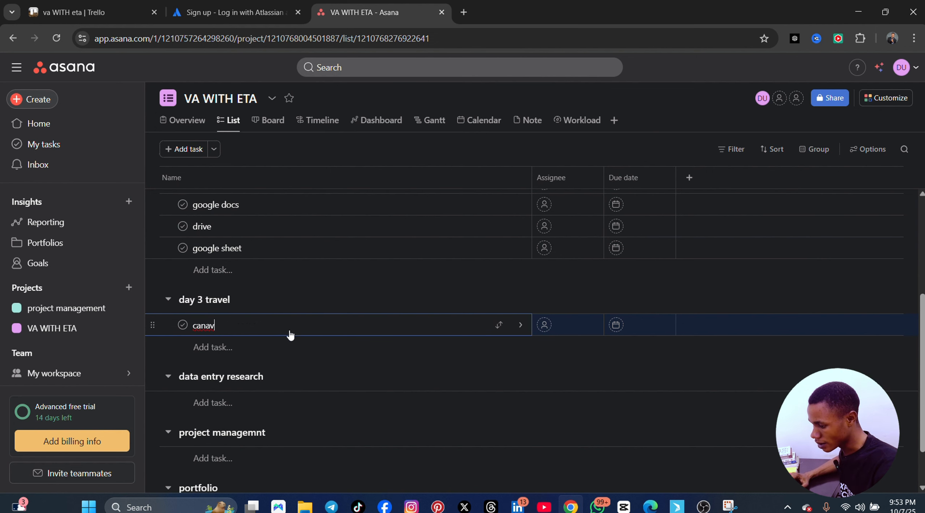
type("a")
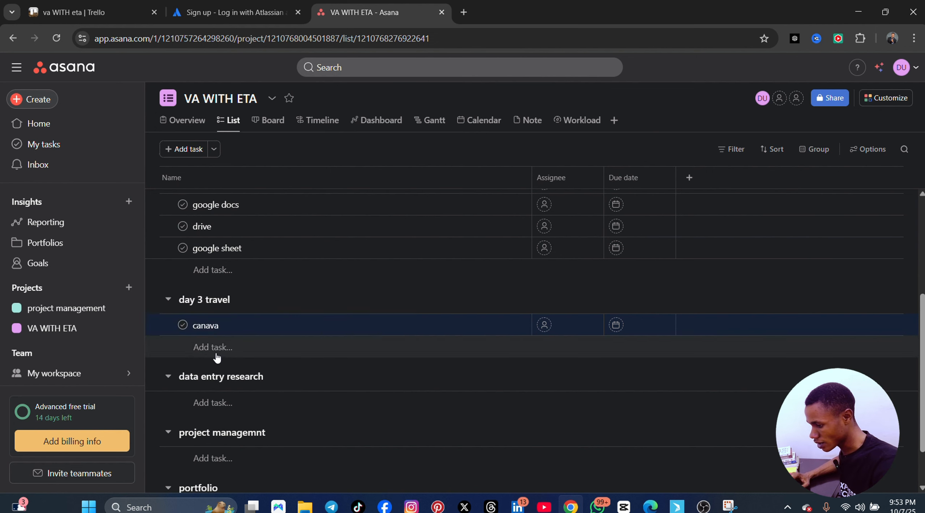
left_click(227, 351)
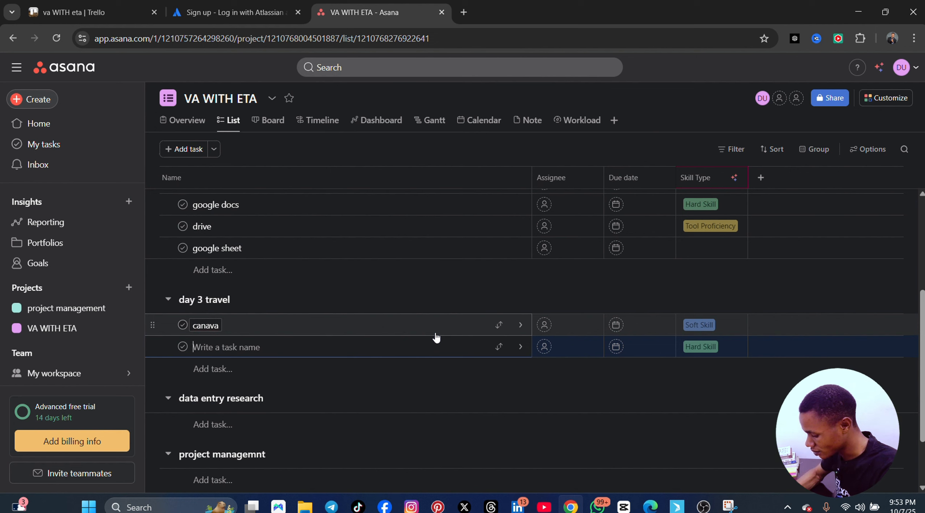
type("iatra we")
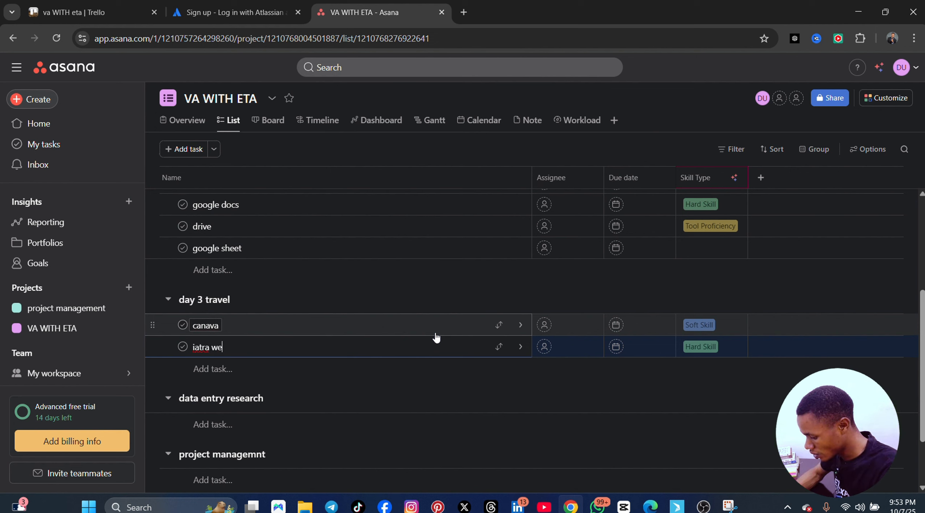
type("bsite")
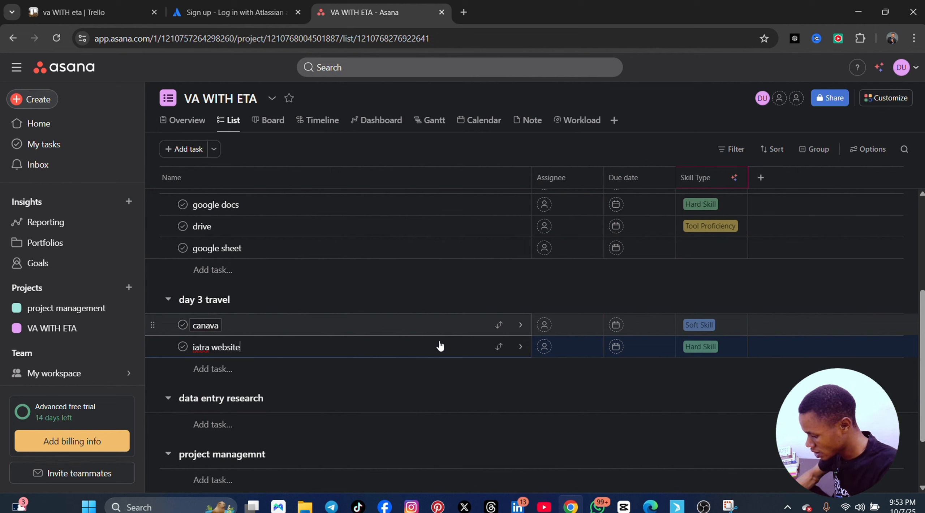
left_click(218, 369)
type("t")
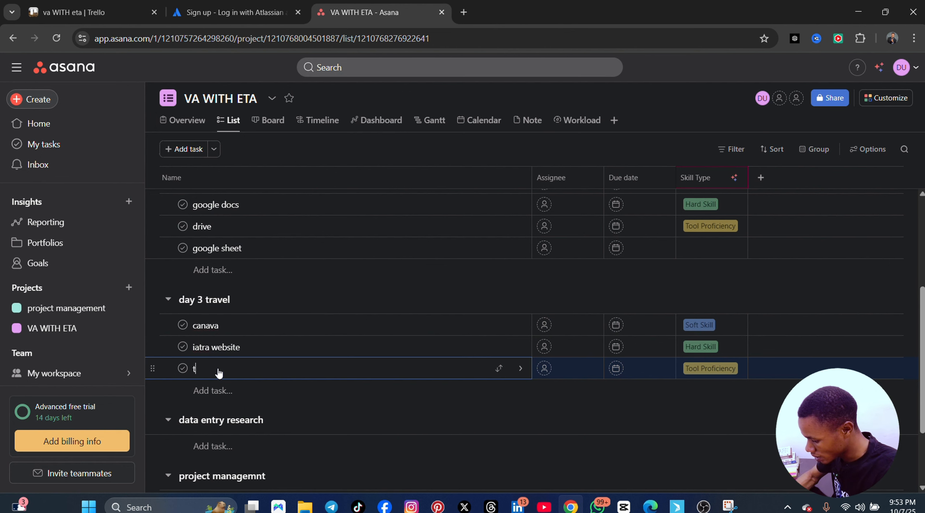
type("ritop")
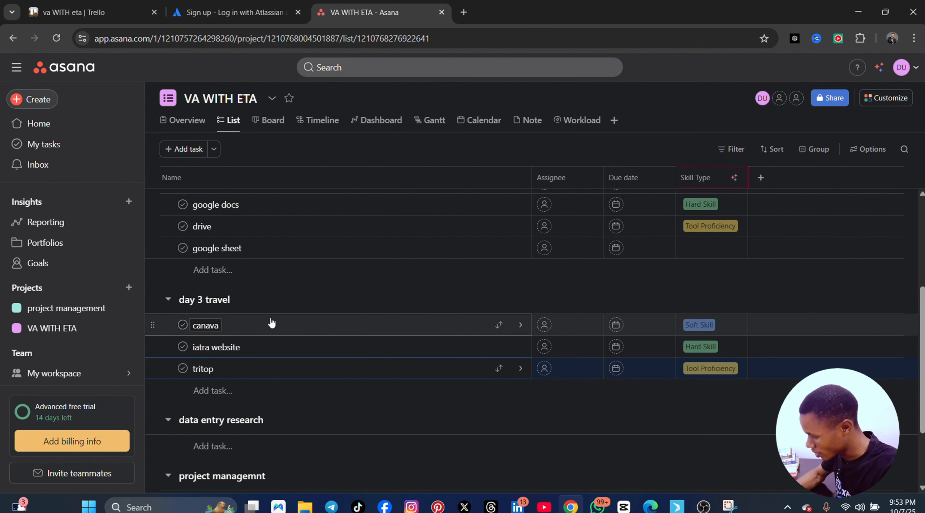
Add the tasks "canava", "research" and "excell" to the "data entry research" section
scroll(233, 362, "down", 3)
left_click(231, 346)
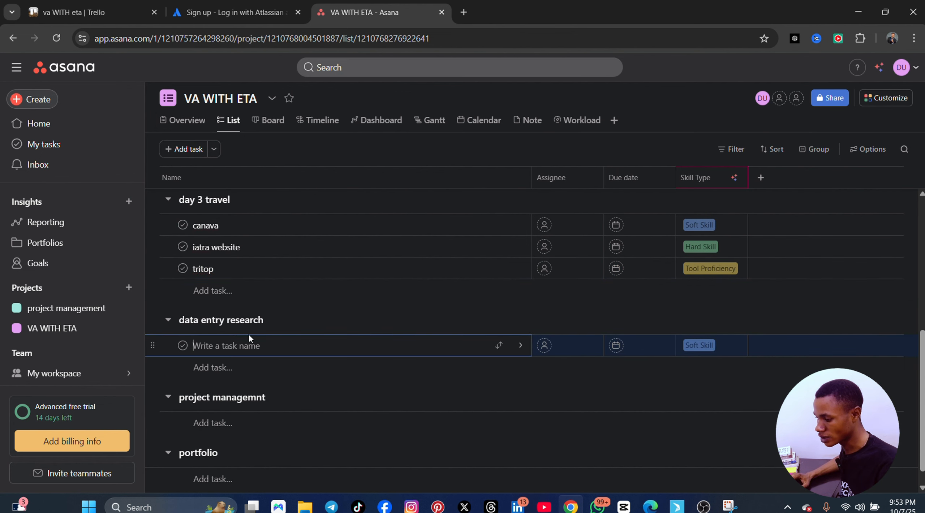
type("canava")
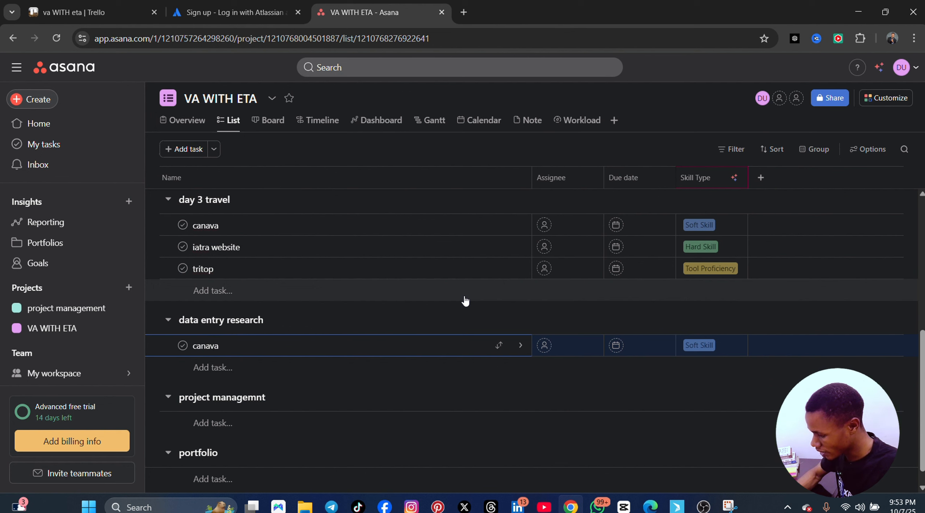
left_click(225, 374)
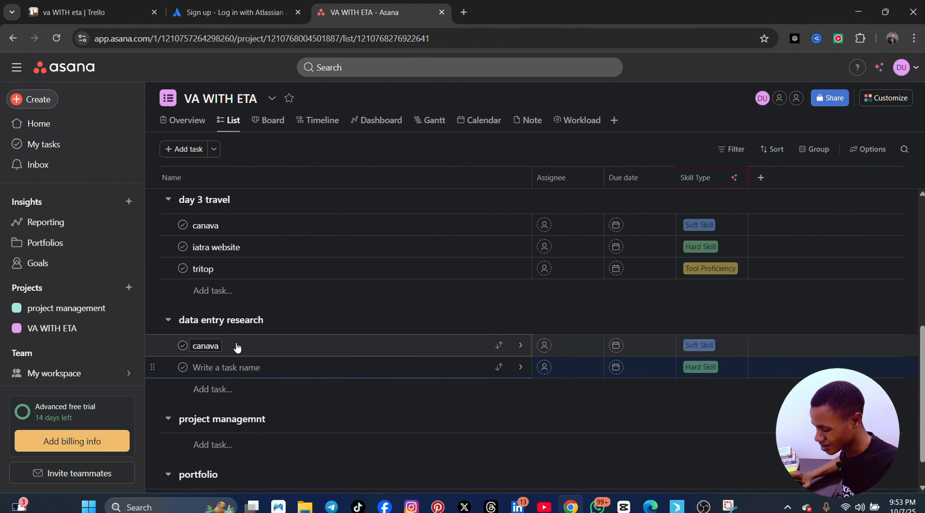
type("research")
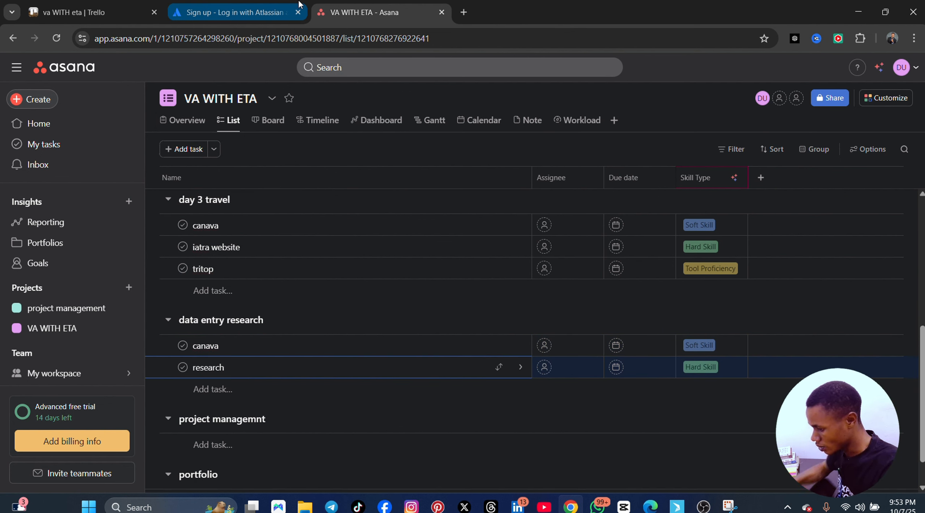
left_click(213, 389)
type("excell")
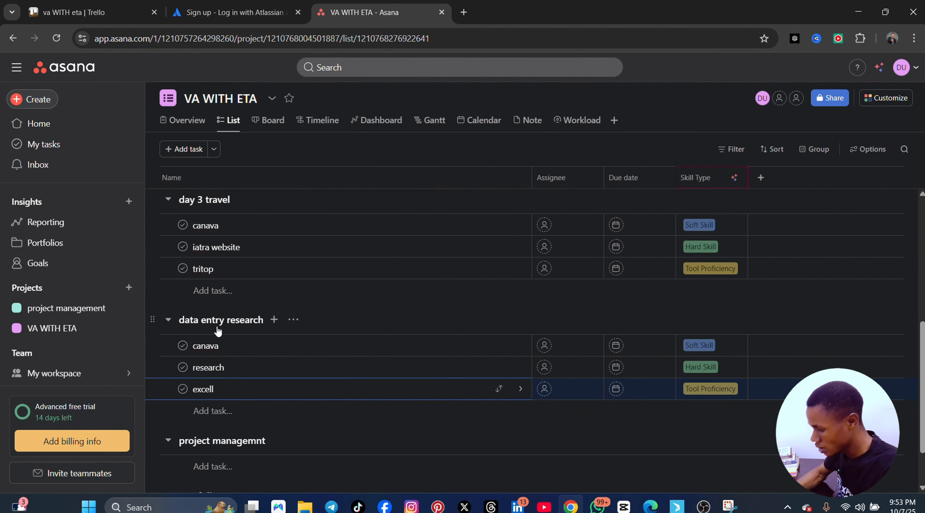
Add a task named "asana" to the "project managemnt" section
scroll(344, 319, "down", 2)
left_click(242, 399)
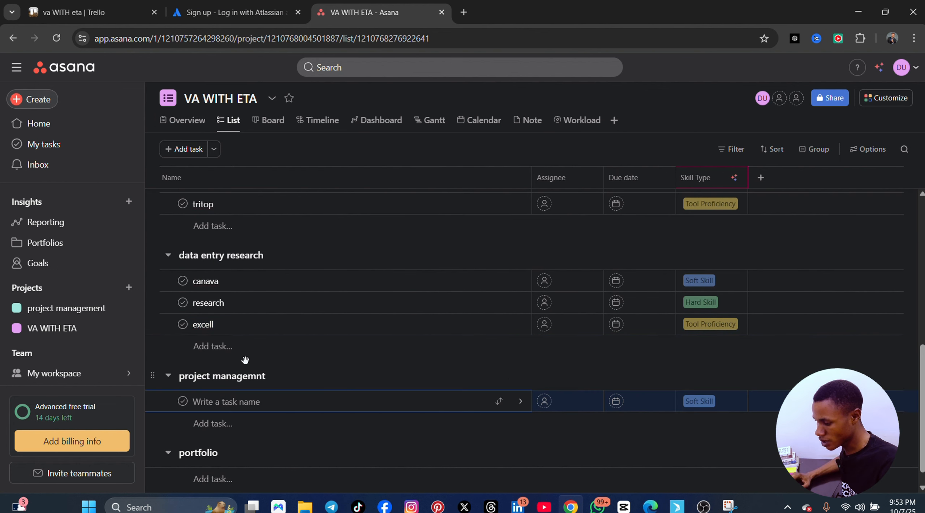
type("asana")
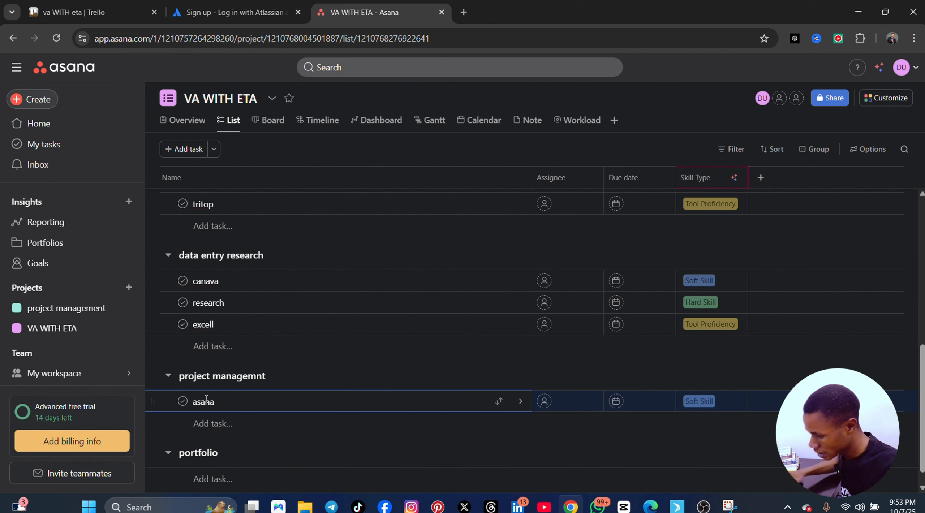
Add the tasks "trello" and "zappier" below "asana" in the "project managemnt" section
left_click(231, 421)
type("trello")
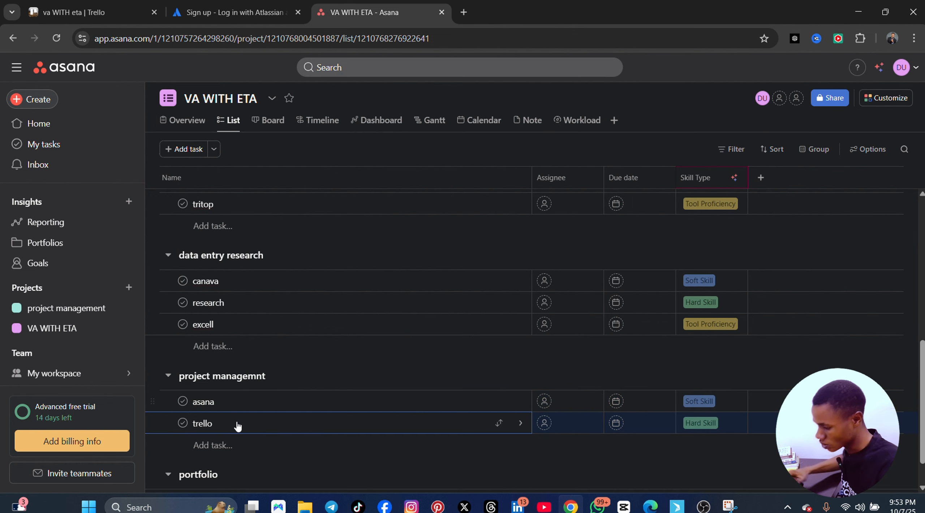
key("Return")
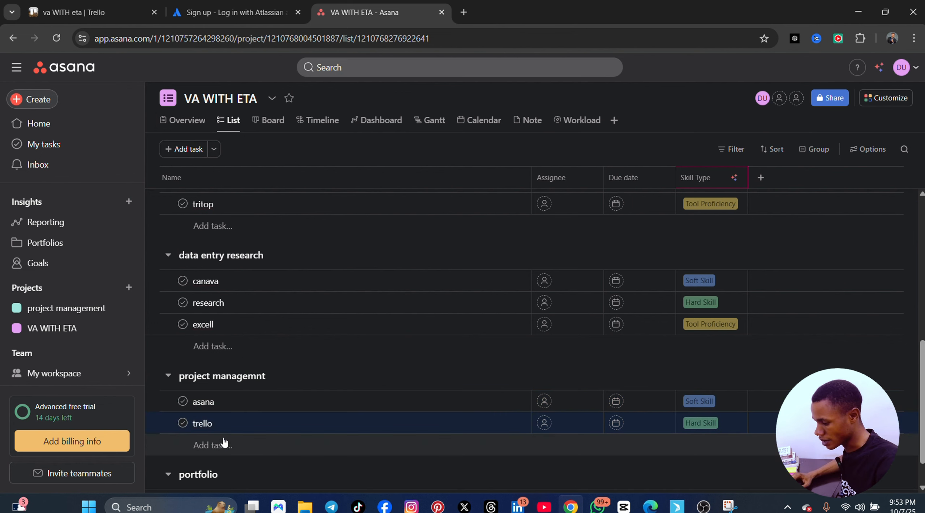
type("zap")
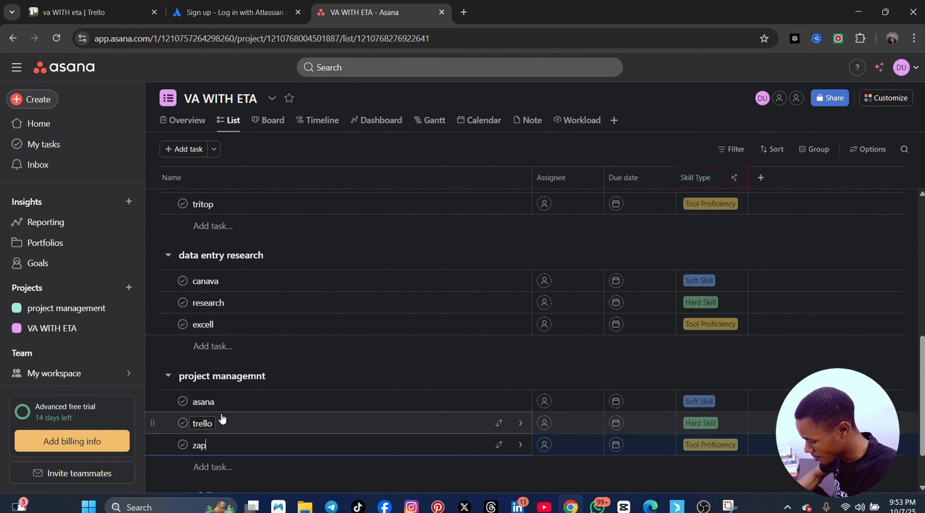
type("pier")
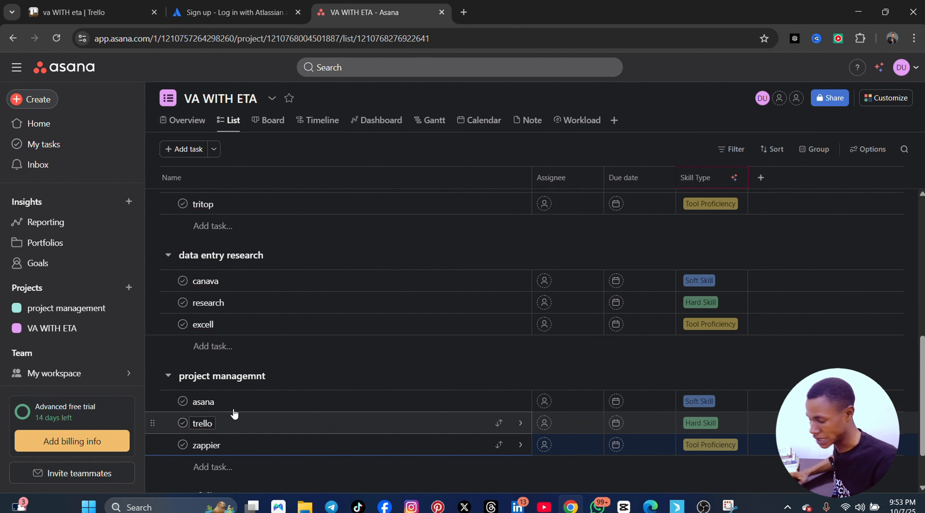
scroll(253, 413, "up", 15)
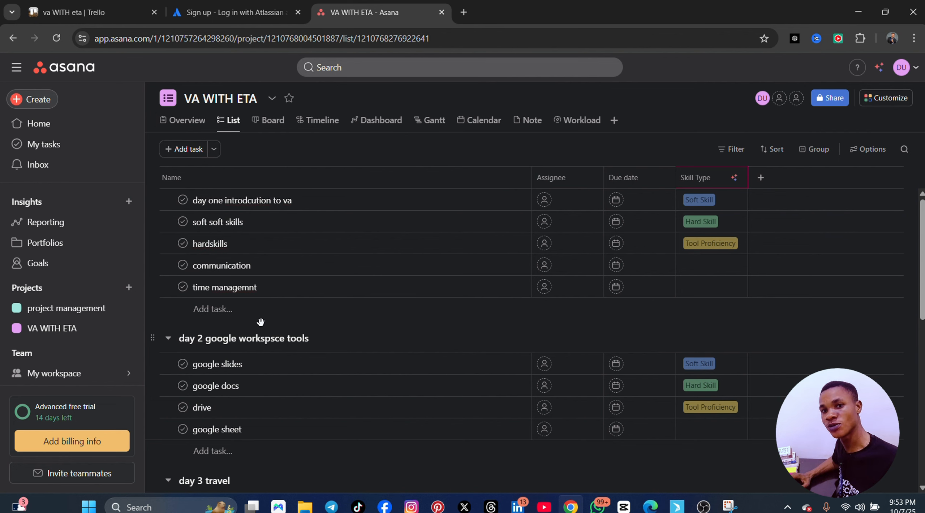
left_click(272, 200)
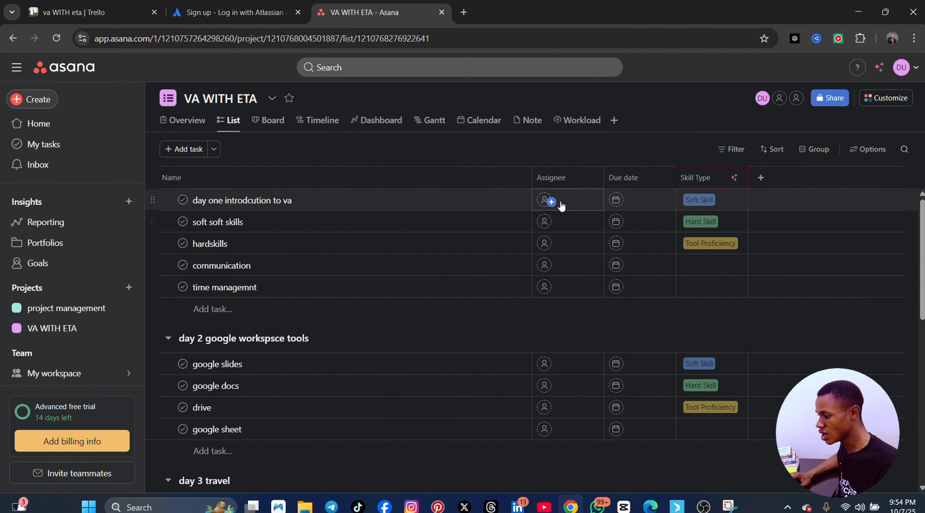
left_click(556, 267)
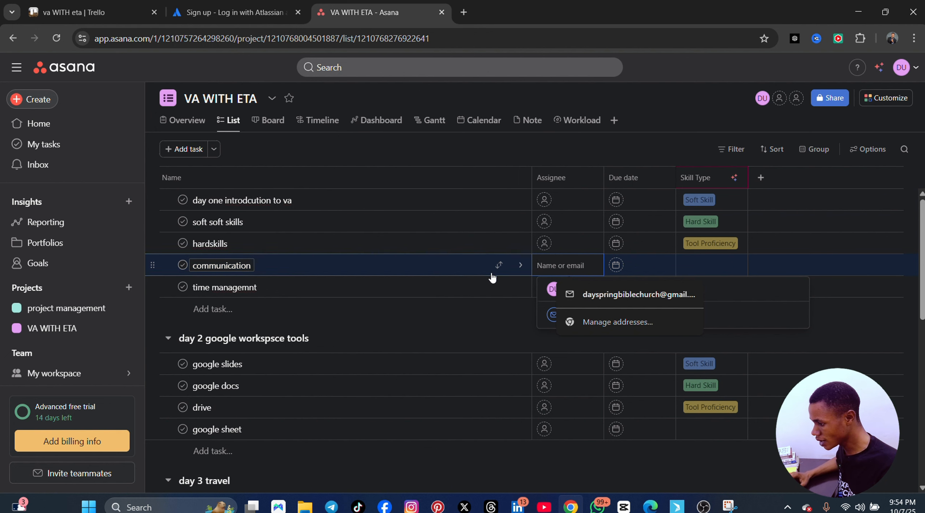
left_click(516, 265)
left_click(474, 267)
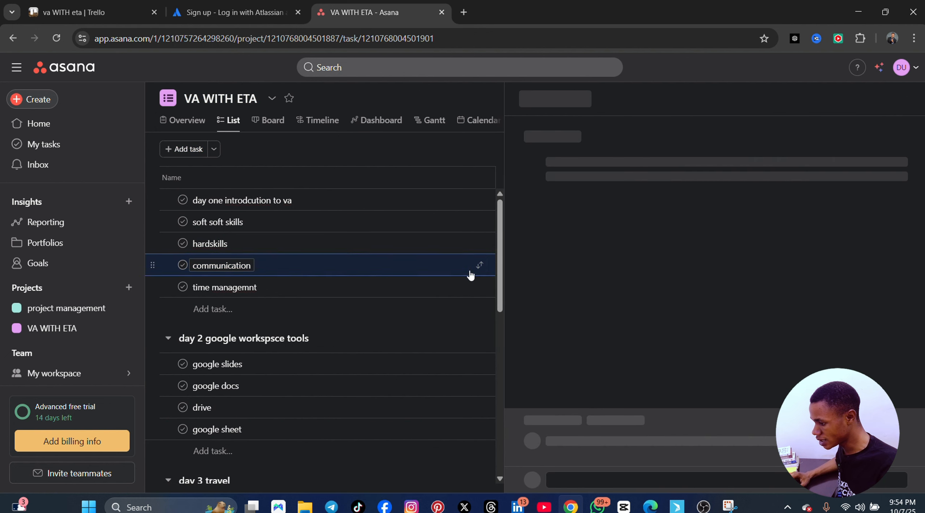
left_click(904, 99)
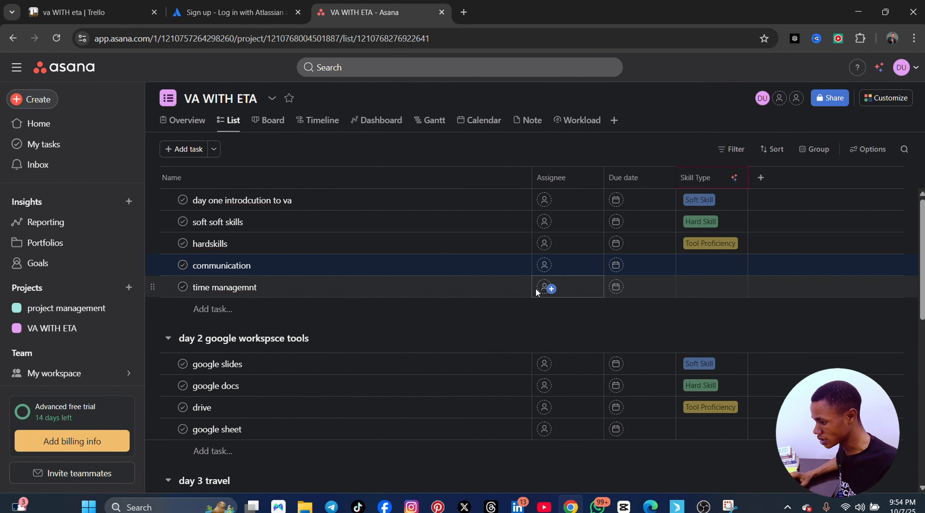
Open the details of the "time managemnt" task and set its due date to 11 July 2025
left_click(485, 288)
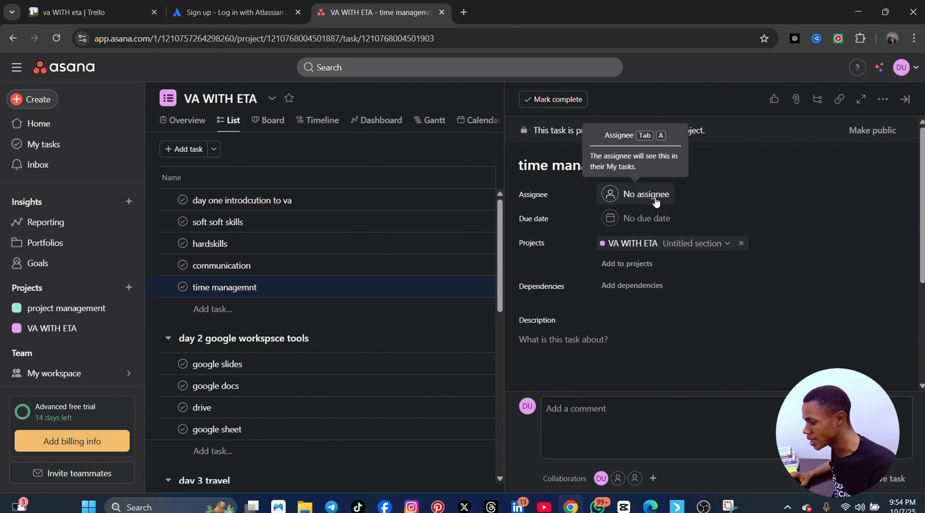
left_click(643, 223)
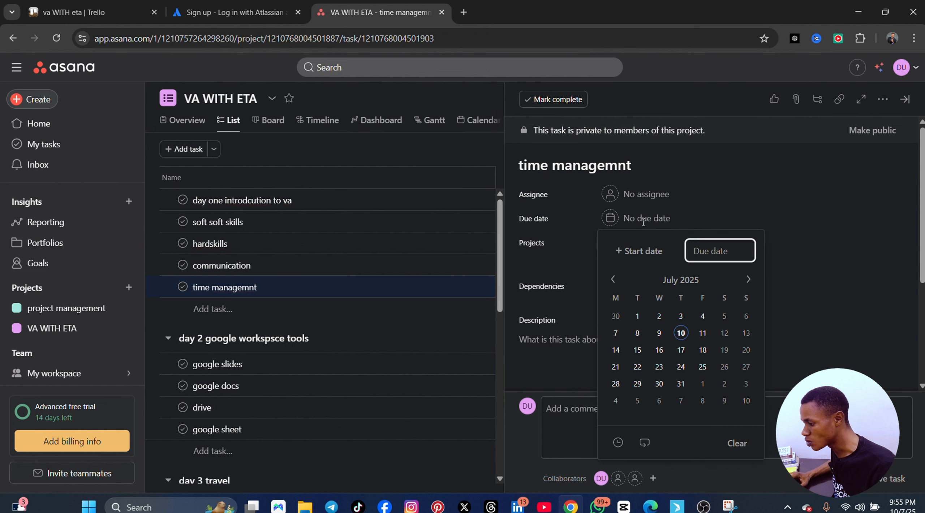
left_click(702, 333)
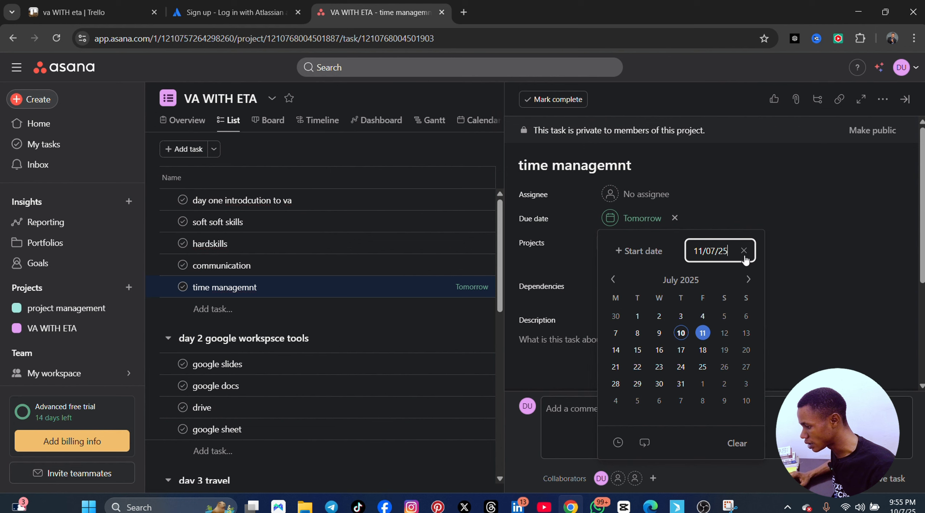
left_click(768, 227)
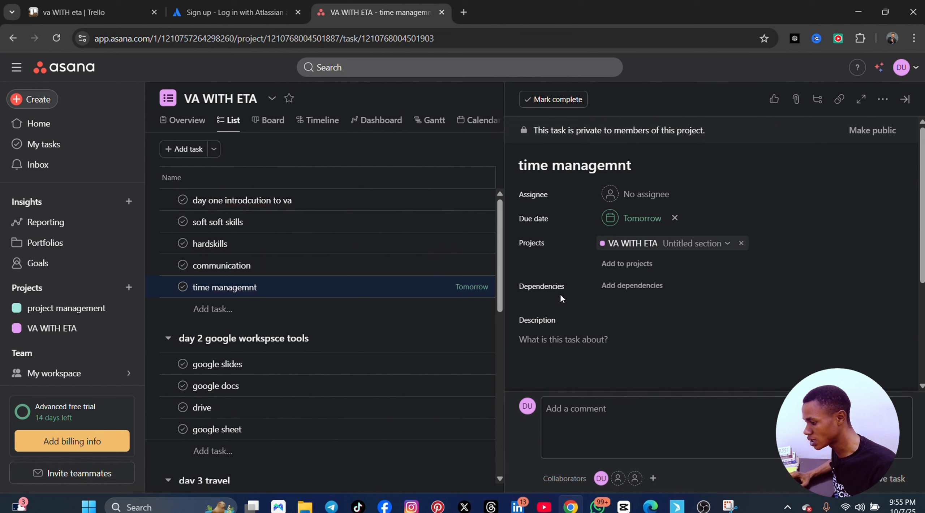
Examine the description, subtask and comment areas in the details of the "time managemnt" task
scroll(667, 293, "down", 2)
scroll(667, 292, "down", 2)
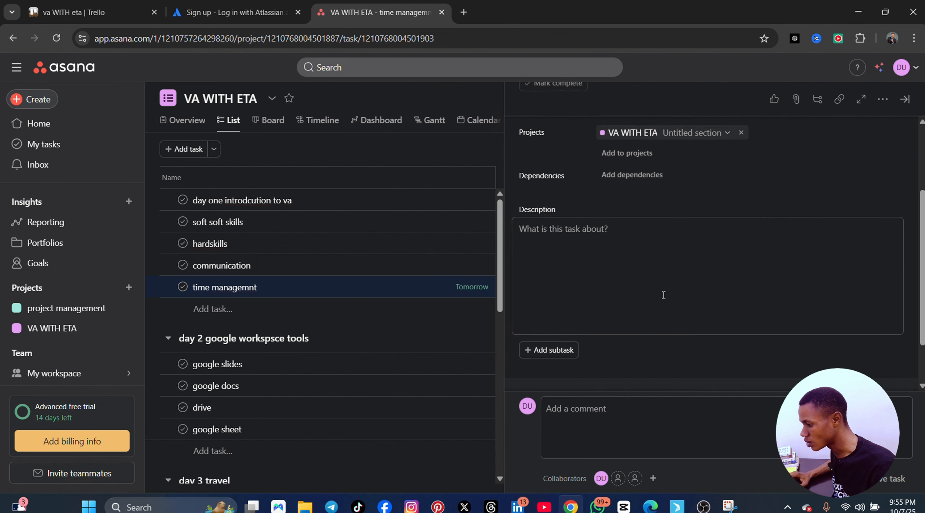
left_click(543, 230)
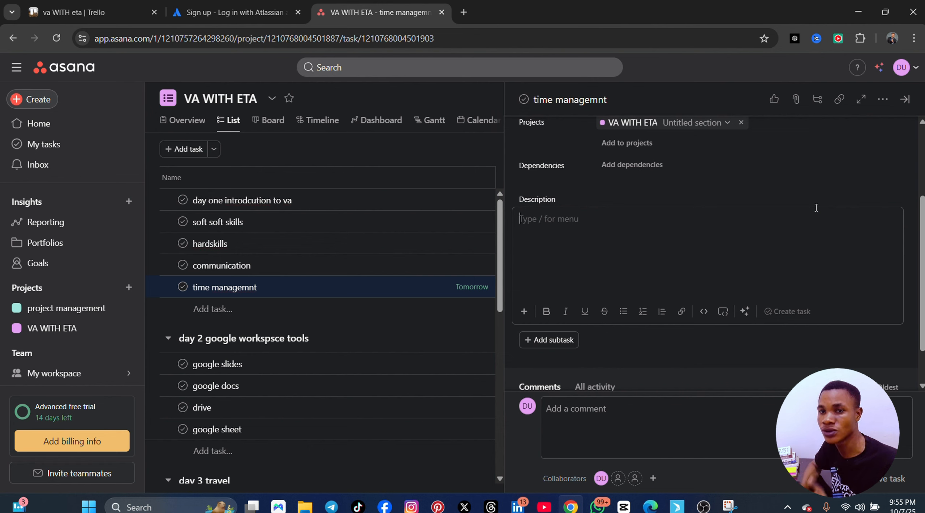
scroll(650, 324, "down", 2)
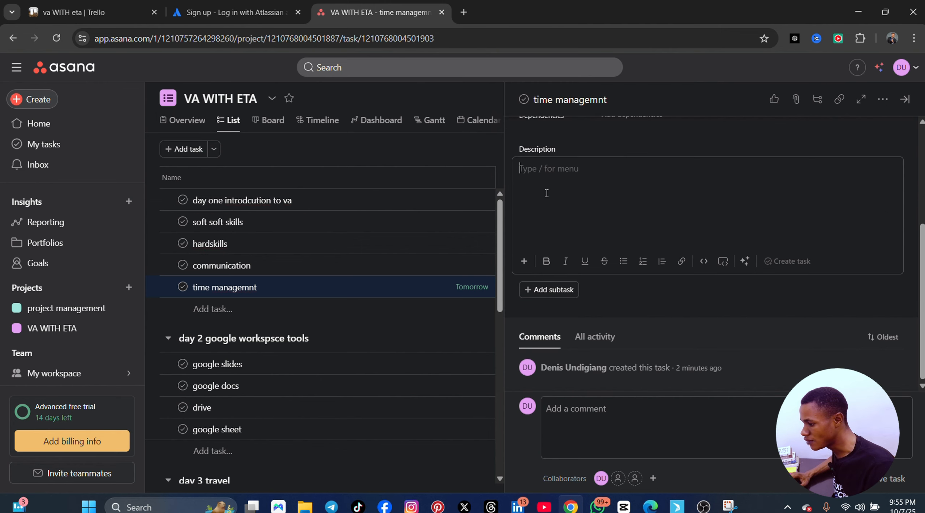
scroll(546, 193, "up", 5)
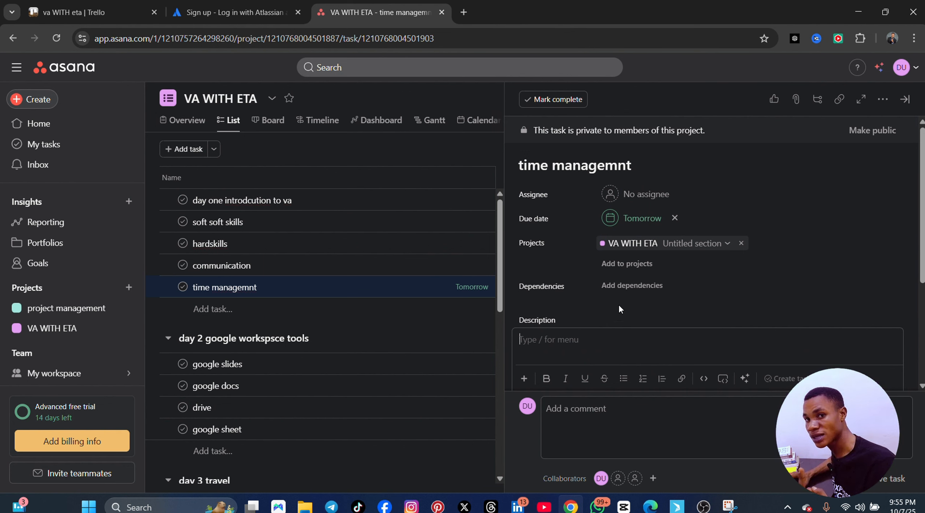
scroll(577, 341, "down", 4)
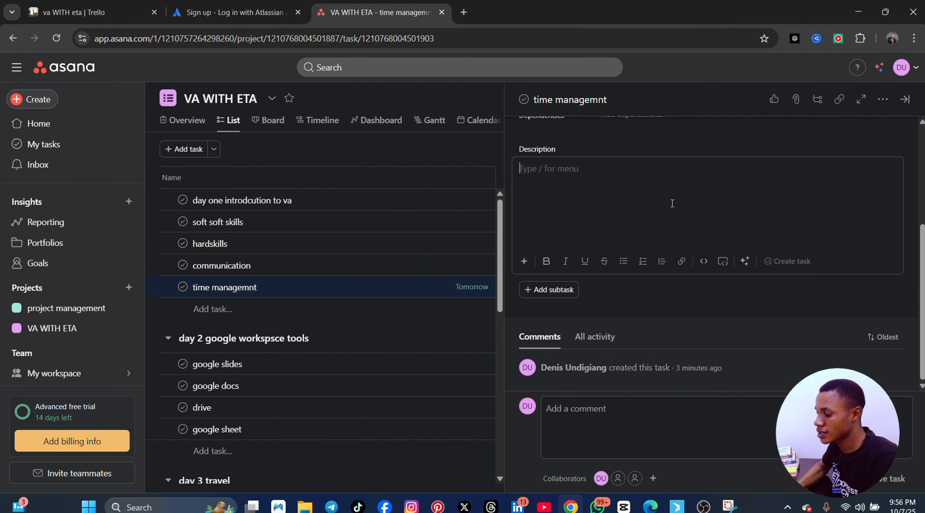
scroll(632, 320, "up", 5)
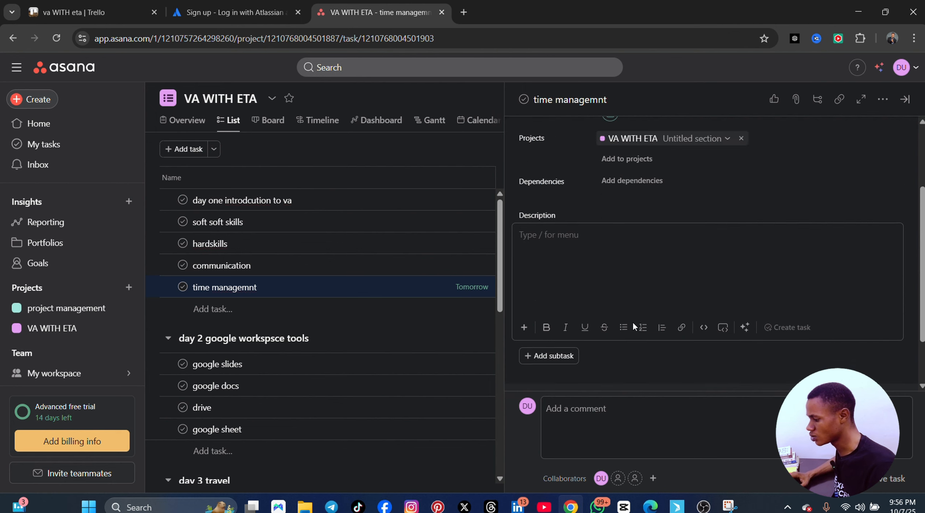
Open the details of the "soft soft skills" task and look through its fields
left_click(250, 231)
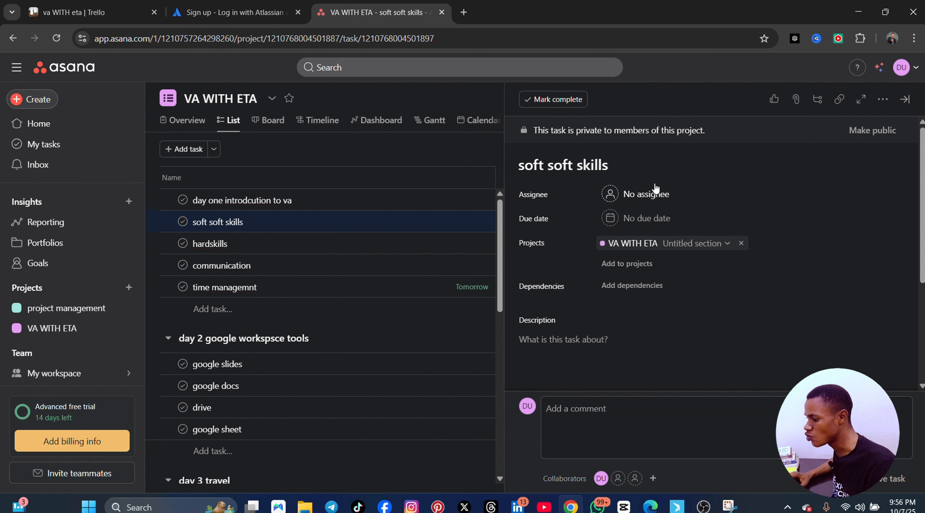
scroll(655, 298, "down", 3)
scroll(655, 298, "down", 2)
scroll(614, 267, "up", 5)
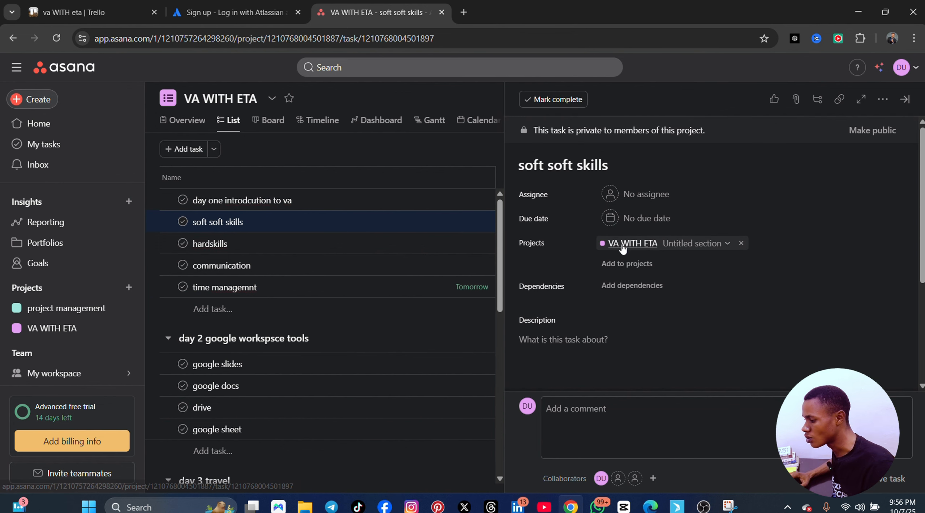
scroll(621, 277, "down", 5)
scroll(646, 321, "up", 5)
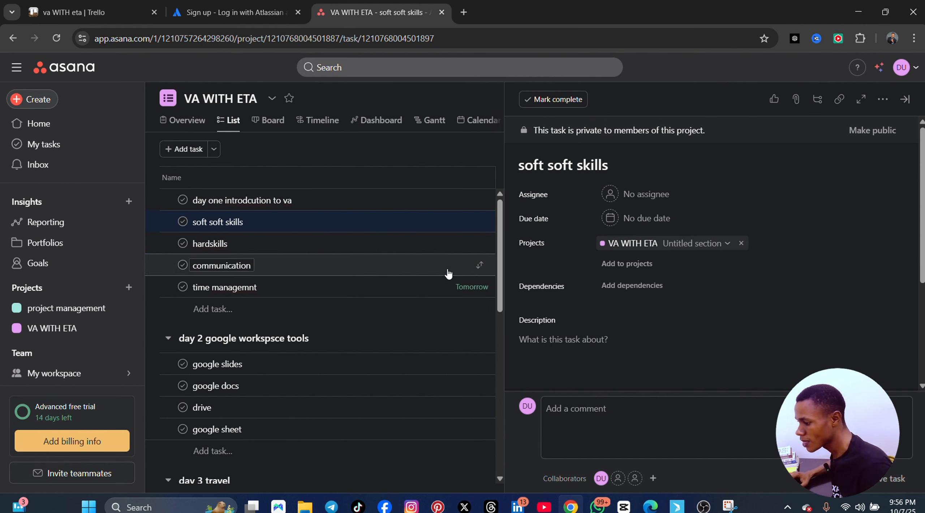
Open the "canava" task in the "data entry research" section and make it public
scroll(357, 418, "down", 12)
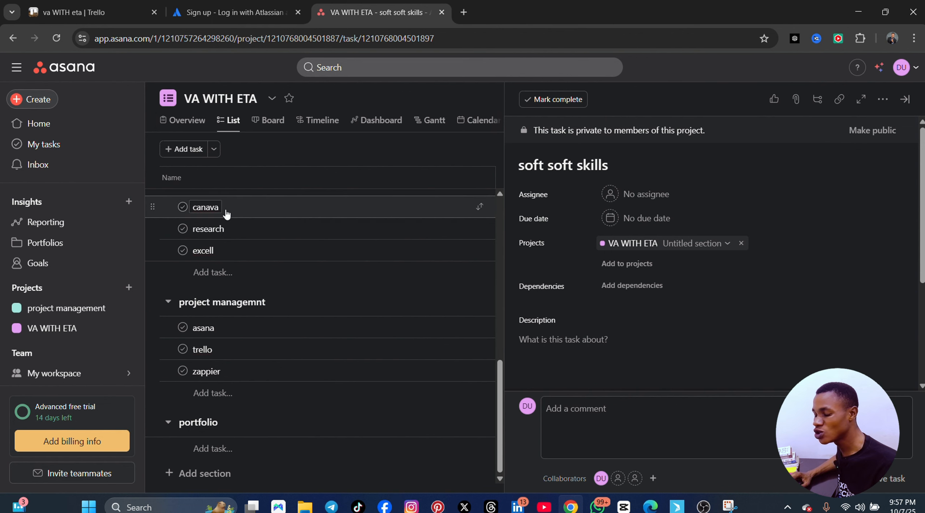
left_click(292, 215)
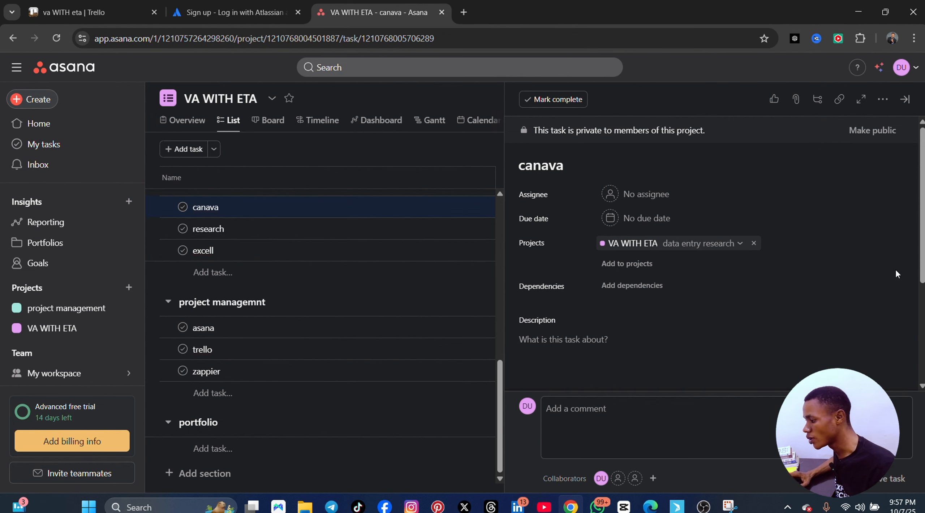
left_click(871, 131)
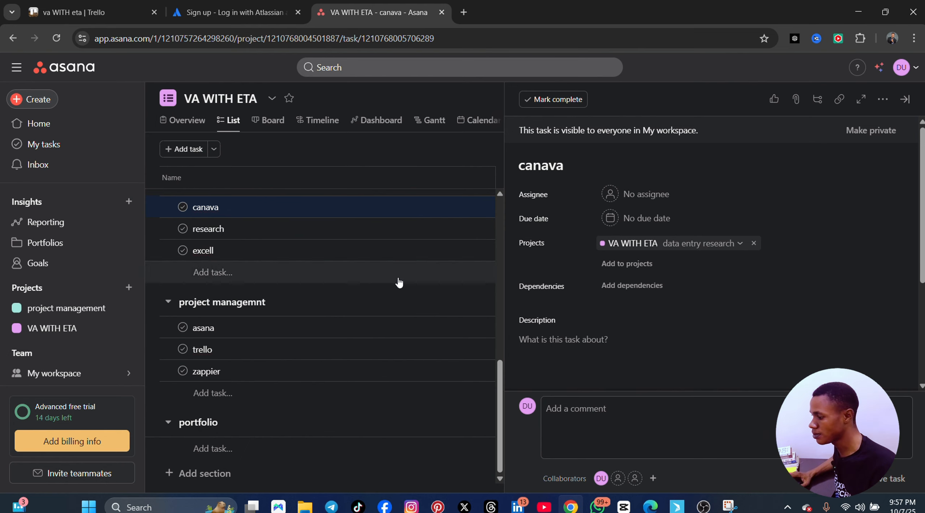
Look through the project's overview, list, board and timeline views
scroll(361, 235, "up", 5)
left_click(183, 121)
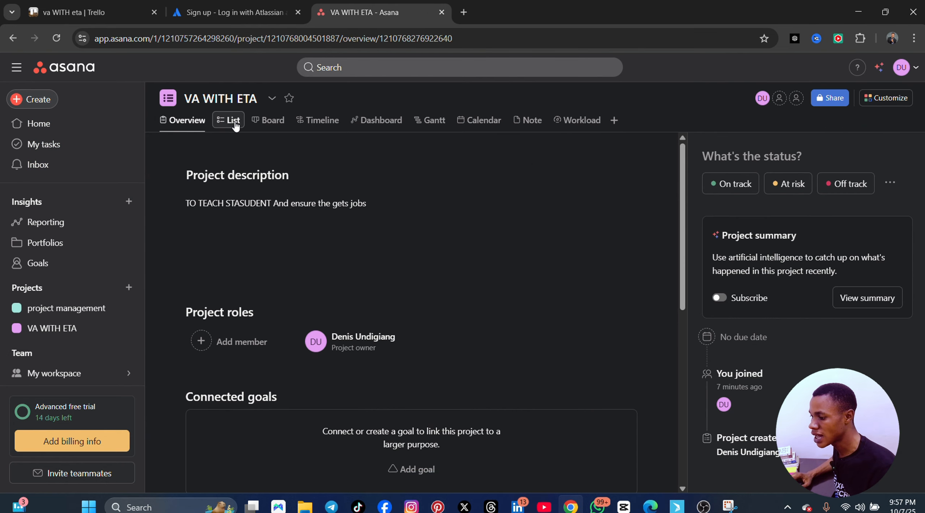
left_click(231, 120)
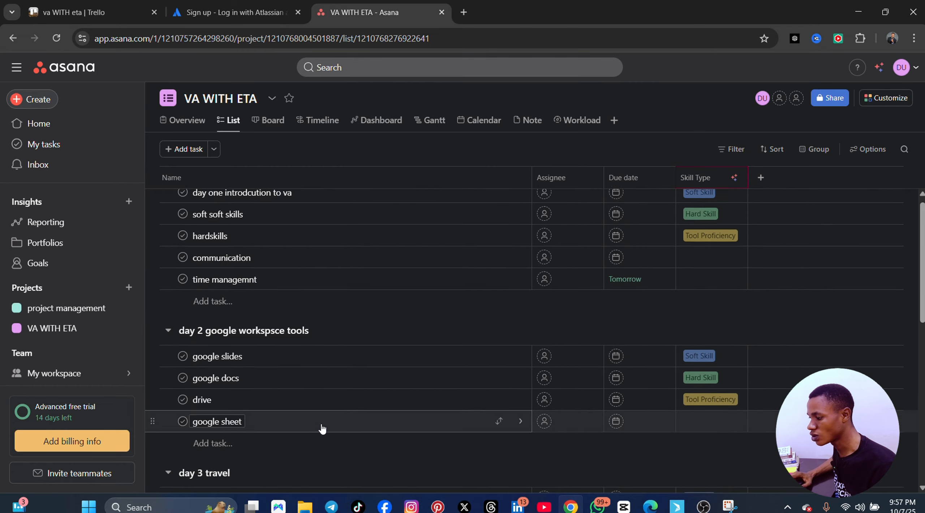
left_click(269, 120)
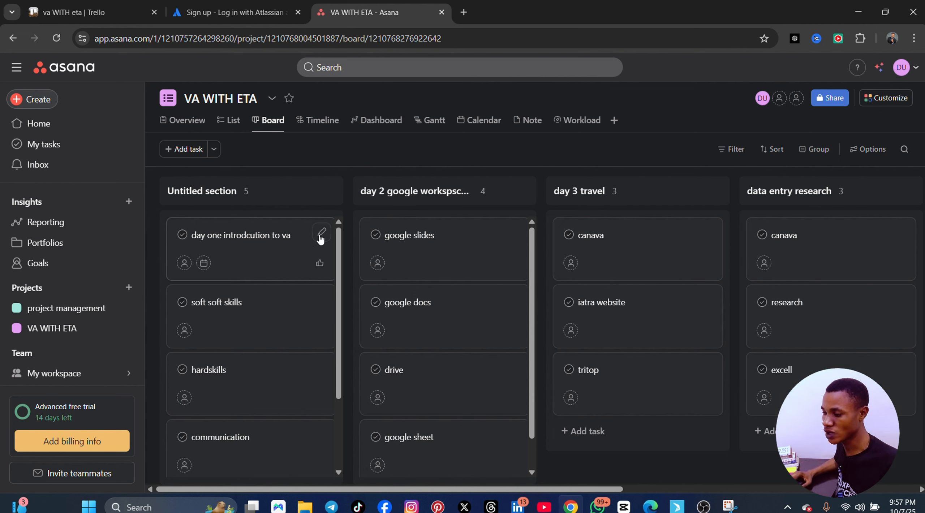
scroll(396, 321, "down", 1)
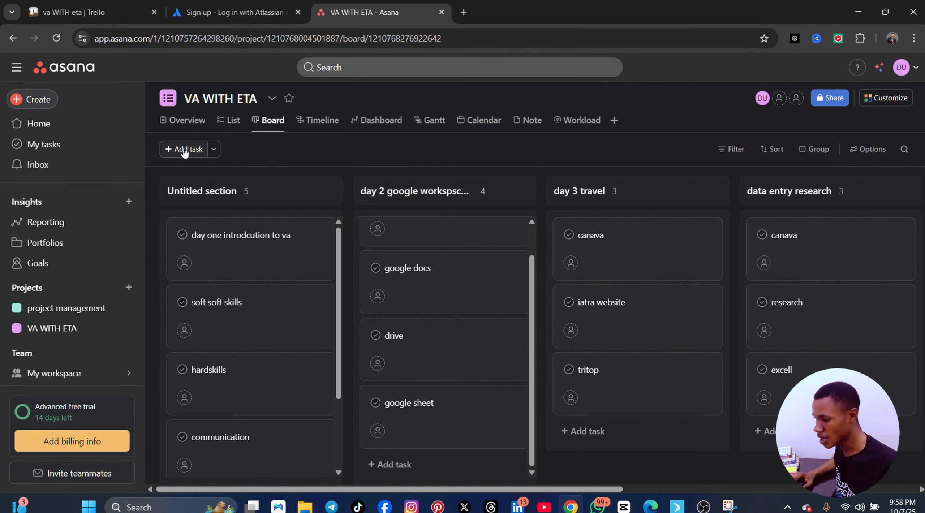
left_click(314, 120)
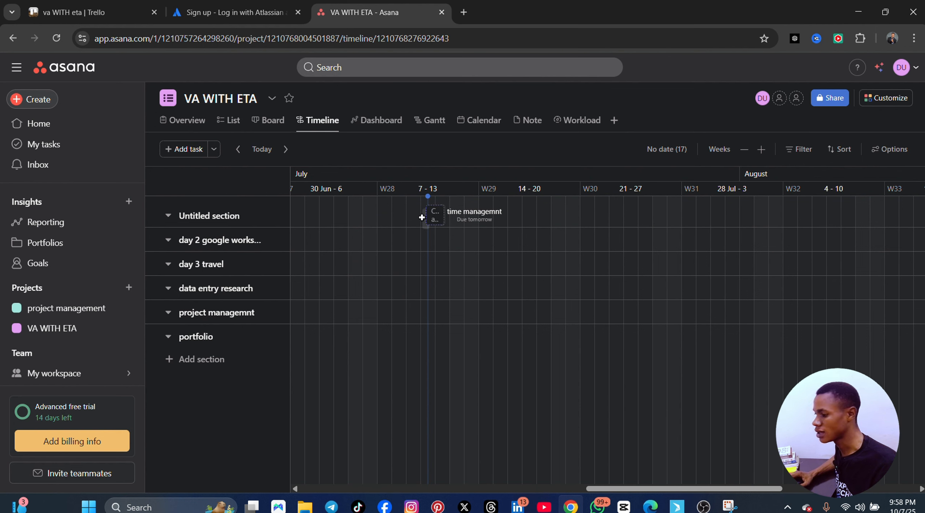
Review the charts on the project's dashboard and look at its calendar and workload views
left_click(376, 121)
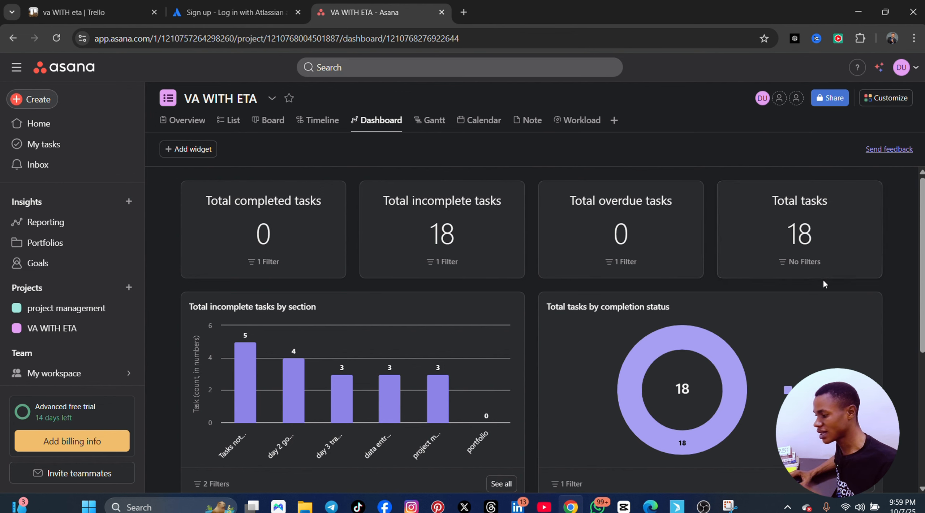
scroll(823, 280, "down", 5)
scroll(817, 285, "up", 5)
scroll(730, 301, "down", 5)
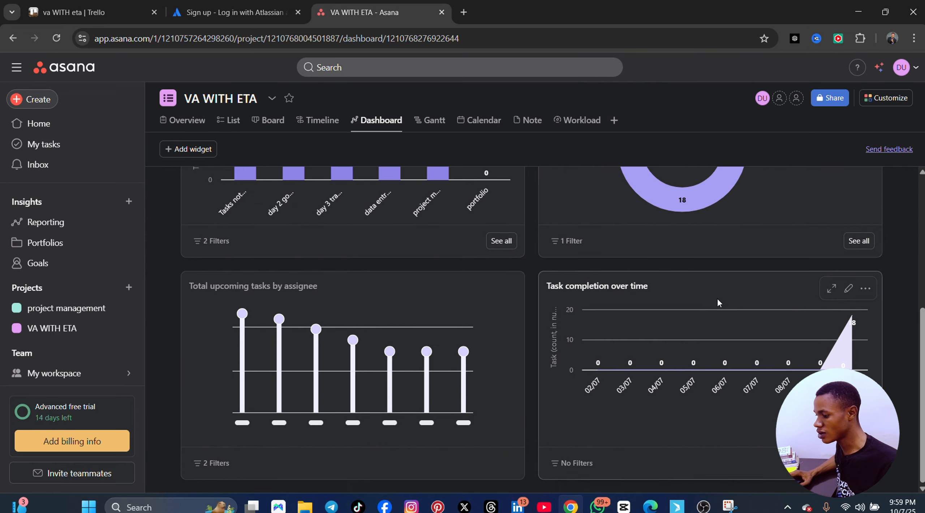
scroll(430, 293, "up", 5)
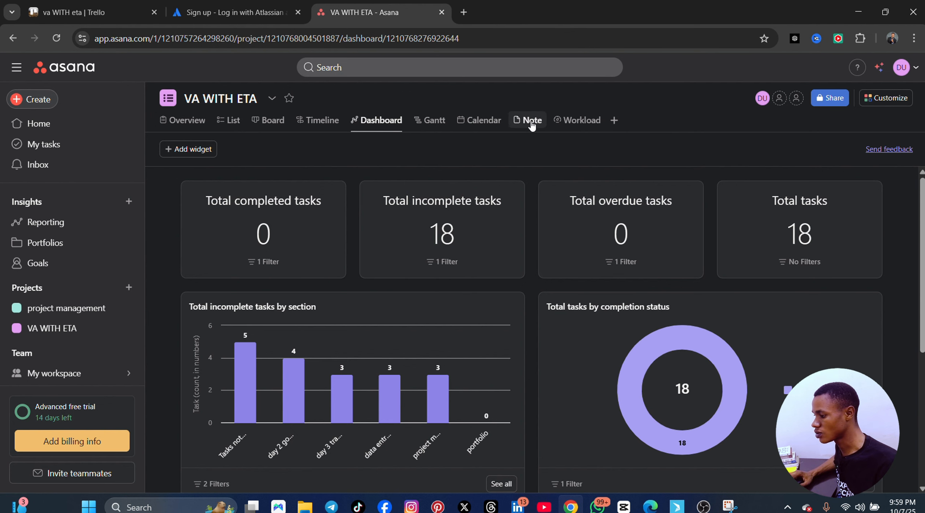
left_click(480, 121)
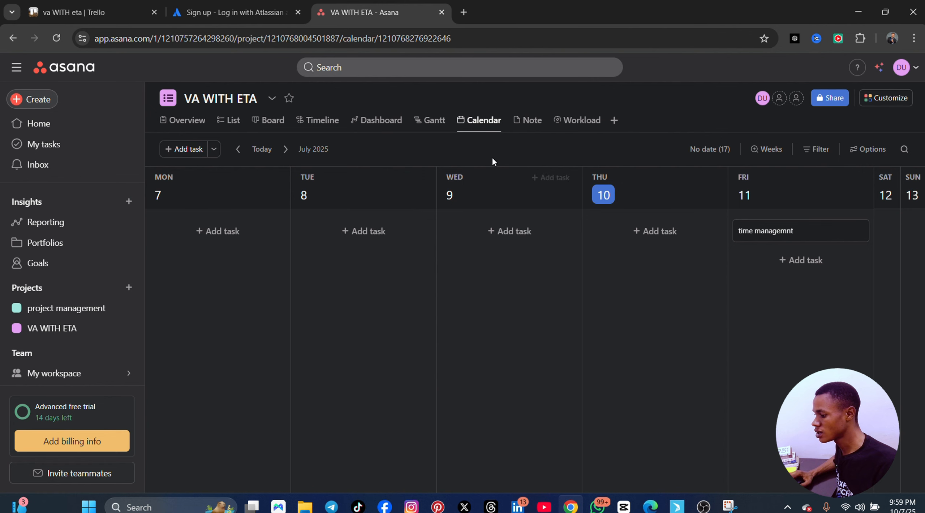
left_click(591, 124)
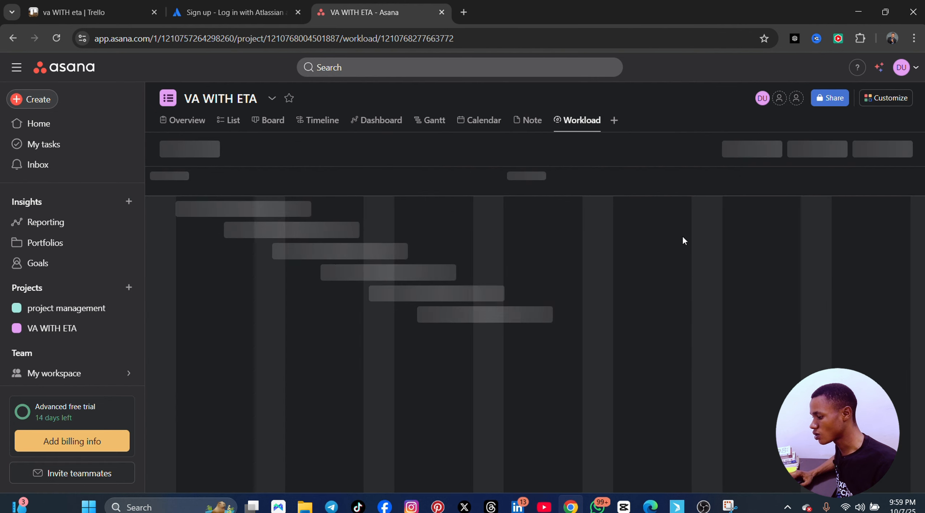
Look through the project's task list down to the portfolio section and check the options for creating new items
left_click(227, 121)
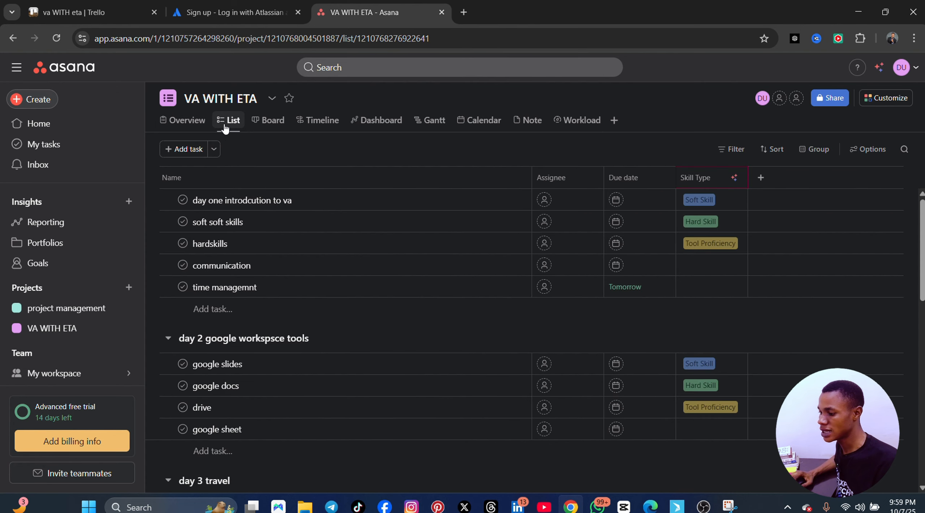
scroll(327, 222, "down", 12)
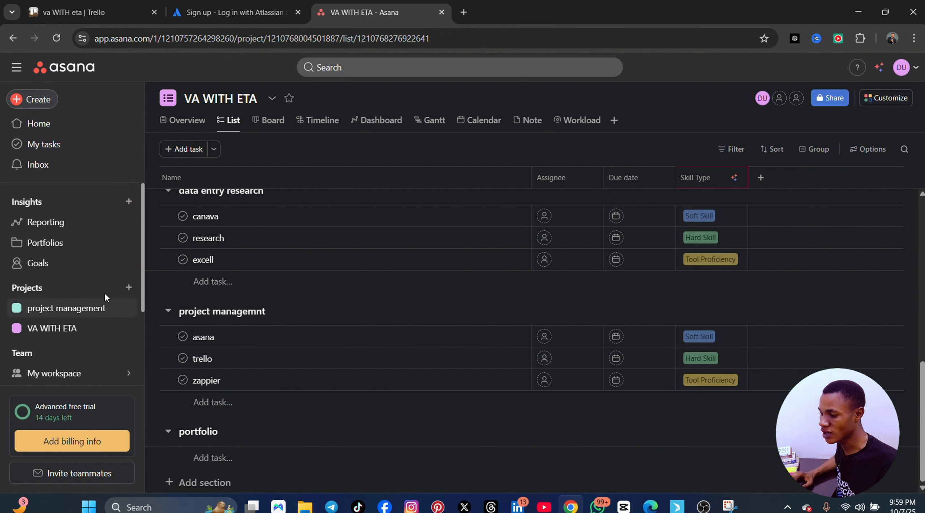
left_click(32, 102)
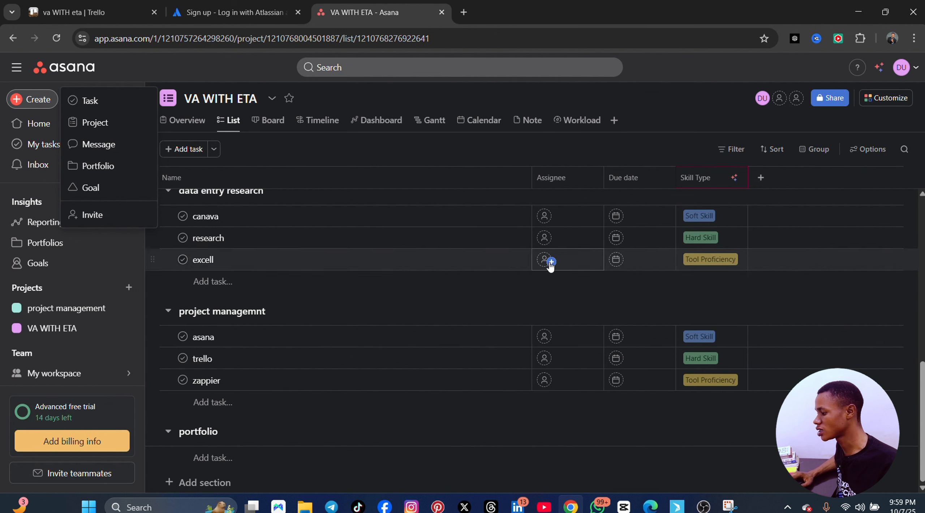
left_click(560, 277)
left_click(558, 275)
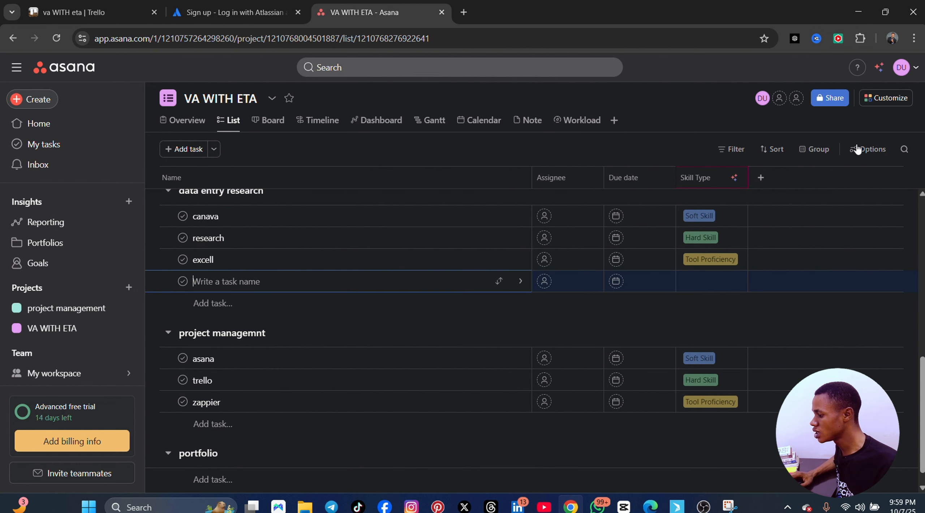
Copy the VA WITH ETA project link from its sharing settings
left_click(835, 102)
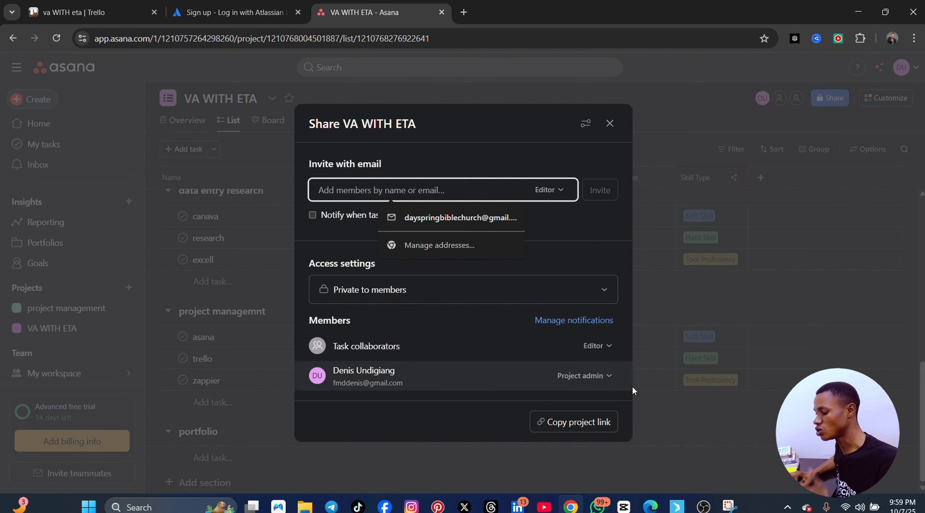
left_click(582, 429)
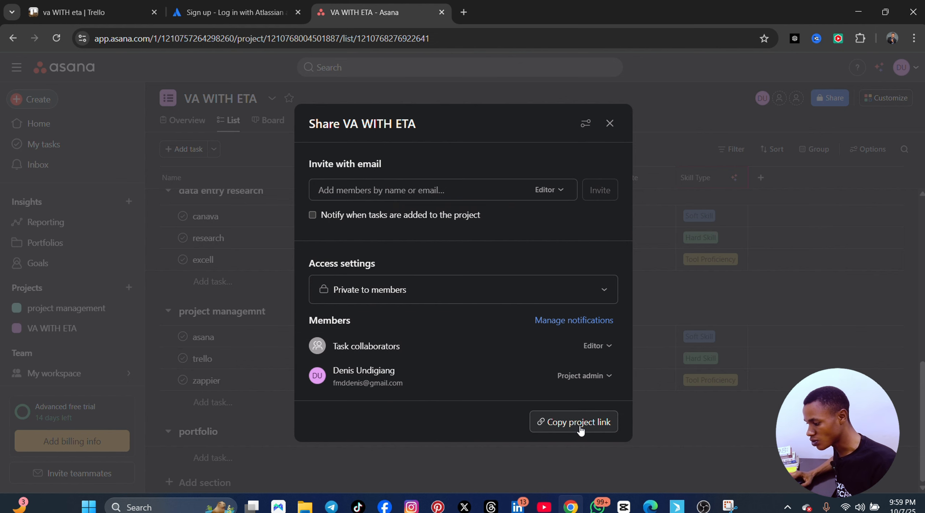
left_click(609, 123)
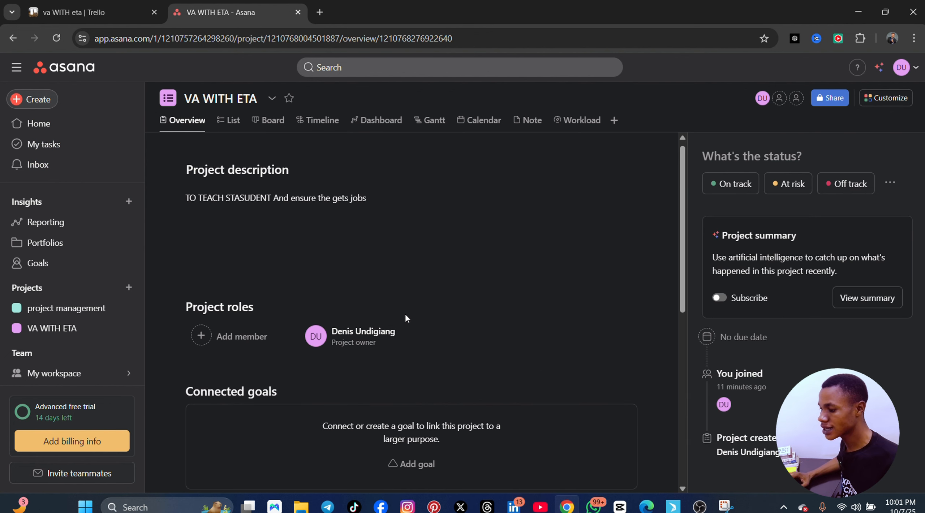
Add two milestones to the project overview, named "end of day" and "end of dasy 2"
scroll(404, 312, "down", 5)
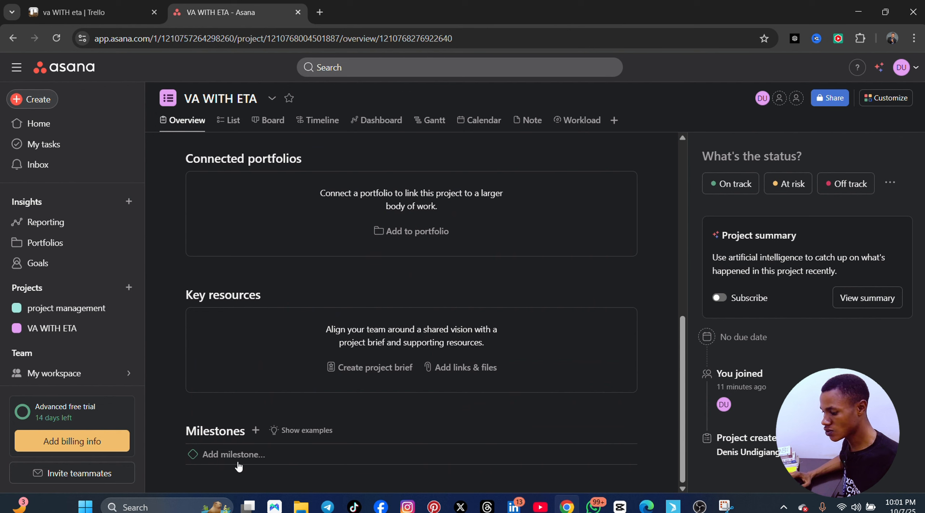
left_click(299, 451)
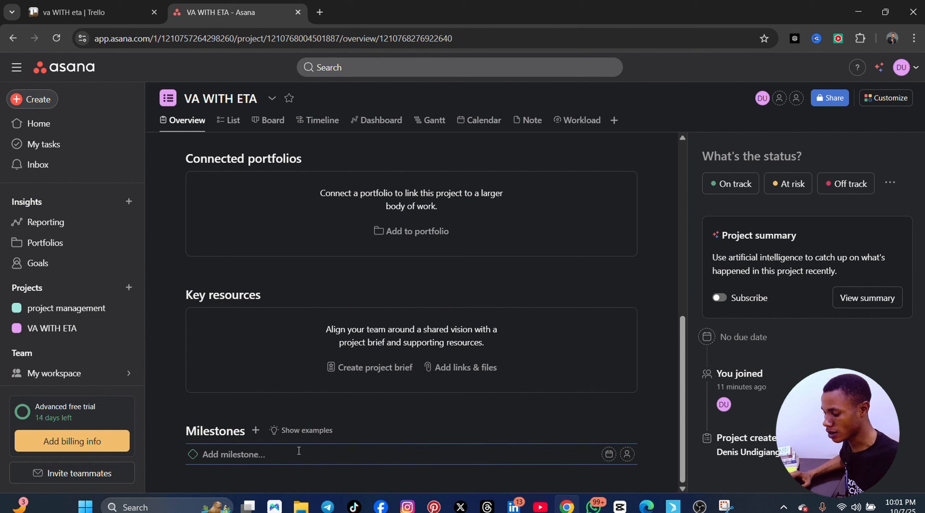
type("end of day")
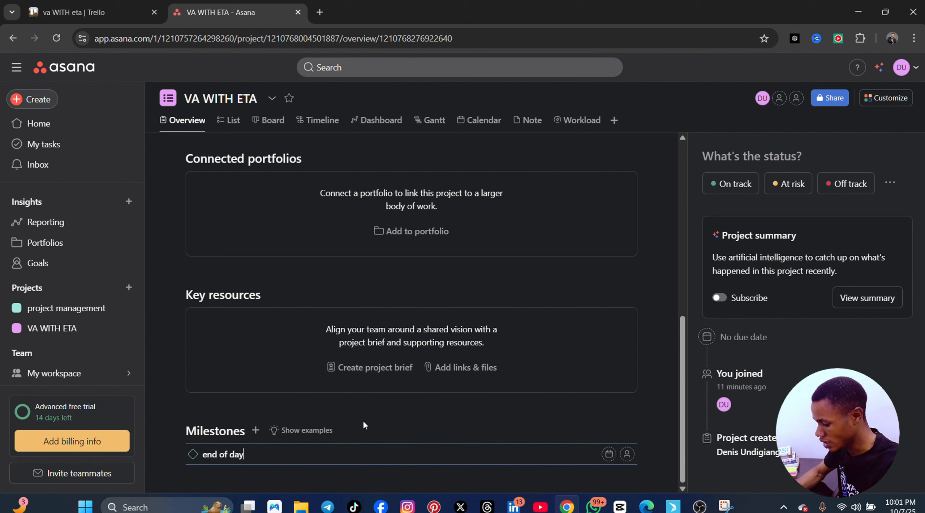
left_click(383, 437)
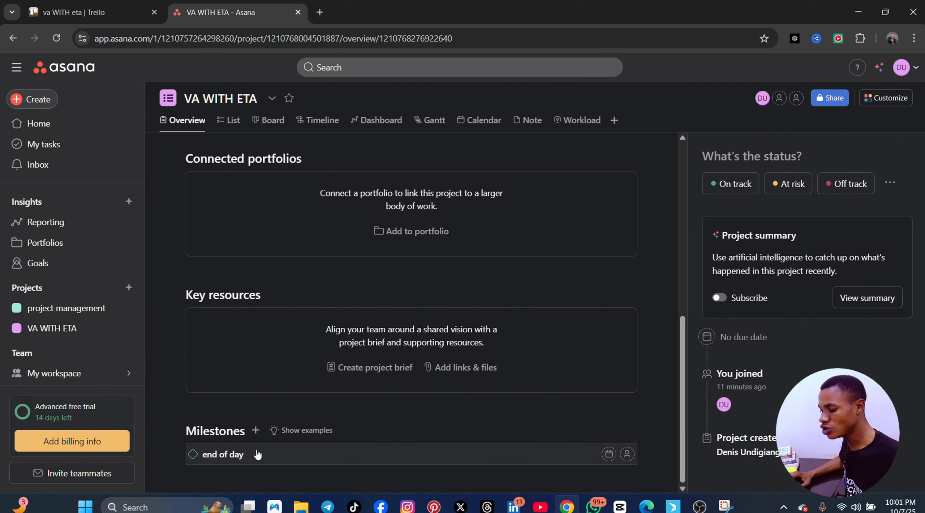
left_click(255, 429)
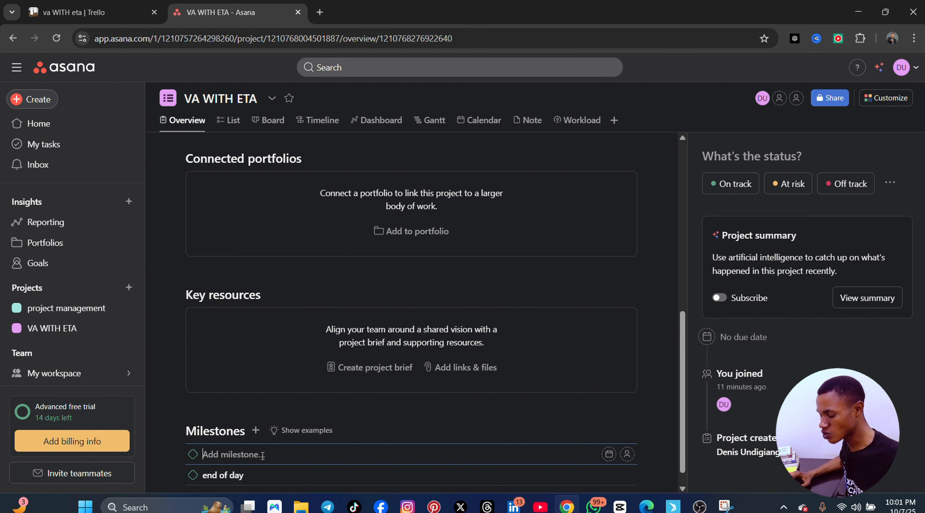
type("end of dasy 2")
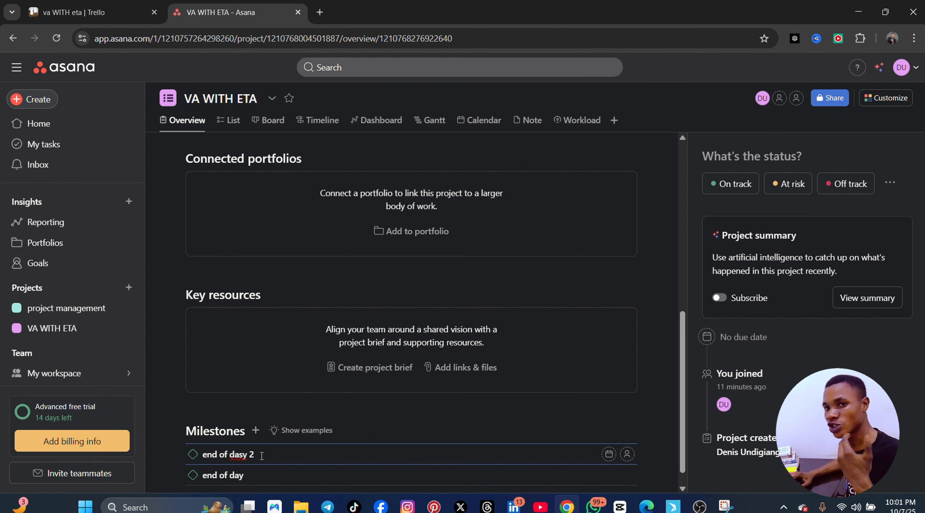
scroll(283, 418, "up", 8)
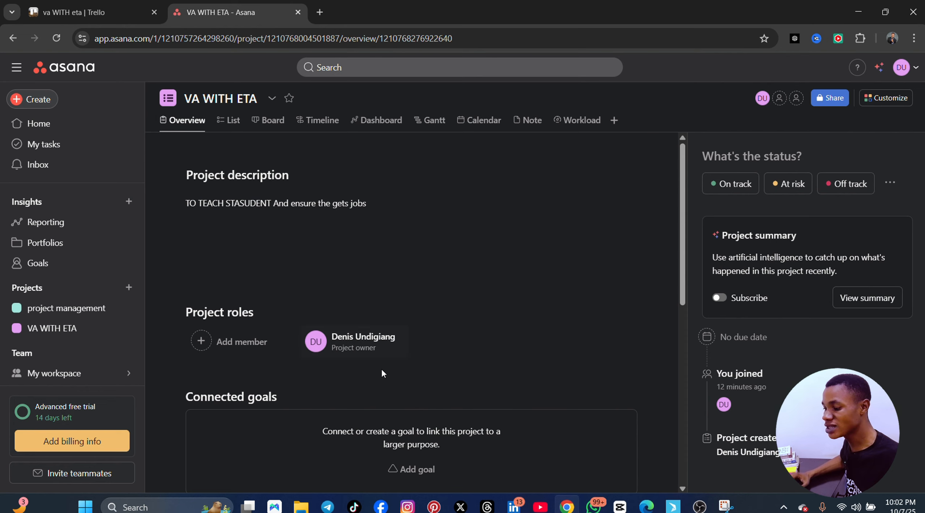
scroll(380, 367, "down", 8)
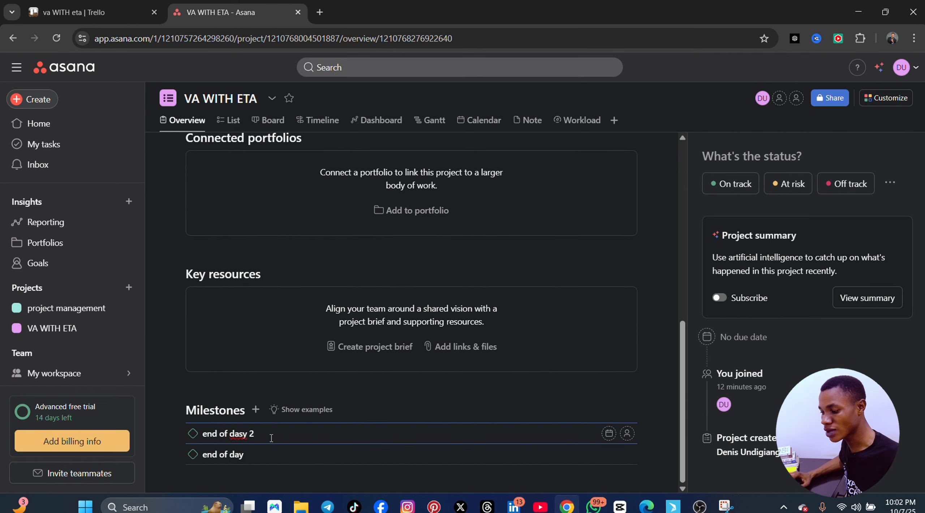
scroll(327, 377, "up", 6)
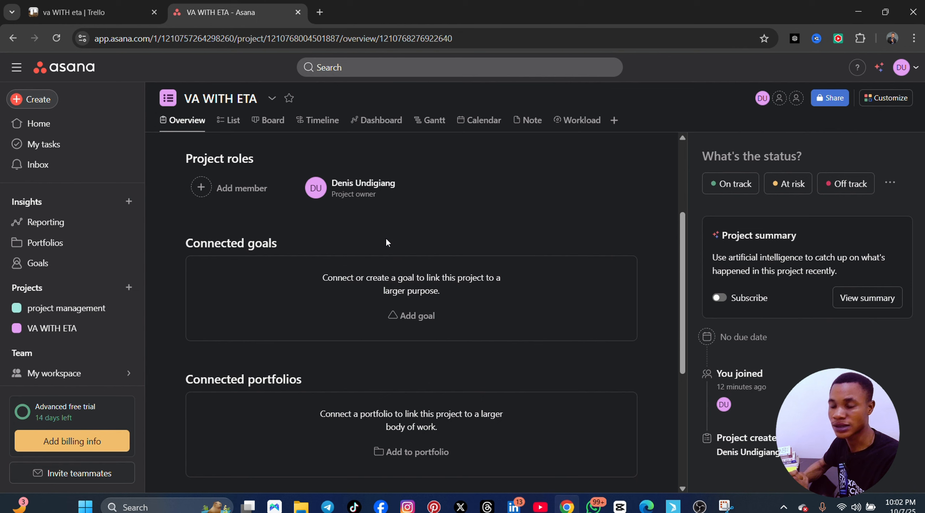
mouse_move(322, 189)
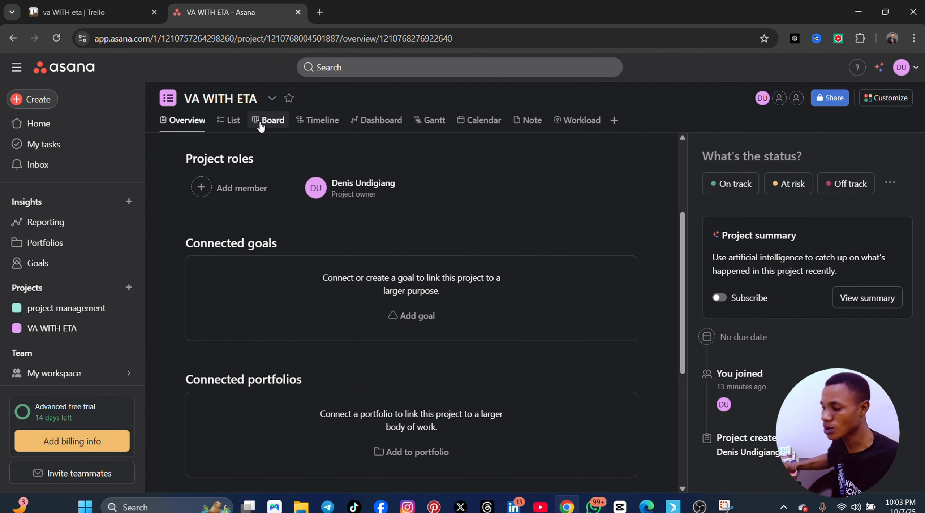
Search Google for "zappier" in a new browser tab
left_click(320, 12)
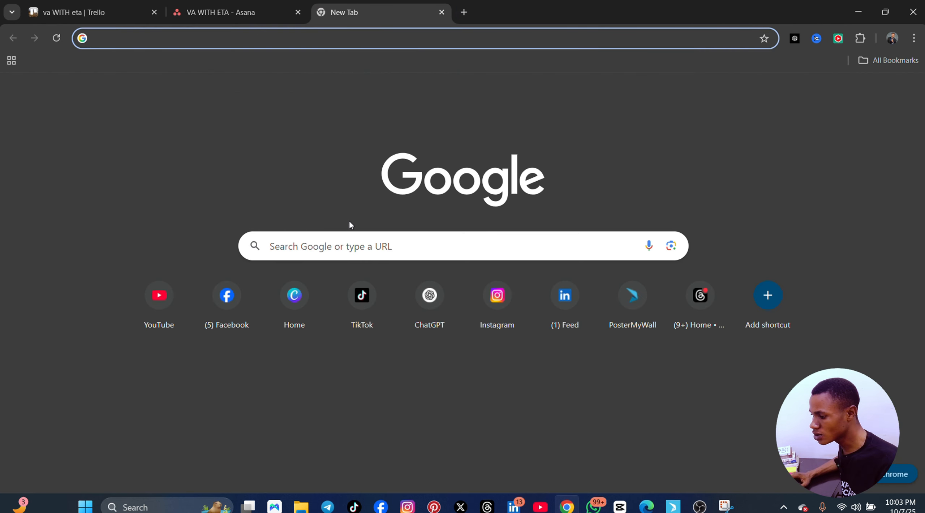
left_click(355, 245)
type("zappier")
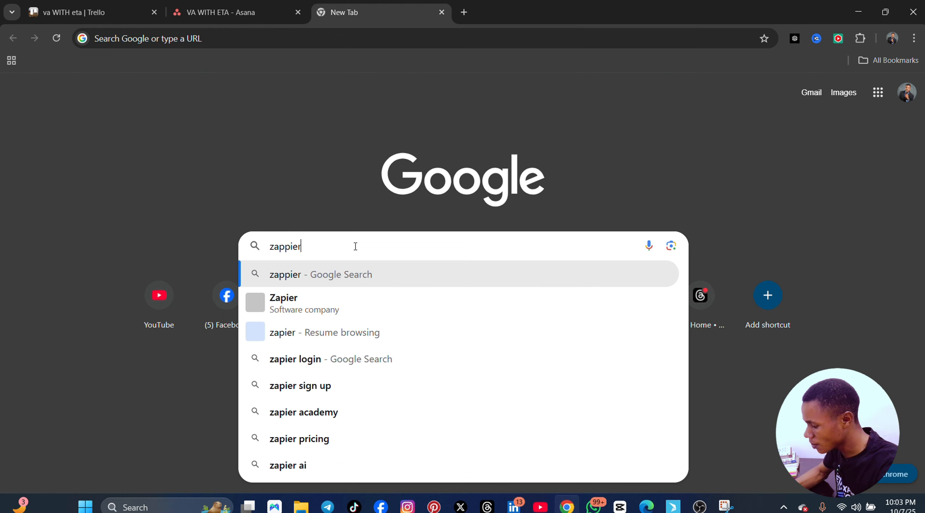
key("Return")
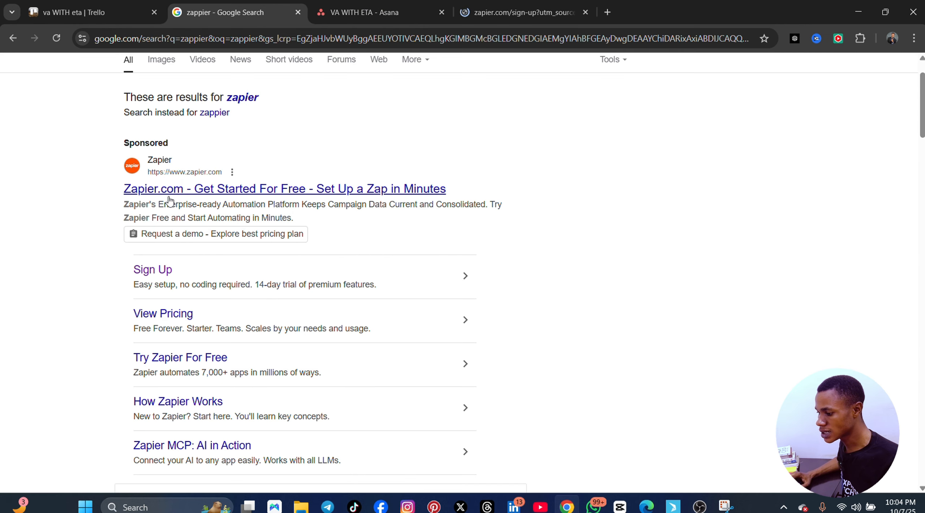
Open the Zapier website from the search results and sign in with the existing Google account
left_click(155, 272)
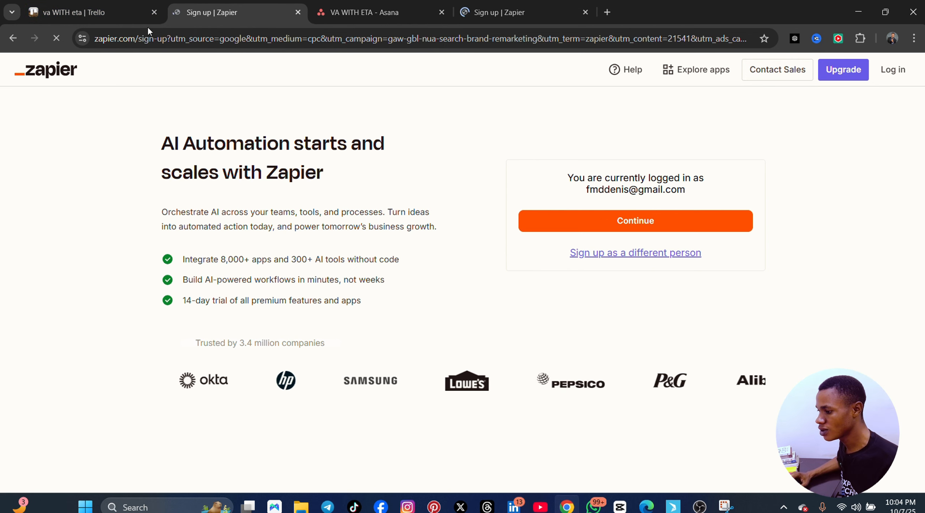
left_click(17, 39)
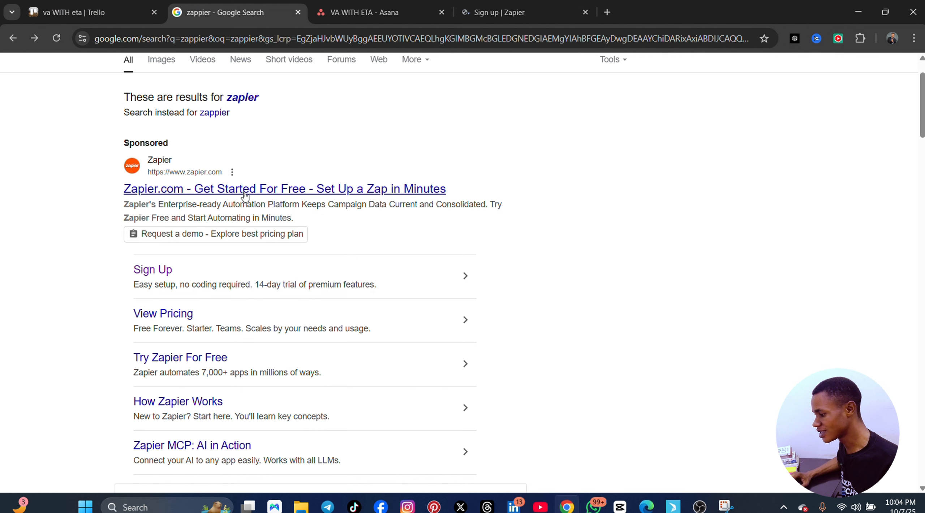
left_click(162, 189)
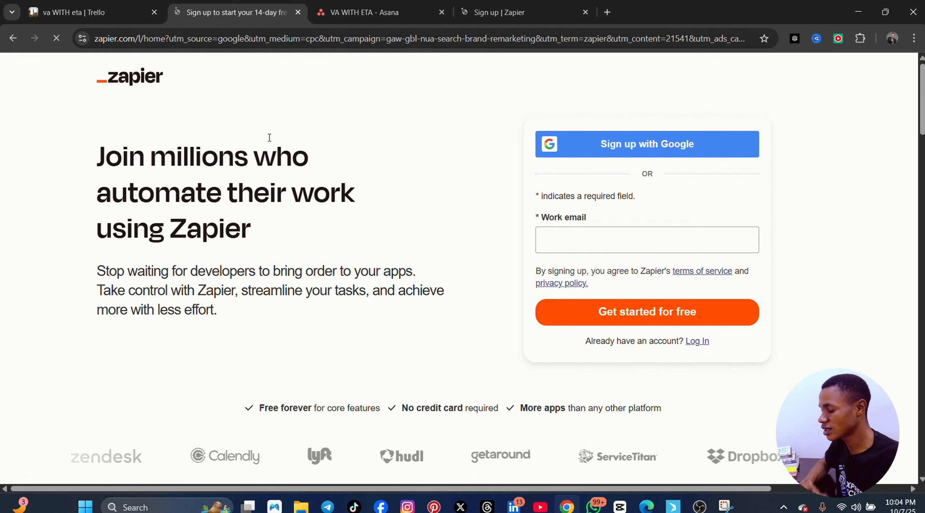
left_click(655, 147)
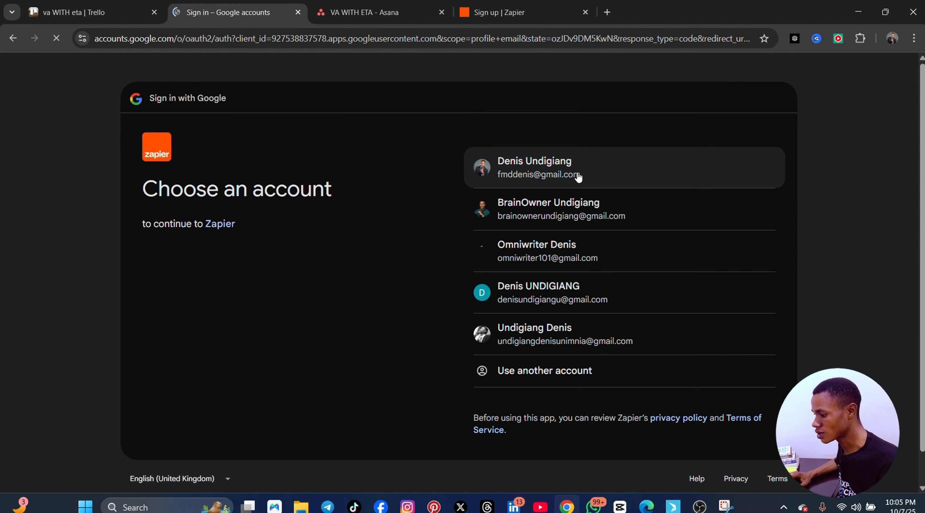
left_click(578, 176)
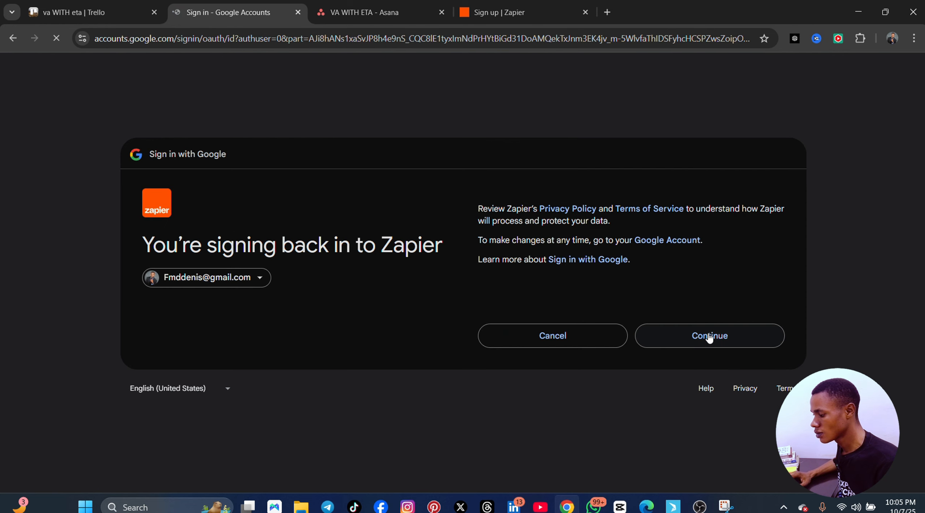
left_click(710, 336)
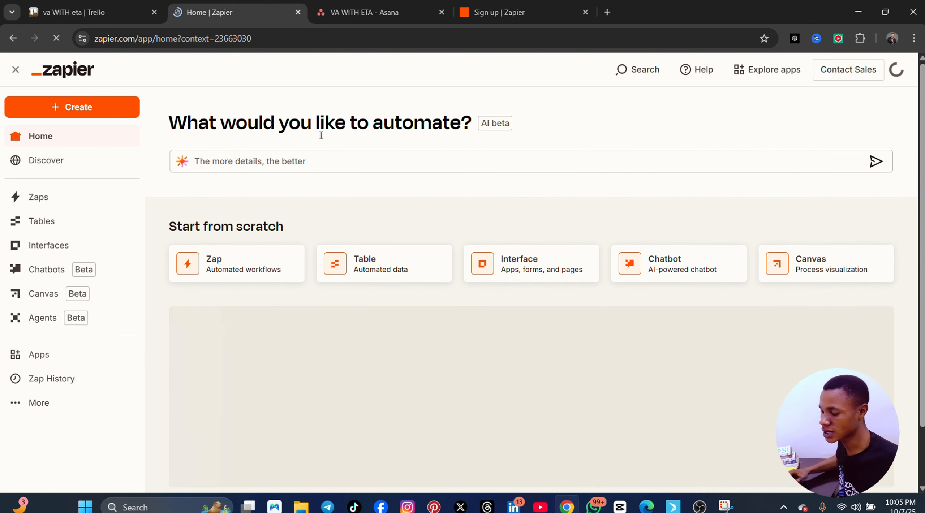
Create a new Zap from the Zapier home page
scroll(564, 408, "down", 2)
scroll(551, 414, "up", 2)
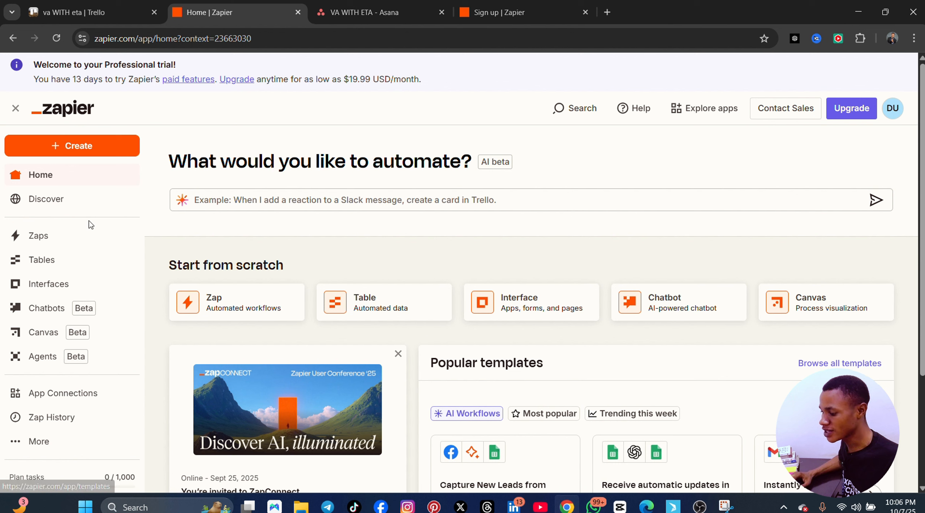
left_click(59, 148)
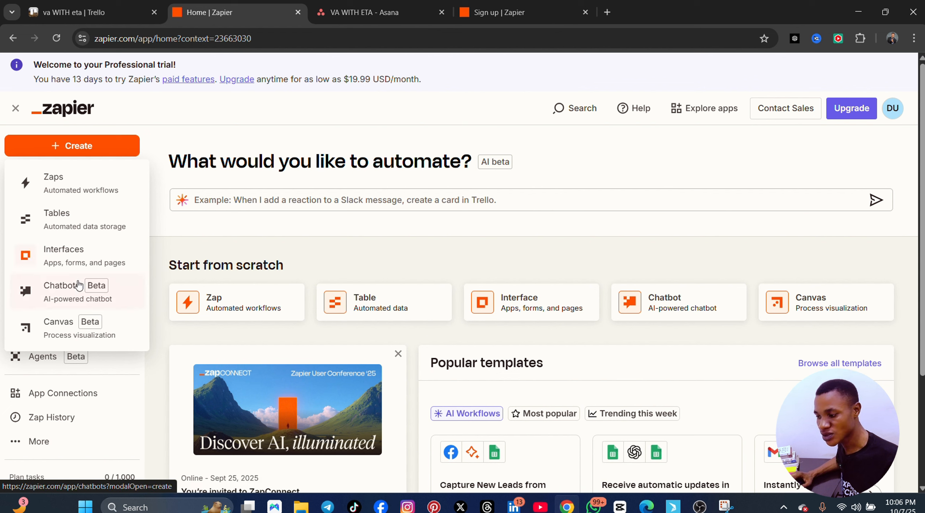
left_click(77, 180)
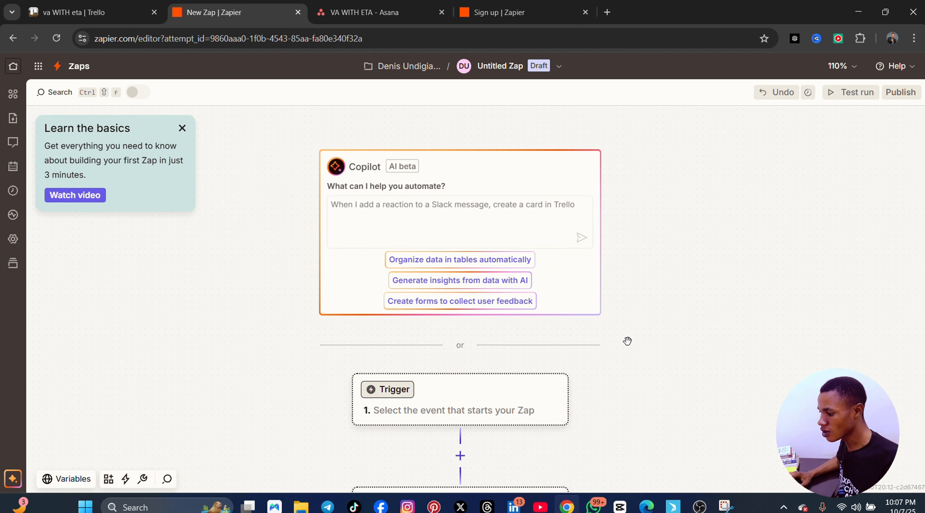
Search the trigger apps for "google form" and set Google Forms as the app of the Zap's trigger step
scroll(542, 424, "down", 3)
scroll(541, 420, "up", 2)
scroll(535, 423, "down", 3)
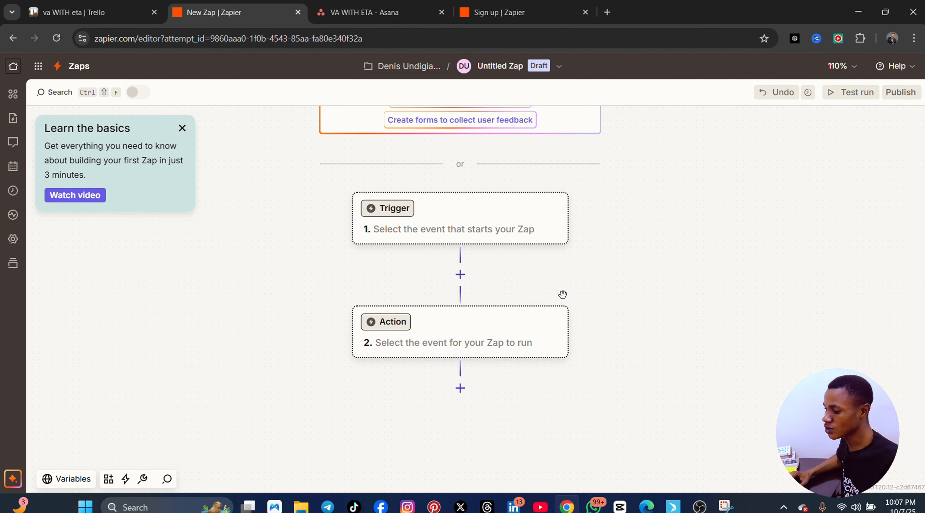
scroll(629, 372, "down", 3)
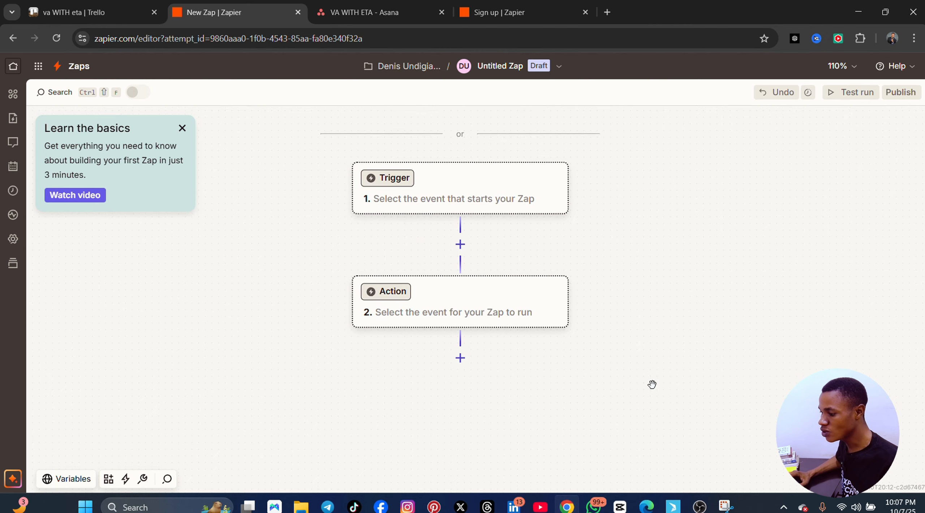
scroll(667, 343, "up", 1)
scroll(667, 343, "up", 1)
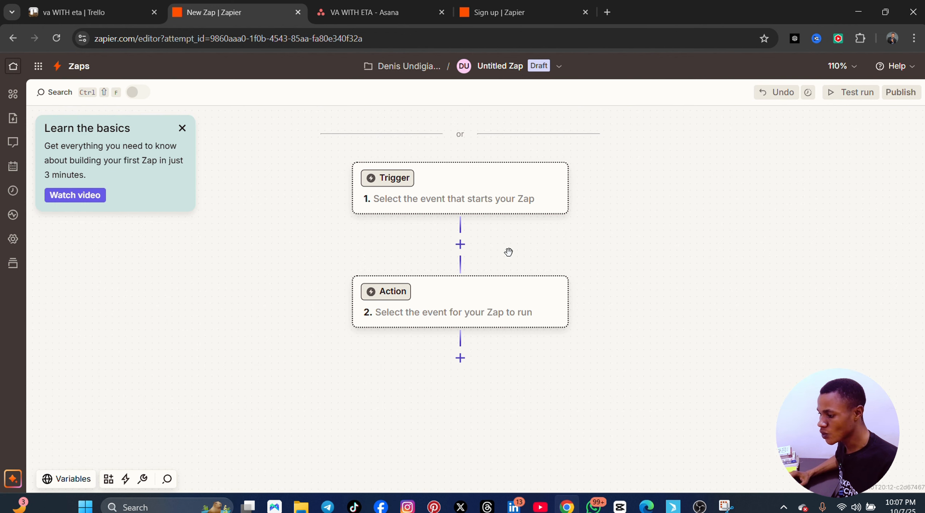
left_click(406, 181)
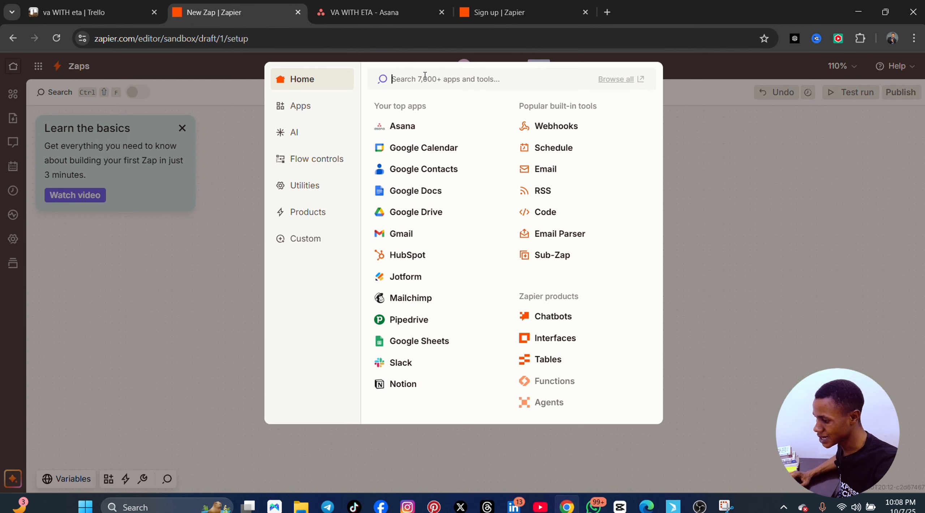
type("google form")
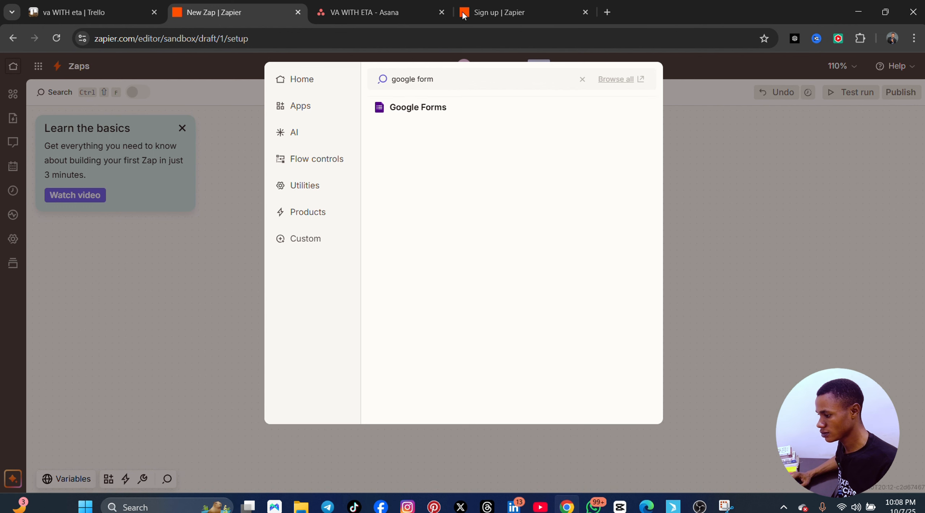
left_click(440, 108)
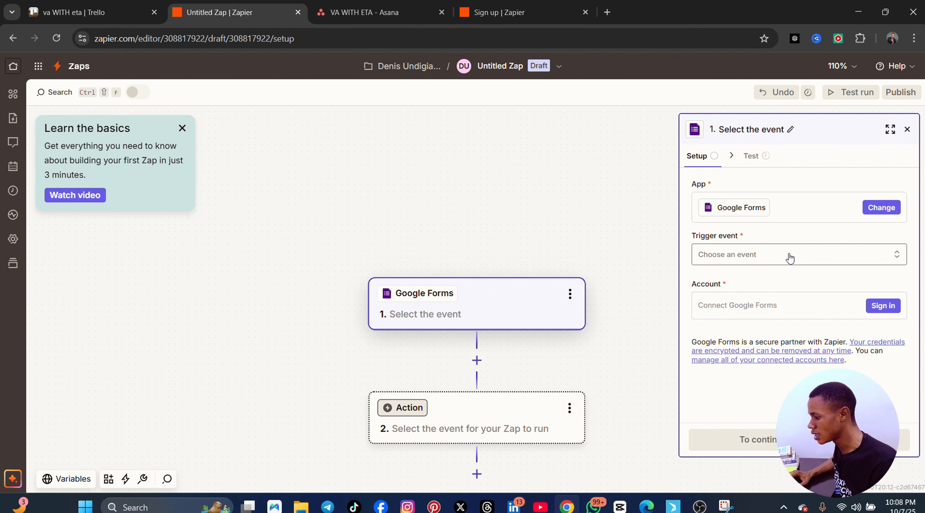
Set the trigger event of the Google Forms step to New Form Response
left_click(883, 210)
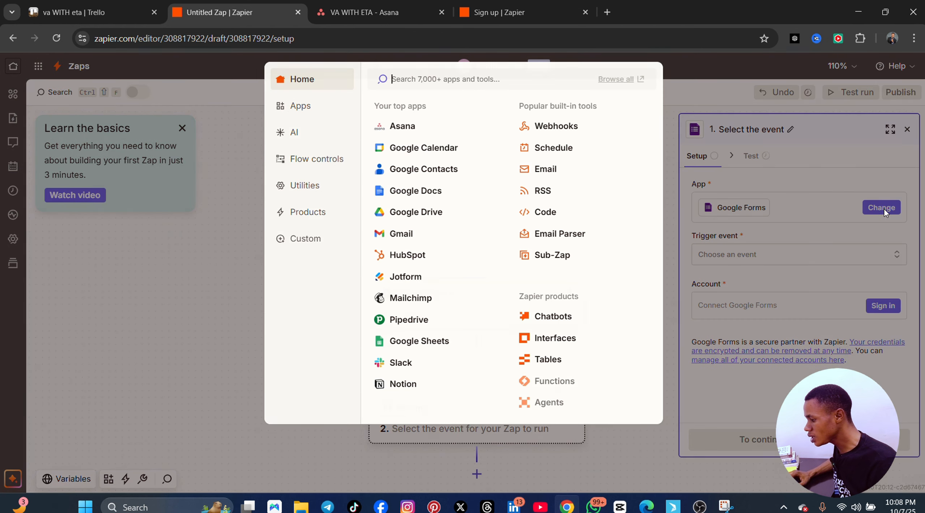
left_click(698, 72)
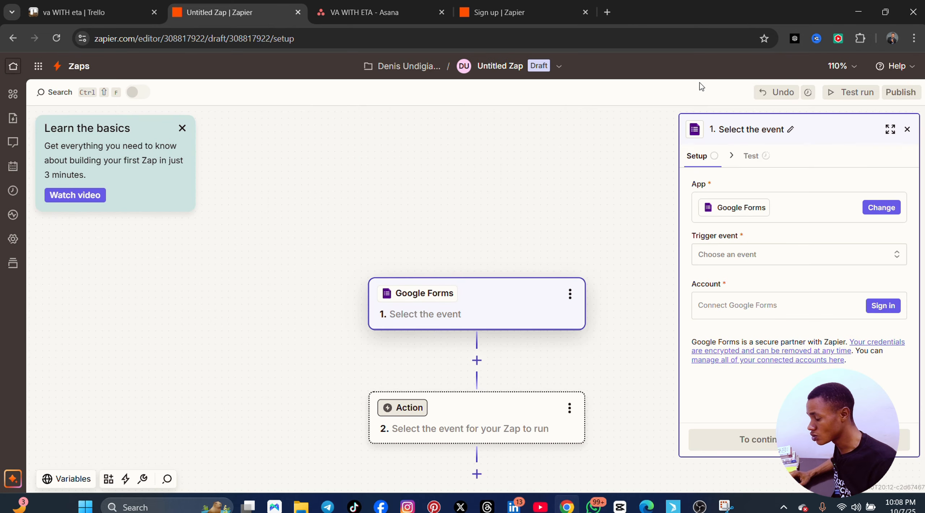
left_click(815, 261)
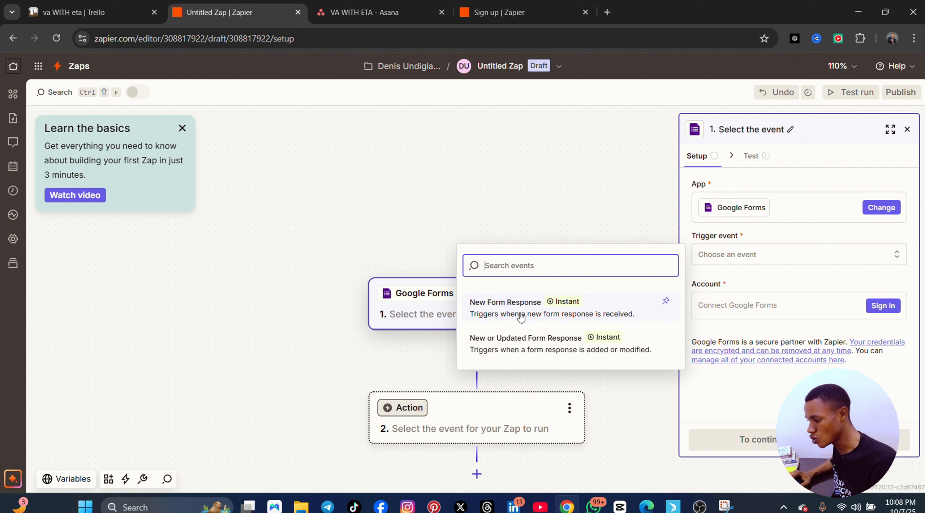
left_click(519, 310)
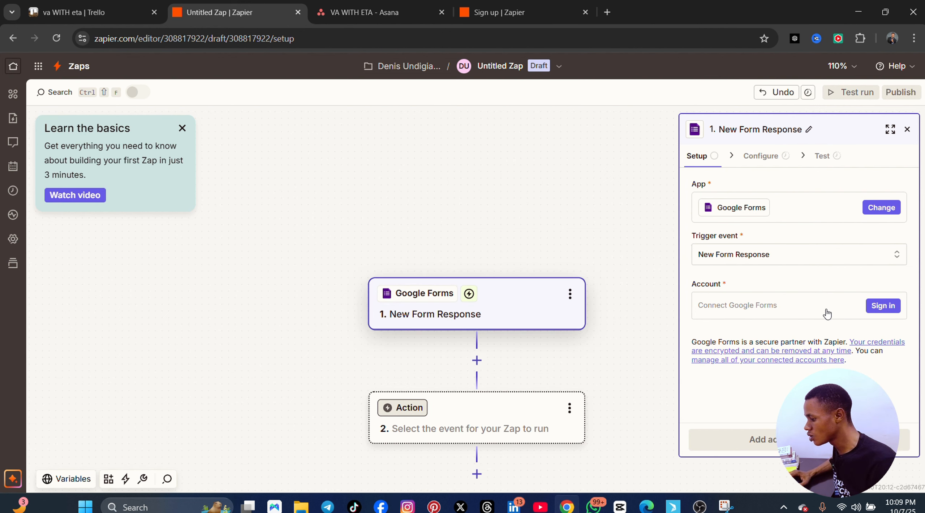
Connect the existing Google account to the Google Forms trigger with all requested permissions and open the list of forms for its configuration
left_click(890, 306)
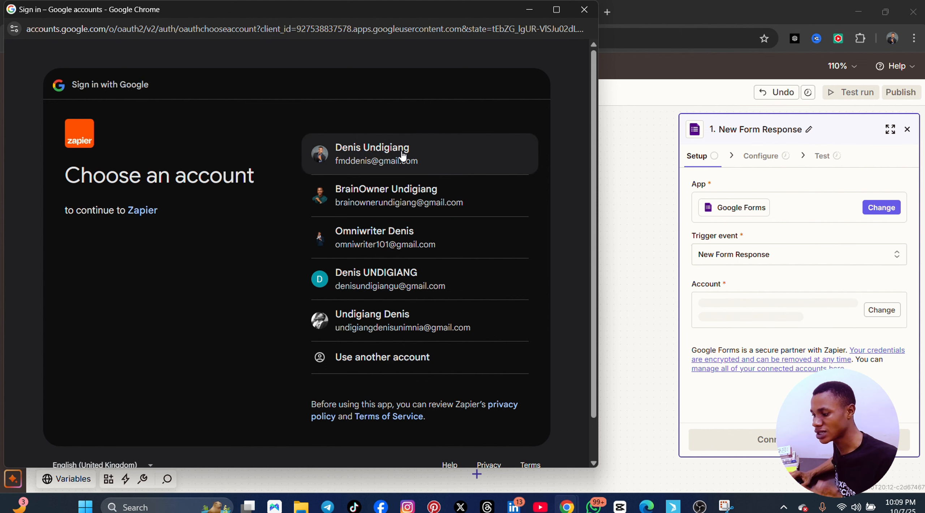
left_click(402, 154)
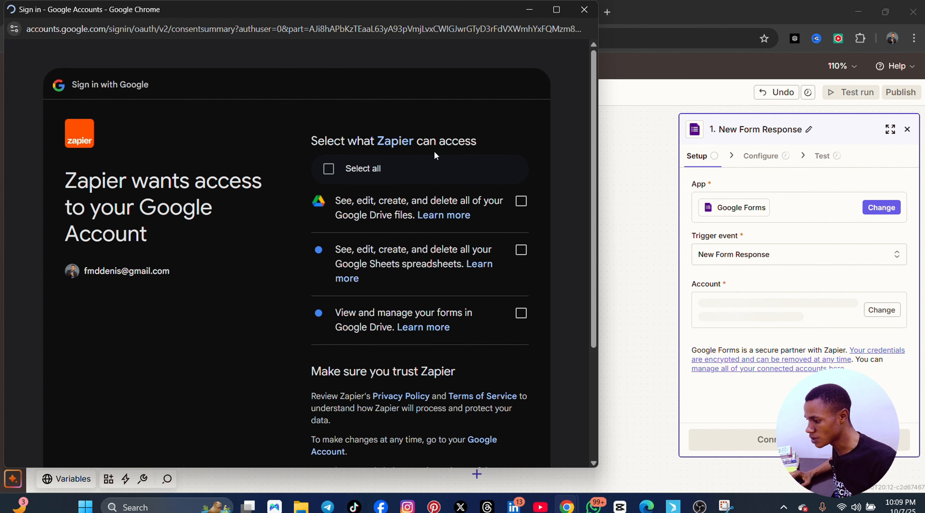
left_click(328, 169)
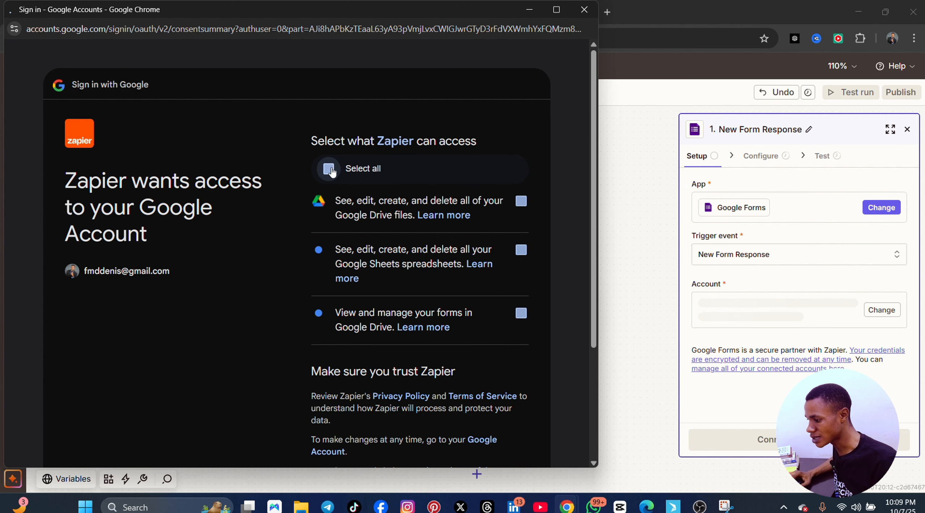
scroll(414, 278, "down", 1)
scroll(434, 311, "down", 4)
left_click(485, 368)
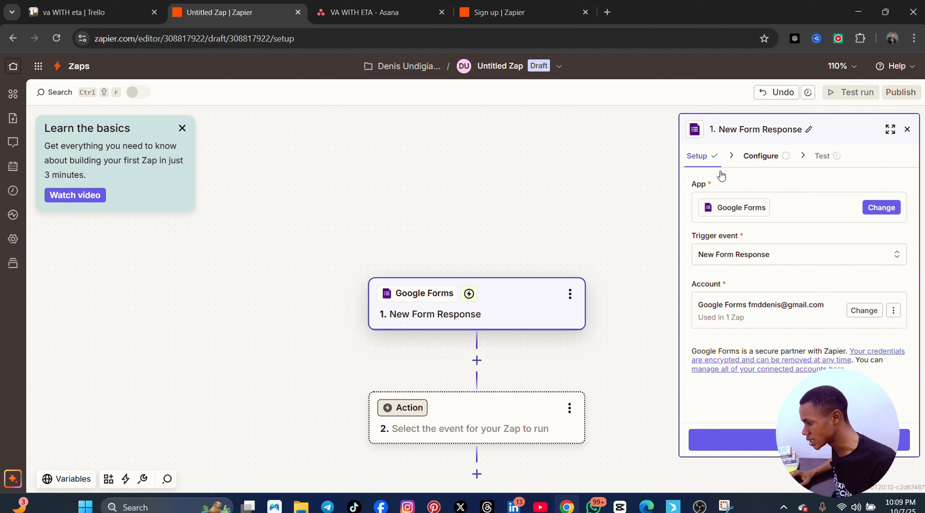
left_click(808, 440)
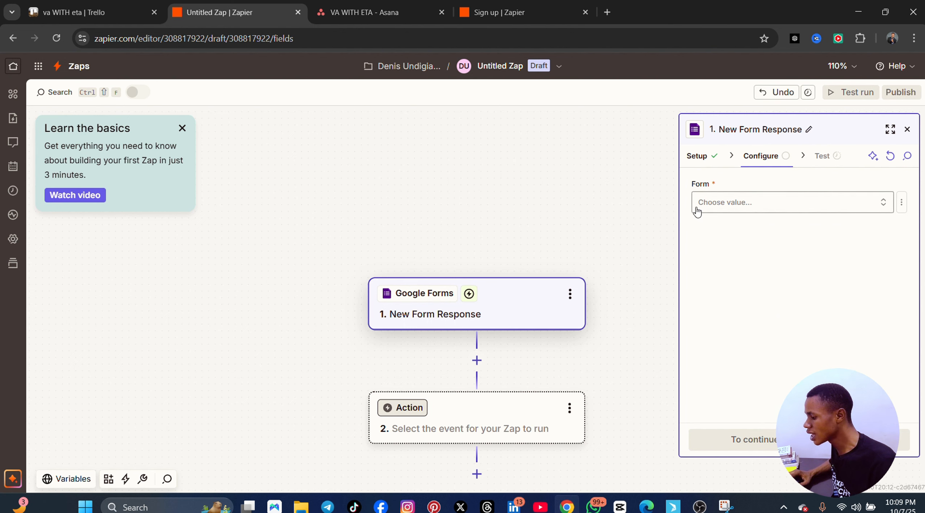
left_click(751, 209)
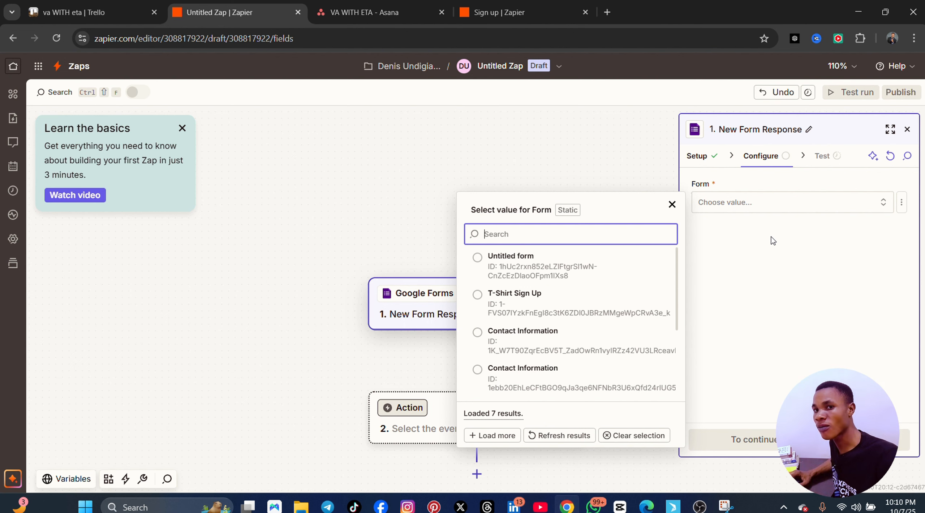
Look for Forms among the Google apps in a new browser tab and return to the Zap draft
key("ctrl+t")
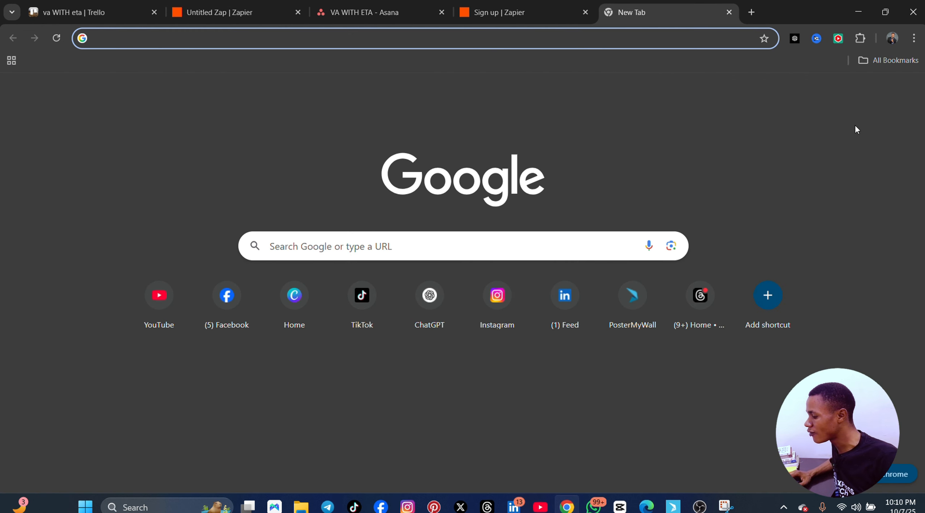
left_click(871, 97)
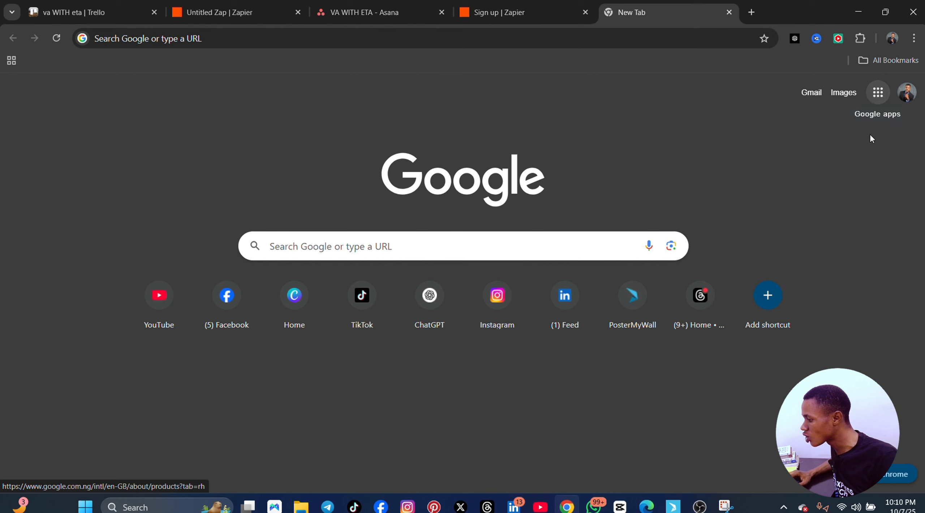
left_click(877, 94)
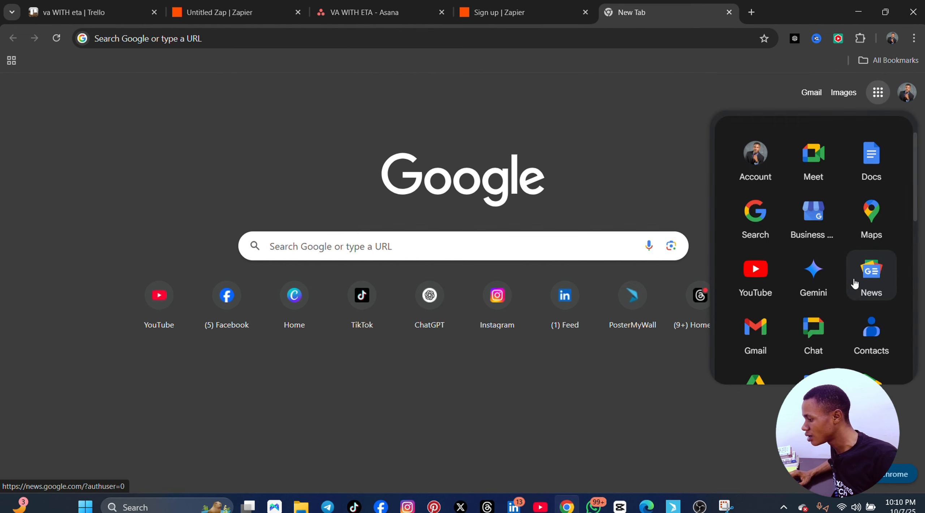
scroll(854, 283, "down", 10)
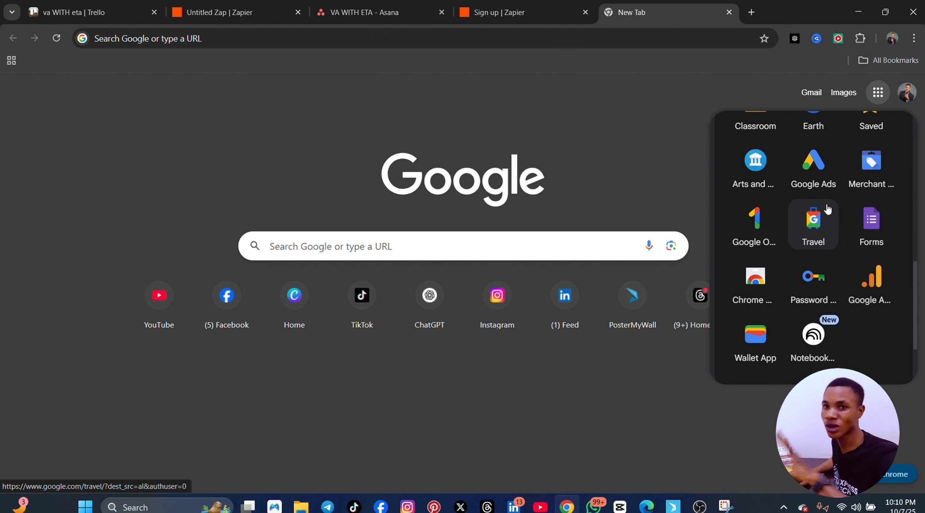
left_click(729, 13)
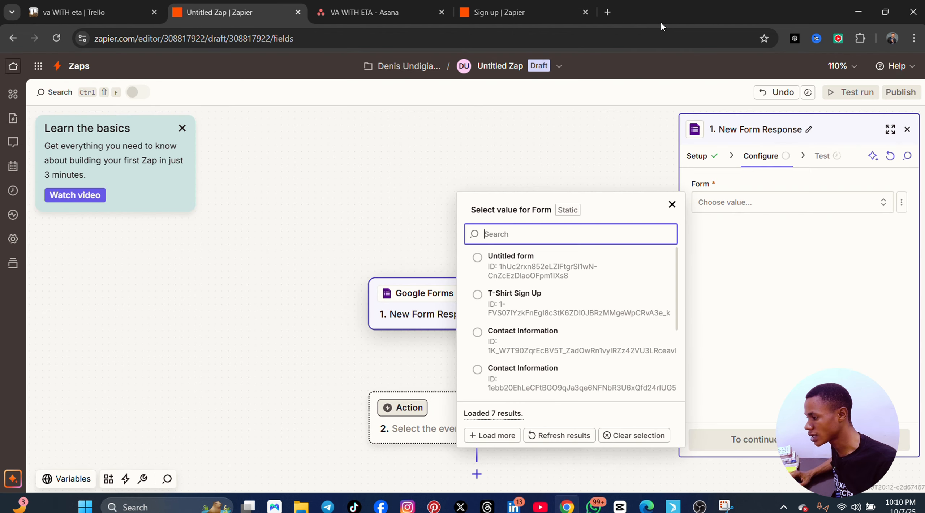
left_click(520, 13)
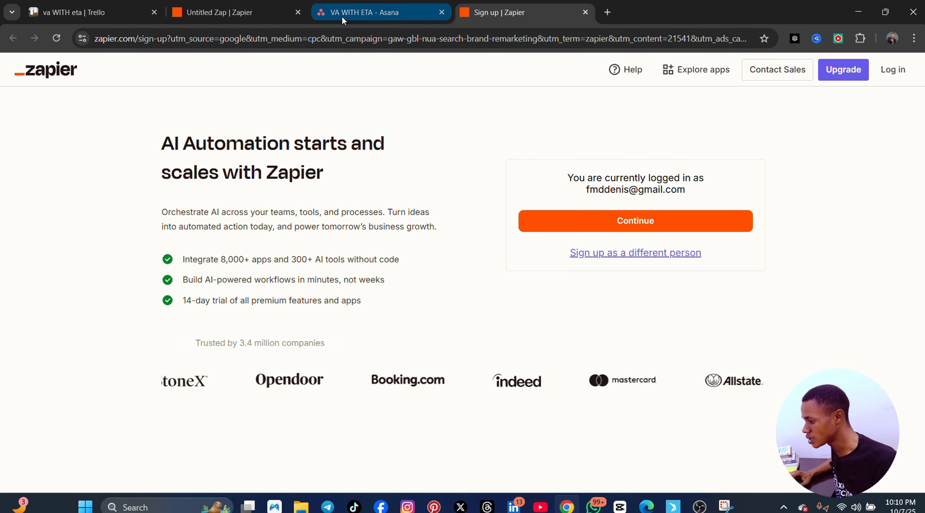
left_click(353, 17)
left_click(240, 13)
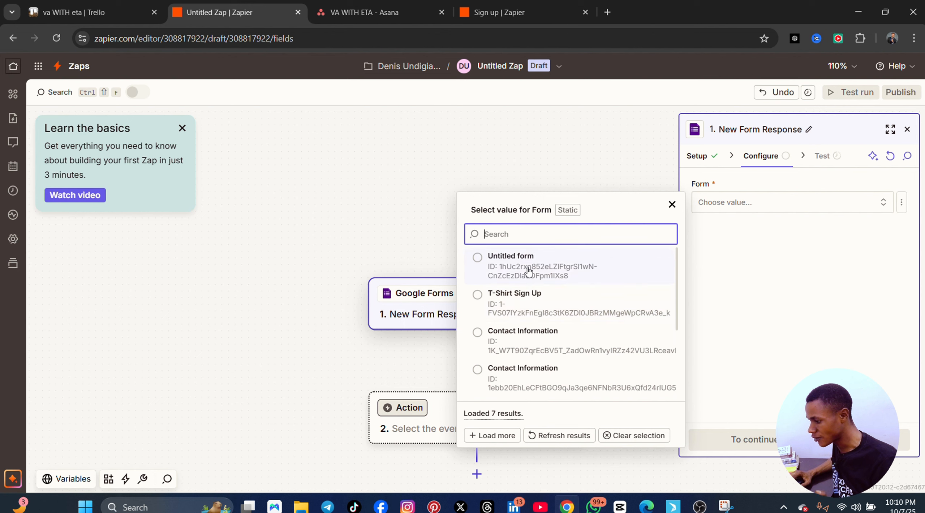
Choose the first Contact Information form for the trigger, test it and continue with the record Form Response A
left_click(568, 346)
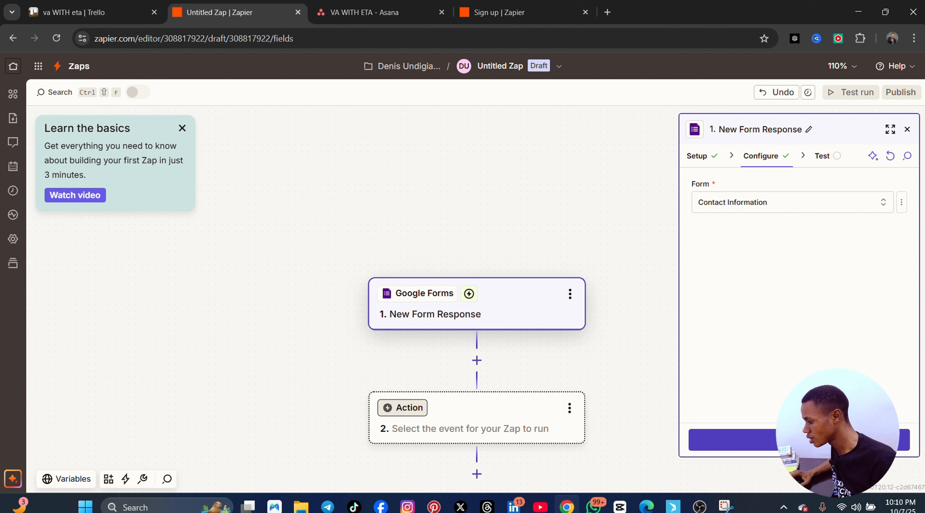
left_click(894, 440)
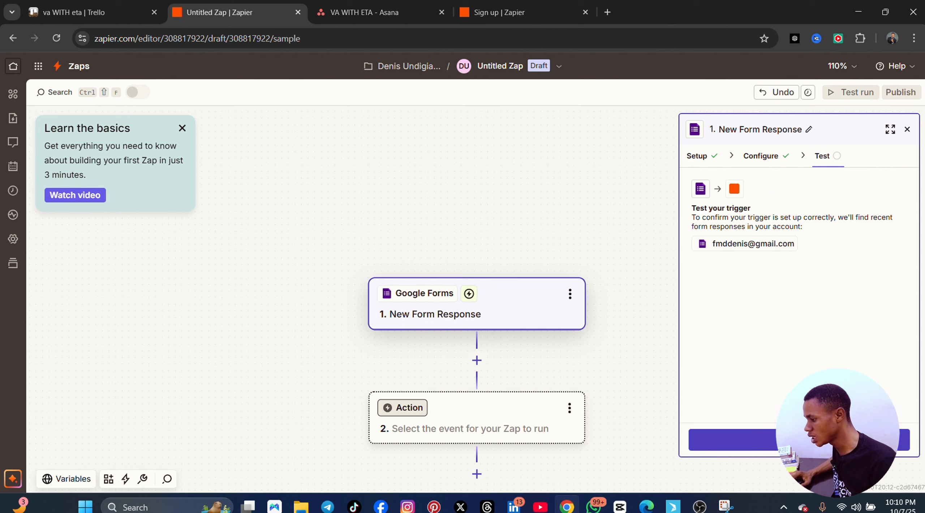
left_click(808, 439)
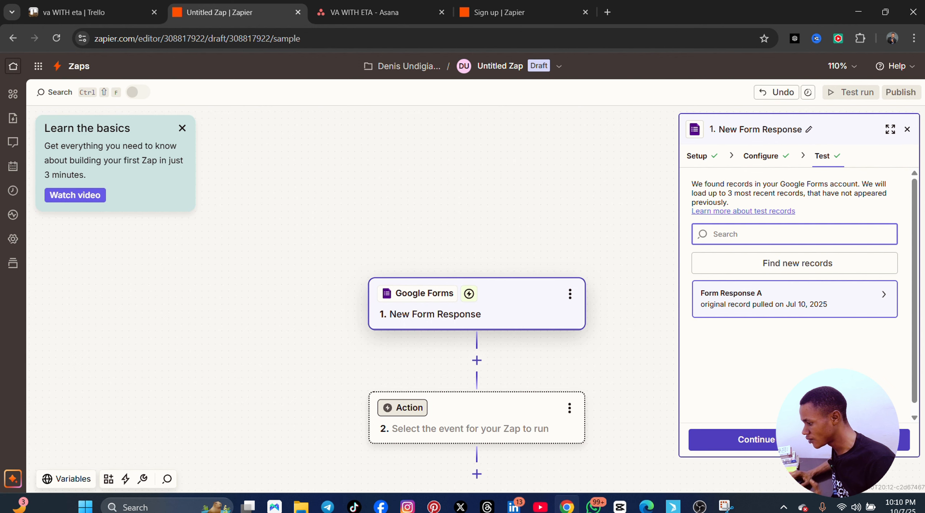
left_click(812, 439)
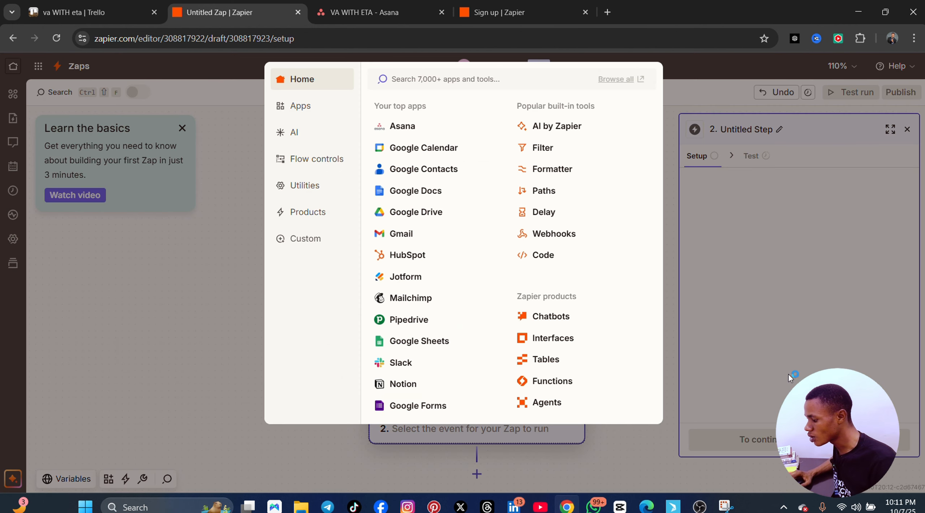
Set Gmail as the app of the Zap's action step
left_click(743, 276)
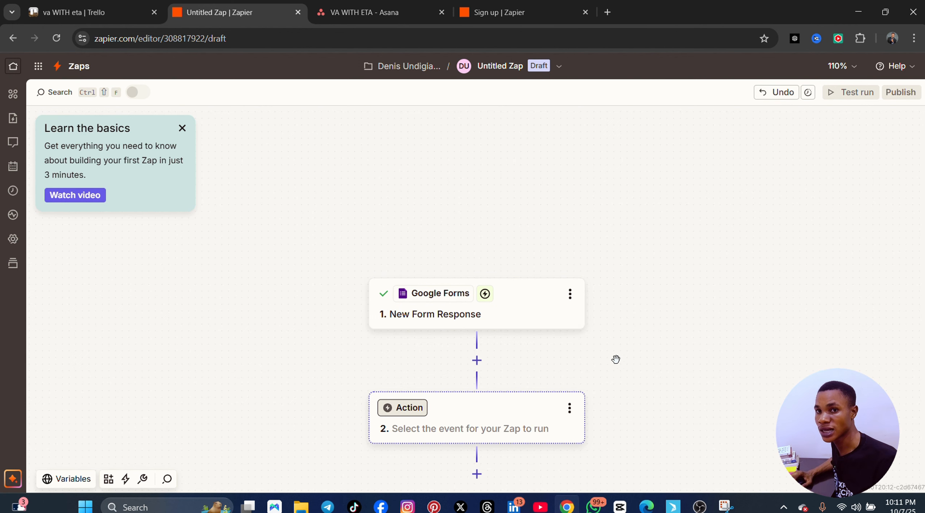
scroll(615, 359, "down", 2)
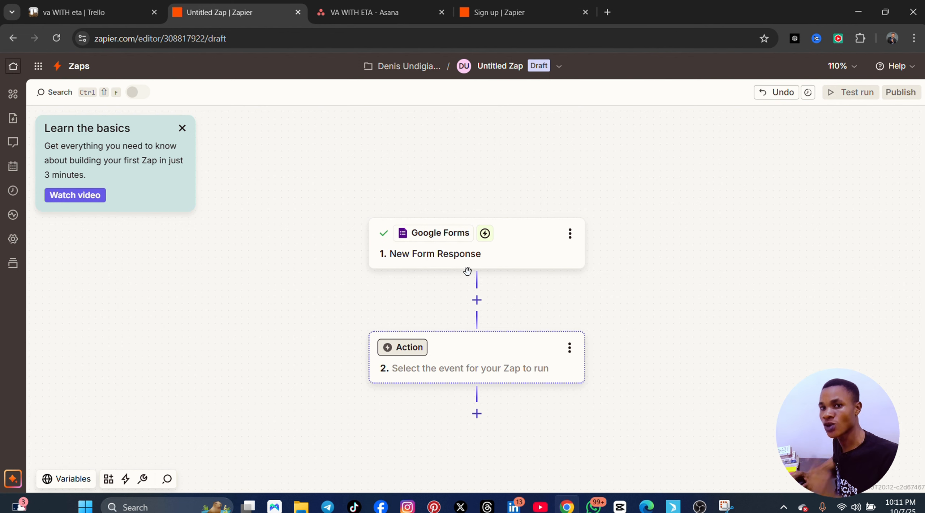
left_click(413, 356)
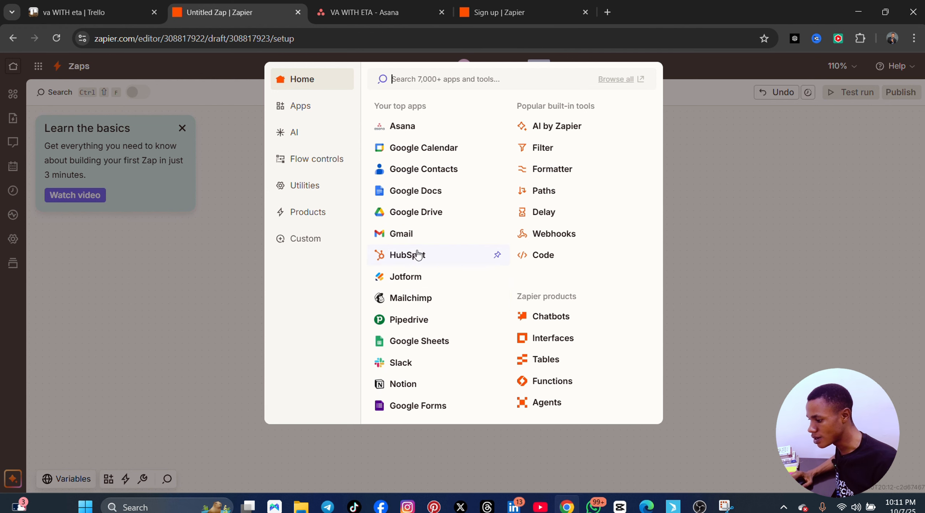
left_click(414, 234)
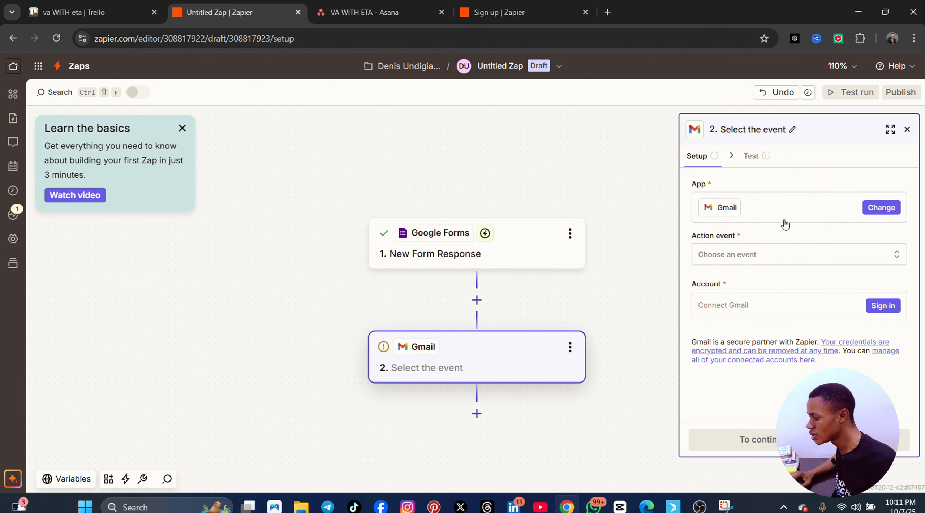
Set the action event of the Gmail step to Send Email
left_click(787, 255)
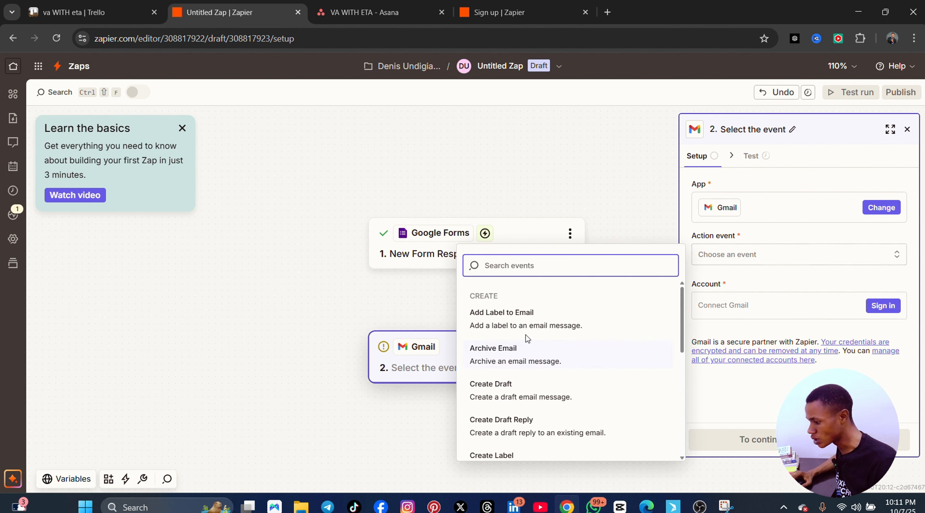
scroll(555, 390, "down", 3)
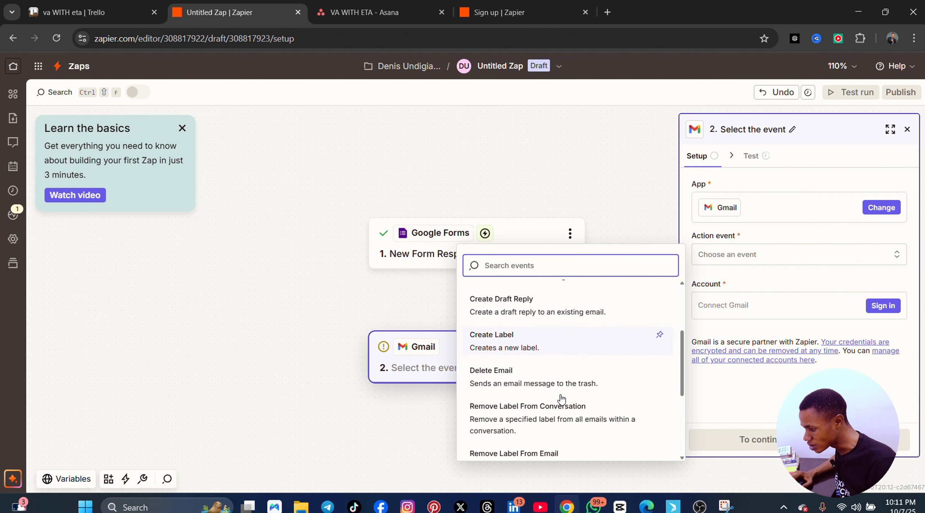
scroll(560, 397, "down", 2)
scroll(560, 397, "down", 3)
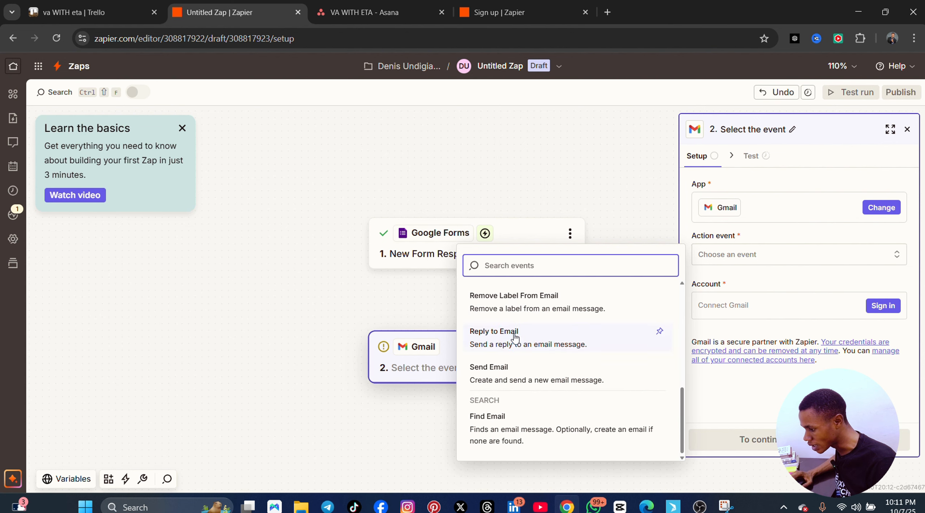
left_click(532, 377)
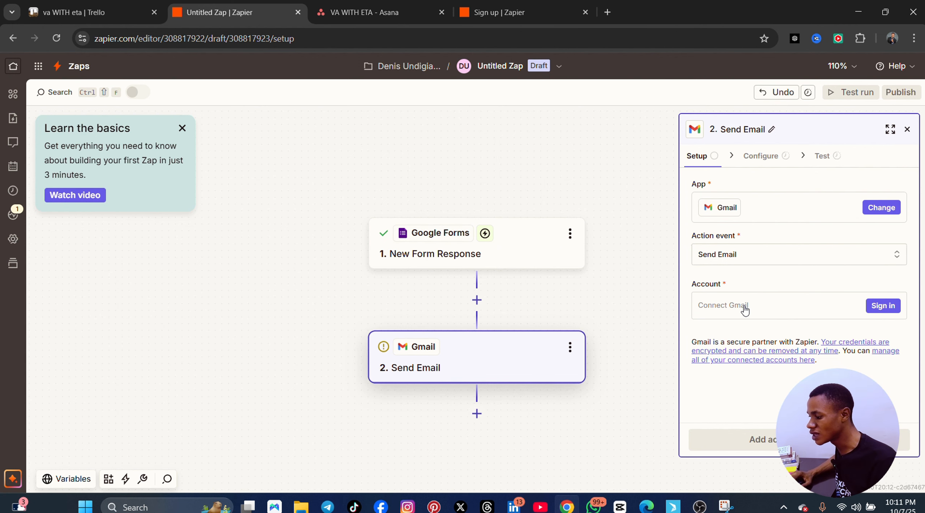
Connect the existing Google account to the Gmail action with all requested permissions and continue to its configuration
left_click(883, 305)
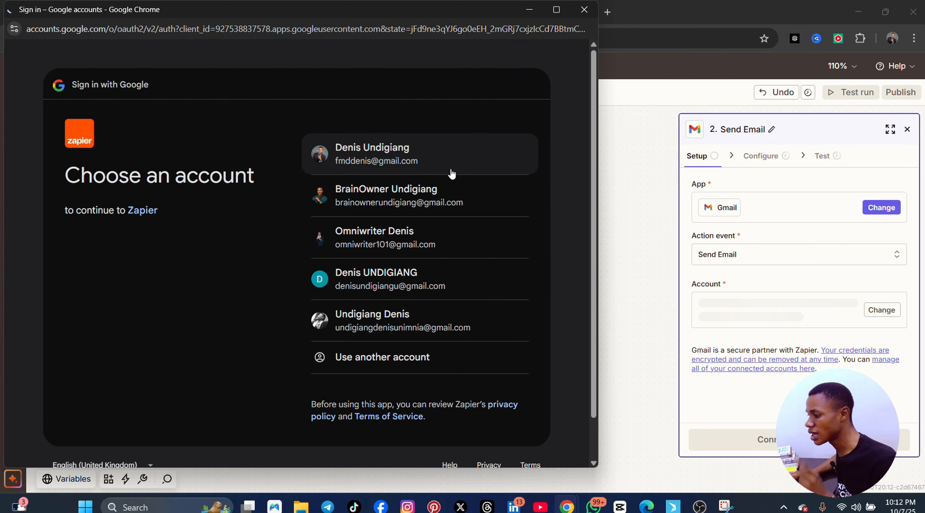
left_click(428, 164)
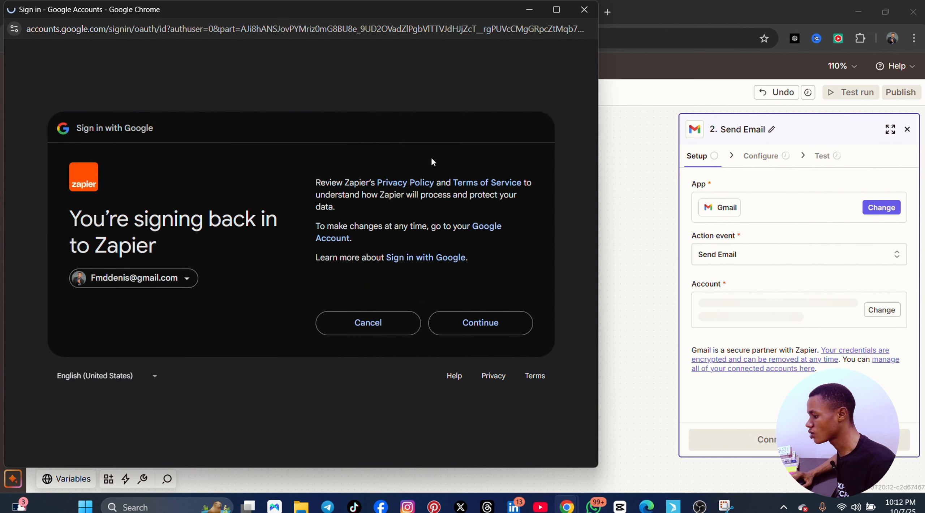
left_click(478, 327)
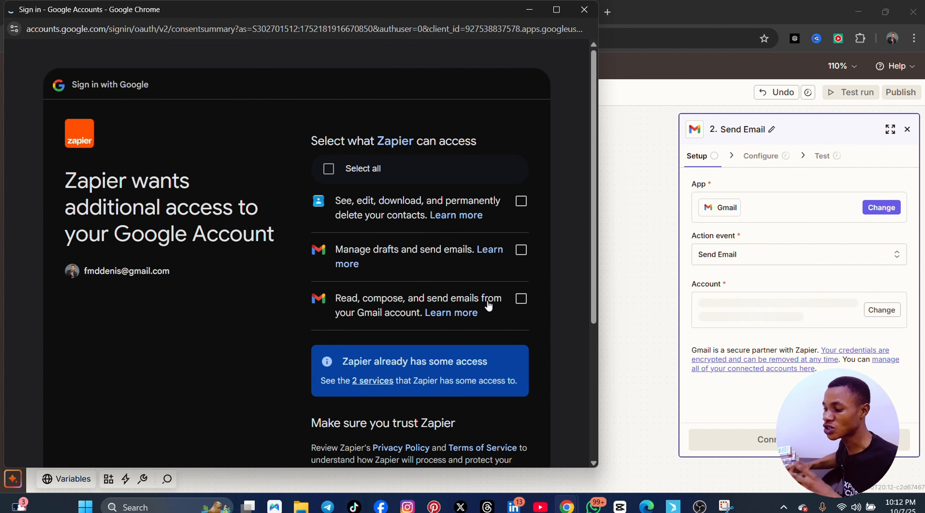
left_click(328, 168)
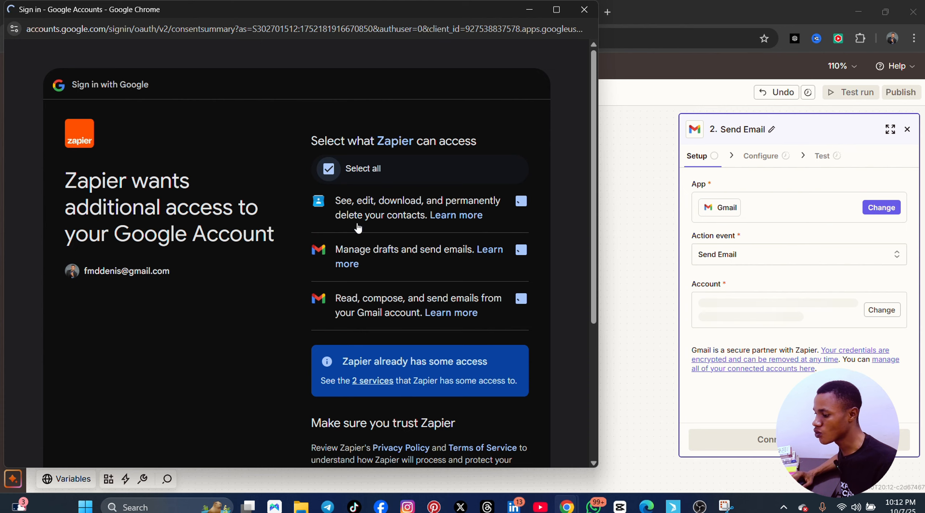
scroll(436, 376, "down", 5)
left_click(500, 375)
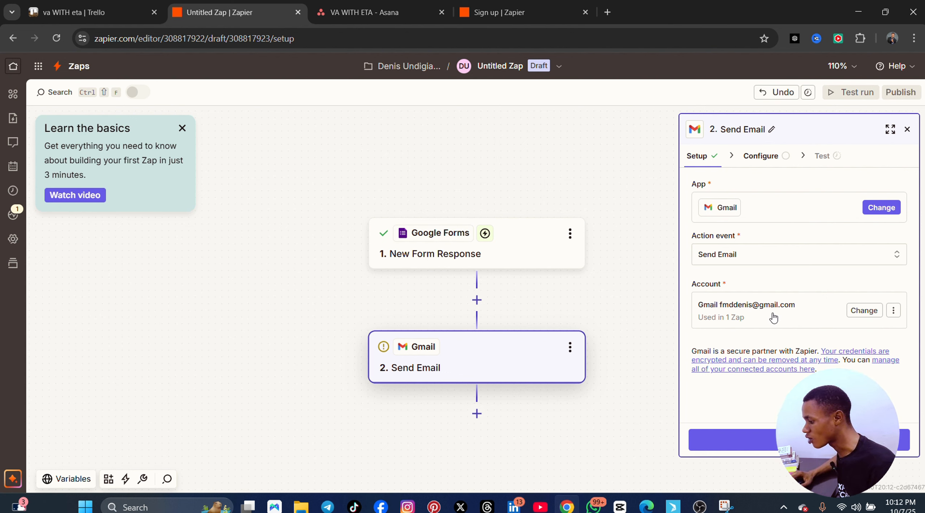
left_click(733, 439)
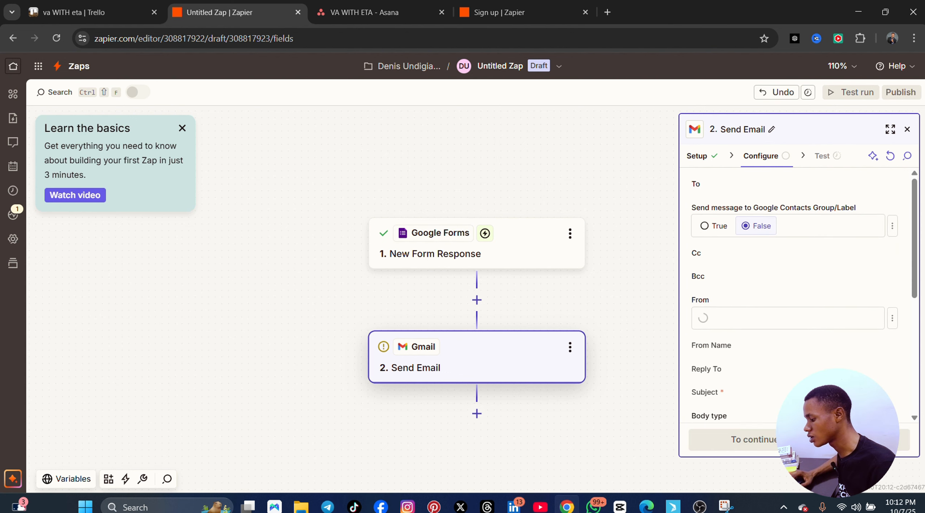
Enter "welcome to eta" as the email's To value and enable sending to a Google contacts group, choosing Friends
left_click(722, 203)
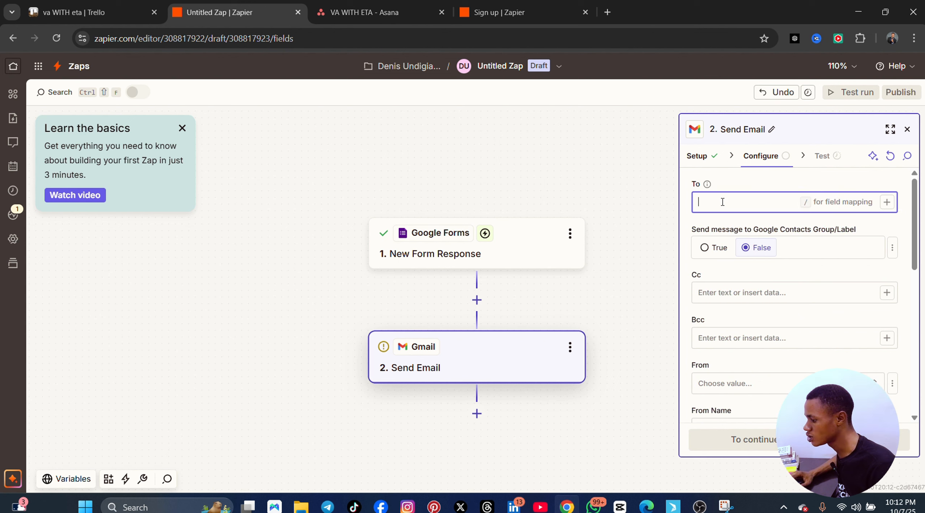
type("welcome to eta")
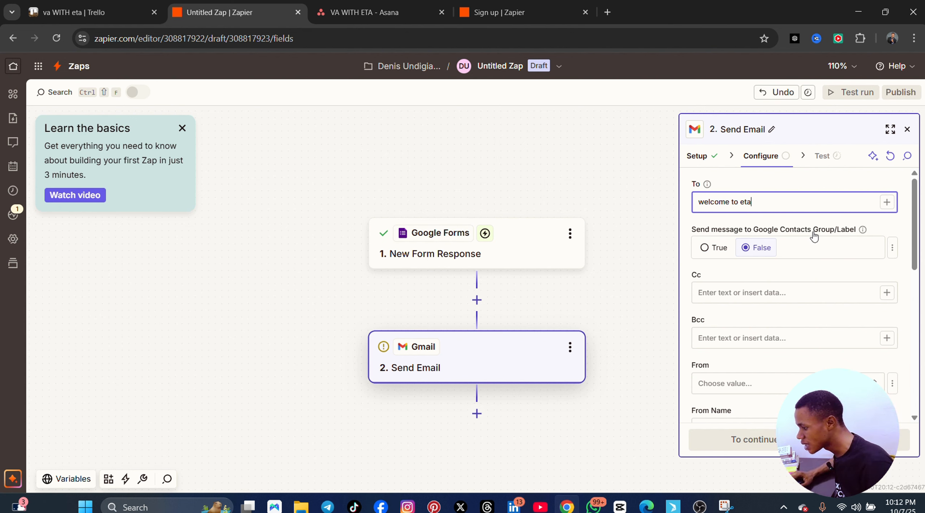
left_click(707, 247)
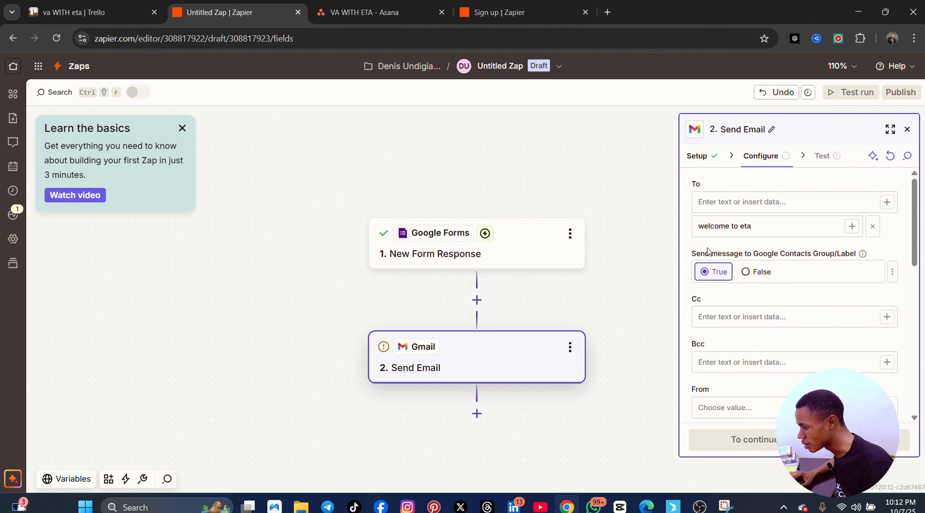
scroll(750, 293, "down", 2)
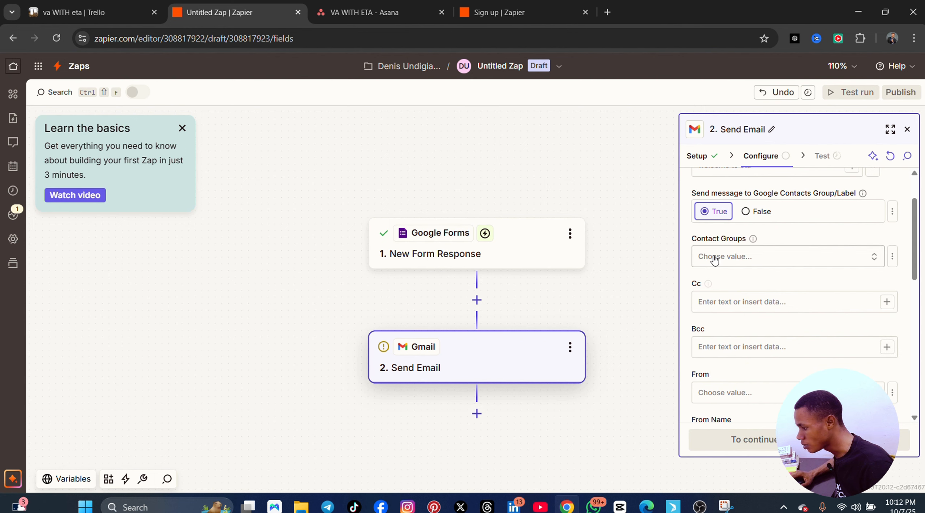
left_click(729, 258)
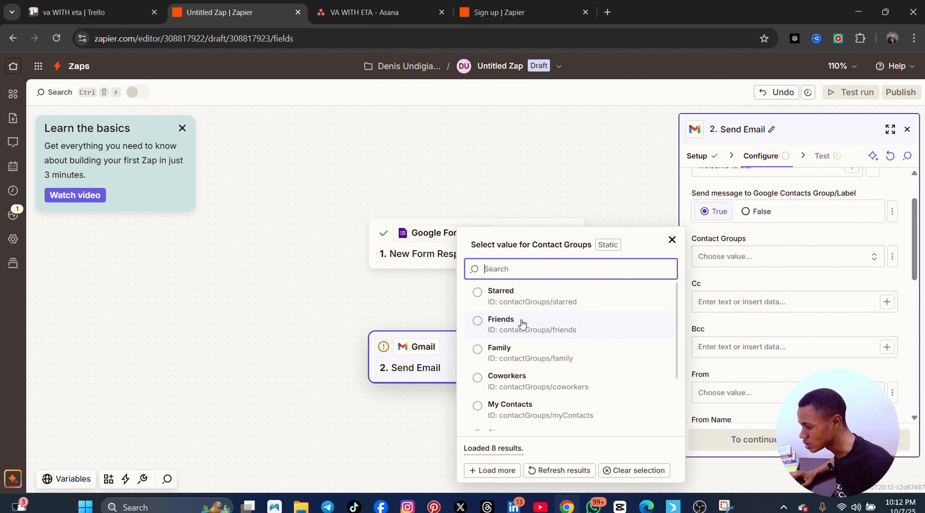
left_click(522, 324)
Enter "eta" as the Cc value of the Send Email action
scroll(755, 310, "down", 2)
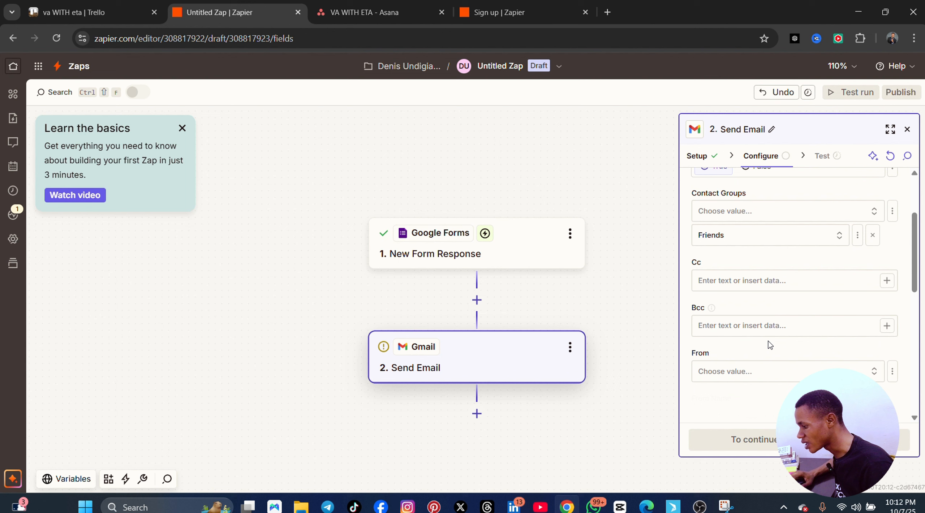
left_click(734, 265)
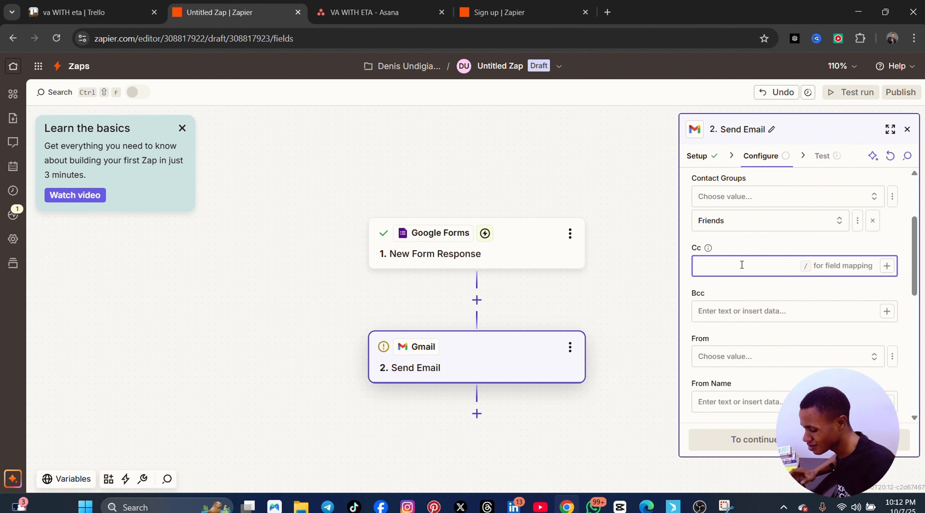
type("e")
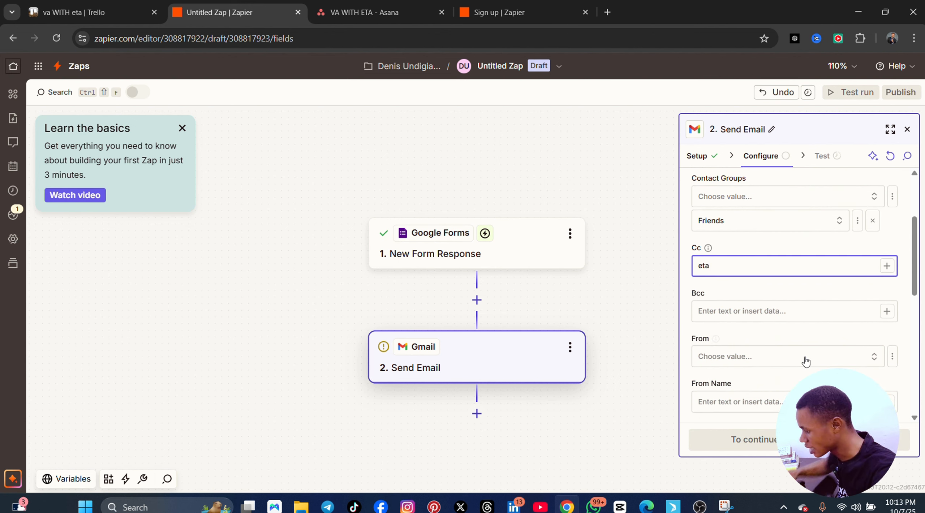
type("ta")
Set the email's From value to the connected Gmail address and the From Name to "eta"
scroll(805, 361, "down", 10)
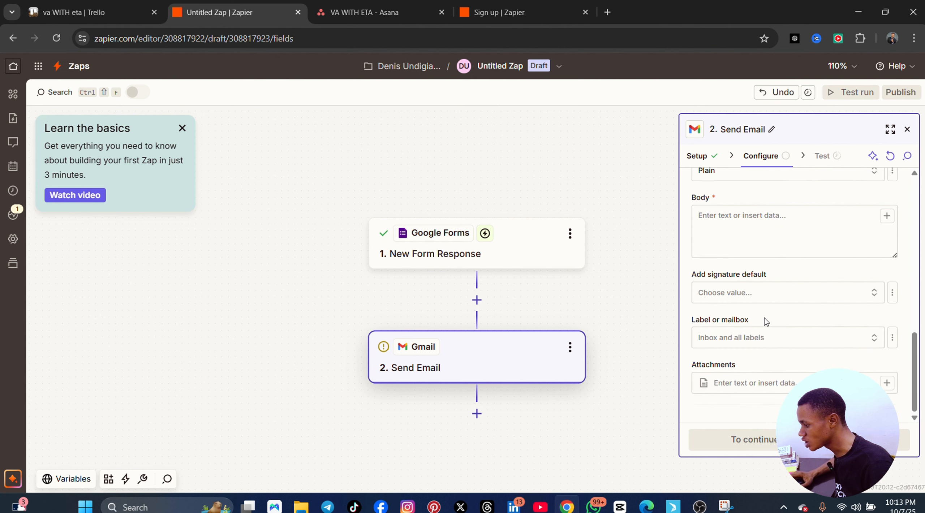
scroll(764, 318, "up", 5)
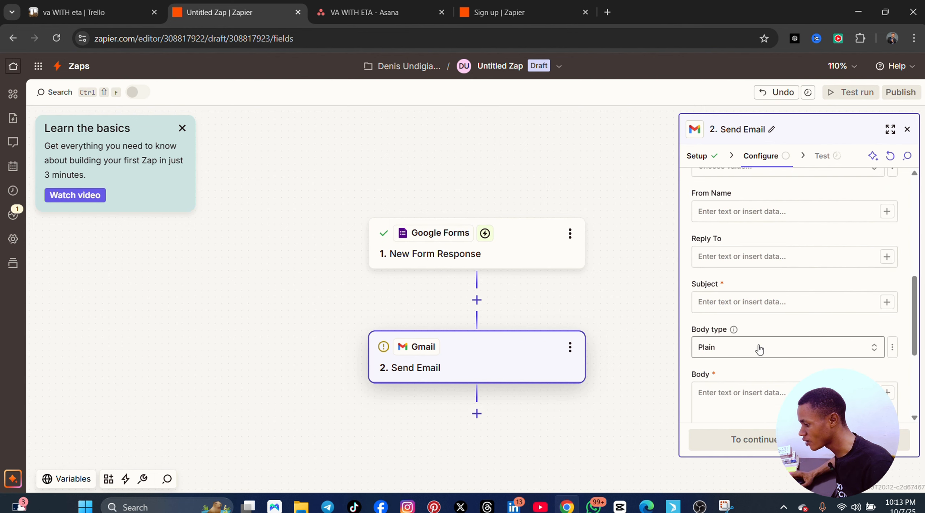
scroll(759, 349, "up", 3)
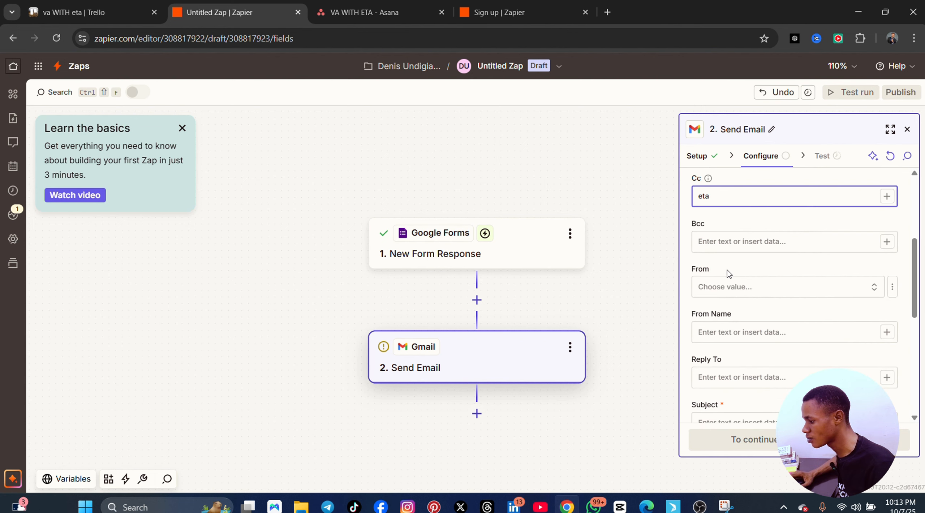
scroll(752, 260, "down", 2)
left_click(751, 231)
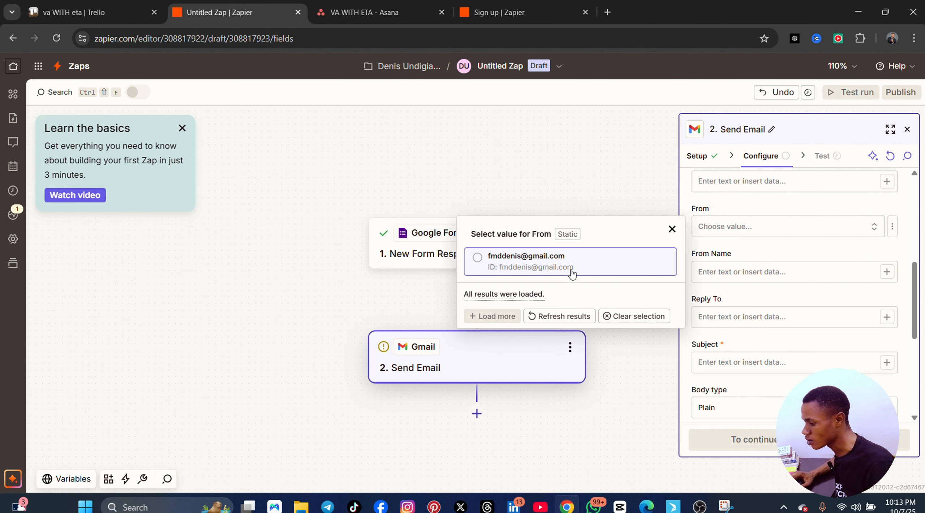
left_click(571, 261)
left_click(765, 271)
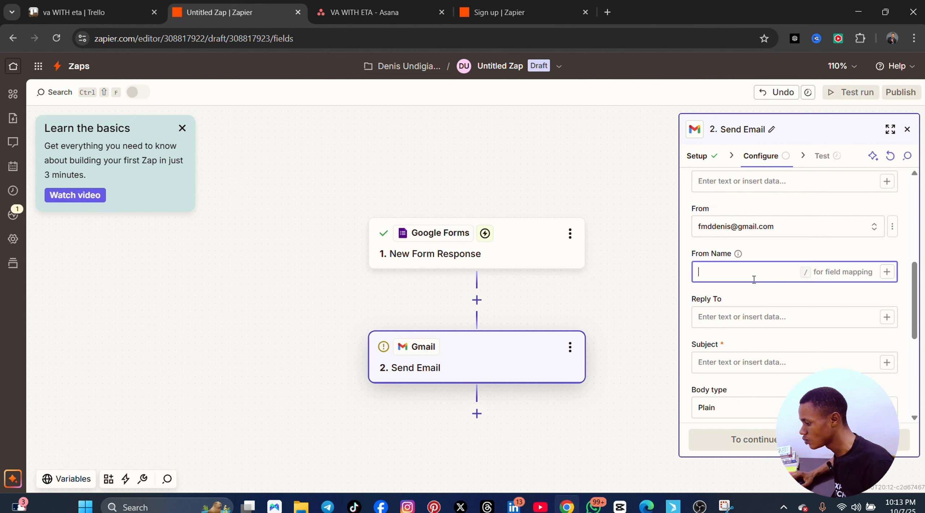
type("et")
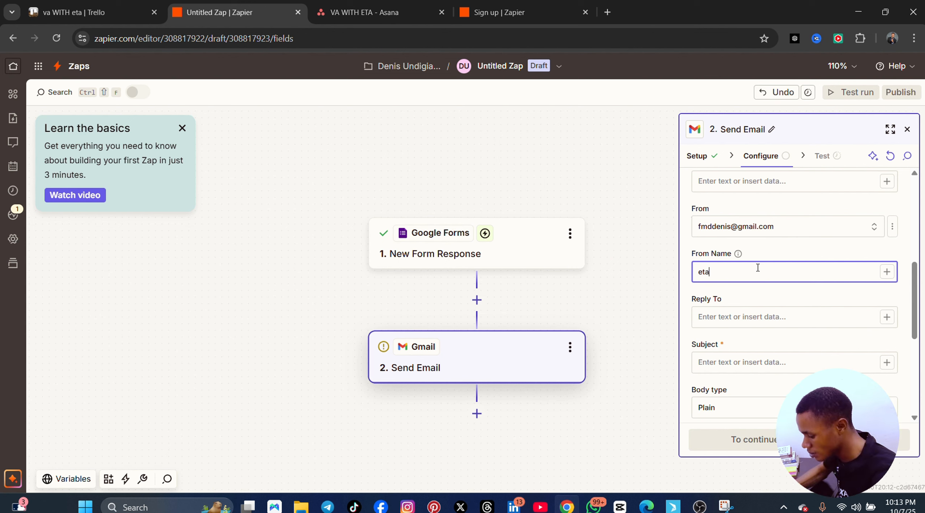
type("a")
Set the email's Reply To value to "ga" and its subject to "welcome tpo eta"
left_click(798, 317)
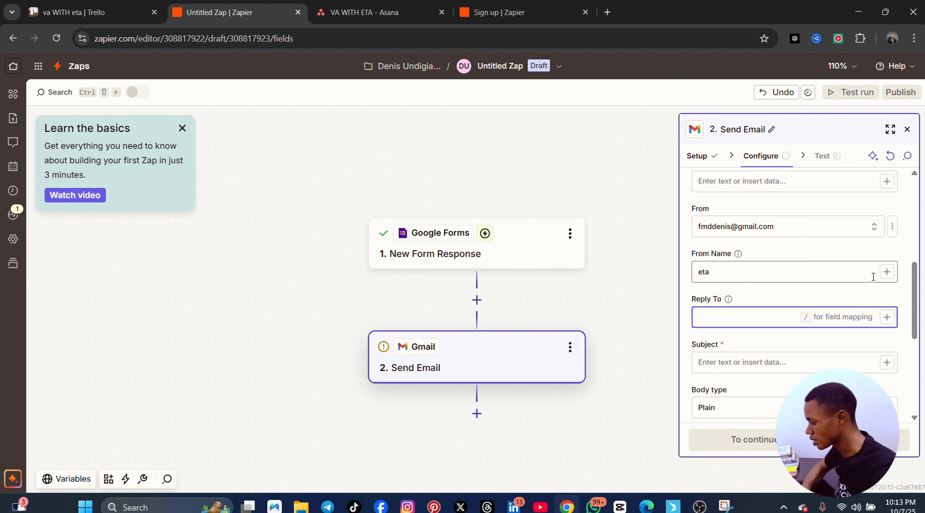
type("ga")
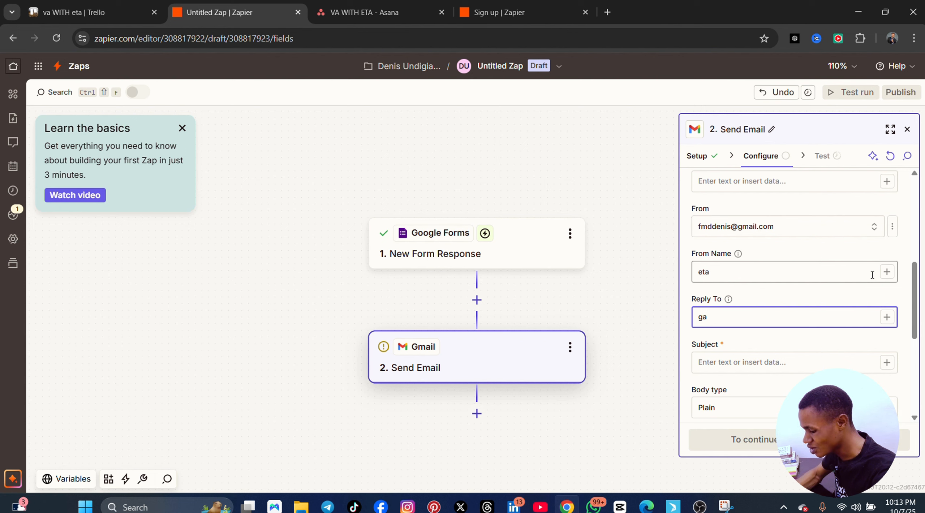
left_click(792, 362)
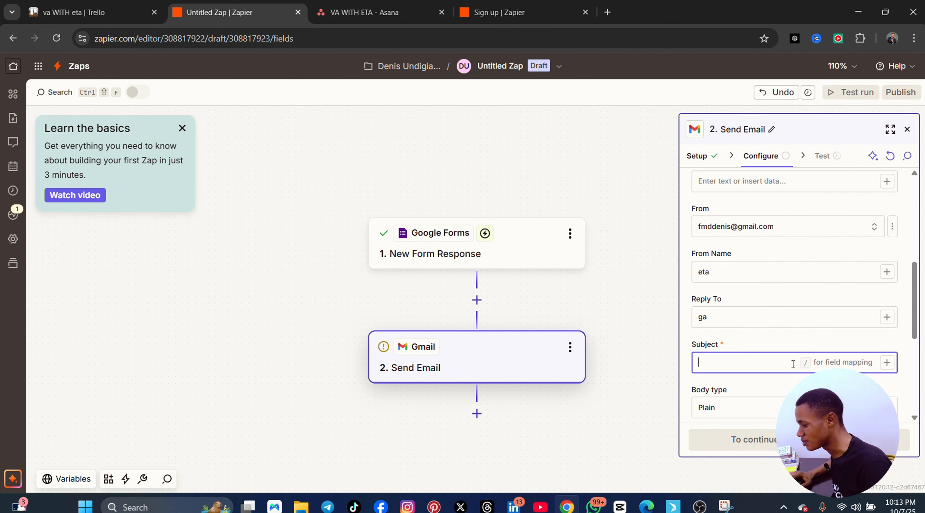
type("welcome tpo eta")
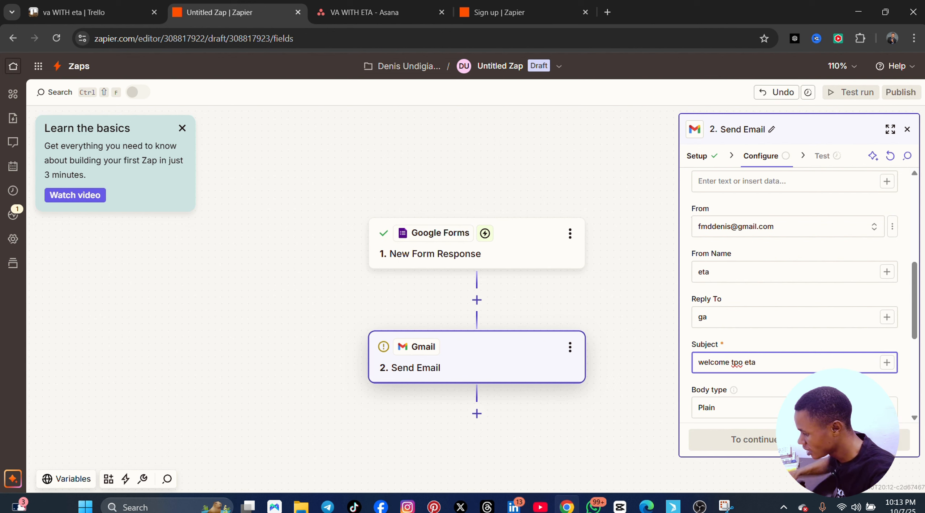
Choose Plain as the body type and enter the email body "thank you dfor filling this form"
left_click(846, 408)
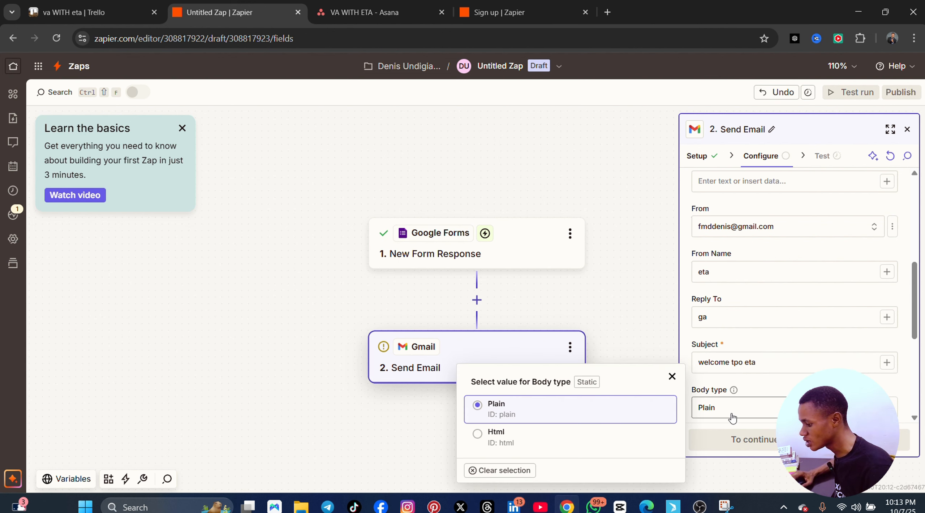
left_click(516, 415)
scroll(795, 307, "down", 3)
scroll(731, 289, "down", 2)
left_click(727, 278)
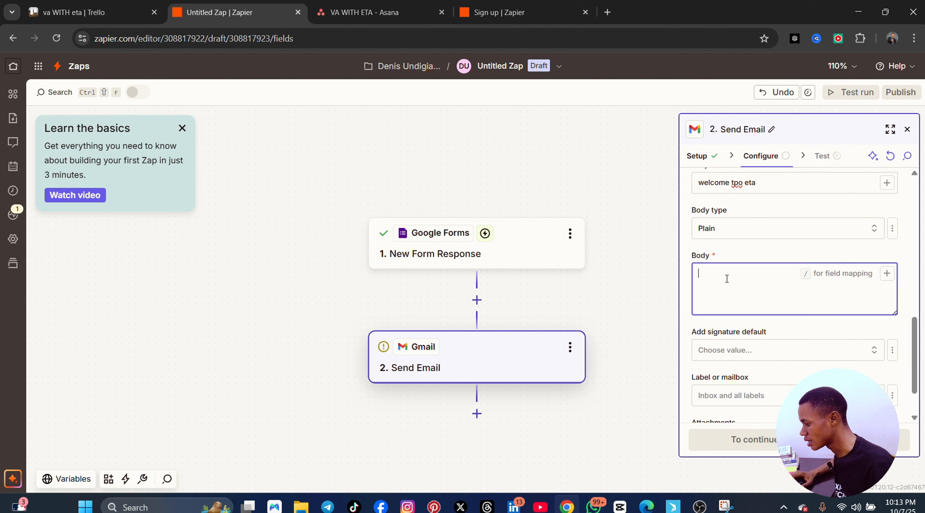
type("thank yo")
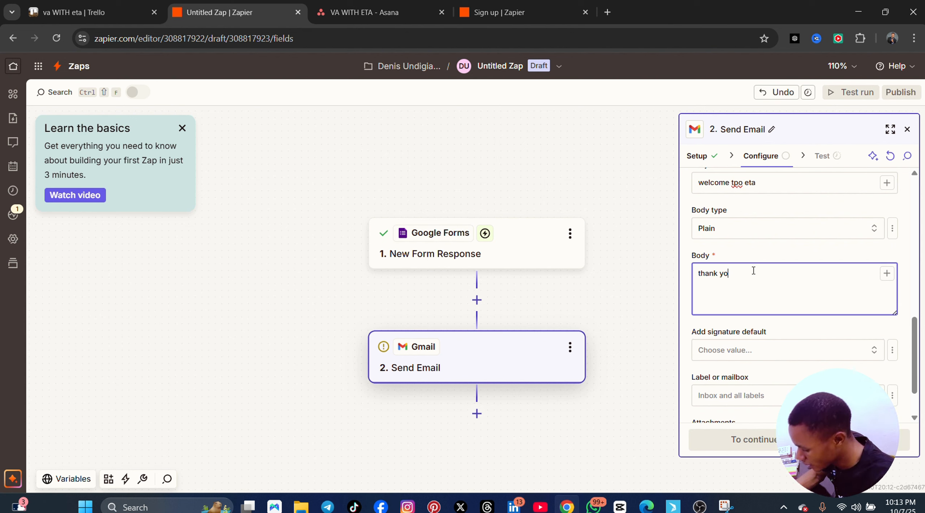
type("u dfor f")
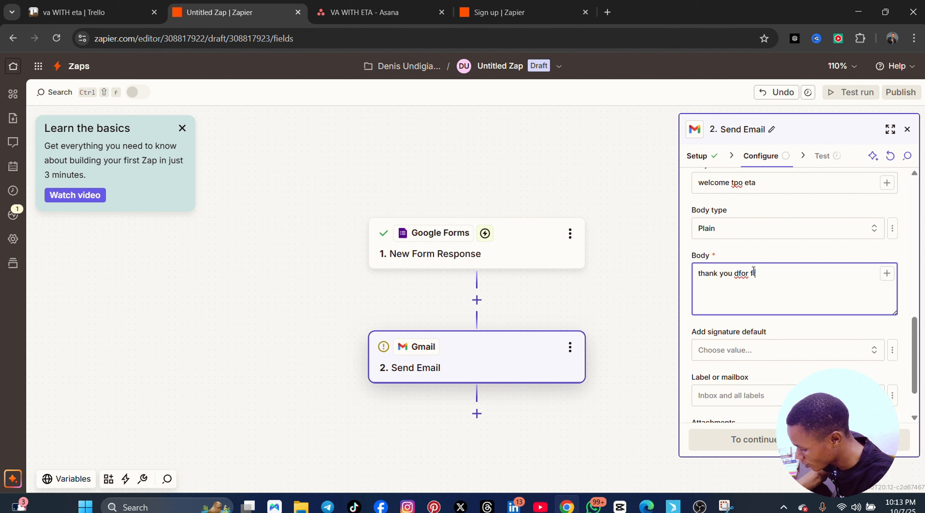
type("illing this form")
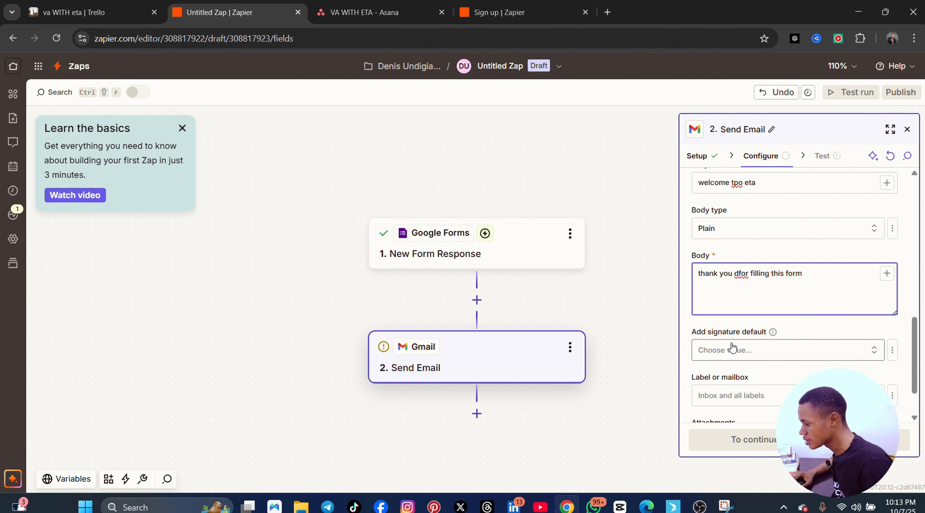
Check the choices available for the email's default signature without selecting one
scroll(882, 337, "down", 2)
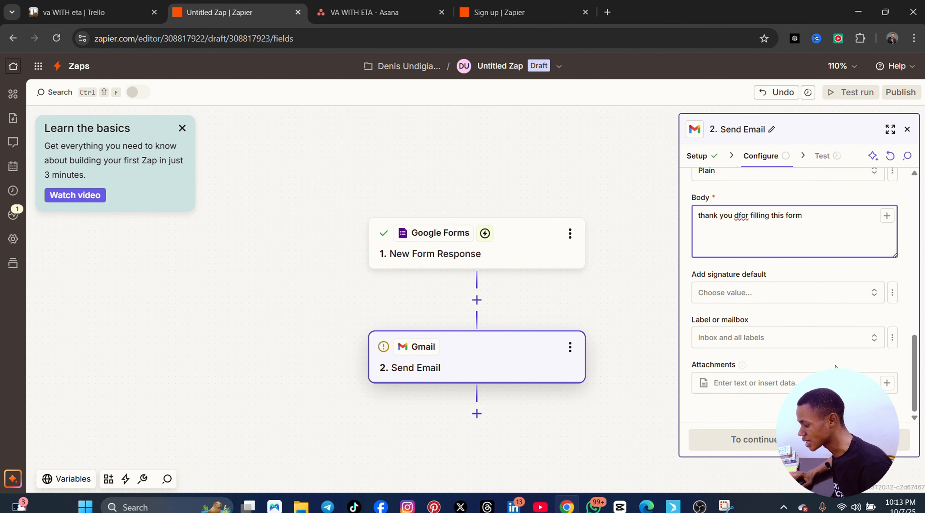
left_click(791, 299)
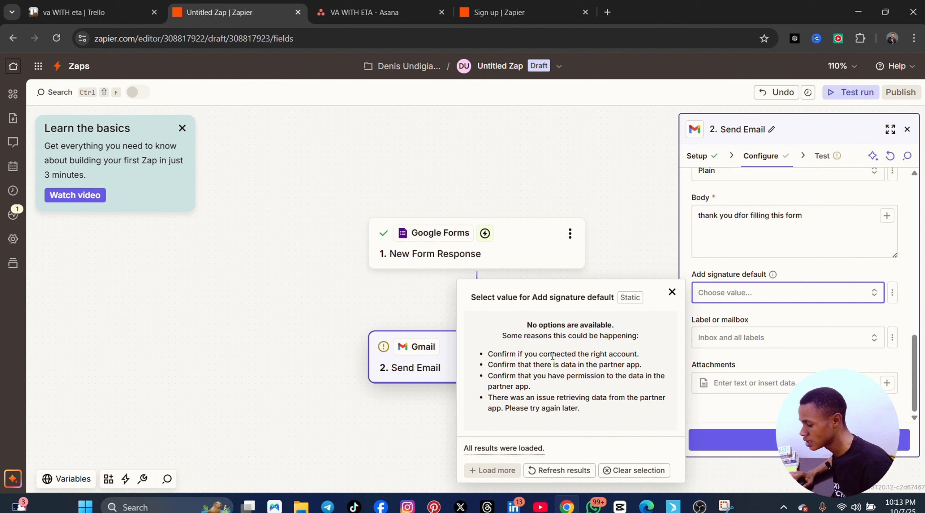
left_click(766, 292)
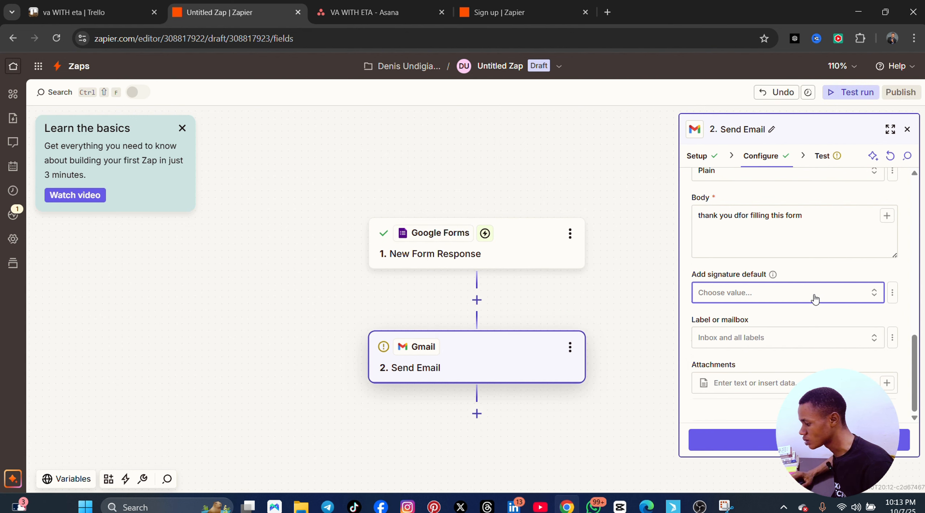
Review the completed Send Email configuration and continue to the test stage
scroll(794, 303, "up", 6)
scroll(783, 292, "up", 3)
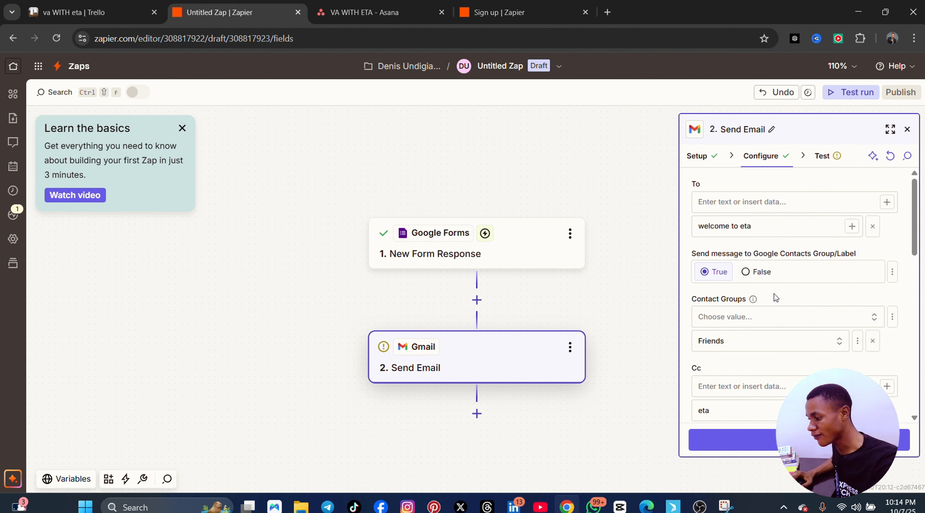
scroll(763, 330, "down", 5)
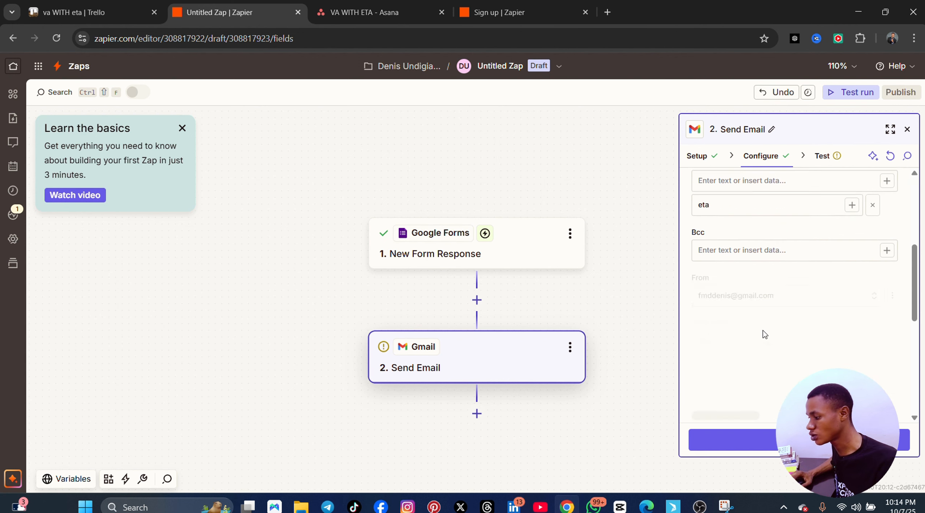
left_click(726, 439)
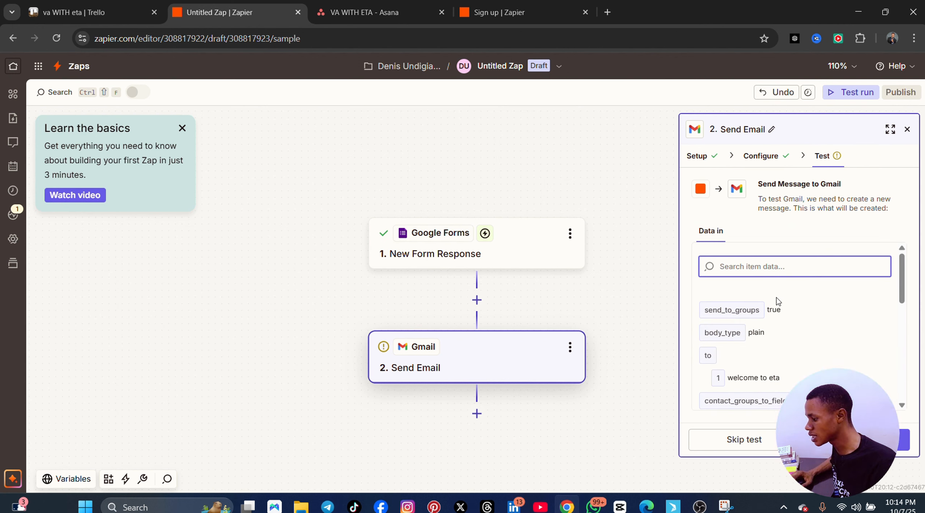
Review the message data for the Gmail action and run the step's test
scroll(787, 332, "down", 10)
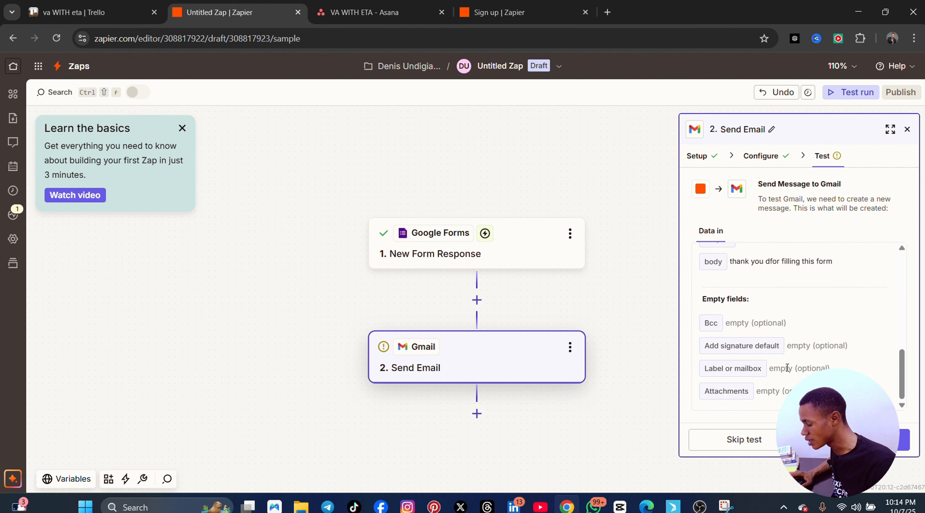
scroll(776, 310, "up", 10)
scroll(776, 309, "down", 4)
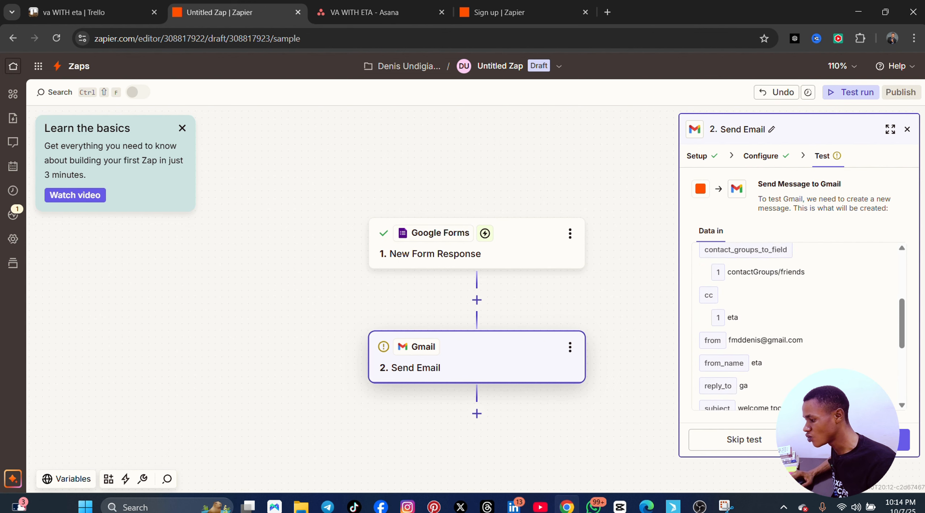
scroll(798, 327, "down", 4)
left_click(854, 440)
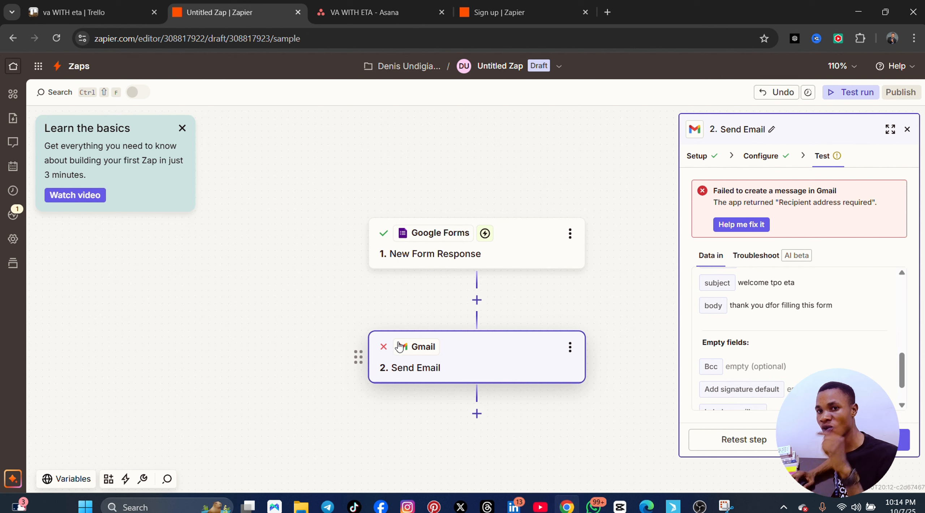
Read the troubleshooting advice for the Send Email test and rerun the test
left_click(748, 227)
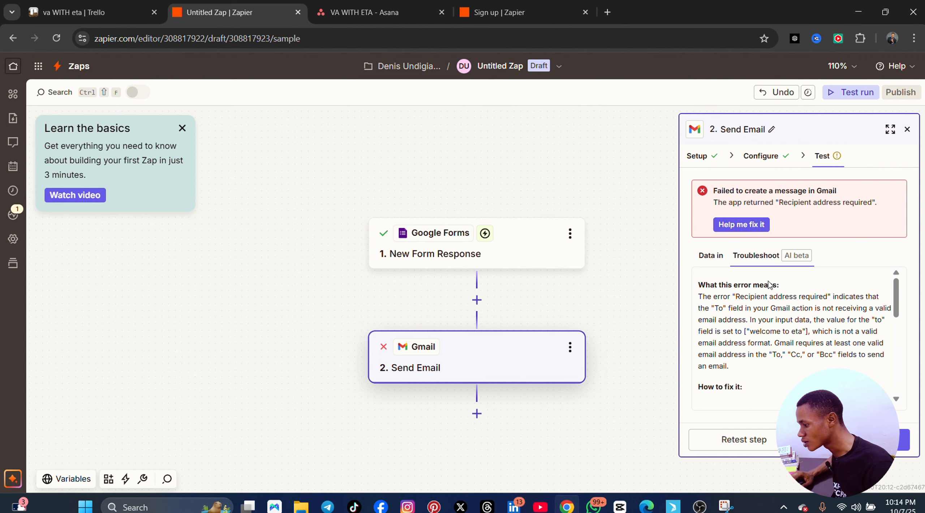
scroll(791, 365, "down", 6)
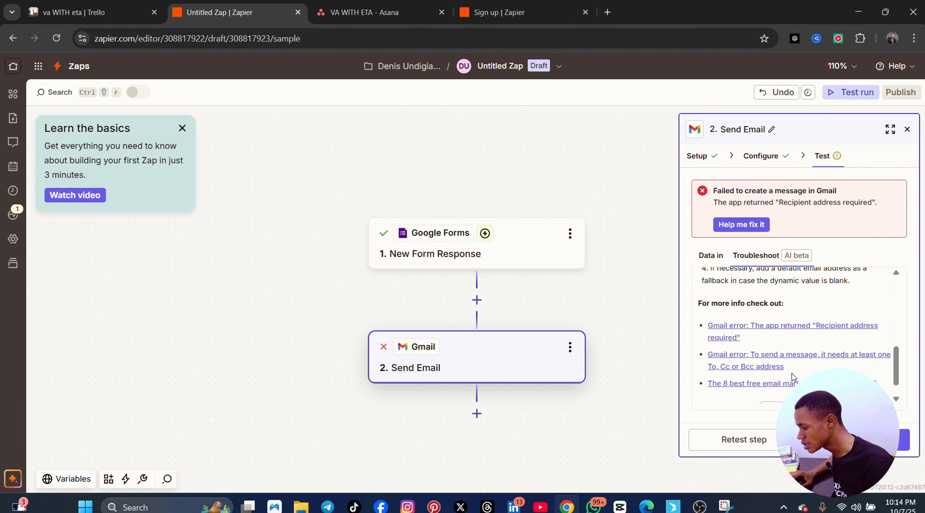
left_click(743, 442)
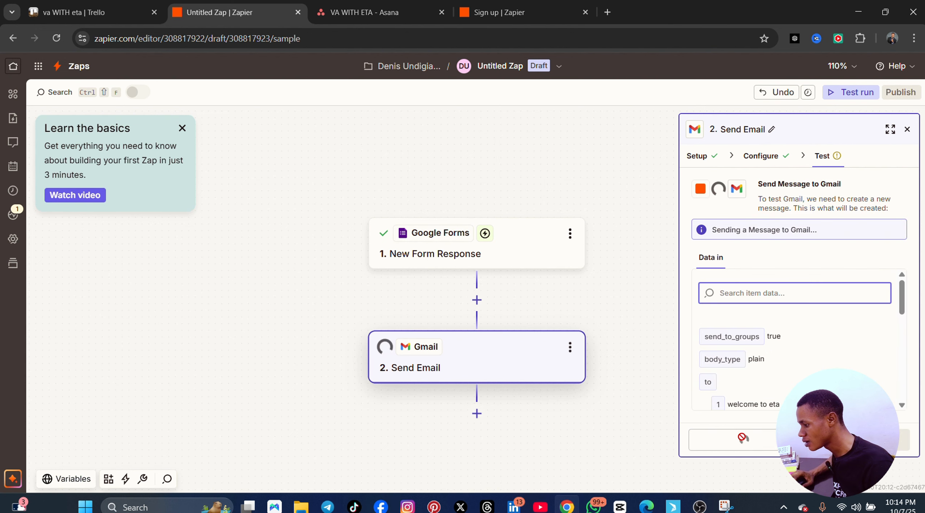
Read through the error explanation, suggested fixes and related help links for the Gmail test
left_click(759, 257)
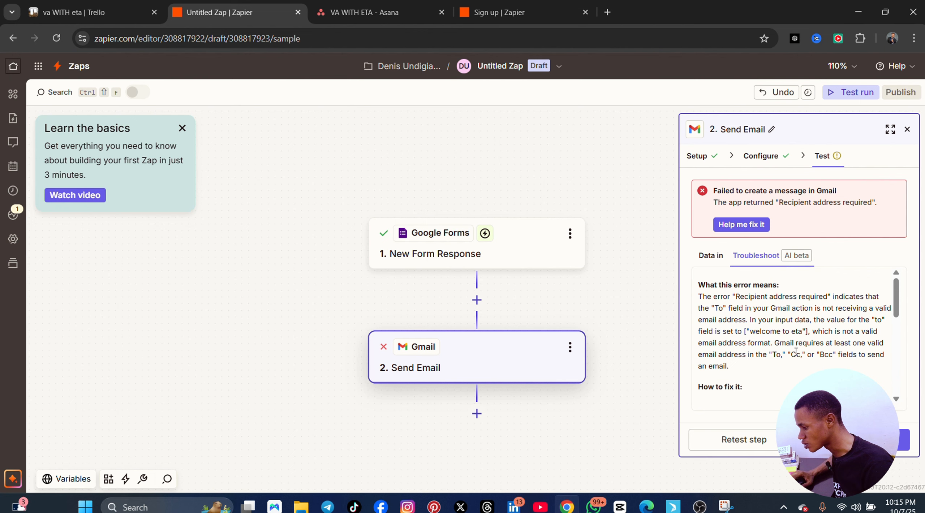
scroll(796, 351, "down", 10)
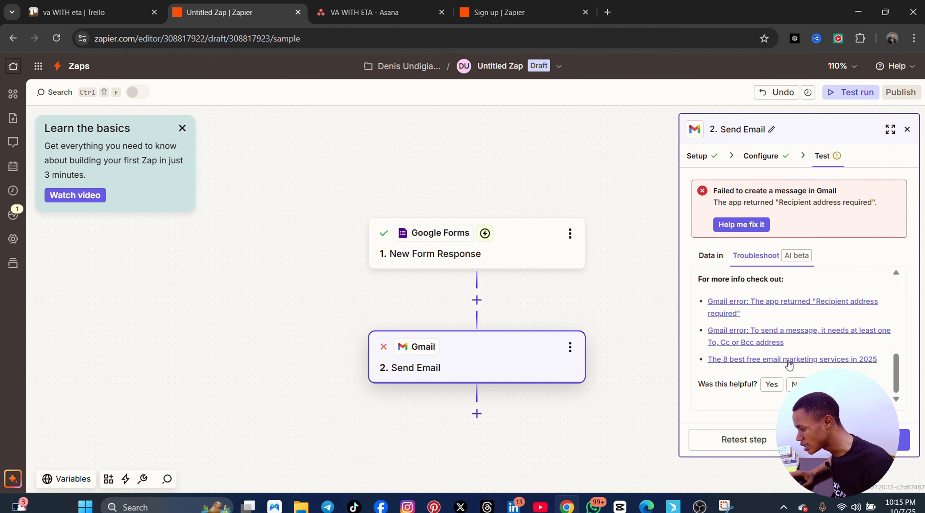
scroll(789, 365, "up", 10)
Return to the Send Email configuration and add "welcome" and the form's Respondent Email field as To recipients
left_click(762, 155)
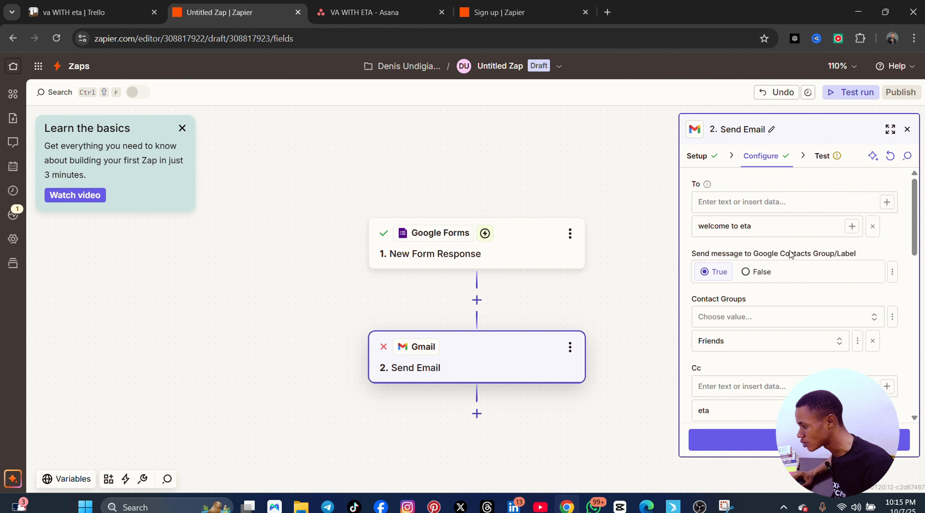
left_click(725, 206)
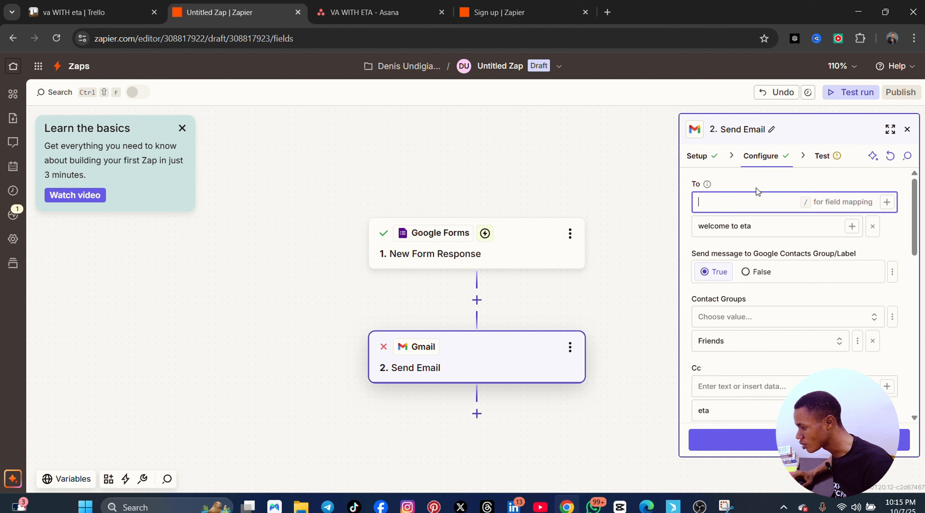
type("welcome")
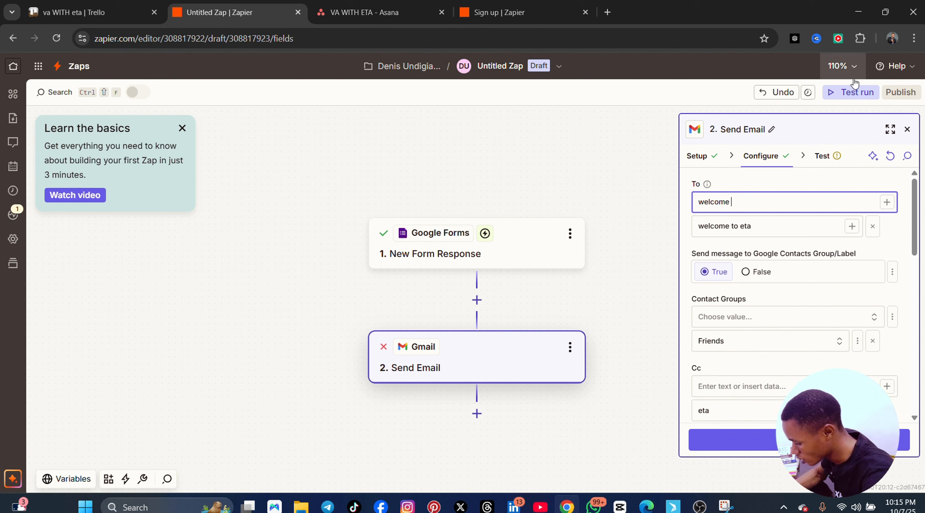
left_click(784, 325)
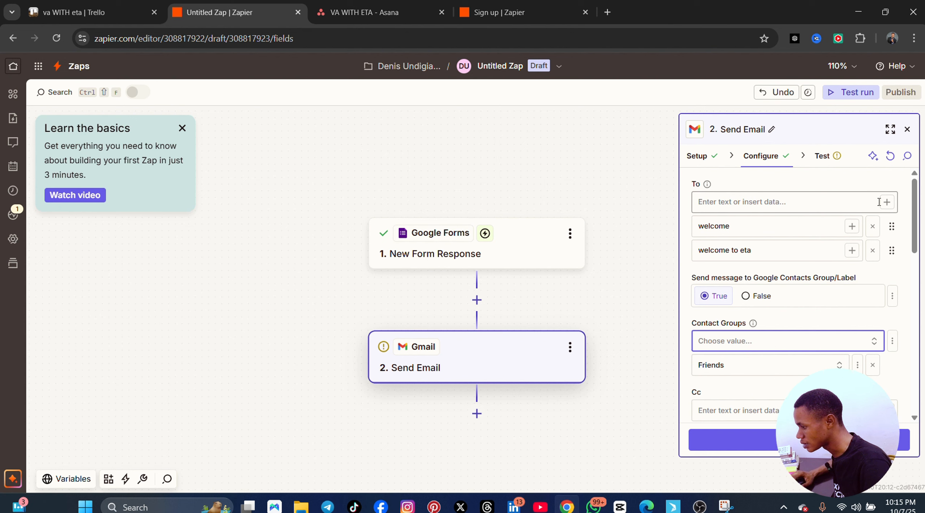
left_click(852, 226)
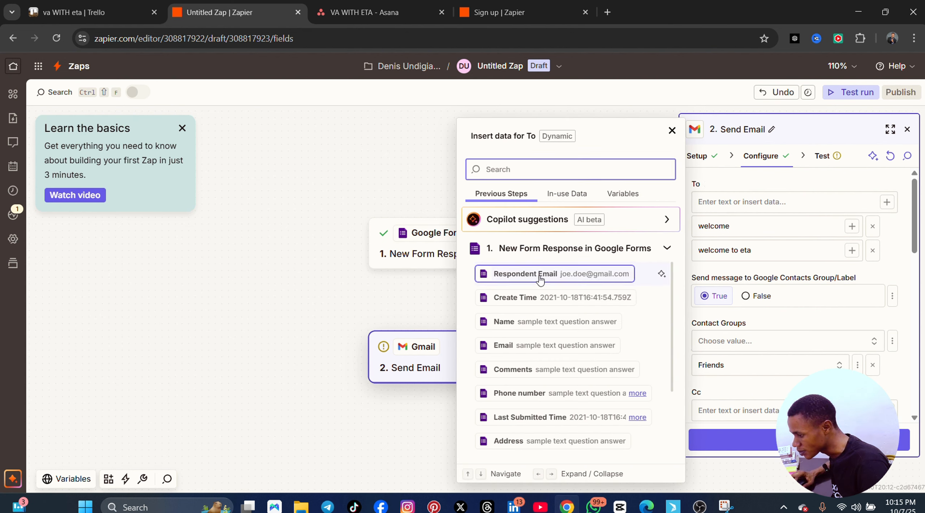
left_click(540, 277)
left_click(755, 176)
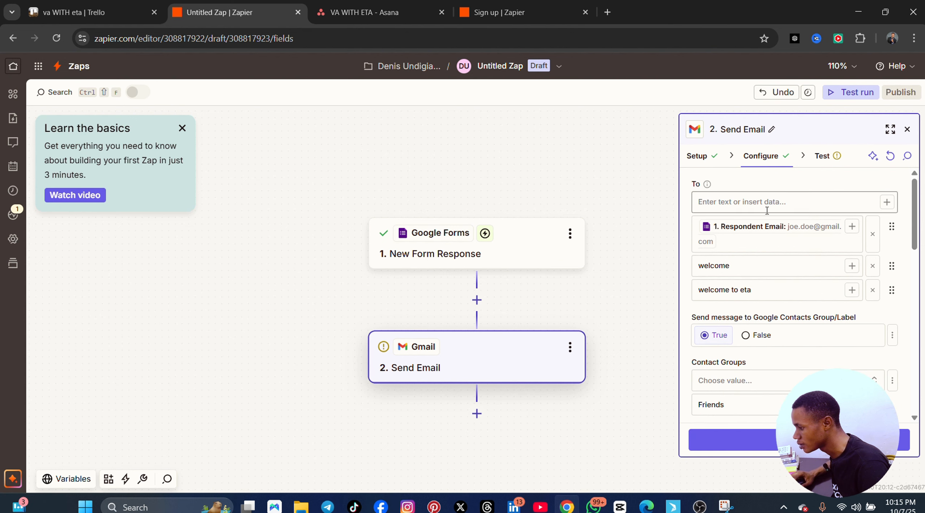
Add the Respondent Email field from the Google Forms response to the email's Cc recipients
scroll(829, 322, "down", 1)
scroll(830, 321, "down", 3)
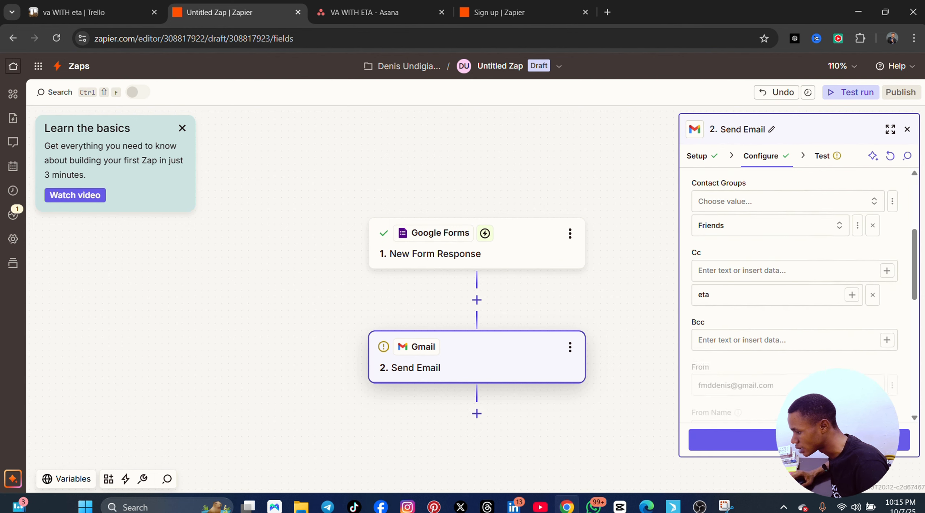
left_click(740, 269)
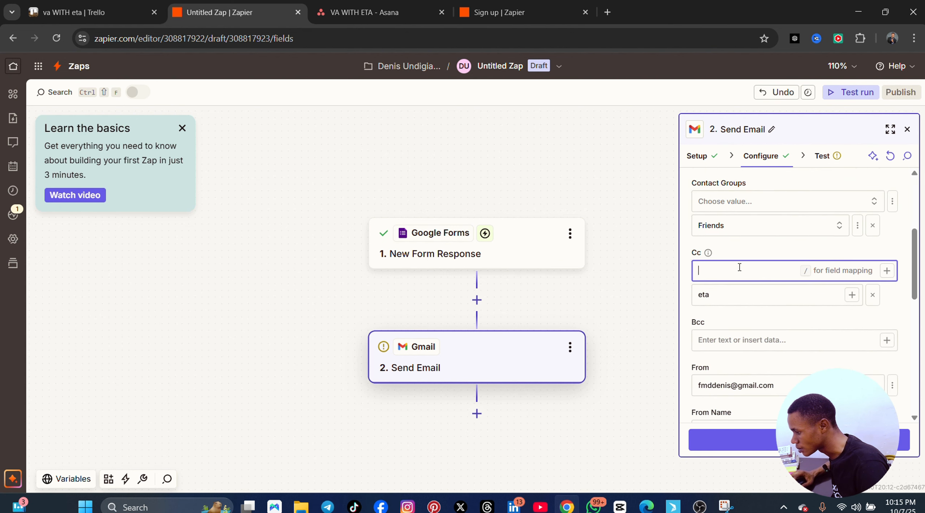
left_click(887, 271)
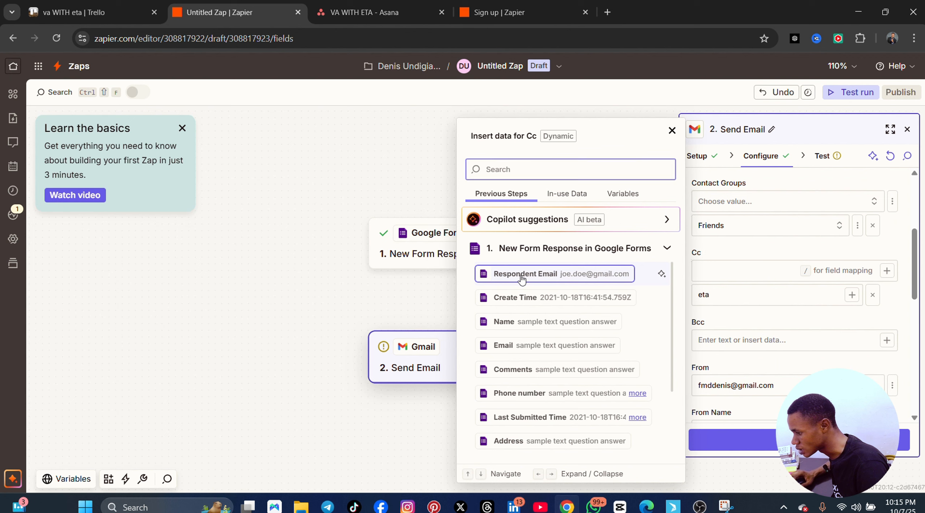
left_click(526, 273)
left_click(786, 315)
Map the Google Forms Respondent Email field into the email's Bcc recipients
scroll(859, 353, "down", 1)
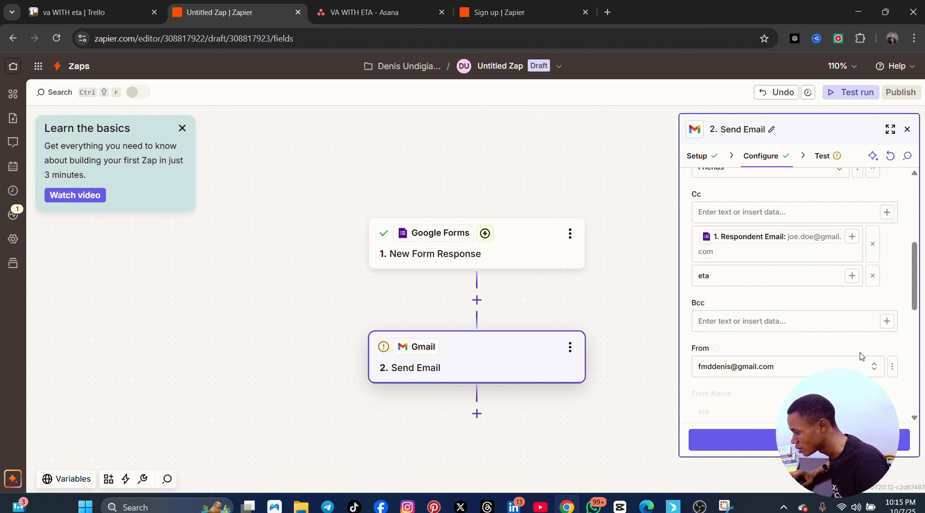
left_click(886, 321)
left_click(559, 275)
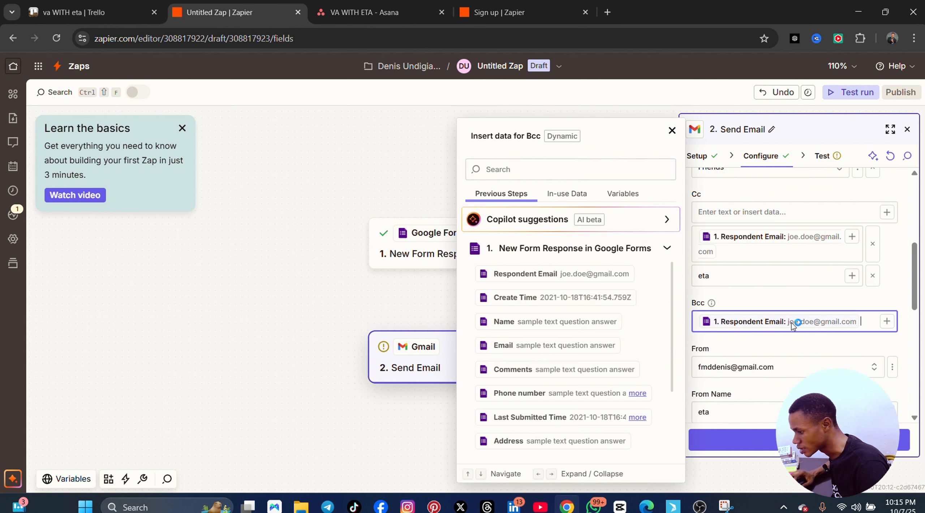
left_click(845, 303)
Insert the Google Forms Respondent Email field before "eta" in the From Name
scroll(858, 333, "down", 3)
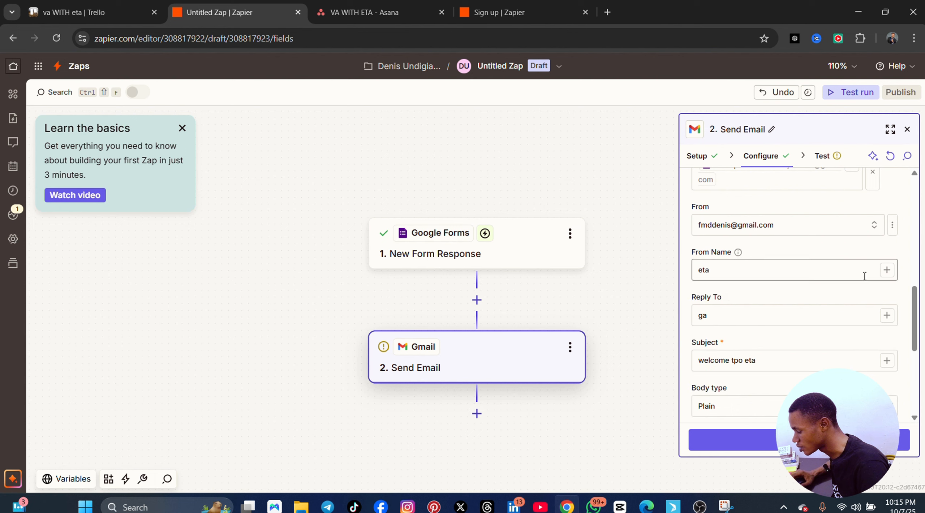
left_click(886, 270)
left_click(526, 273)
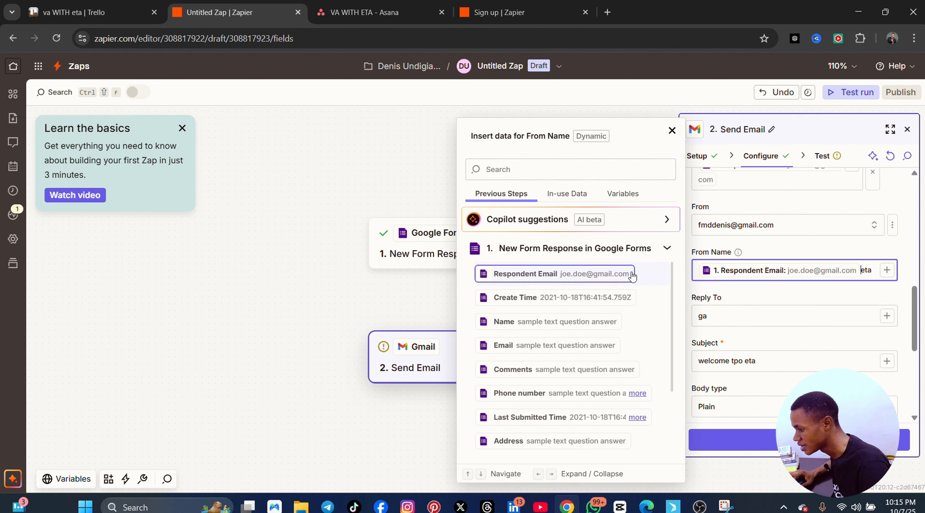
left_click(821, 301)
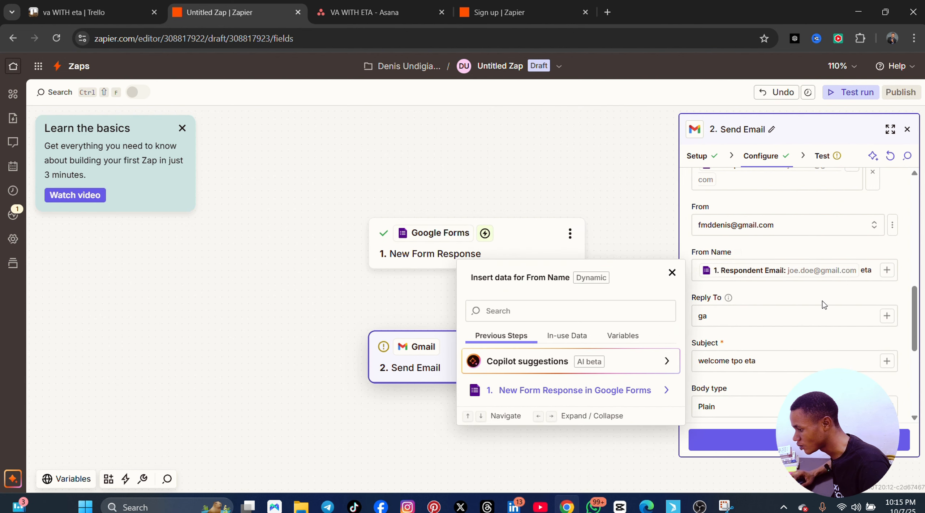
Look through the available form response data and insert Respondent Email into the email's Attachments field
scroll(821, 318, "down", 5)
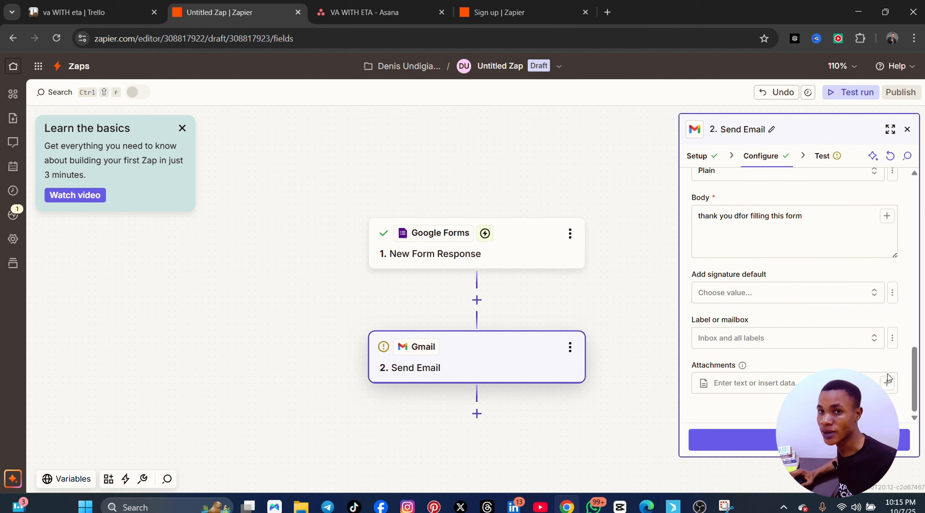
left_click(749, 384)
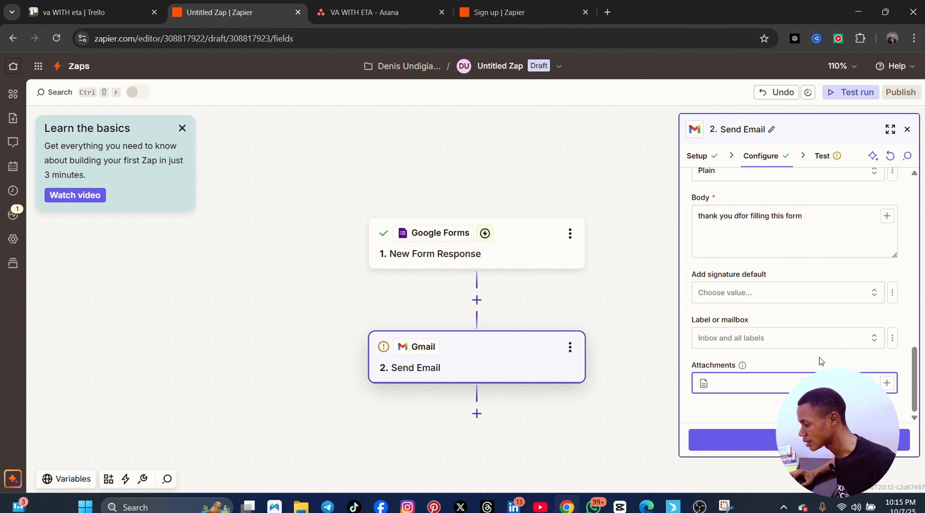
left_click(886, 384)
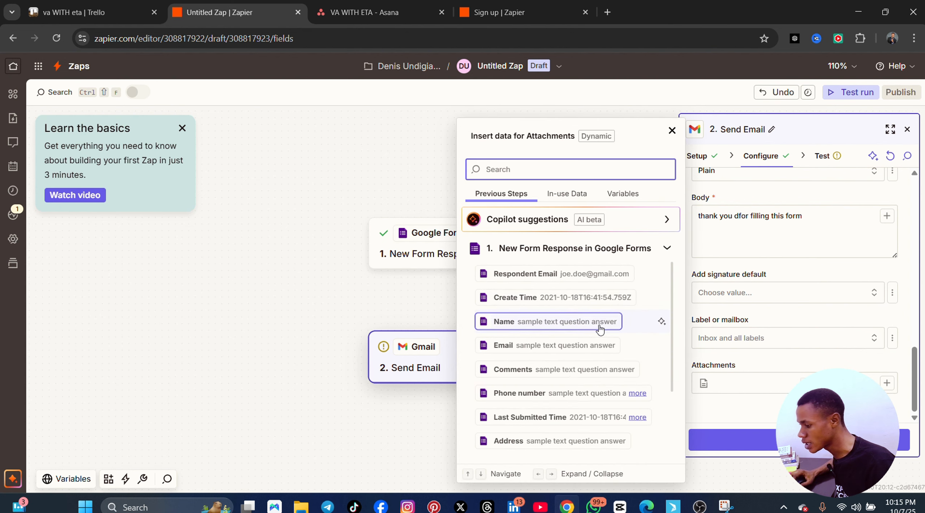
scroll(598, 318, "down", 3)
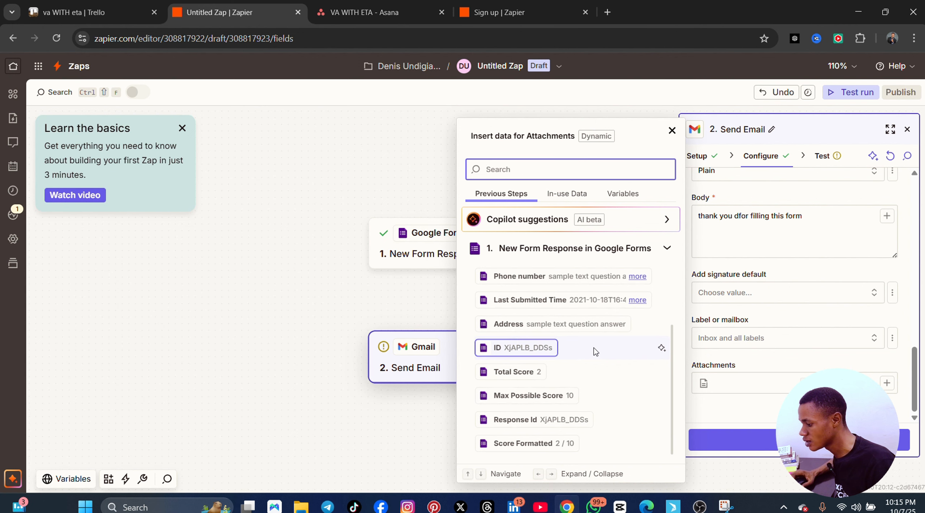
scroll(594, 348, "up", 3)
left_click(546, 274)
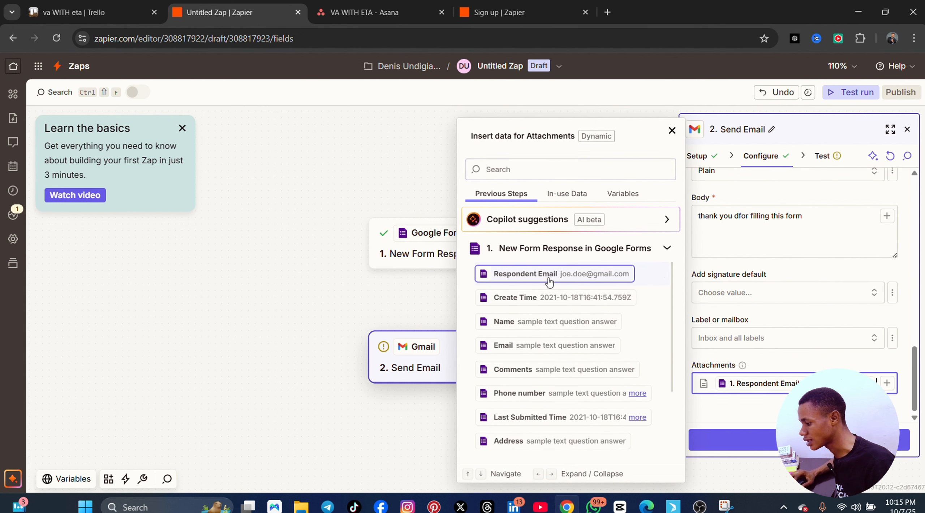
Run the Send Email test with the new field mappings, publish the Zap and dismiss the publishing messages
left_click(799, 440)
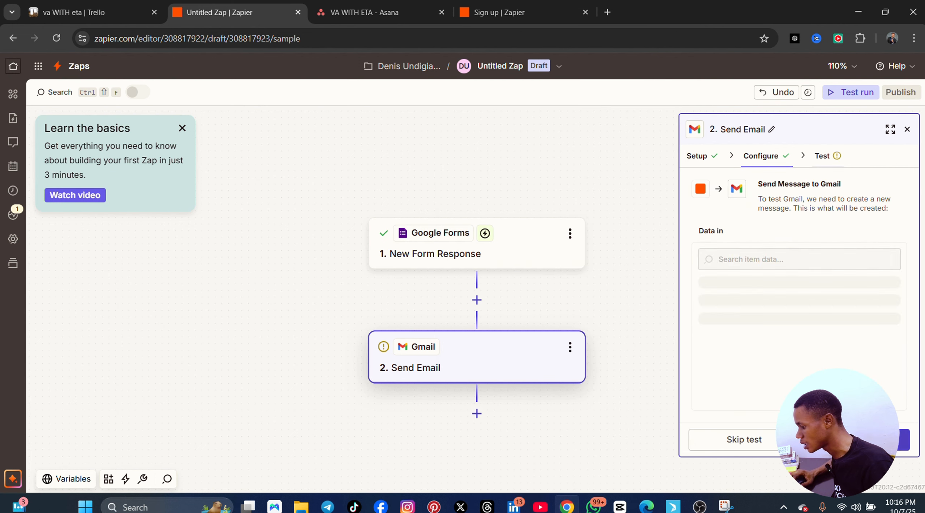
left_click(874, 440)
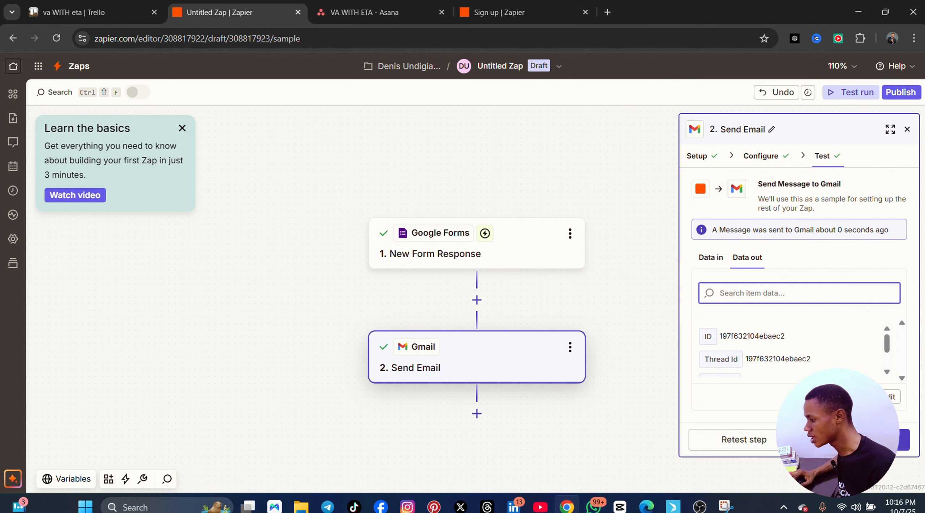
left_click(853, 440)
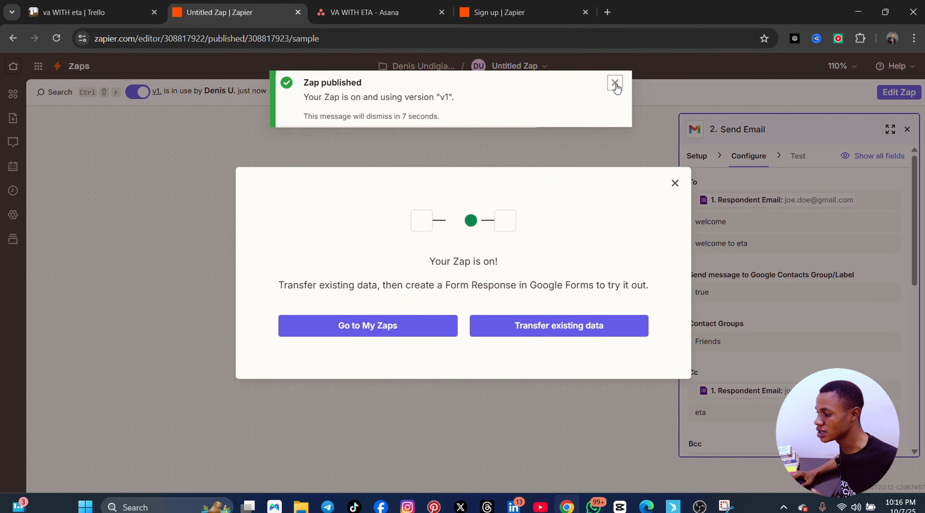
left_click(615, 83)
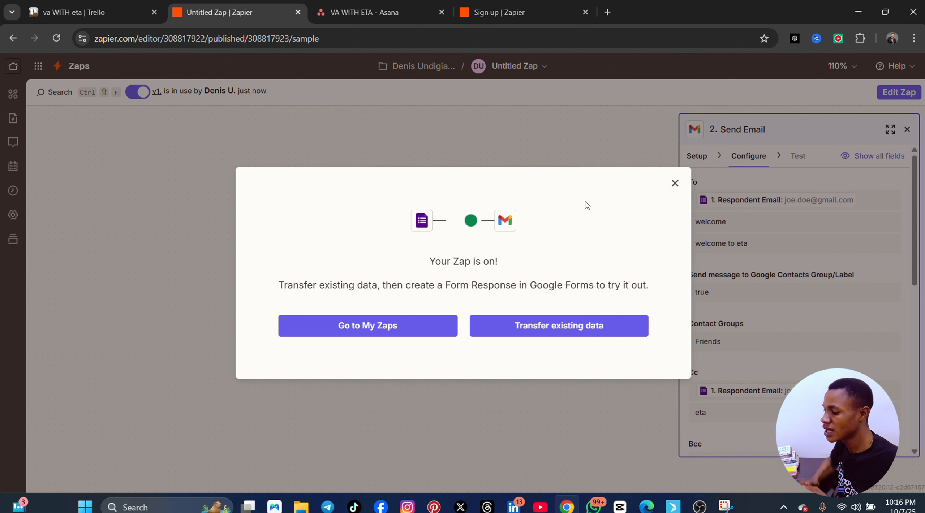
left_click(675, 184)
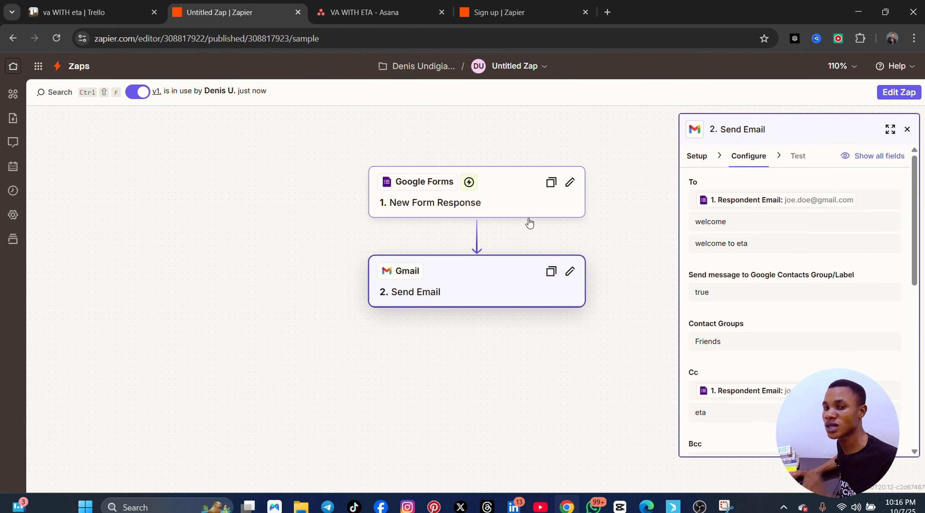
Leave the published Zap for the Zaps overview, reload the page and create a new Zap
scroll(561, 220, "up", 3)
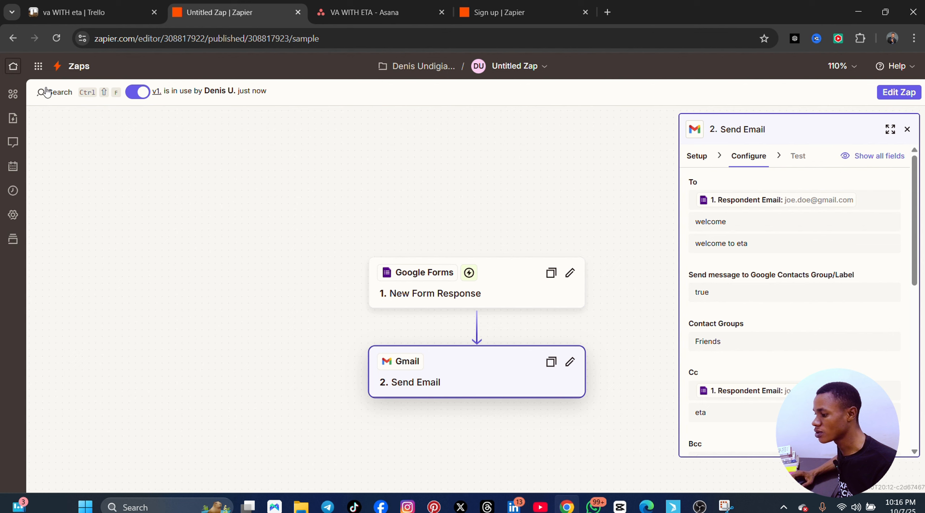
left_click(36, 68)
left_click(63, 123)
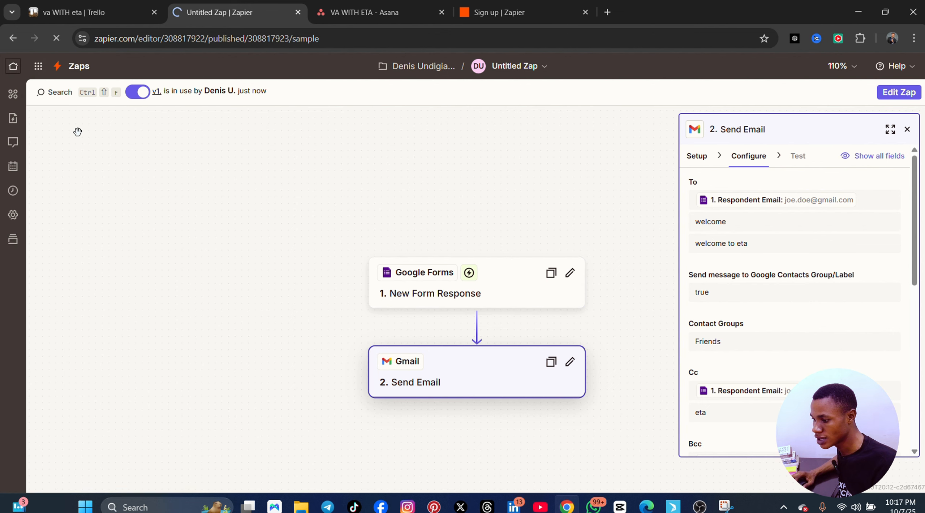
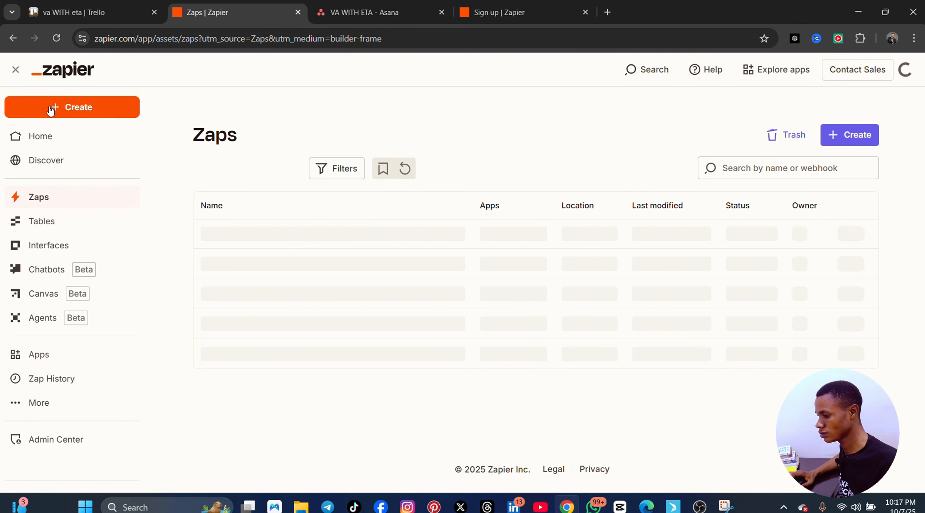
left_click(56, 38)
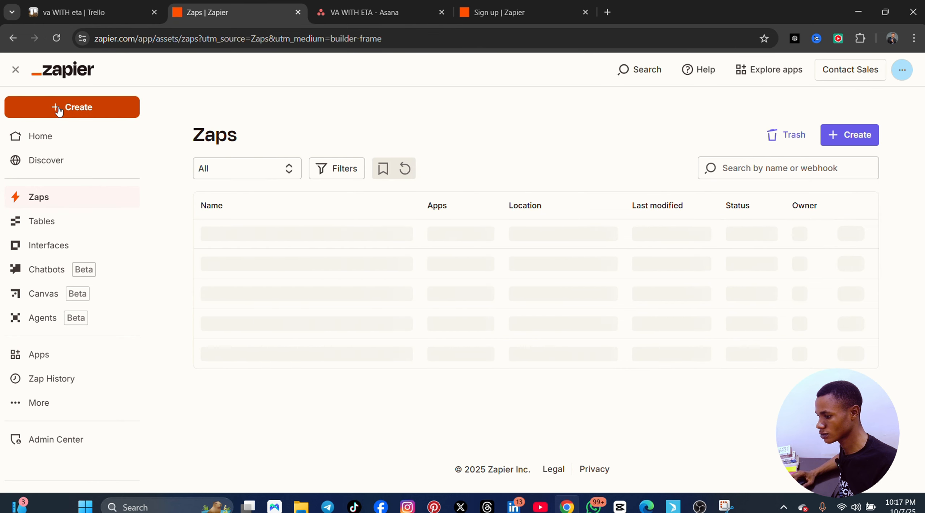
left_click(58, 142)
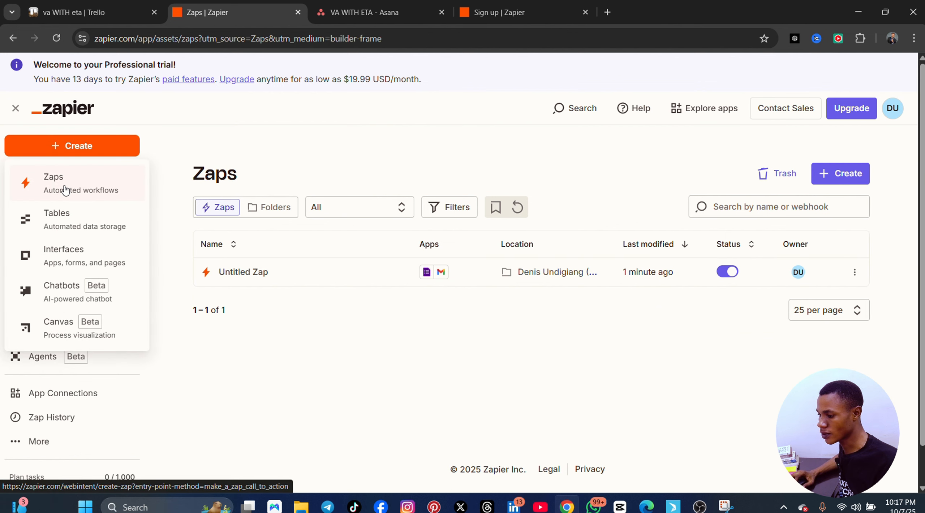
left_click(146, 204)
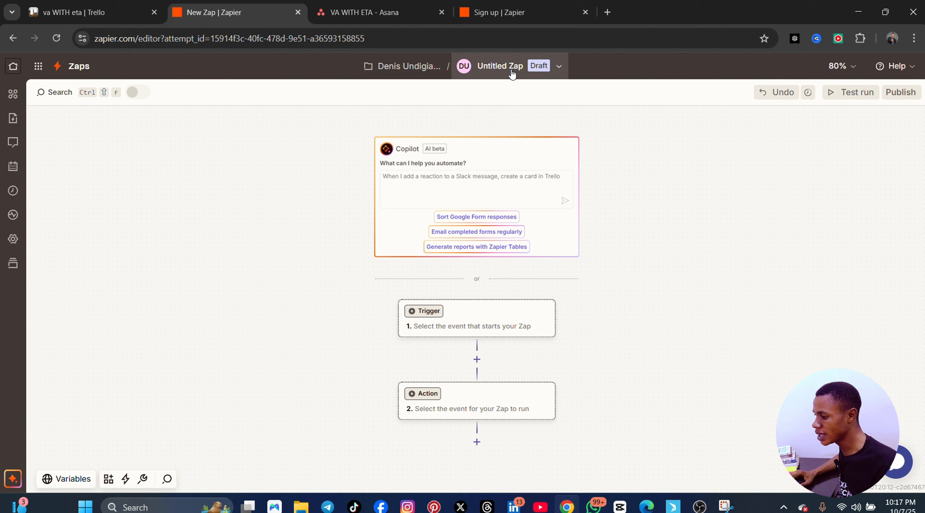
Rename the untitled Zap as "VA WITH ETA"
left_click(551, 66)
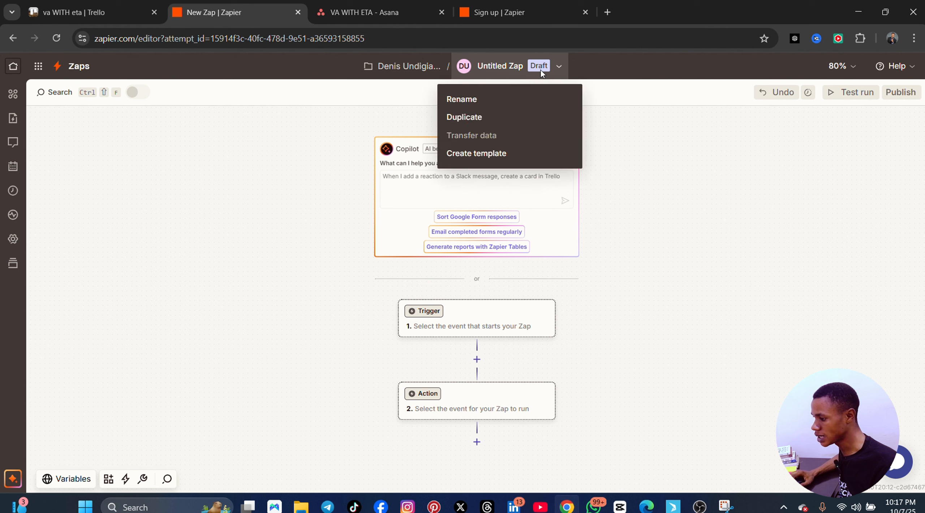
left_click(473, 100)
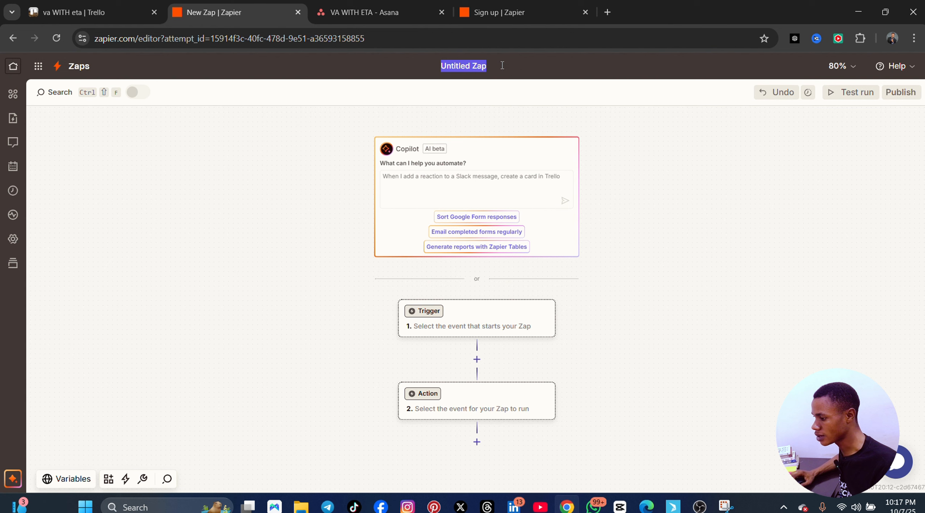
type("VA WI")
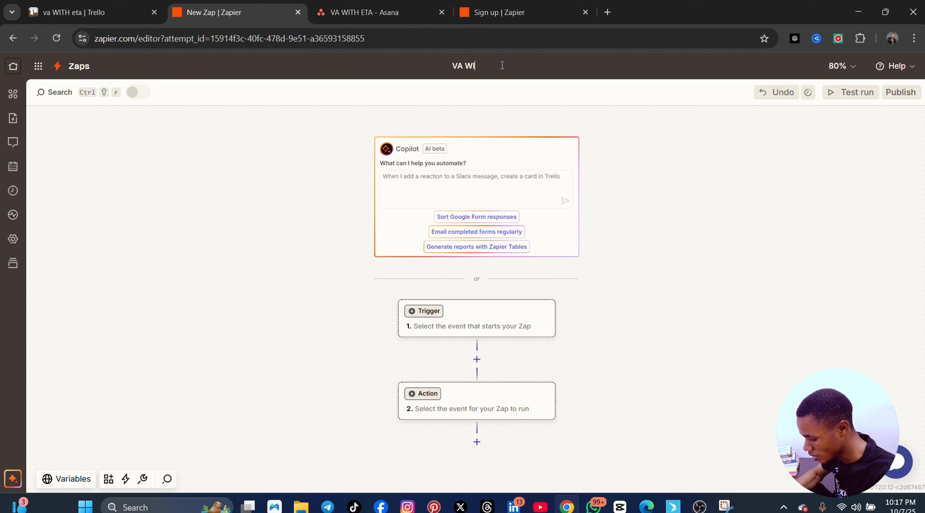
type("TH ETA")
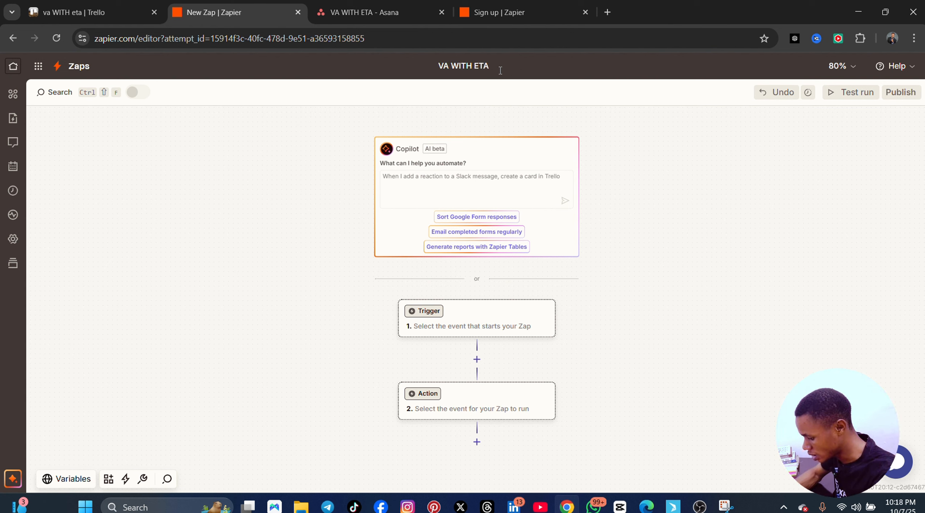
left_click(700, 194)
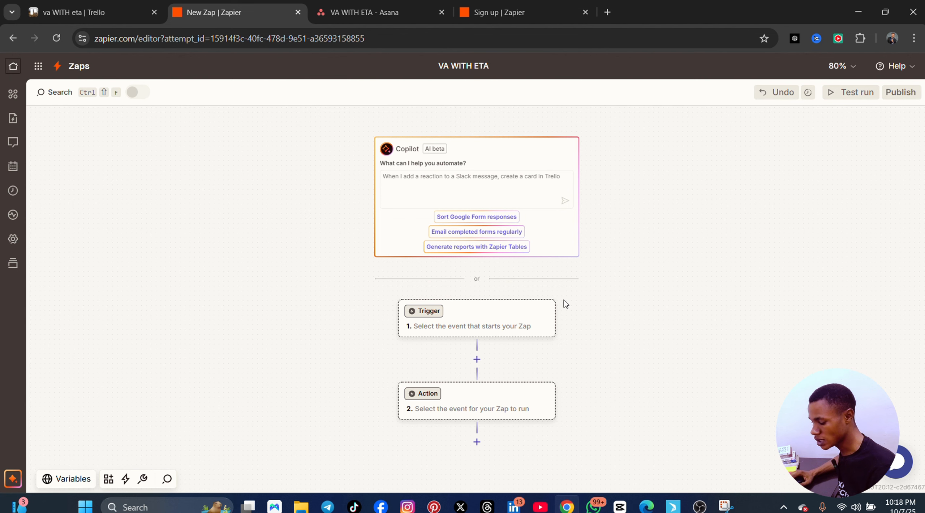
Set the Zap's trigger to Google Drive with the New File event
left_click(432, 313)
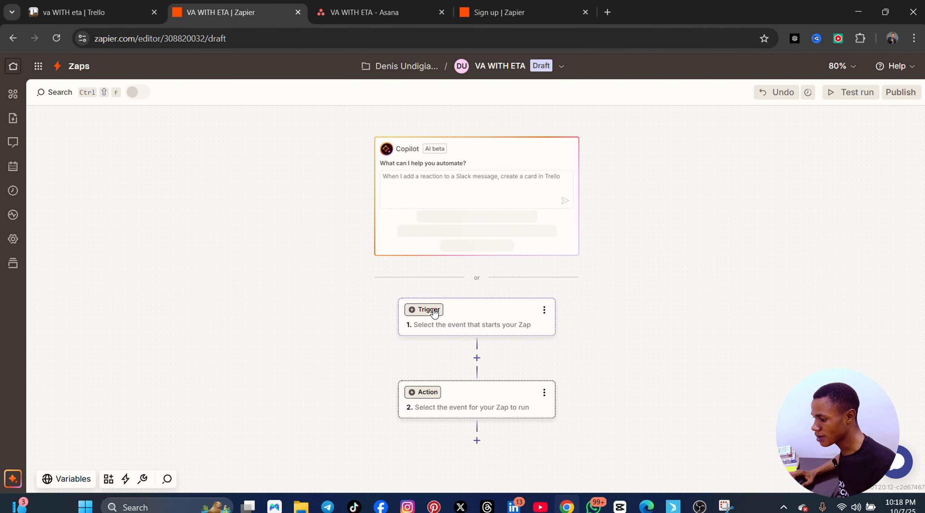
left_click(434, 313)
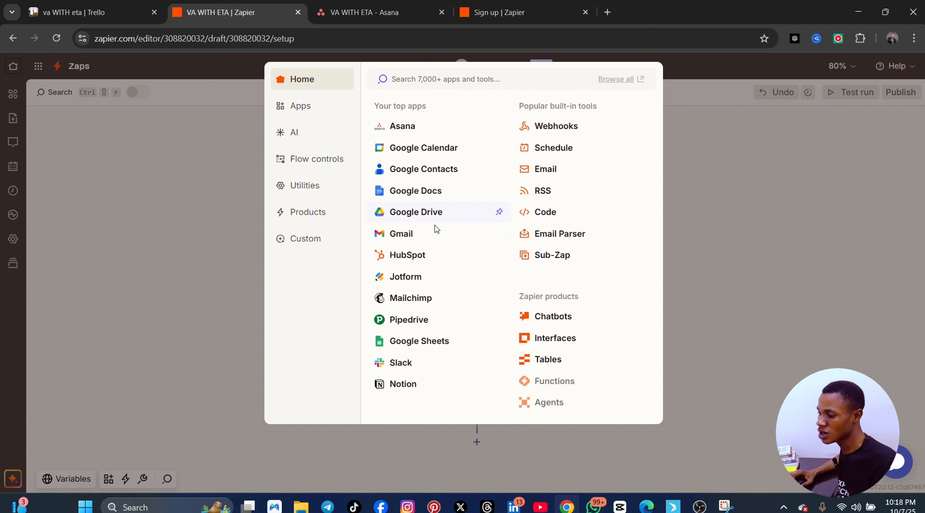
left_click(421, 213)
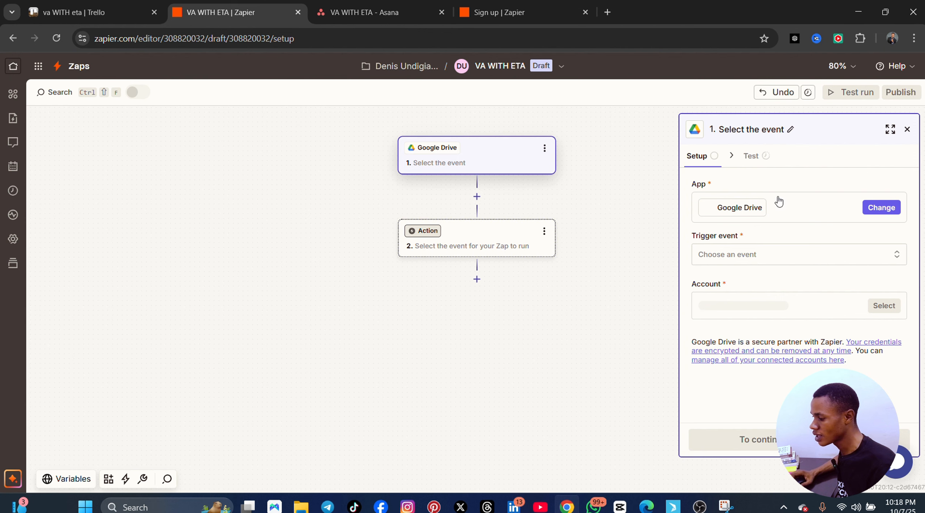
left_click(882, 208)
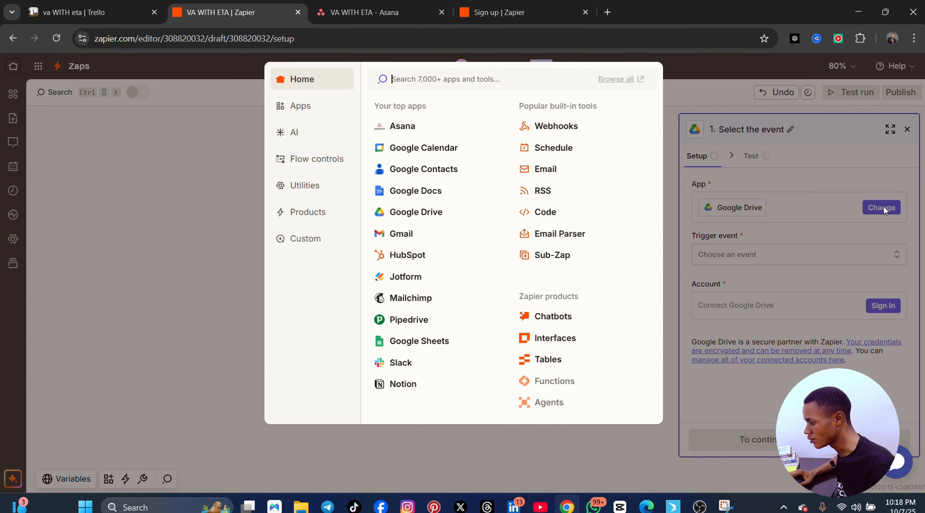
left_click(801, 200)
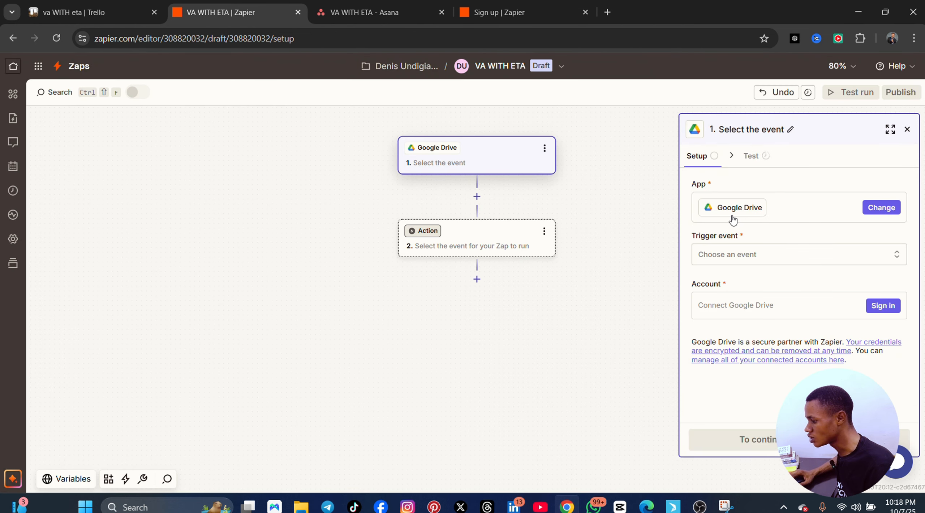
left_click(785, 260)
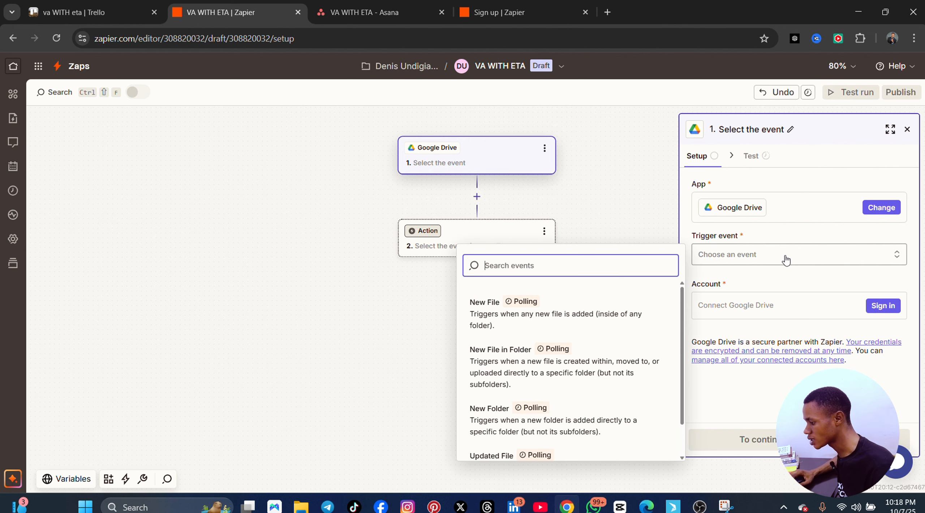
left_click(545, 318)
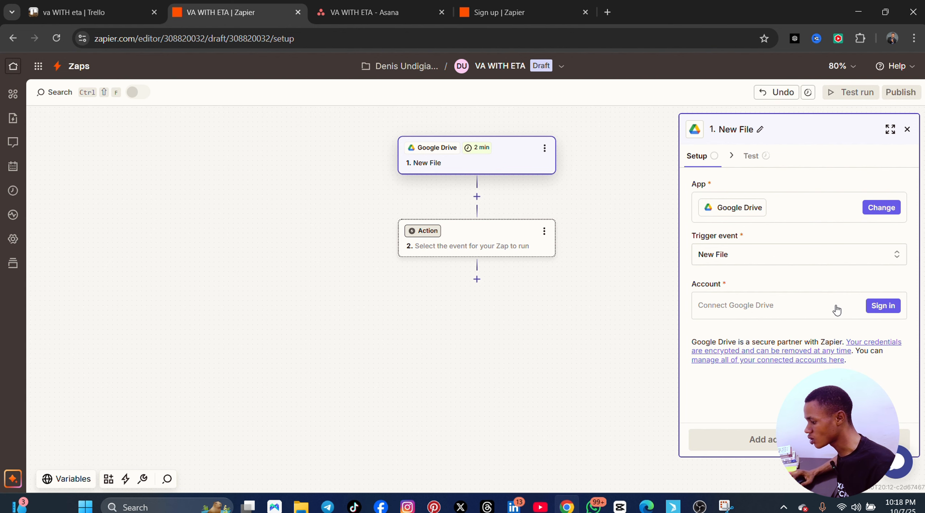
Connect the first listed Google account to the Google Drive trigger and continue to its configuration
left_click(884, 308)
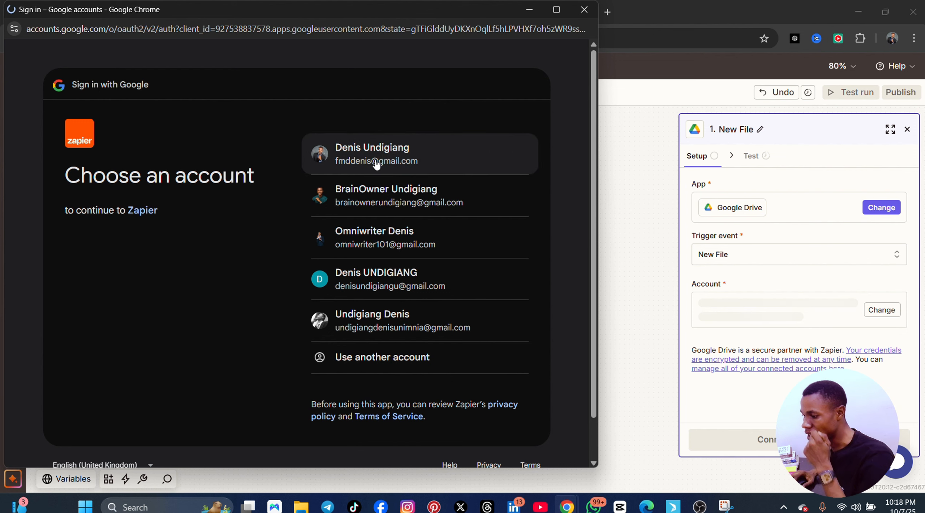
left_click(434, 161)
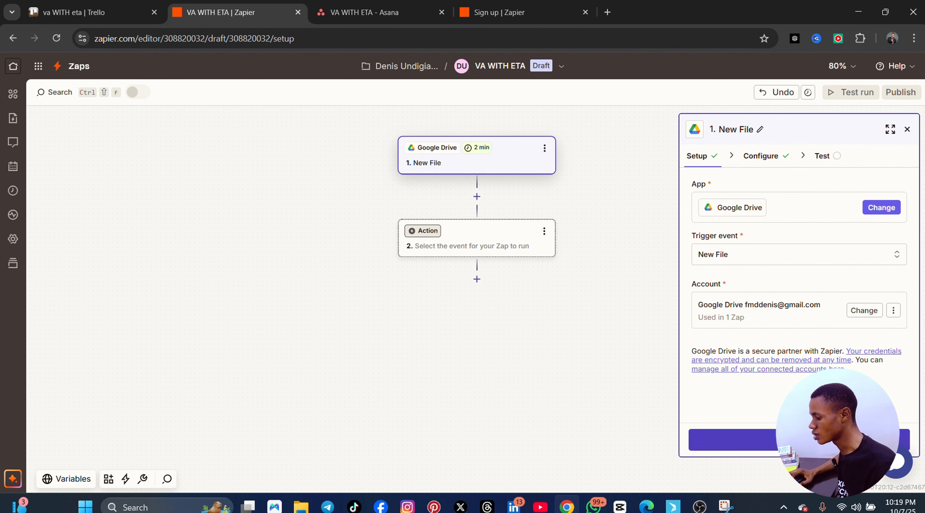
left_click(787, 440)
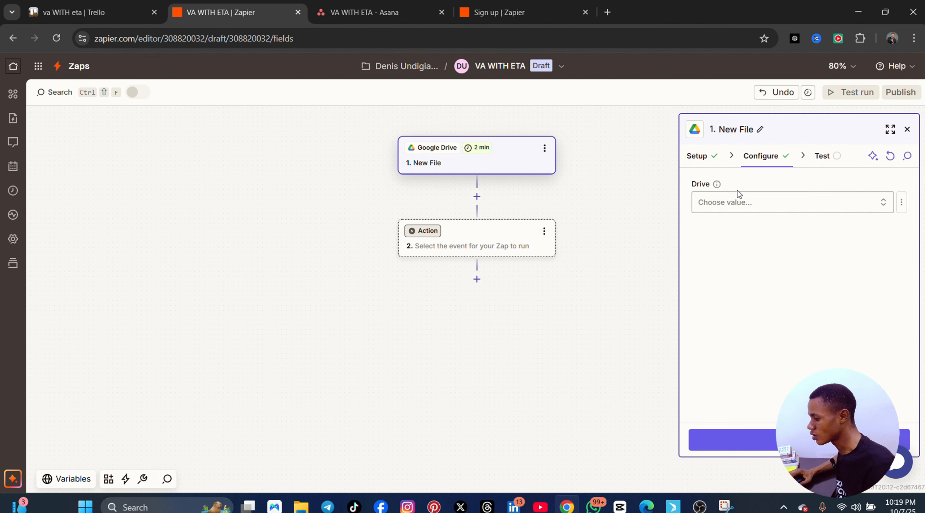
Set the trigger's drive to My Google Drive and test it, continuing with the New File C record
left_click(815, 207)
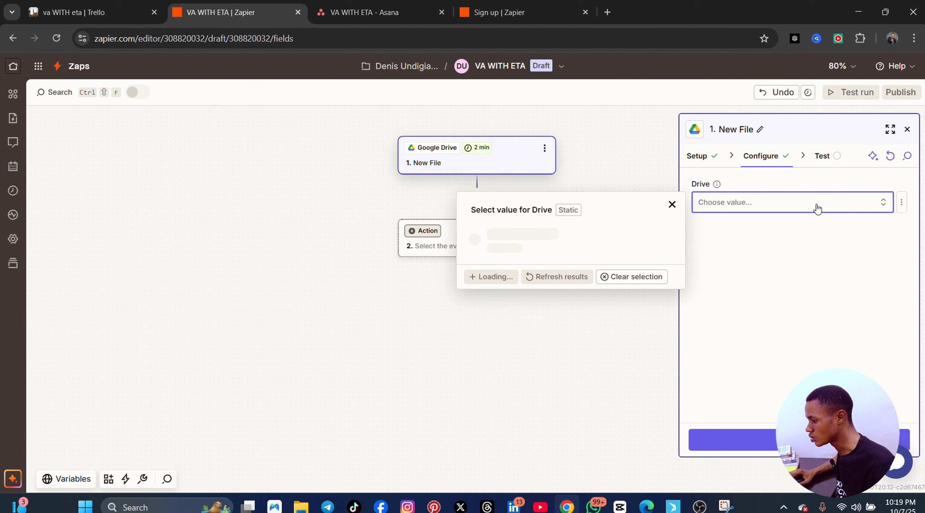
left_click(483, 232)
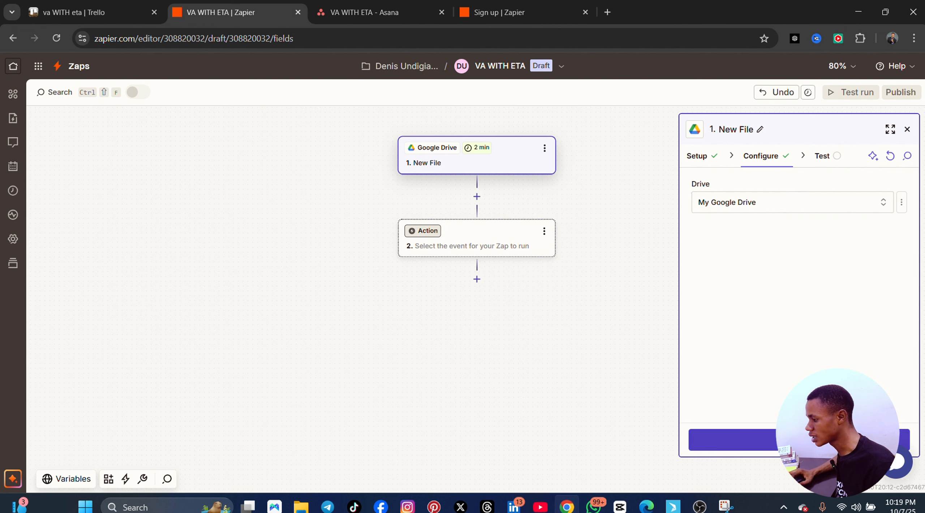
left_click(799, 440)
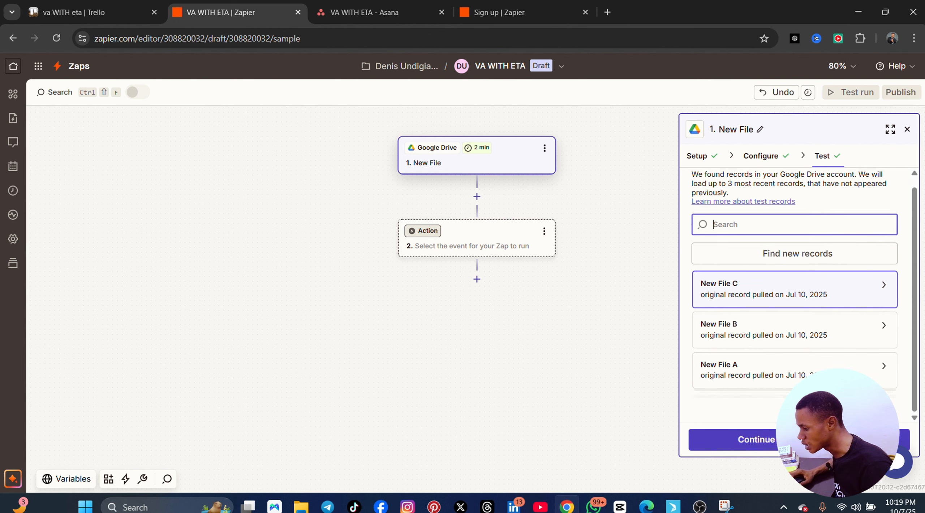
left_click(744, 440)
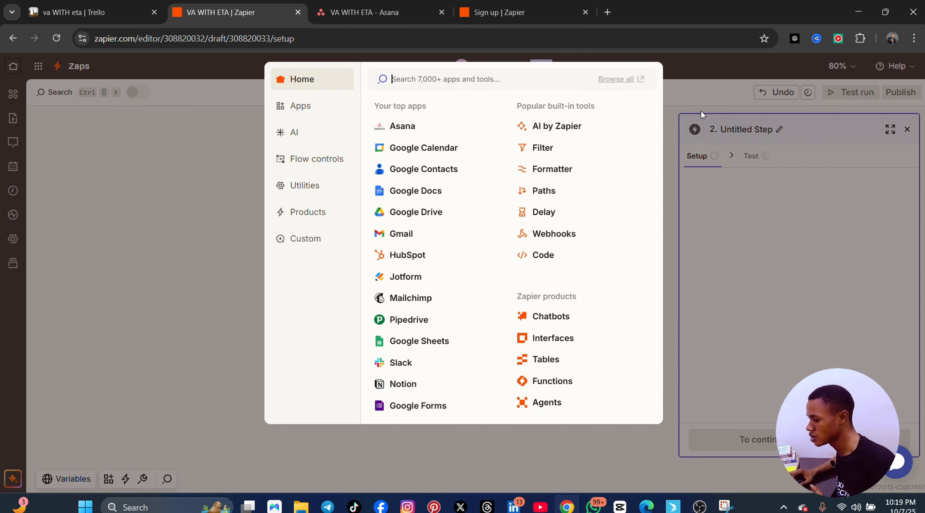
left_click(695, 99)
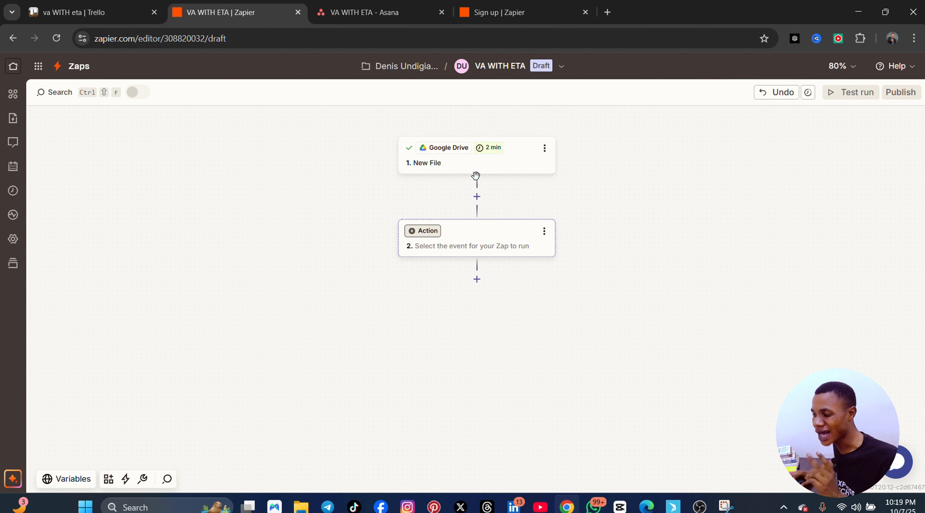
Insert an Asana step directly after the Google Drive trigger and authorize Zapier to access the Asana account
left_click(476, 197)
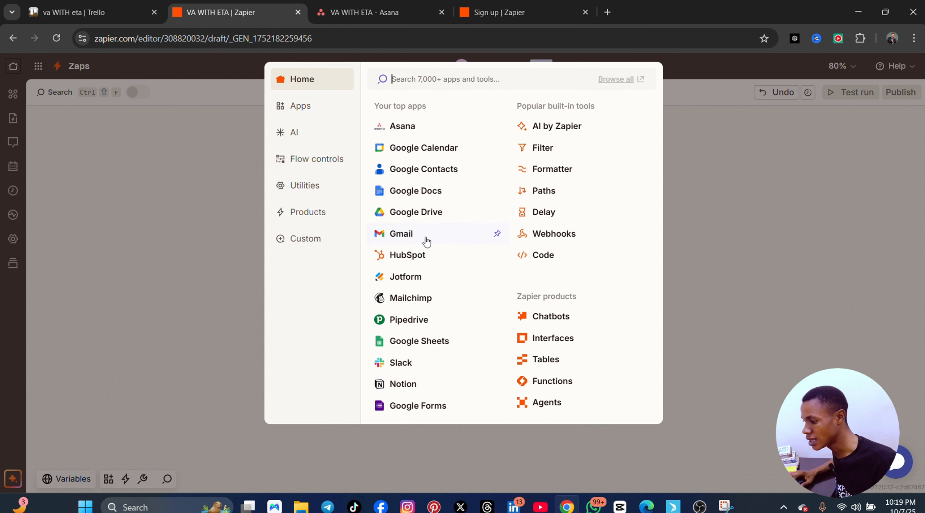
left_click(414, 132)
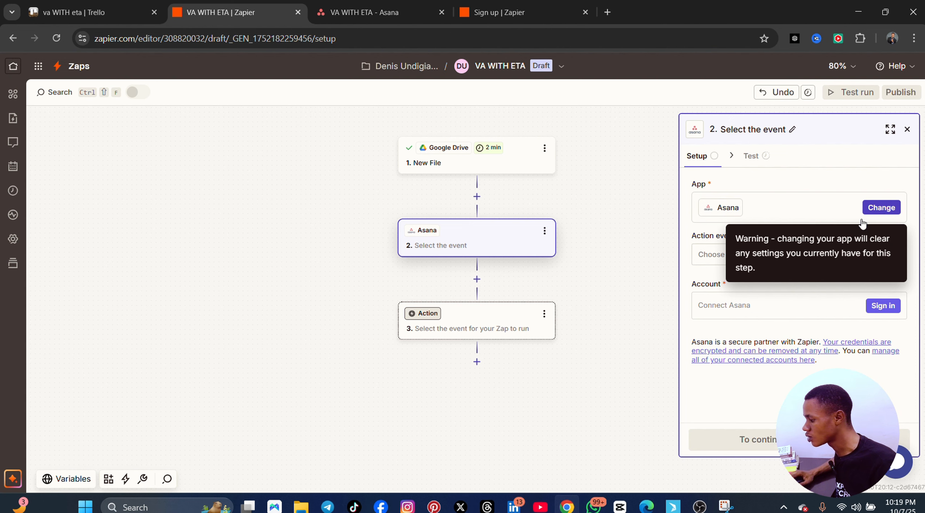
left_click(881, 307)
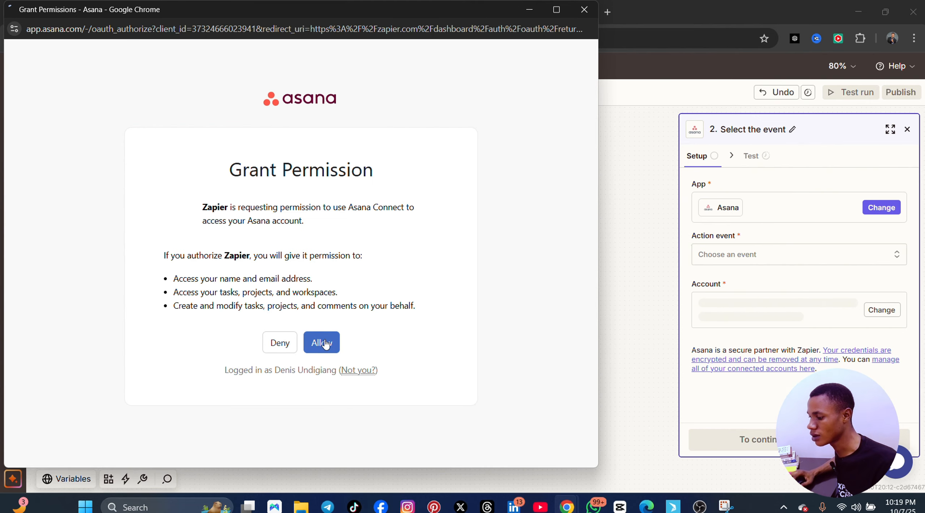
left_click(320, 342)
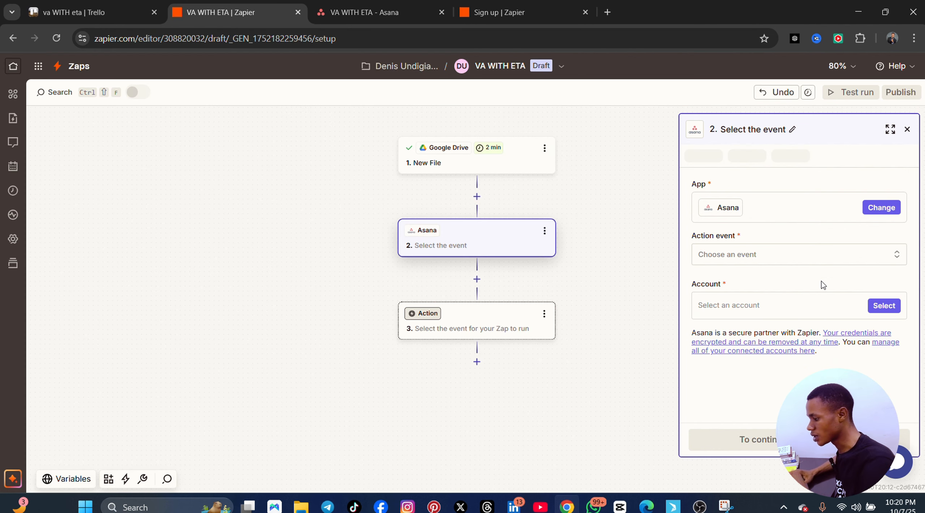
Choose Add Task to Section of Project as the Asana action event and continue to its configuration
left_click(876, 259)
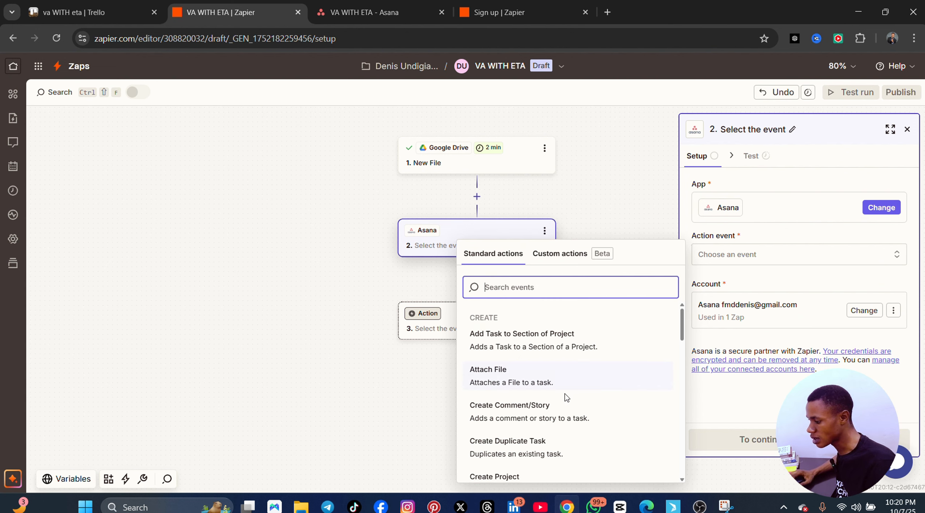
scroll(598, 451, "down", 4)
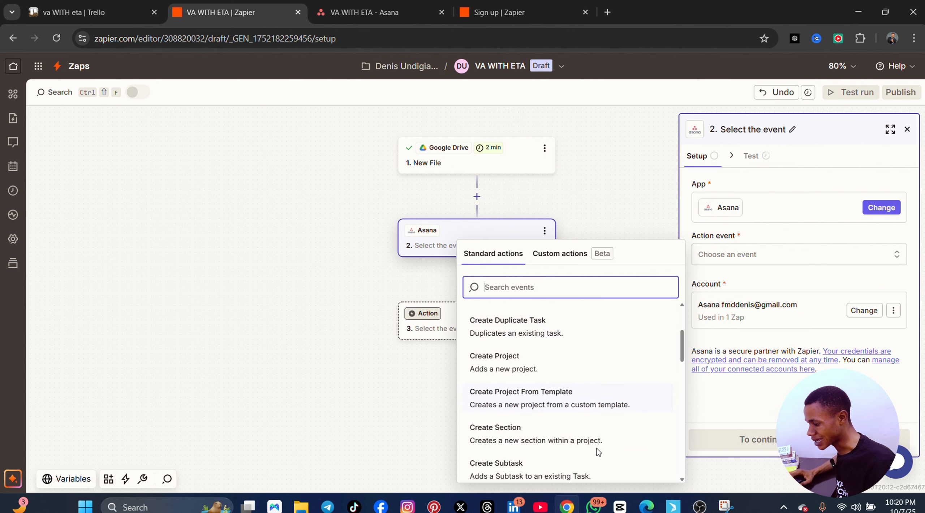
scroll(596, 448, "up", 4)
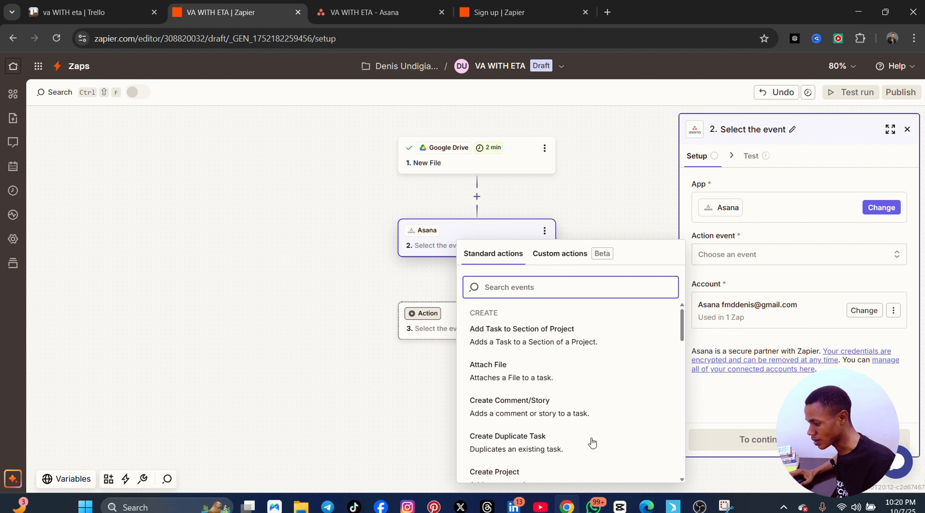
left_click(554, 341)
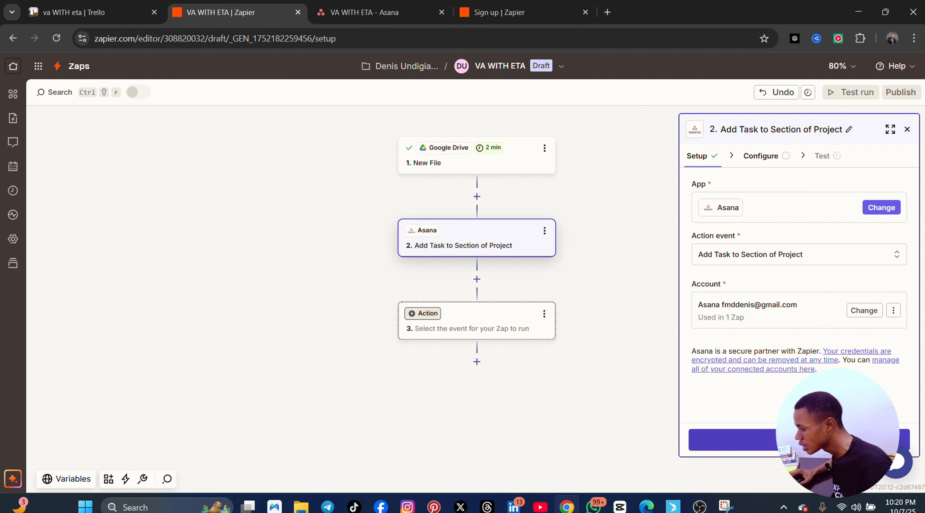
left_click(799, 440)
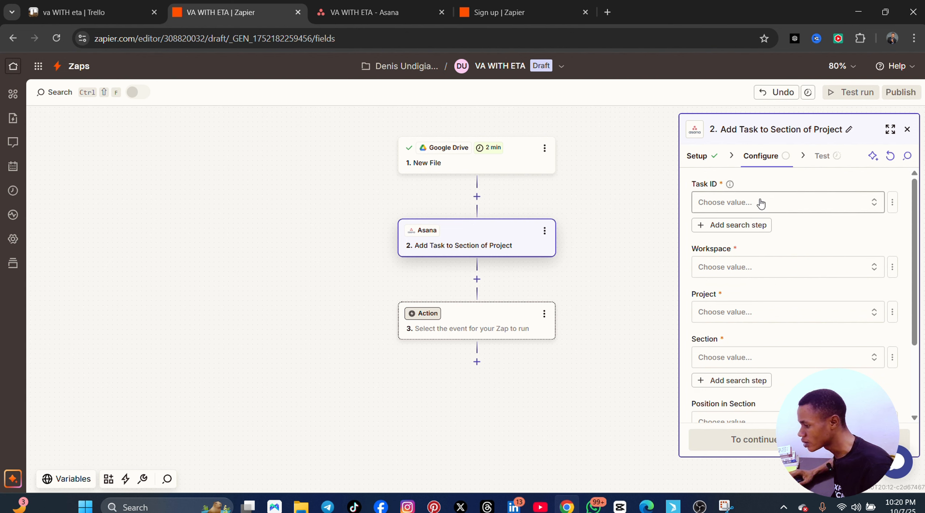
Look through the Asana action's Task ID options and remaining configuration fields, and the apps offered for the third step
left_click(792, 201)
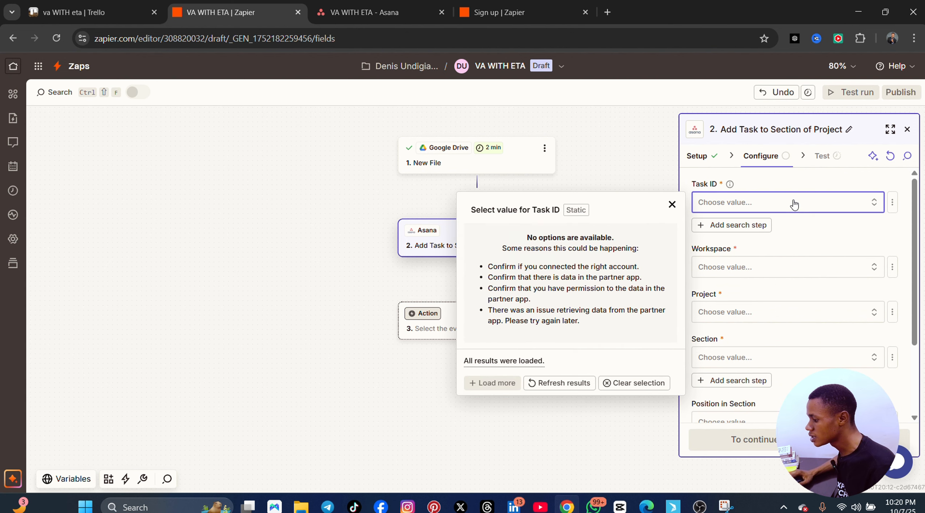
left_click(792, 260)
scroll(797, 296, "down", 3)
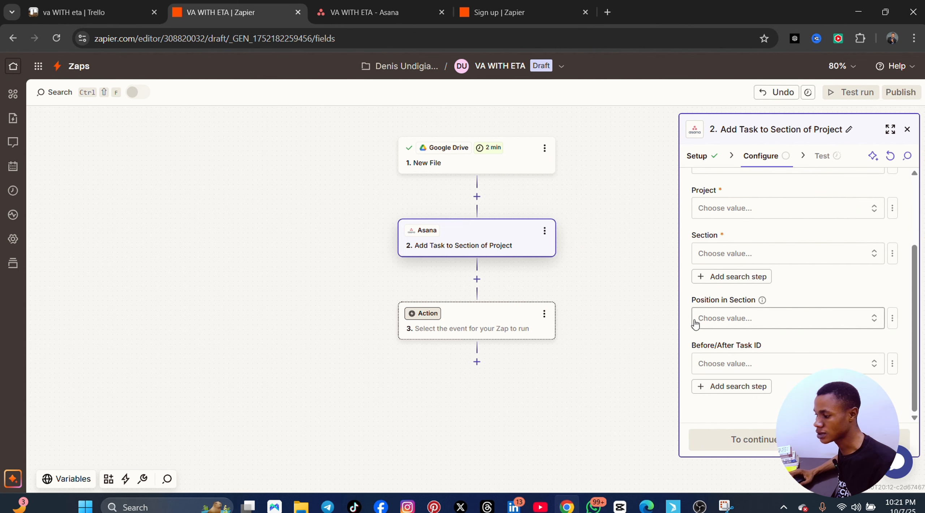
scroll(627, 300, "up", 3)
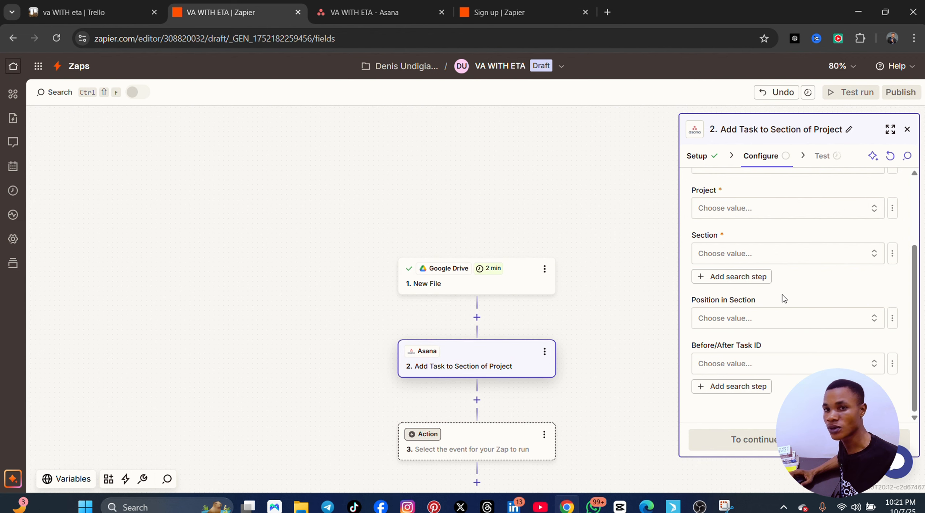
scroll(615, 320, "down", 3)
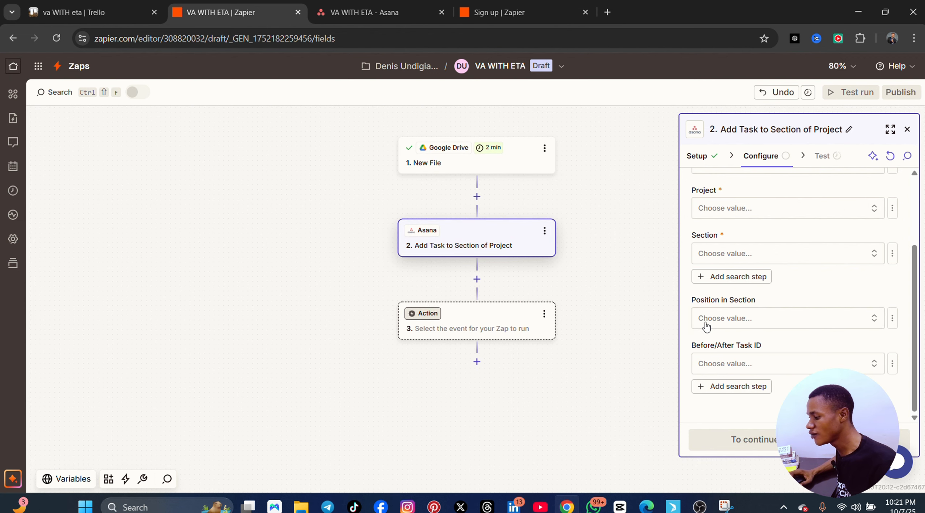
left_click(432, 316)
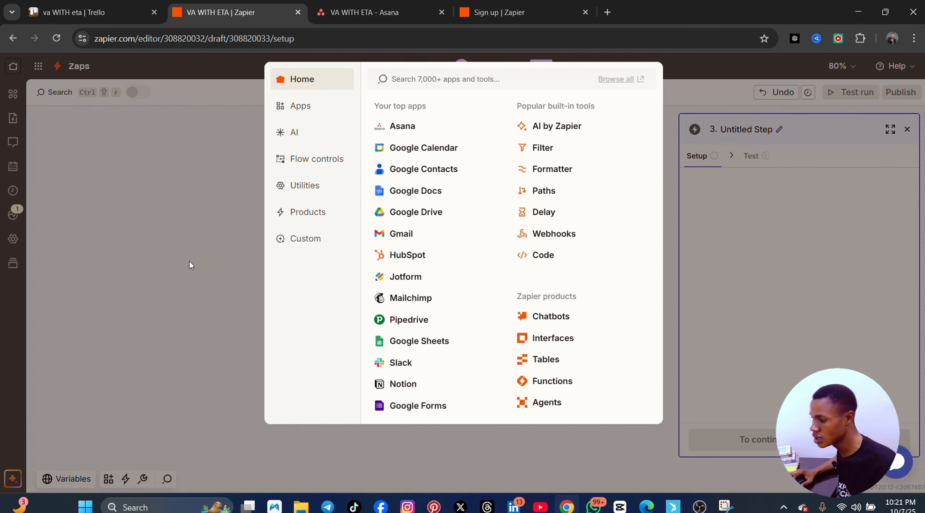
left_click(189, 261)
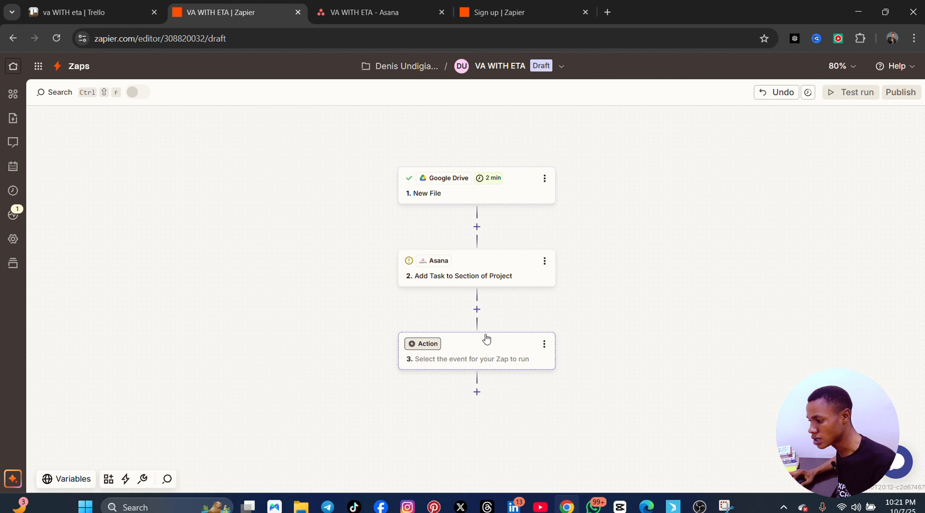
Set Google Calendar as the app for the third step and authorize Zapier to access the Google account's calendars
scroll(423, 277, "down", 2)
left_click(425, 282)
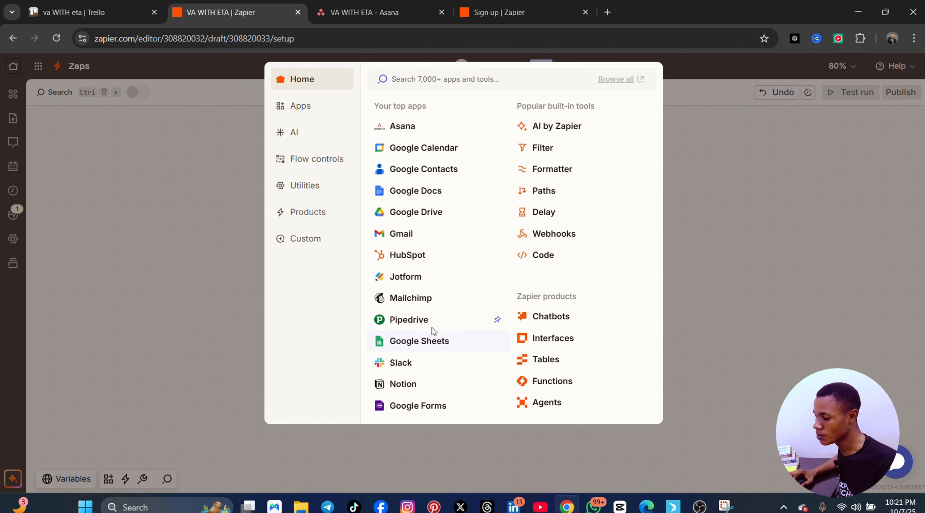
left_click(422, 153)
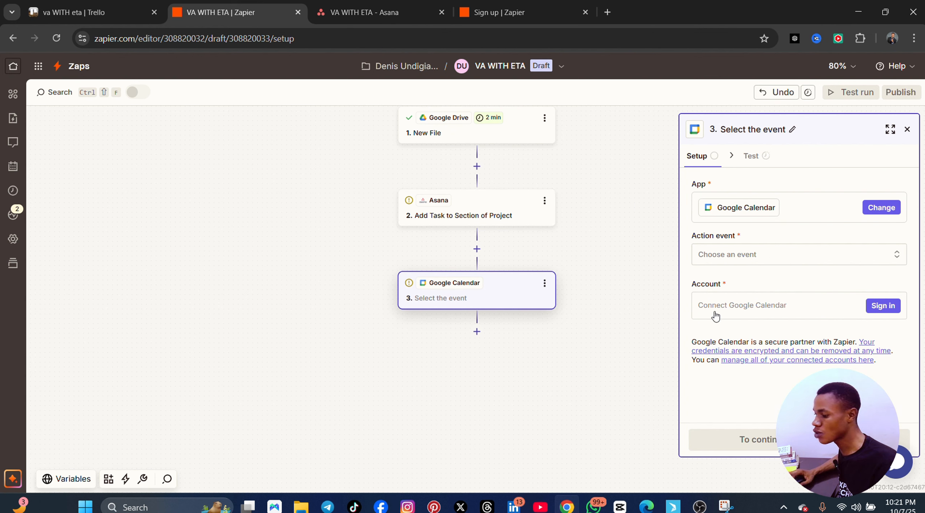
left_click(866, 310)
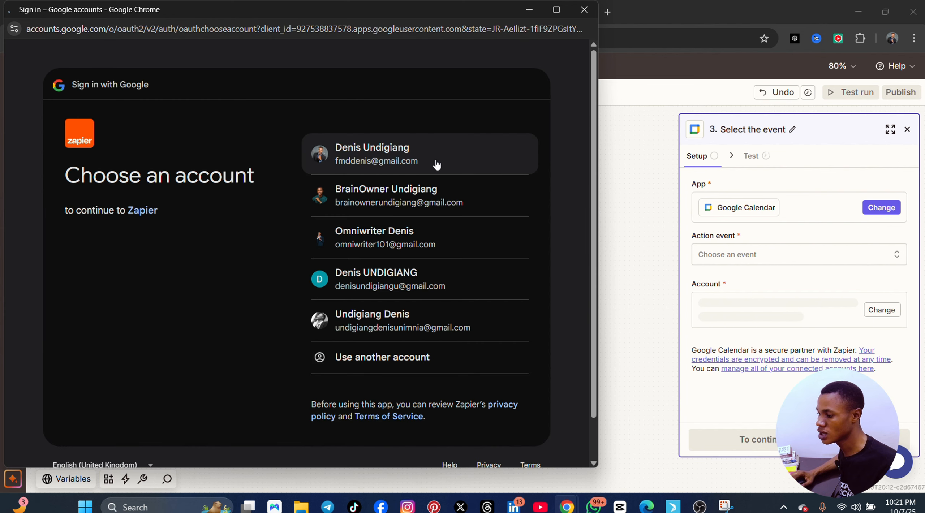
left_click(436, 163)
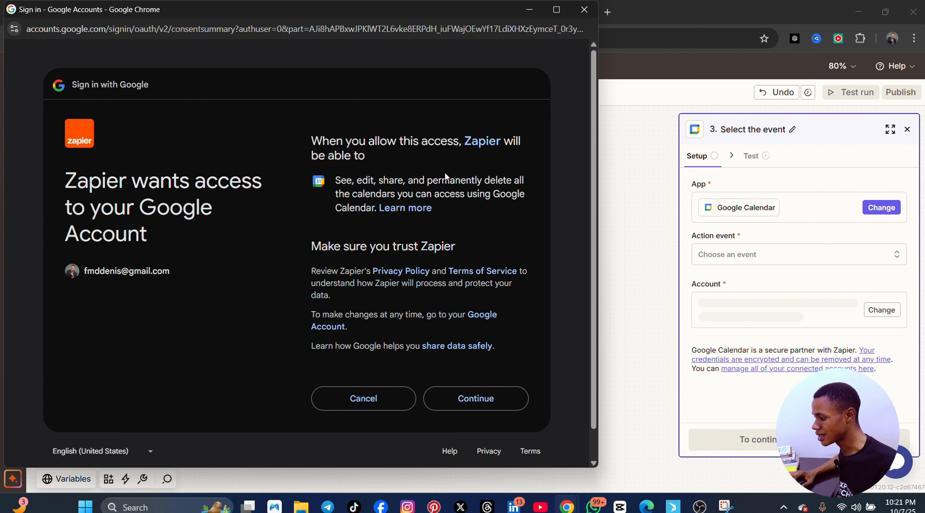
left_click(495, 400)
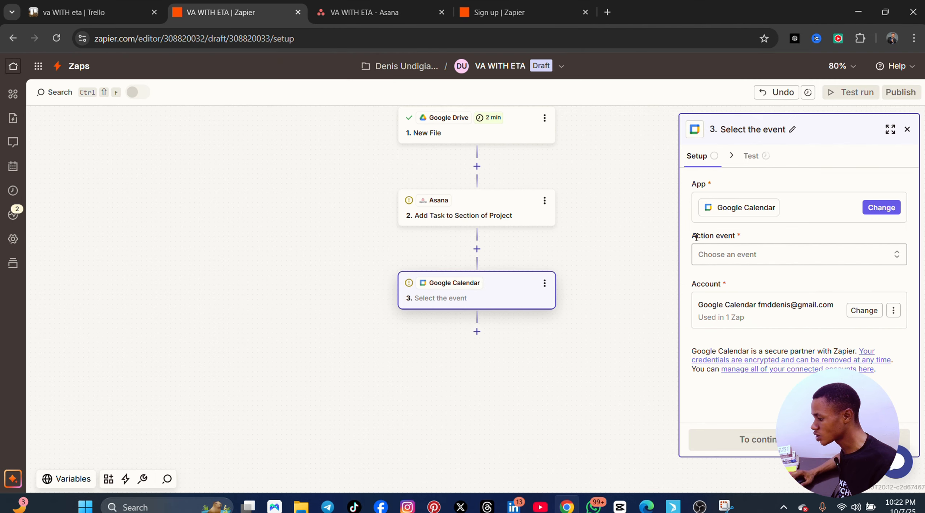
Choose Create Calendar as the Google Calendar action event and continue to its configuration
left_click(783, 258)
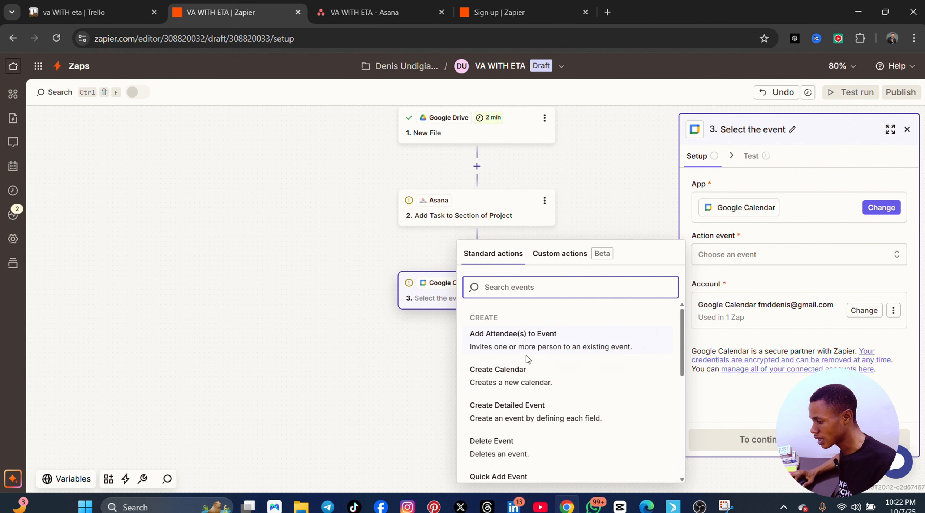
left_click(530, 372)
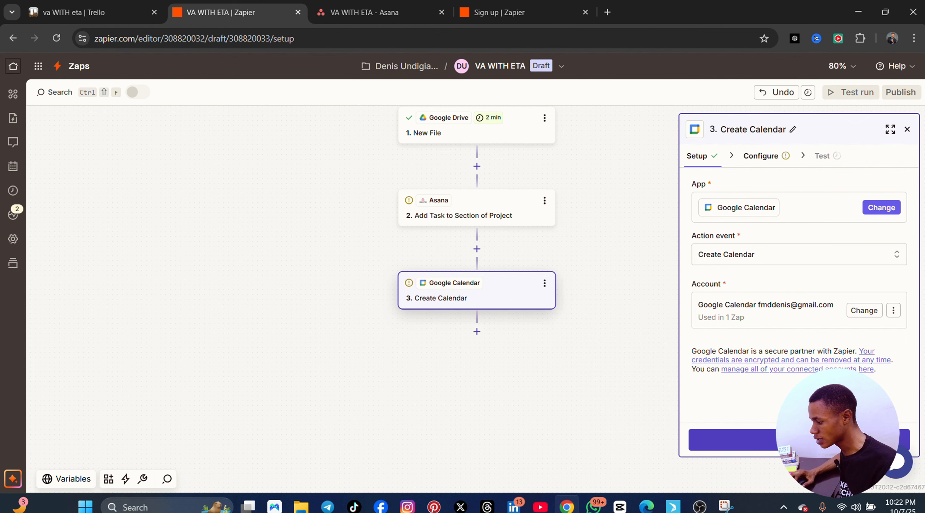
left_click(806, 440)
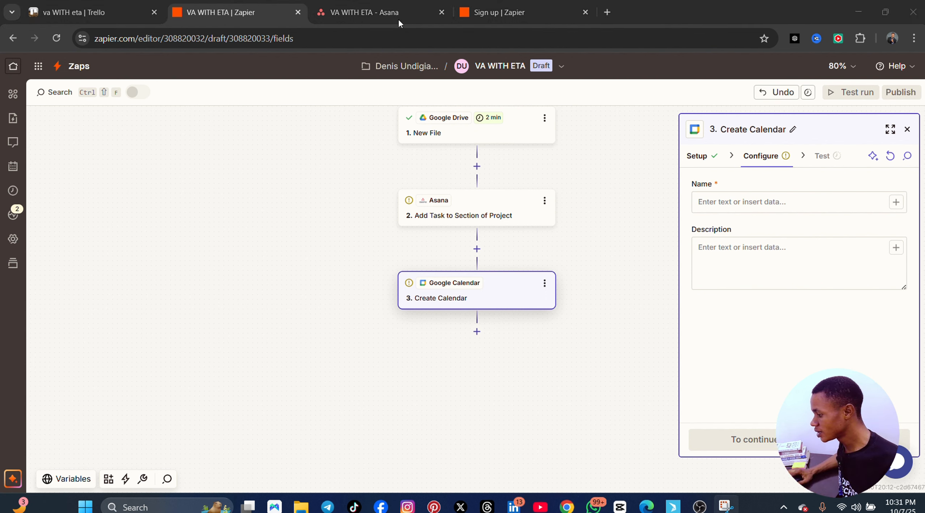
Fill in the new calendar's name with a person's first name and add a short description of that person
left_click(728, 202)
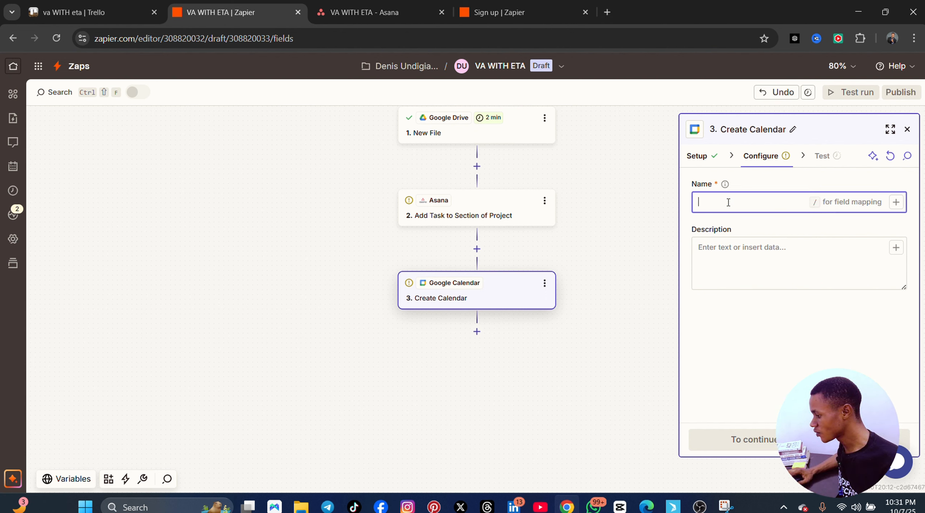
left_click(723, 252)
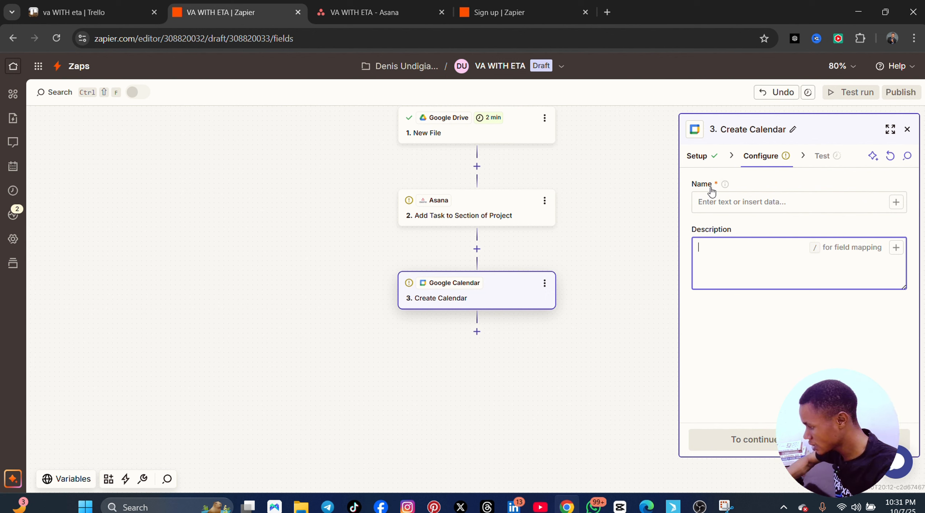
left_click(724, 203)
type("denis")
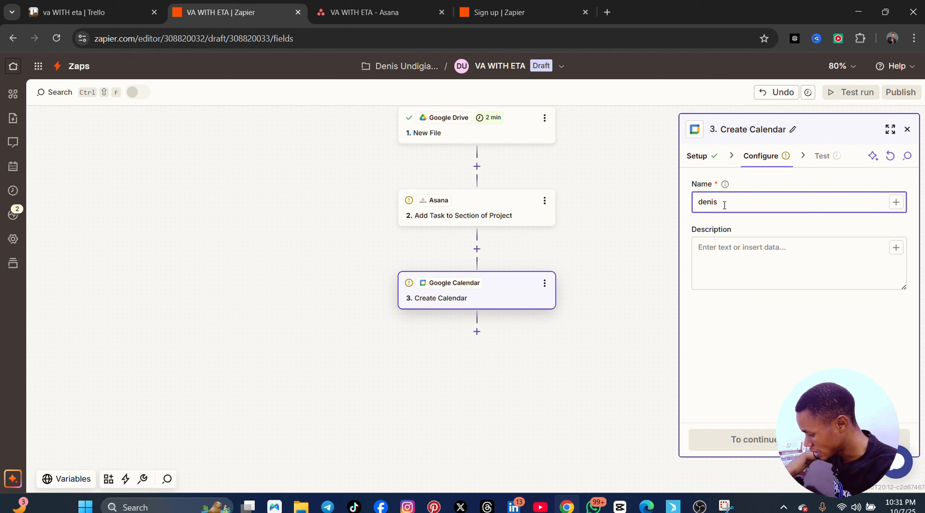
left_click(743, 253)
type("d")
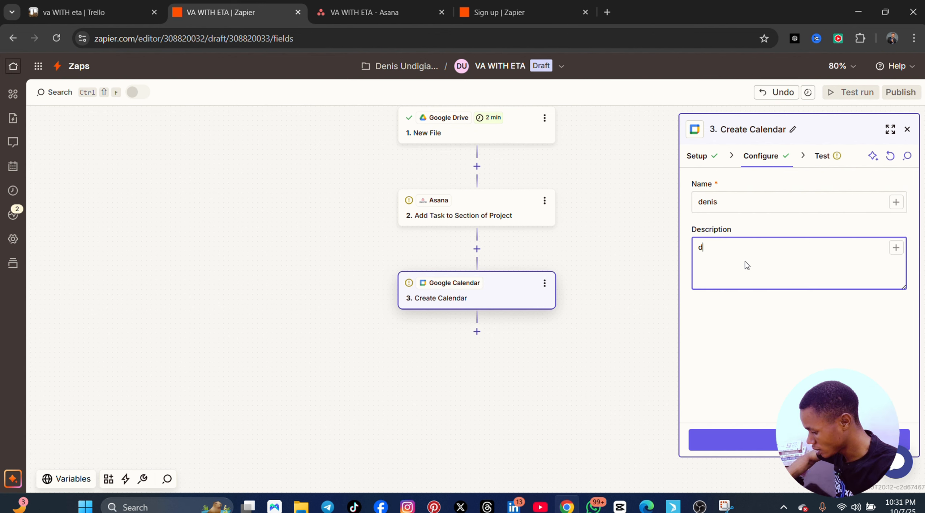
type("enis is a gpopdfeacher")
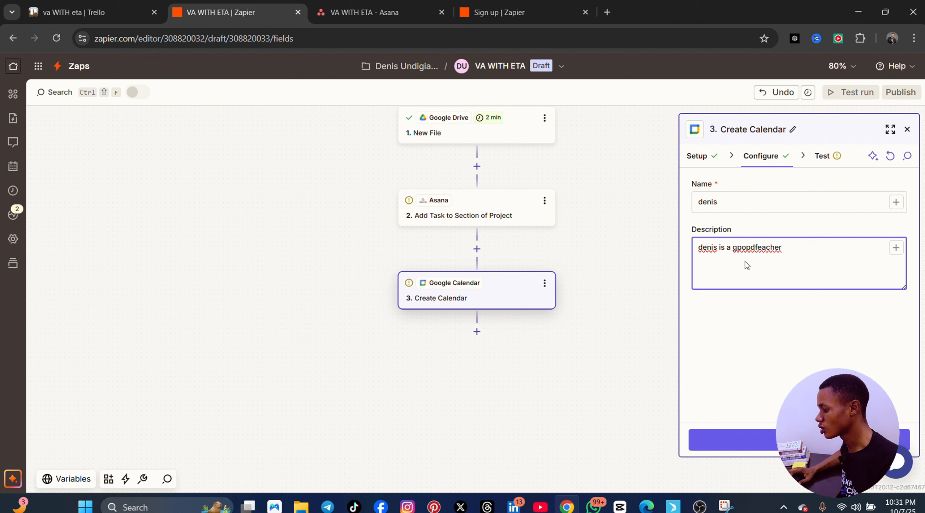
Continue to the Create Calendar test and run it to send the calendar to Google Calendar
left_click(804, 440)
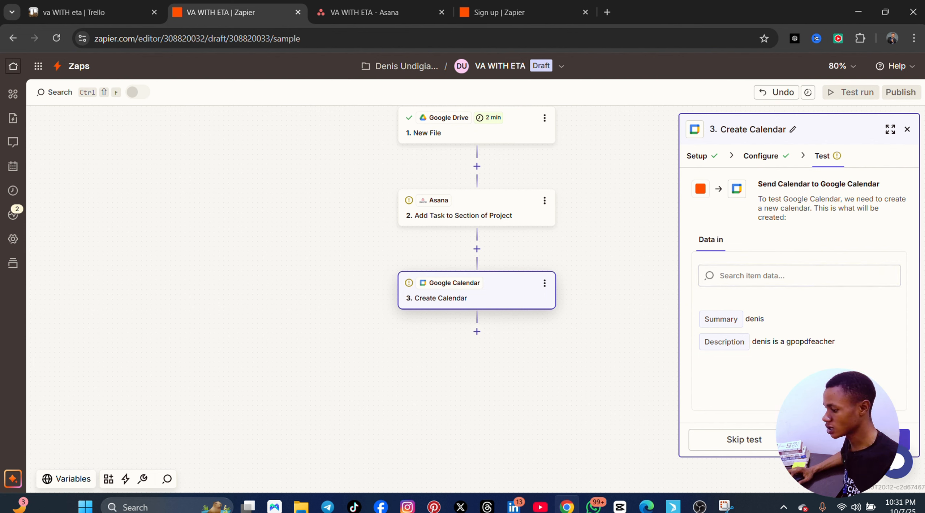
left_click(854, 440)
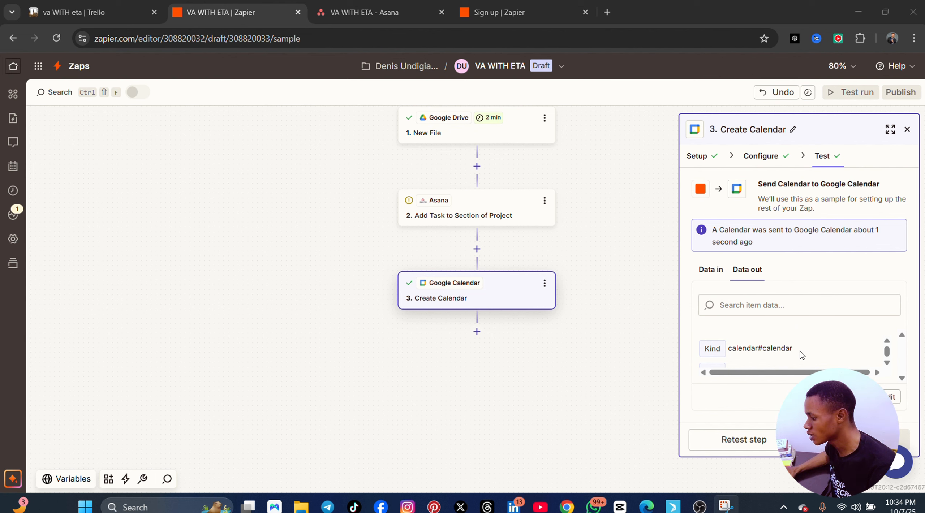
left_click(821, 305)
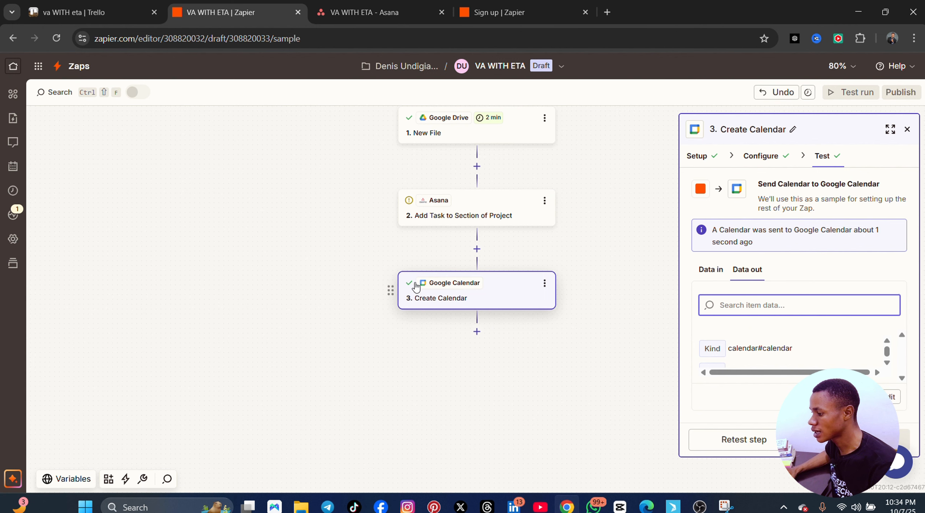
Add a fourth step after the Google Calendar action with HubSpot as its app
scroll(463, 298, "up", 3)
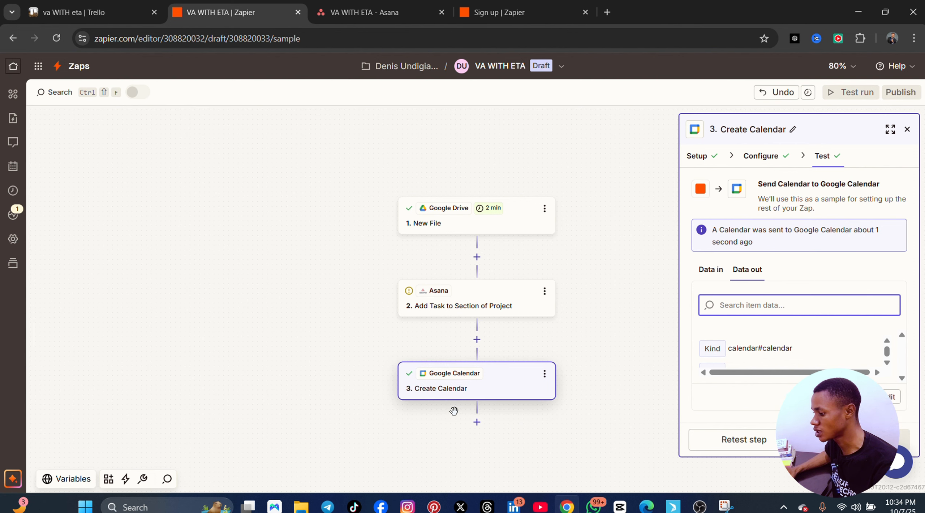
scroll(571, 406, "down", 2)
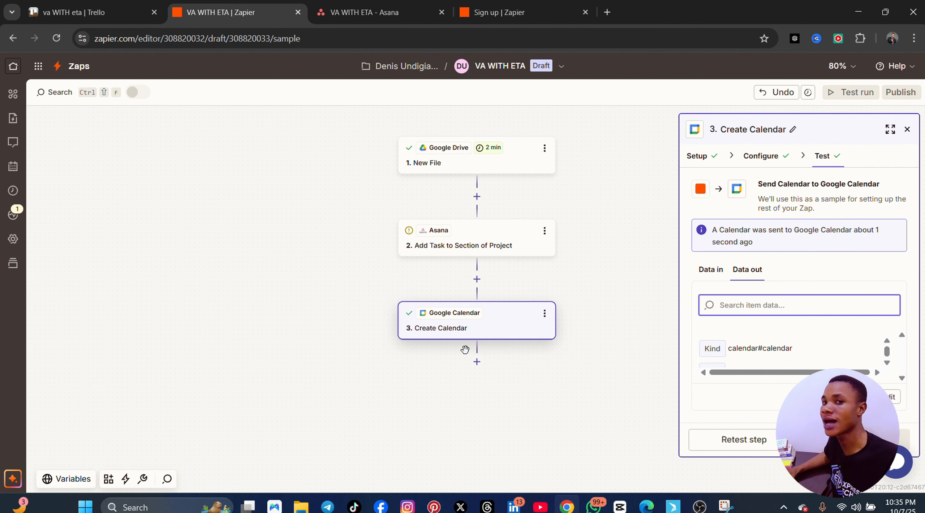
scroll(459, 281, "up", 2)
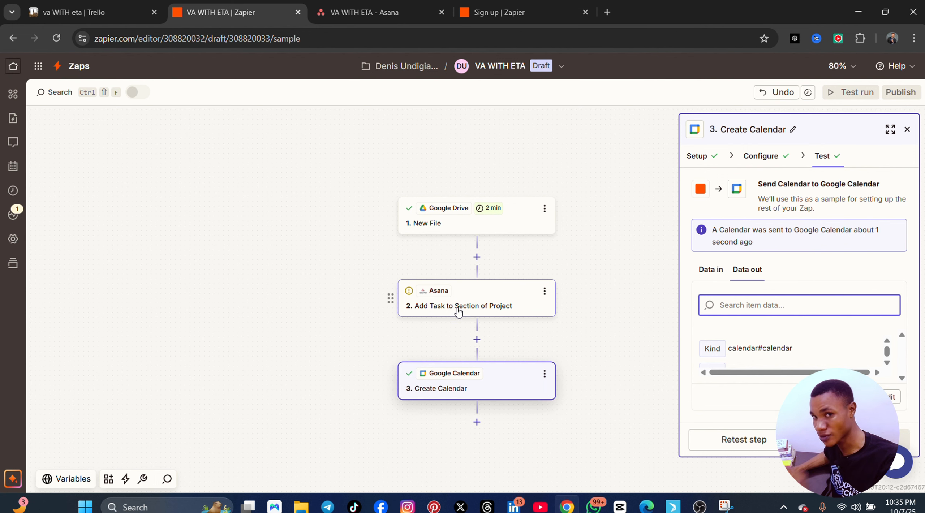
scroll(466, 336, "down", 3)
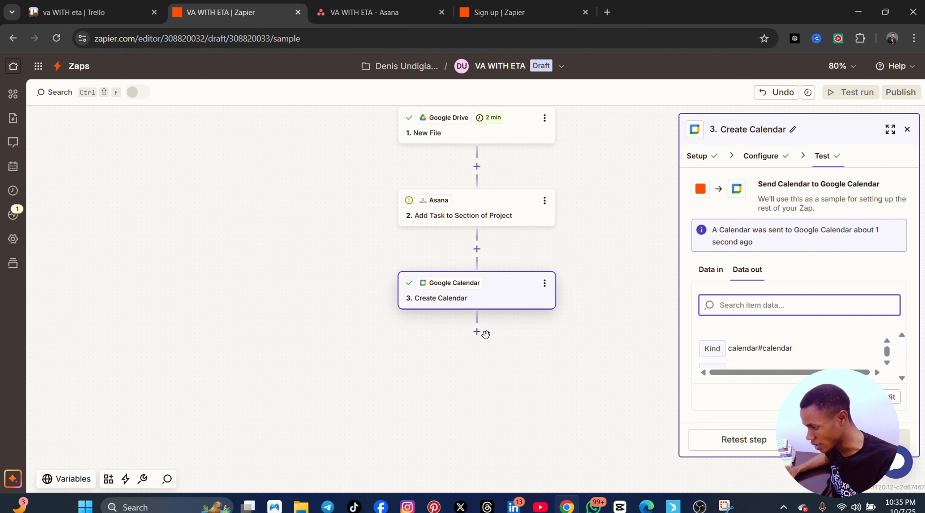
left_click(477, 331)
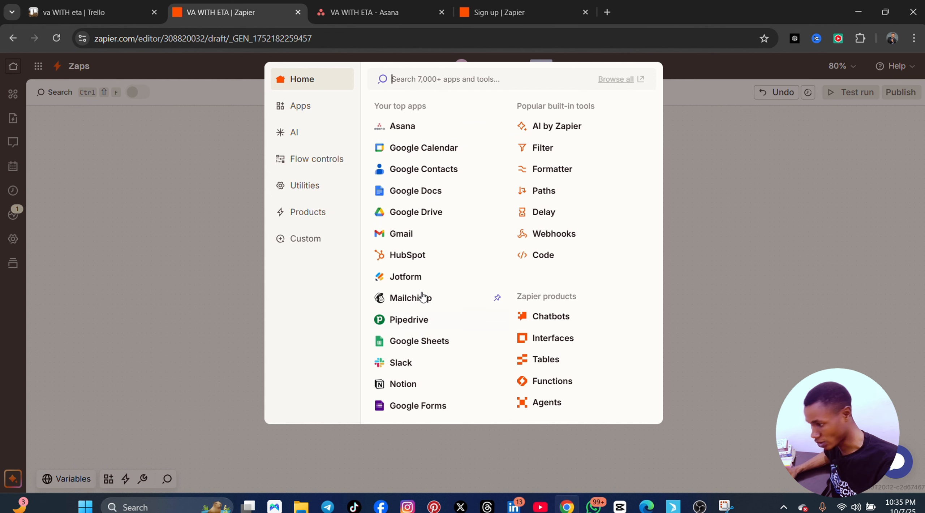
left_click(417, 255)
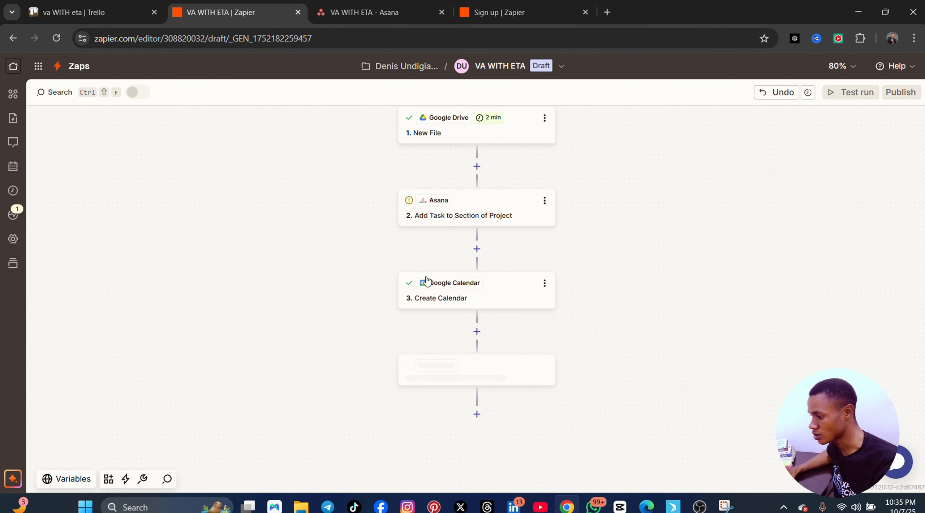